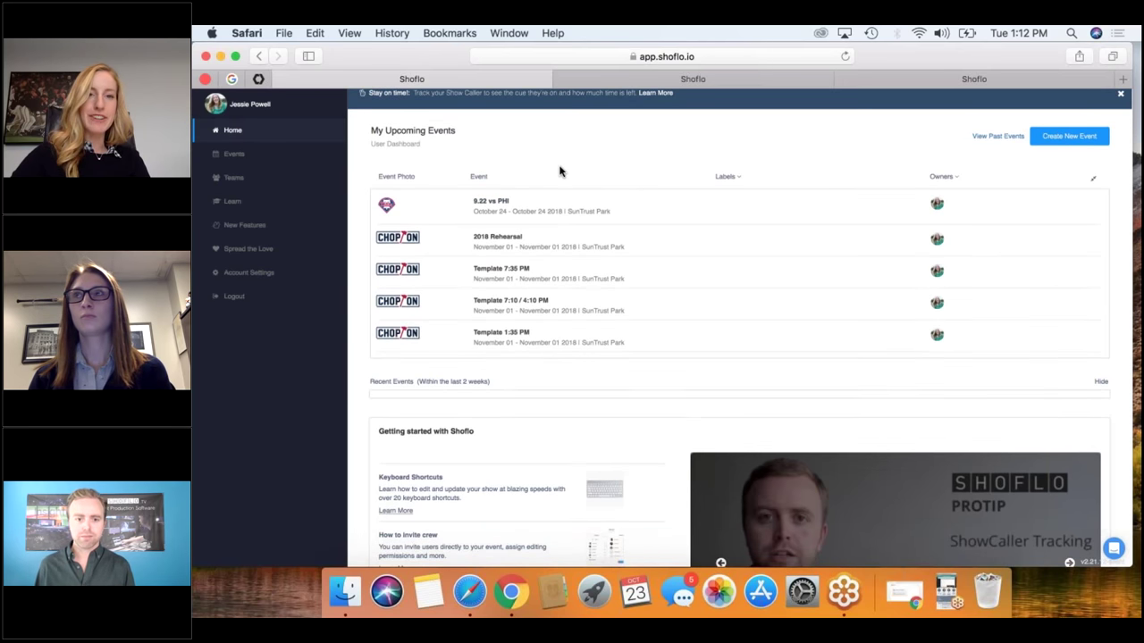
# From the Shoflo dashboard, open the Template 7:35 PM event and then its Game show.
pyautogui.scroll(-2, 559, 170)
pyautogui.scroll(1, 559, 170)
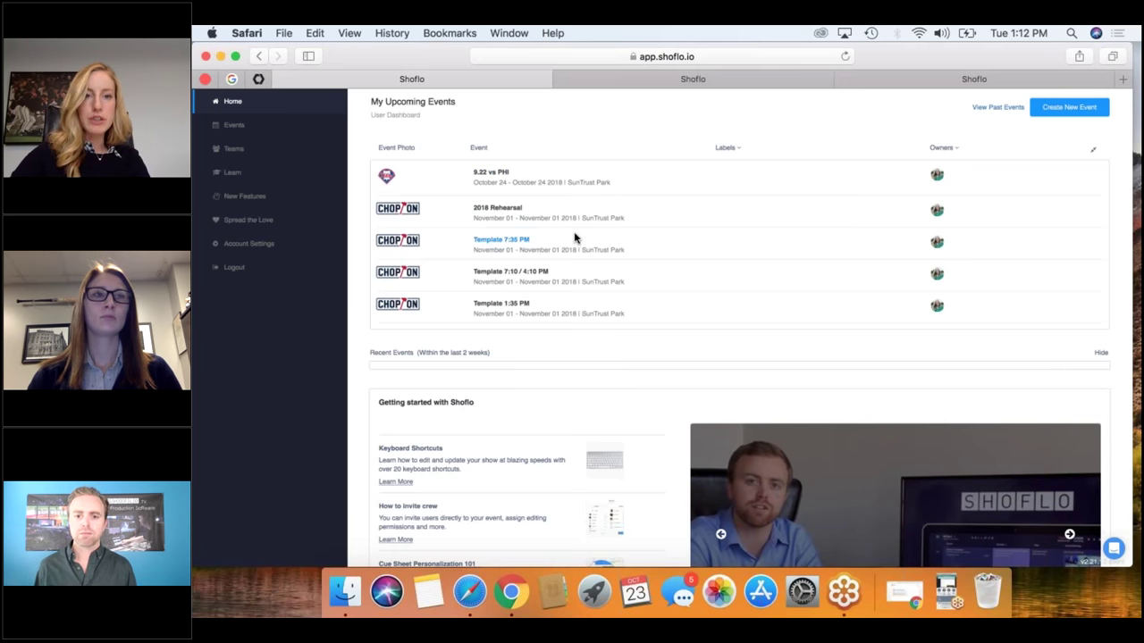
pyautogui.click(508, 241)
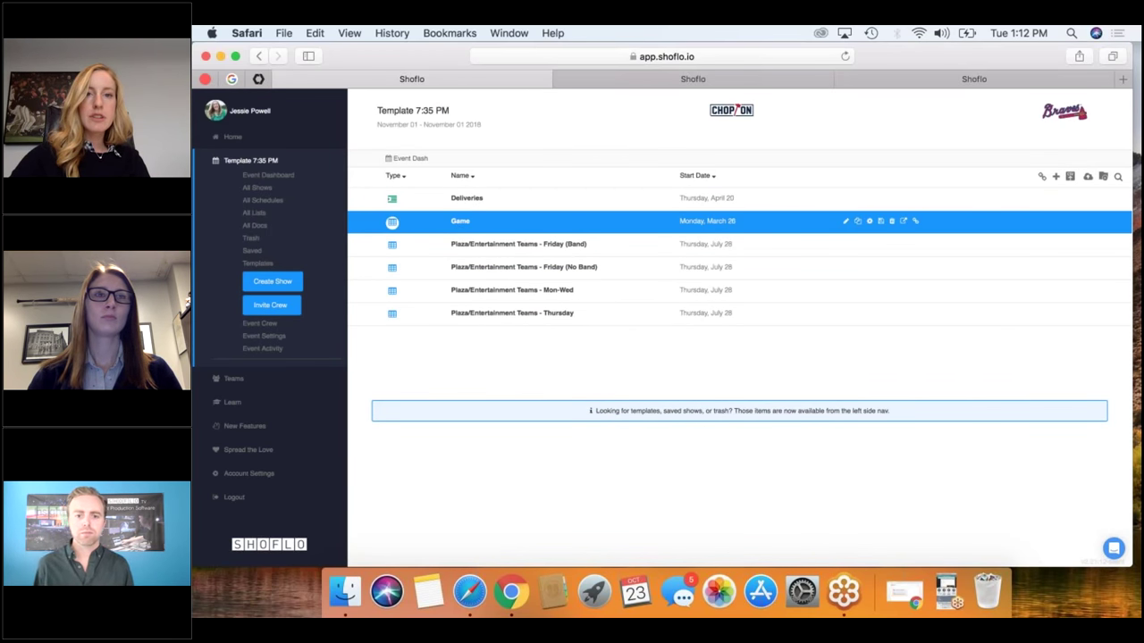
pyautogui.click(661, 221)
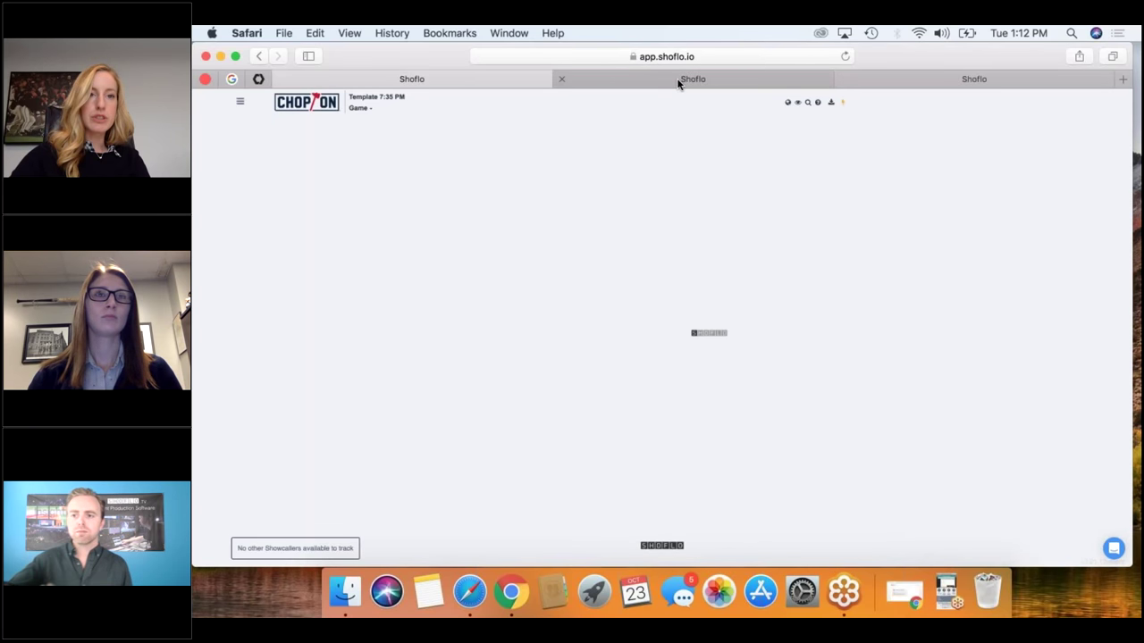
# Bring up the separately opened Game rundown and select the TBD item in row 17.
pyautogui.click(678, 79)
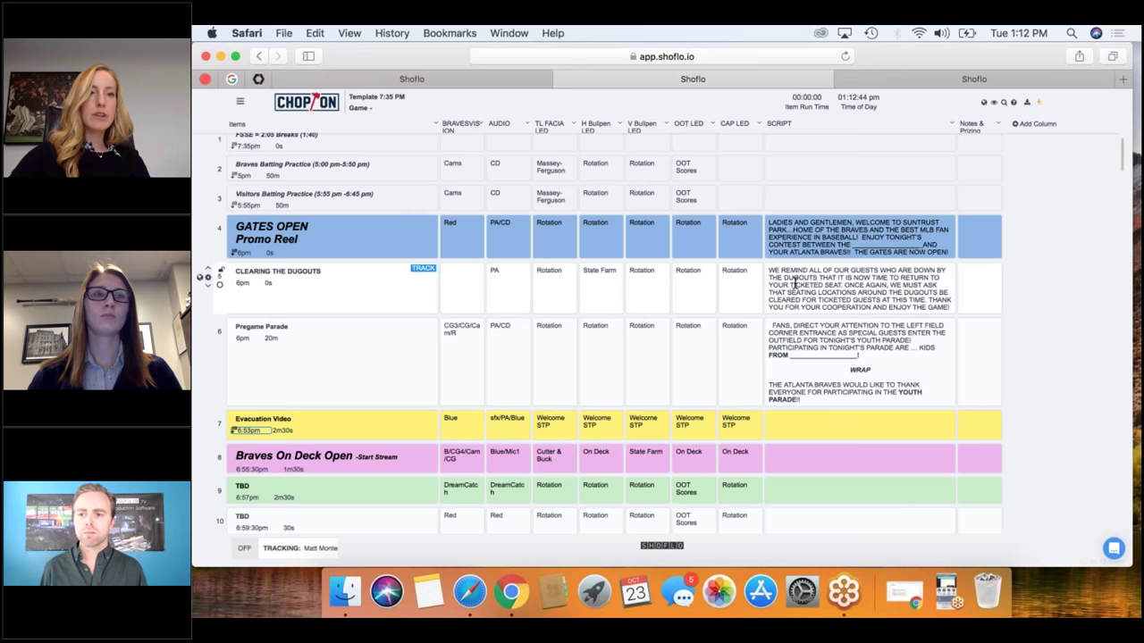
pyautogui.scroll(2, 794, 284)
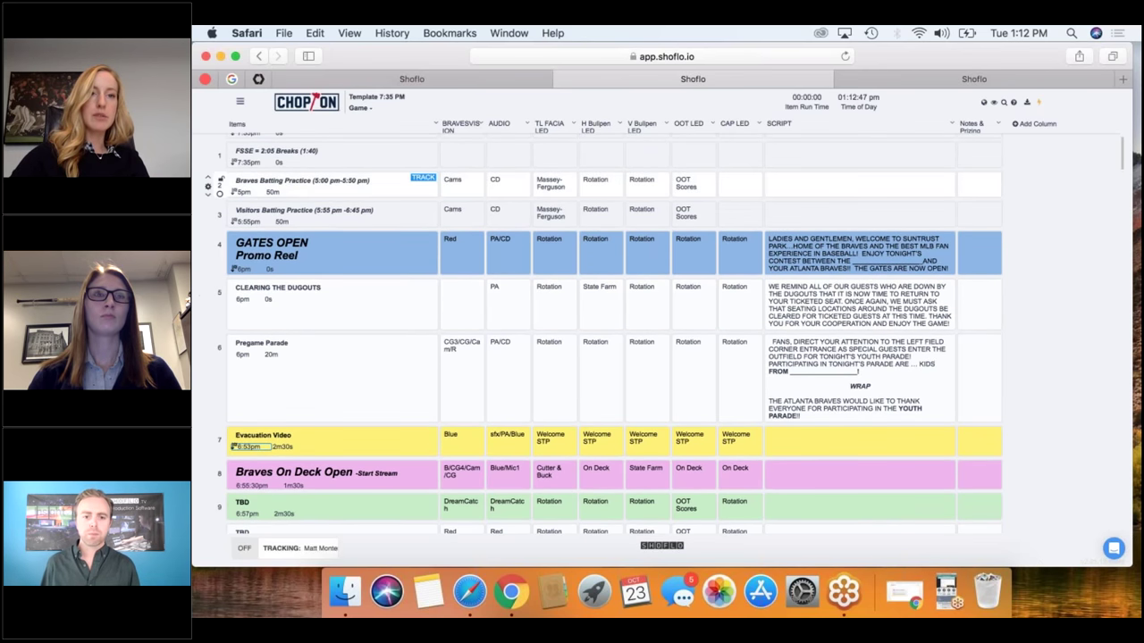
pyautogui.scroll(-5, 603, 334)
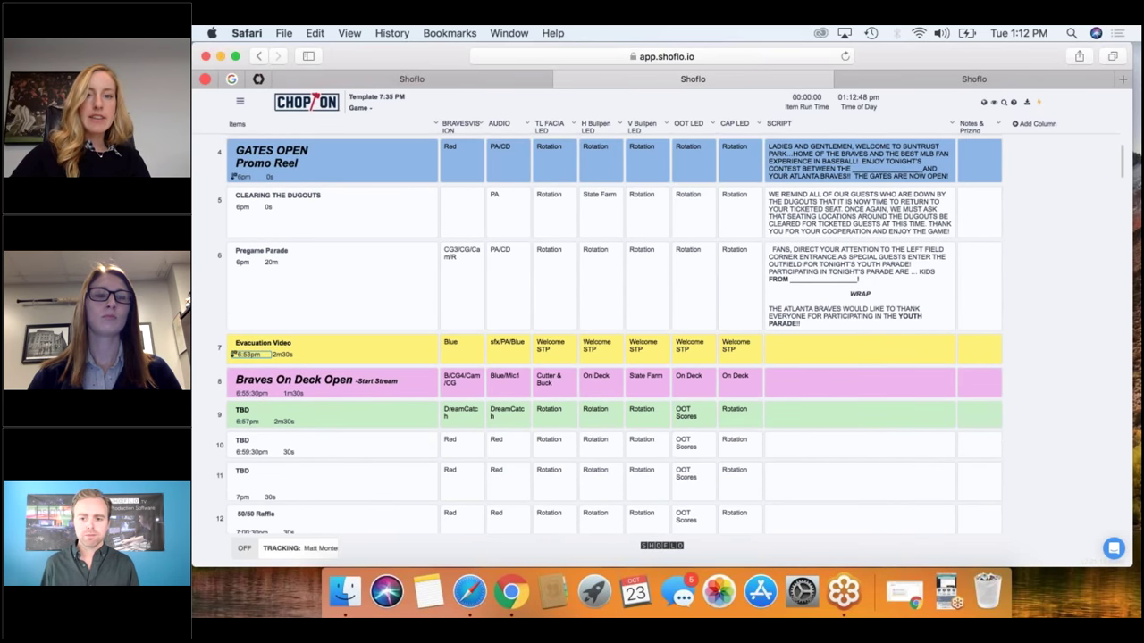
pyautogui.scroll(-3, 391, 301)
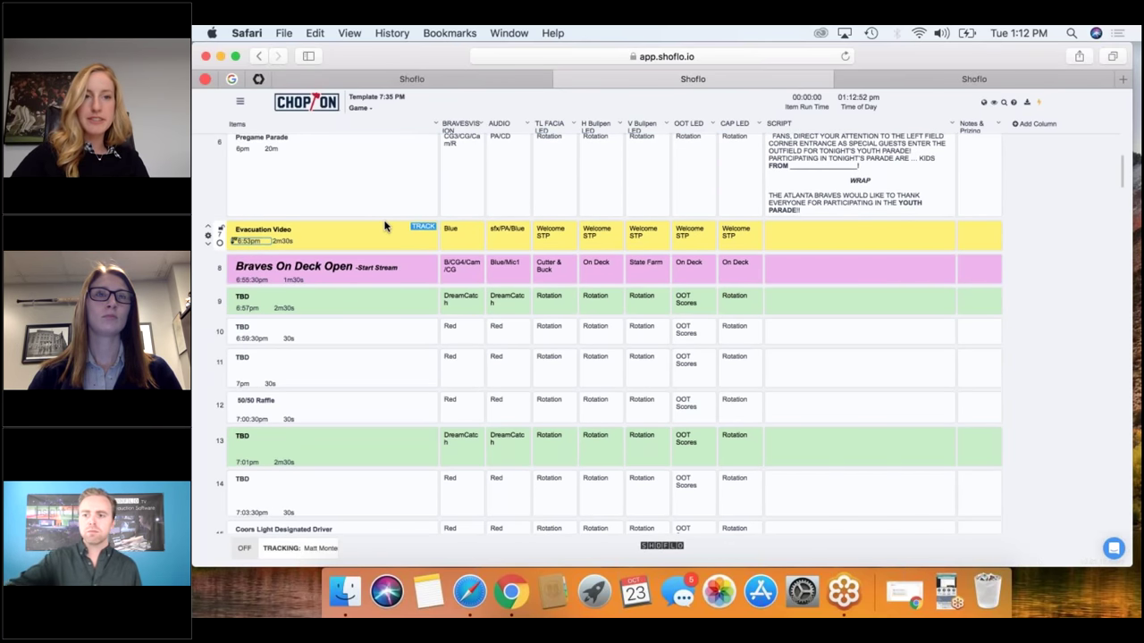
pyautogui.scroll(1, 385, 226)
pyautogui.scroll(-3, 385, 226)
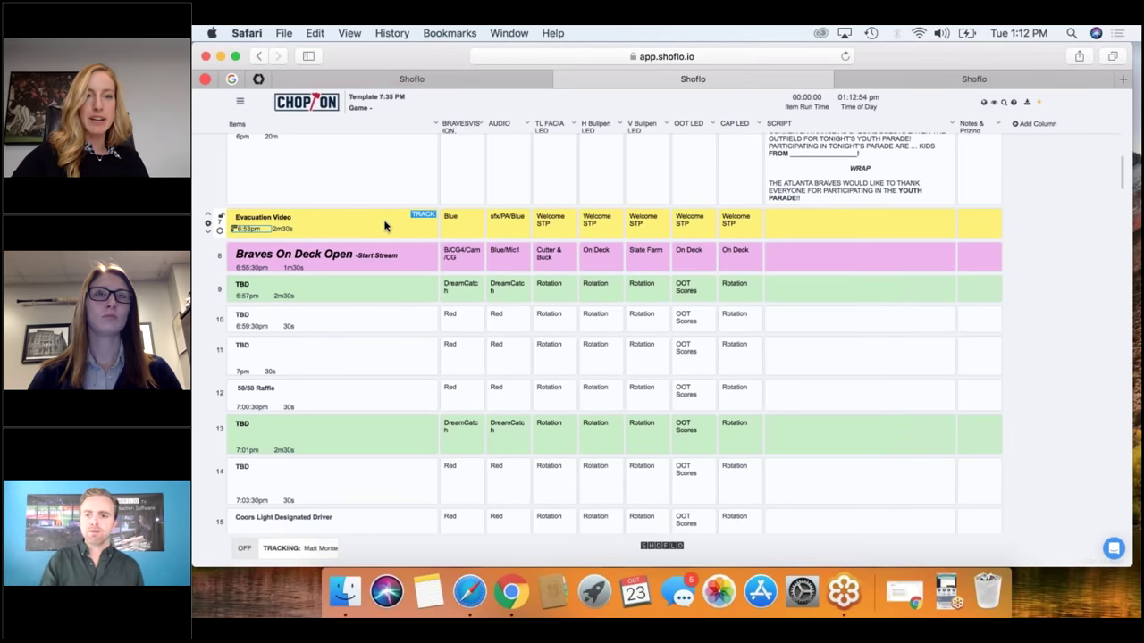
pyautogui.scroll(-3, 385, 226)
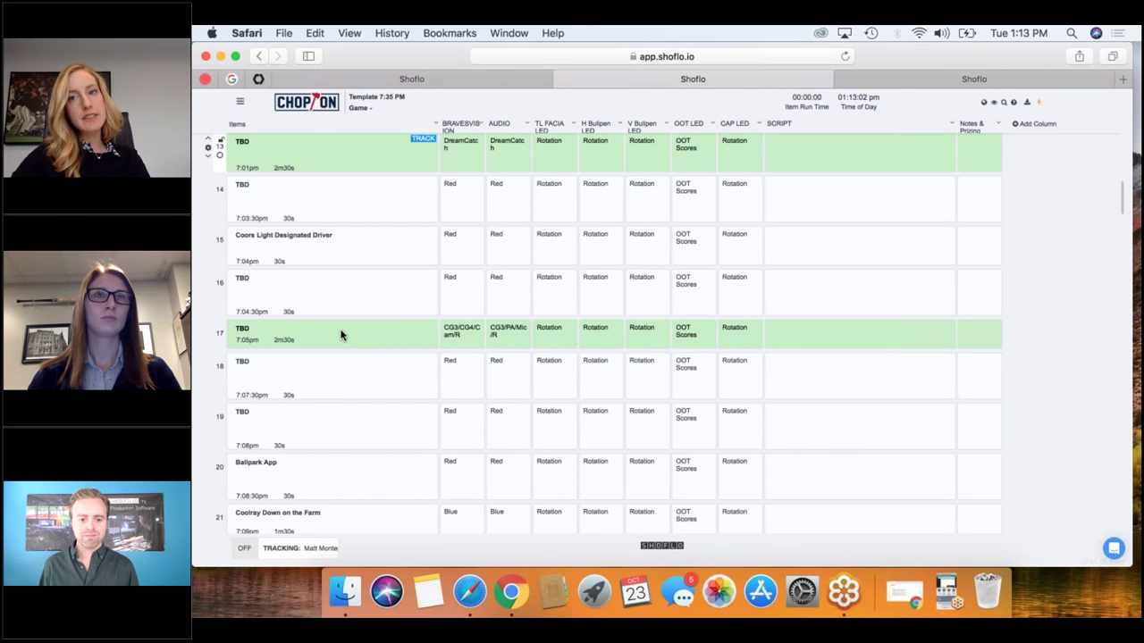
pyautogui.click(303, 335)
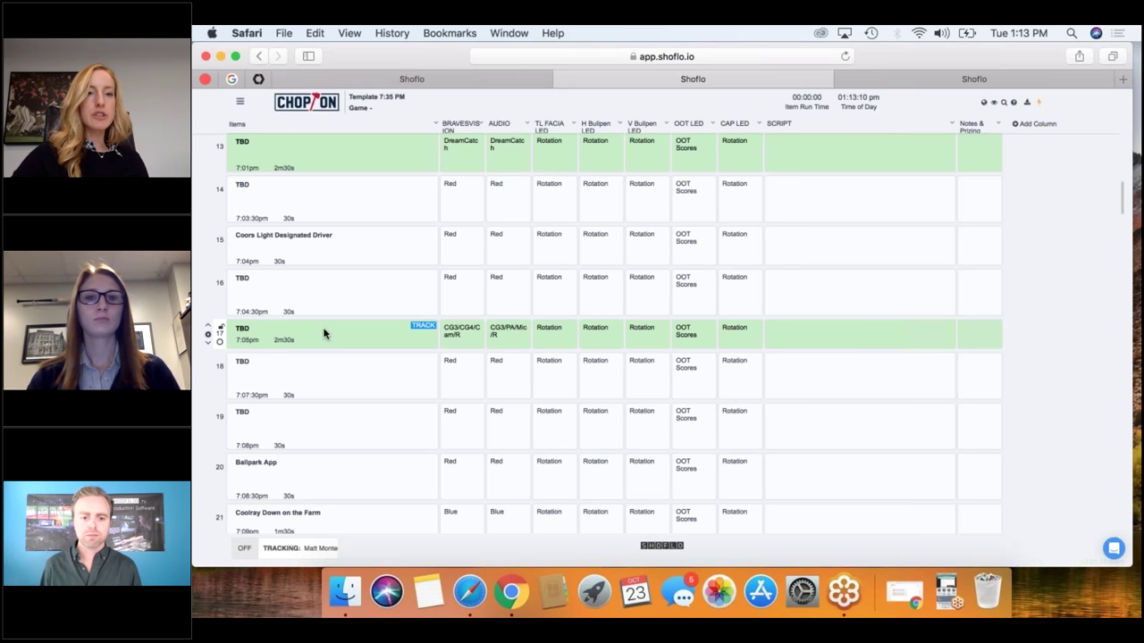
# Scroll down the Game rundown to the PRE-GAME RUNDOWN header.
pyautogui.scroll(-1, 323, 333)
pyautogui.scroll(-5, 323, 333)
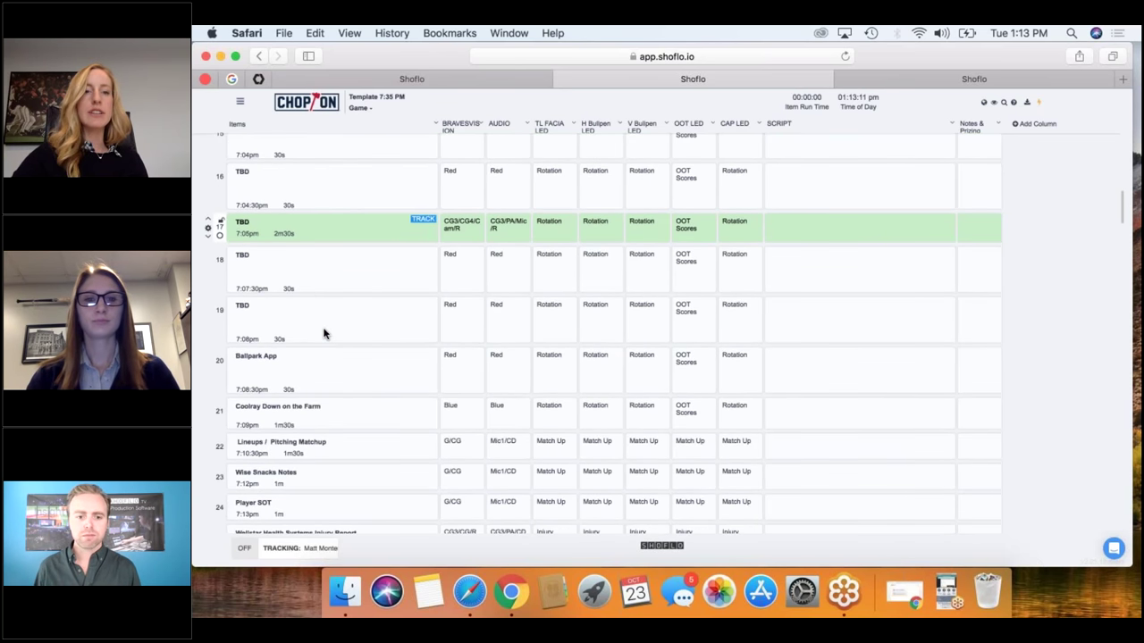
pyautogui.scroll(-1, 323, 333)
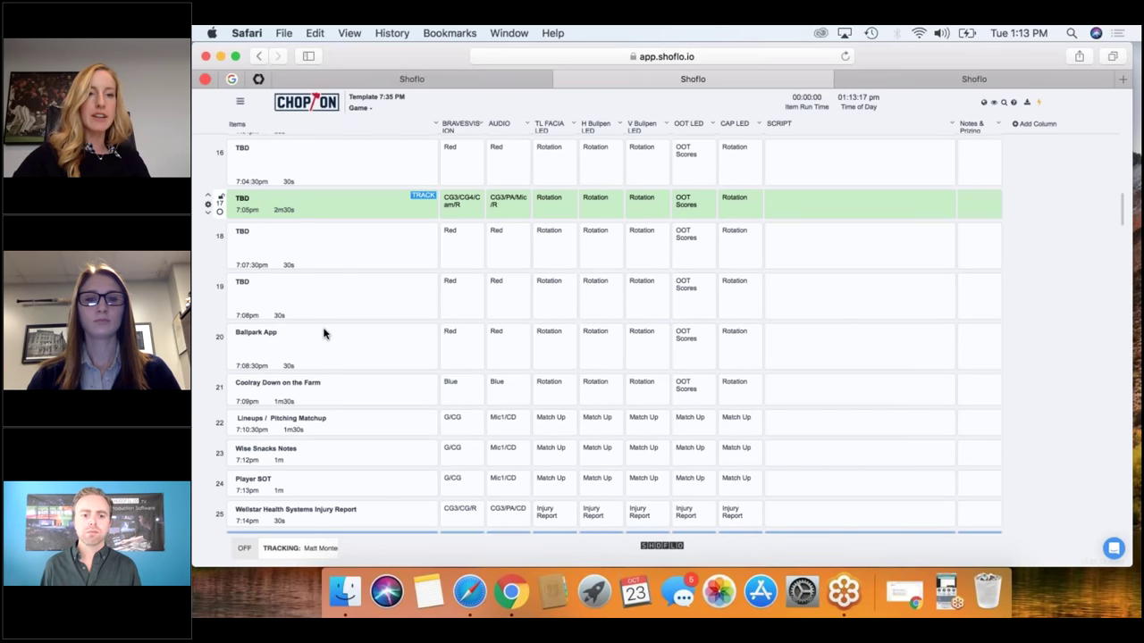
pyautogui.scroll(-2, 323, 333)
pyautogui.scroll(-6, 323, 333)
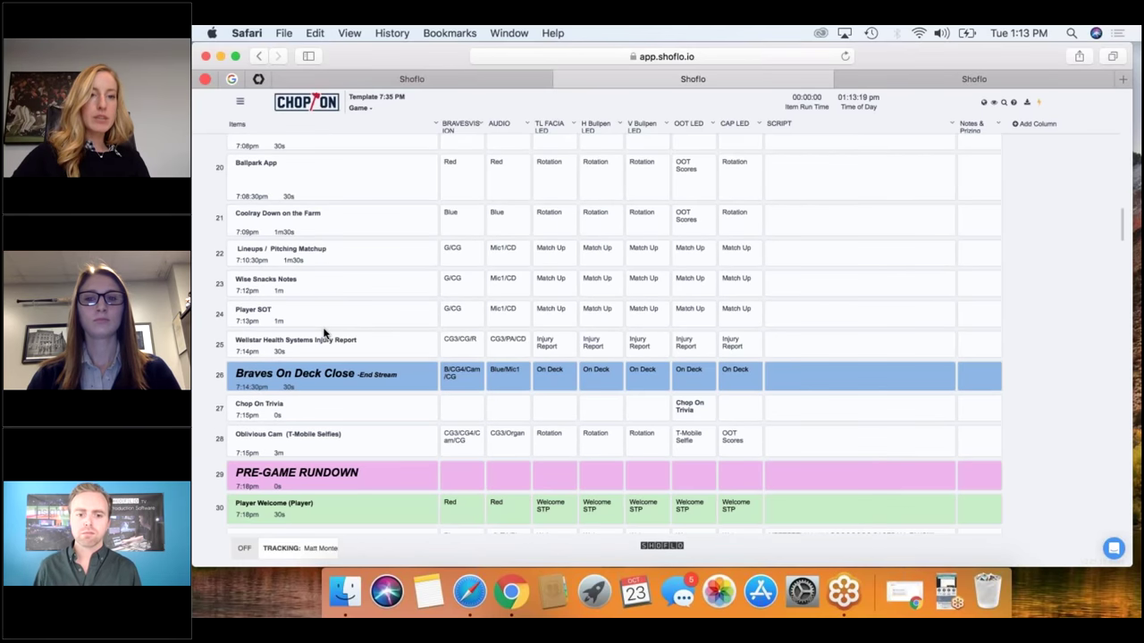
pyautogui.scroll(-9, 323, 333)
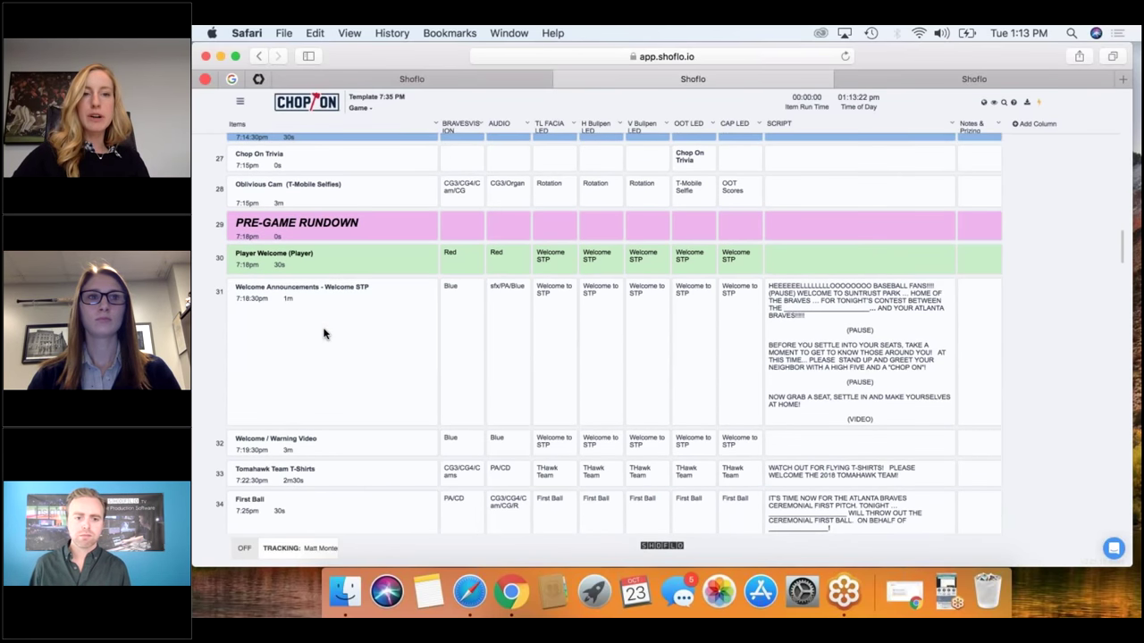
pyautogui.scroll(-1, 342, 318)
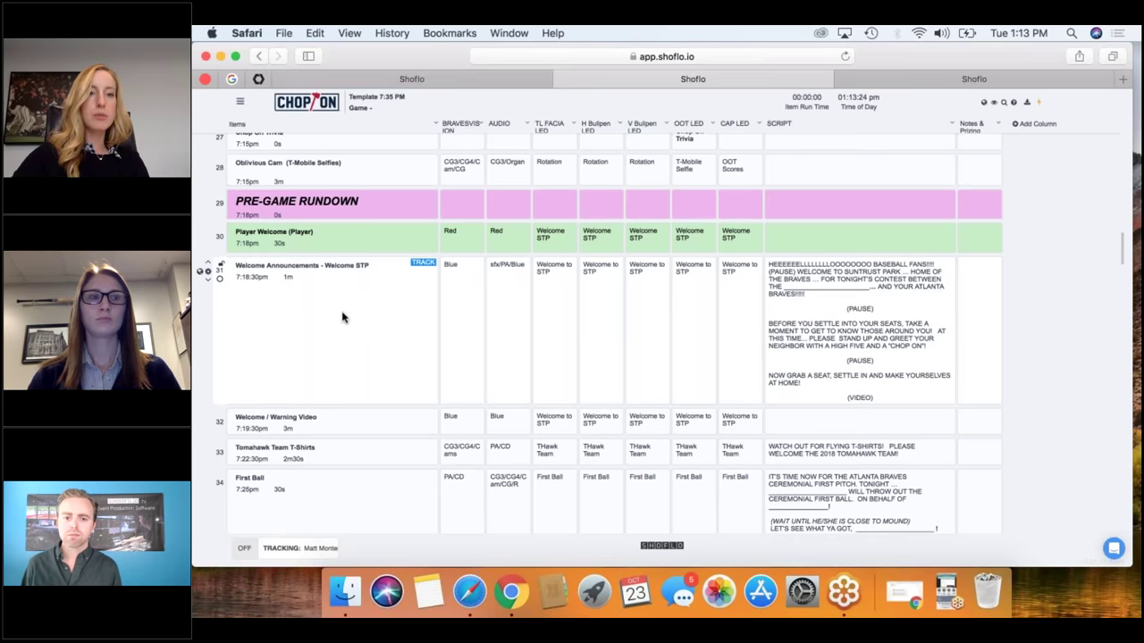
# Bring the FaceTime call to the front, then return to the Shoflo rundown in Safari.
pyautogui.scroll(-2, 331, 358)
pyautogui.scroll(-2, 323, 390)
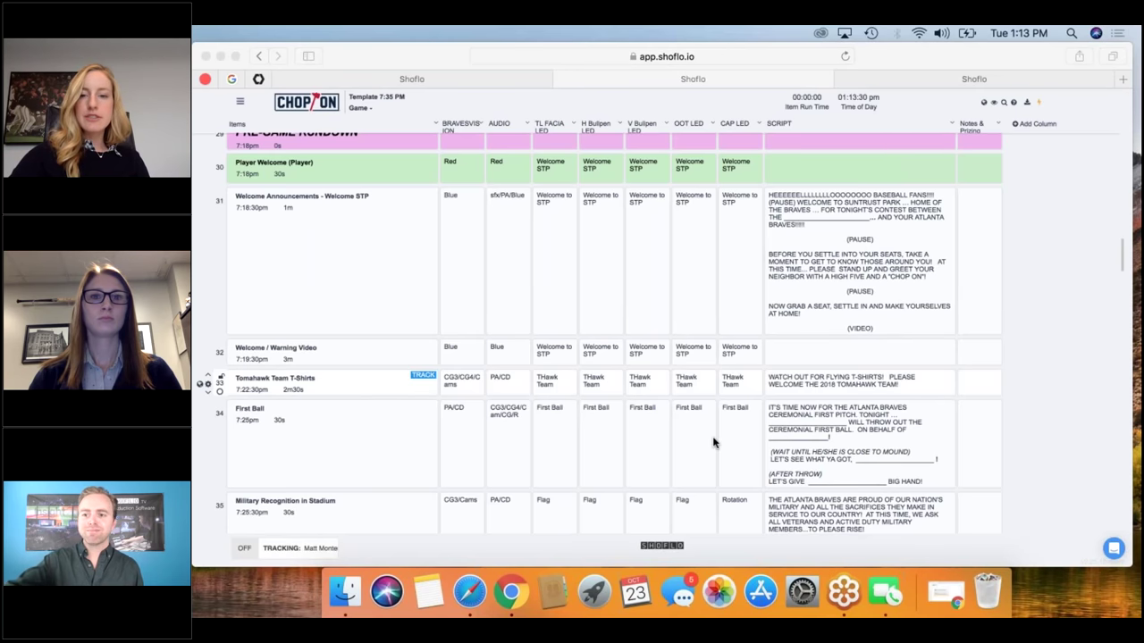
pyautogui.click(867, 593)
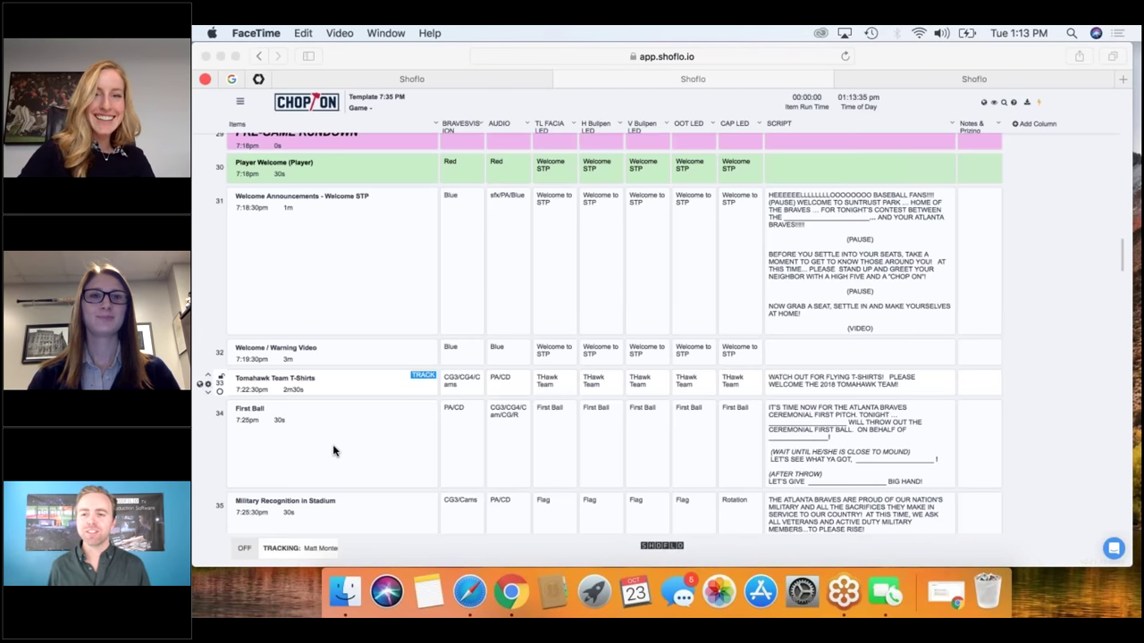
pyautogui.click(914, 56)
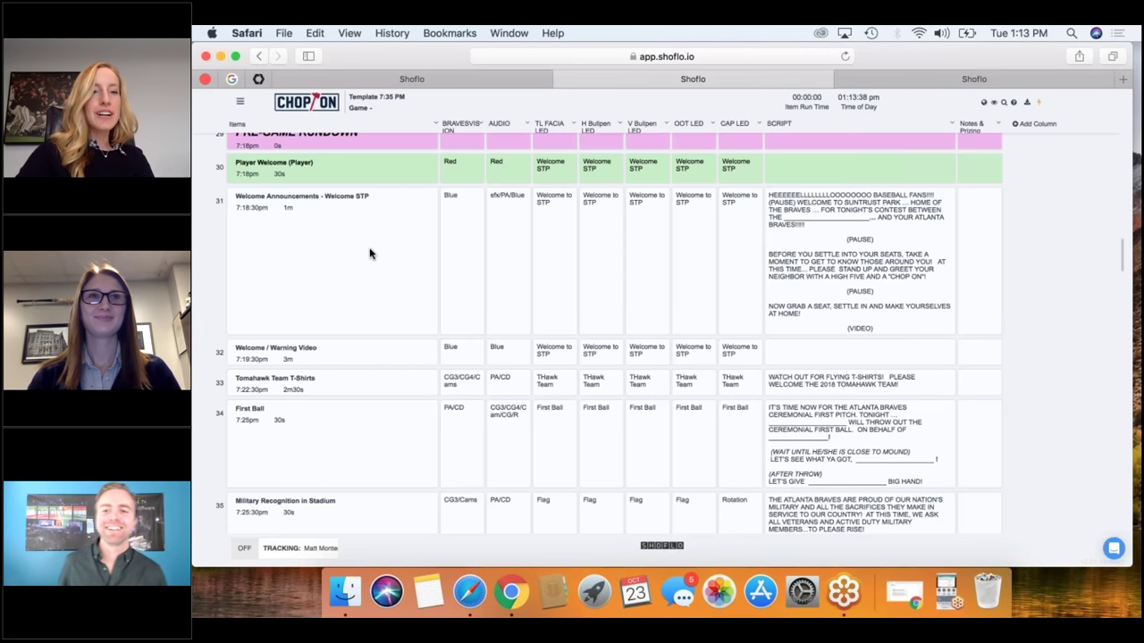
# Scroll past the National Anthem and starting lineups to First Pitch and the Mid/End inning rows.
pyautogui.scroll(-1, 356, 377)
pyautogui.scroll(-6, 356, 378)
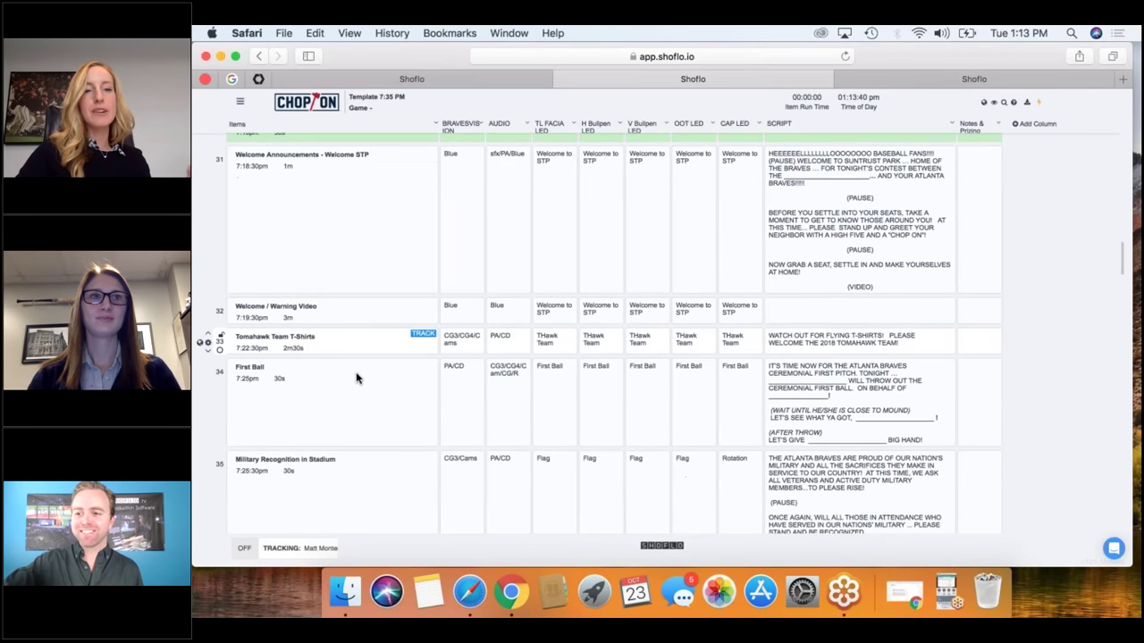
pyautogui.scroll(-1, 356, 378)
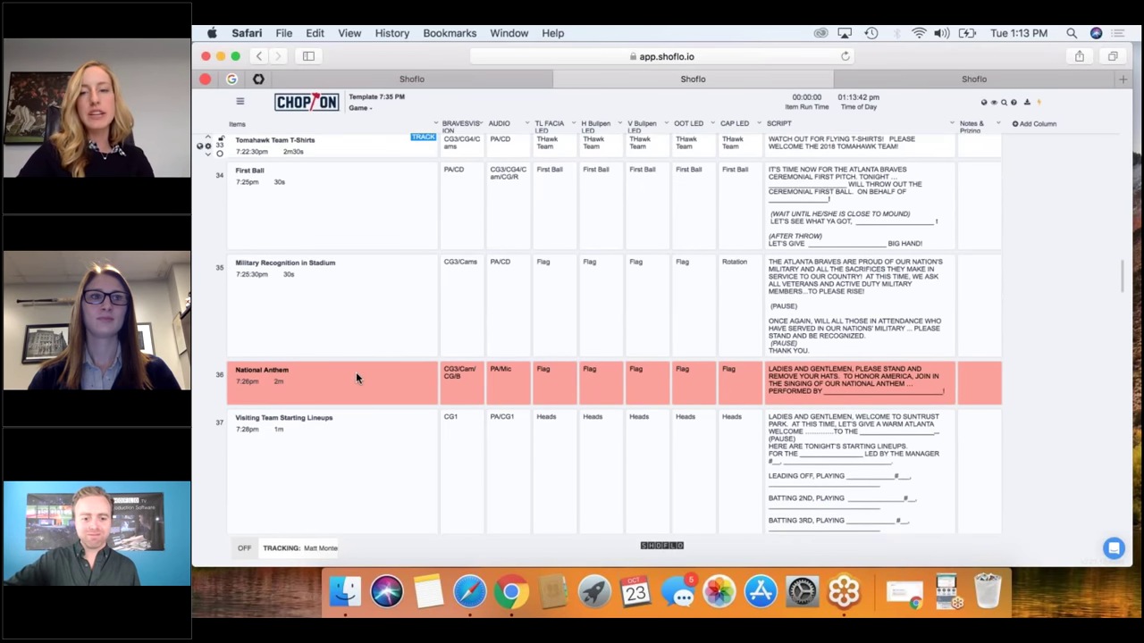
pyautogui.scroll(-5, 355, 378)
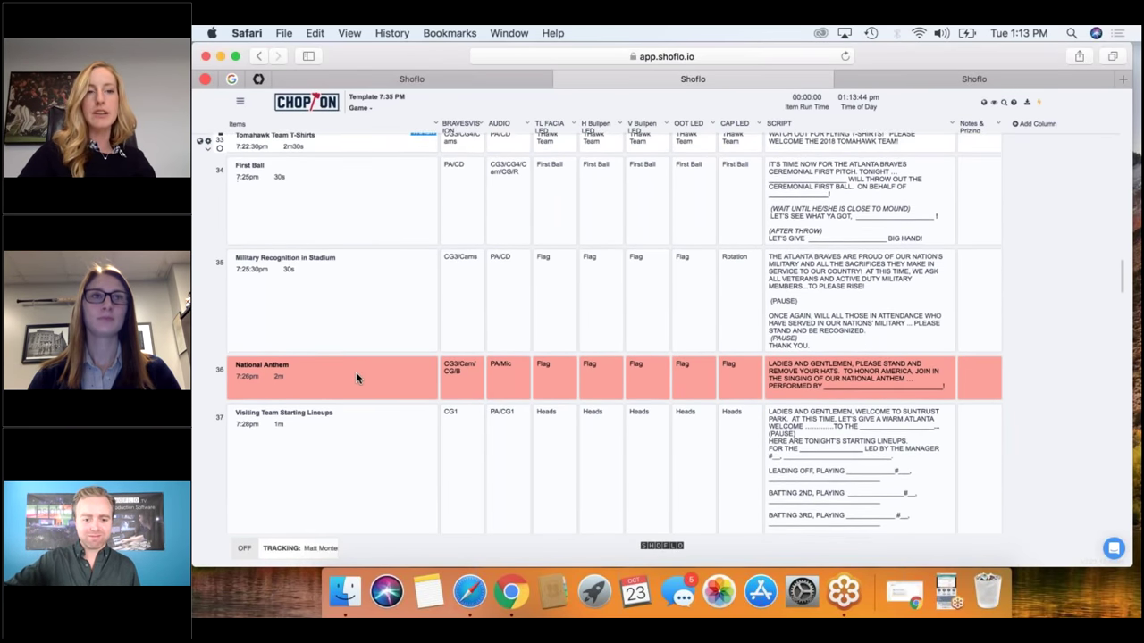
pyautogui.scroll(-4, 356, 378)
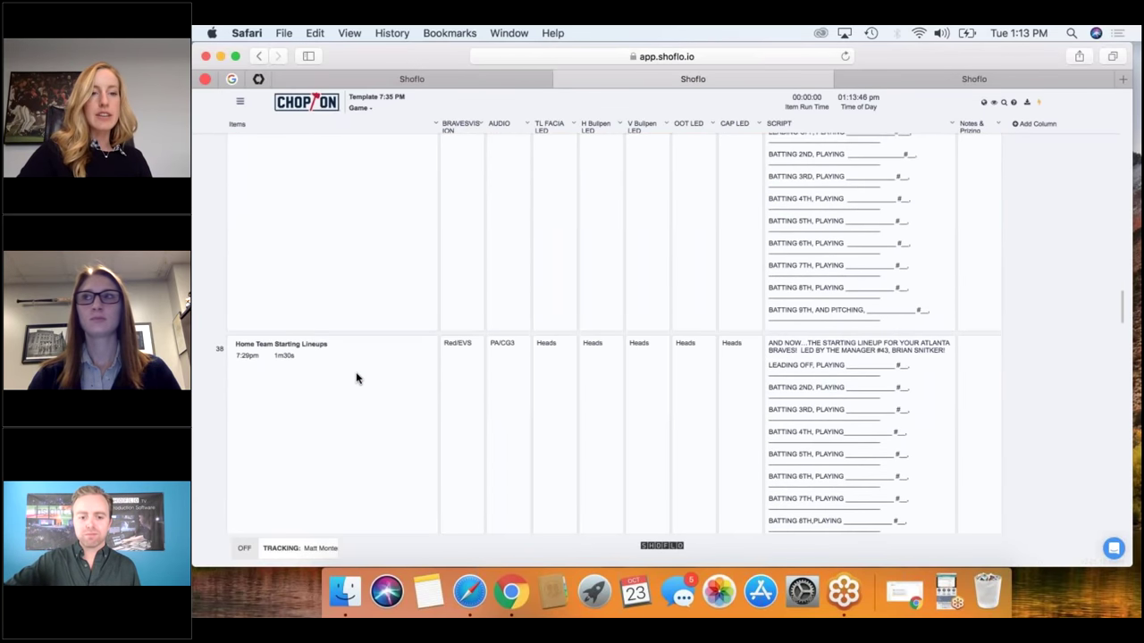
pyautogui.scroll(-5, 356, 378)
pyautogui.scroll(-5, 355, 378)
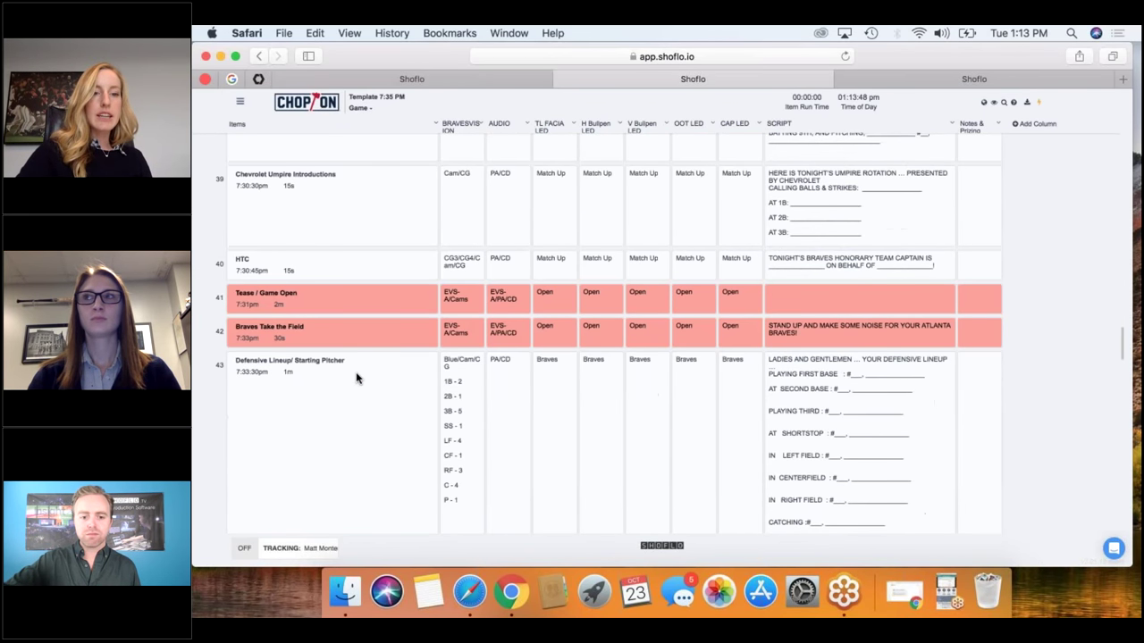
pyautogui.scroll(-8, 356, 378)
pyautogui.moveTo(324, 238)
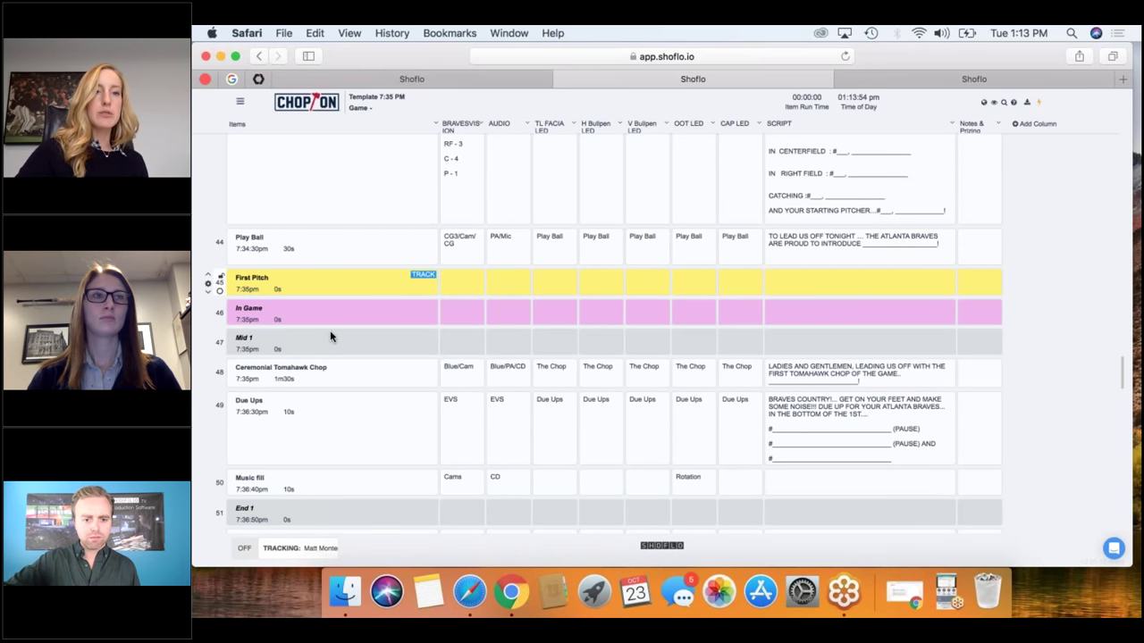
pyautogui.scroll(-3, 328, 344)
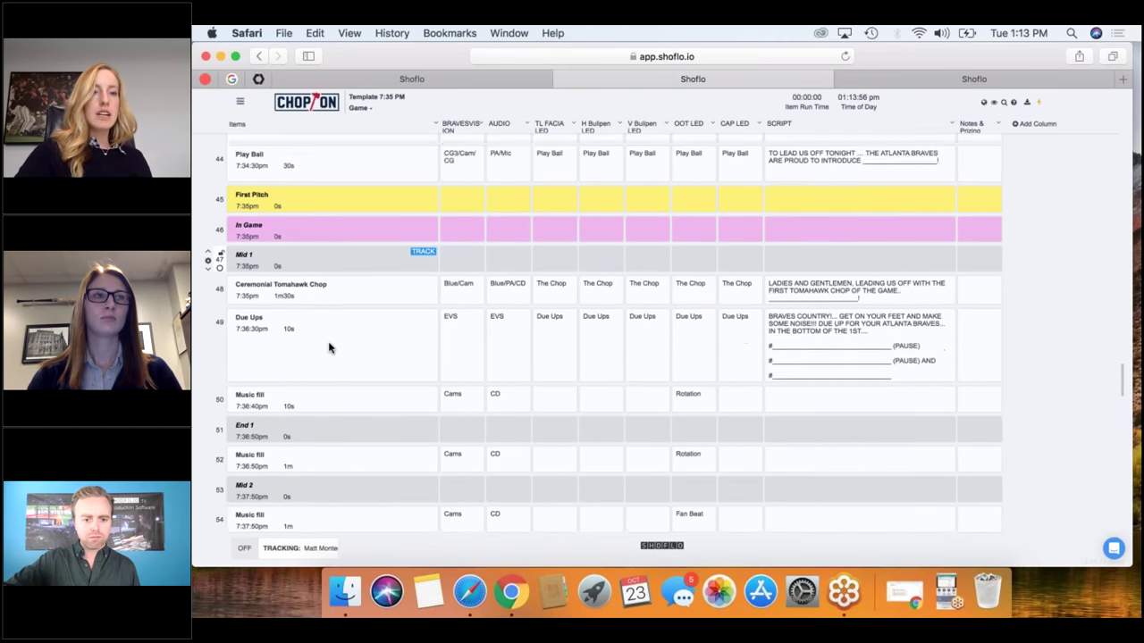
pyautogui.scroll(-2, 329, 349)
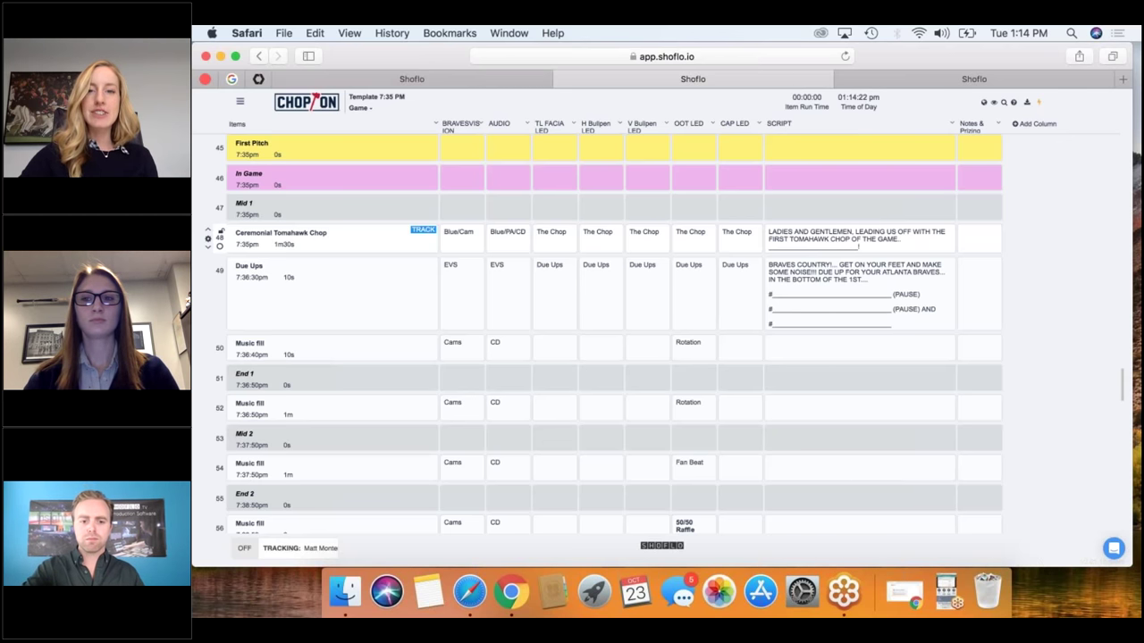
pyautogui.scroll(-5, 603, 334)
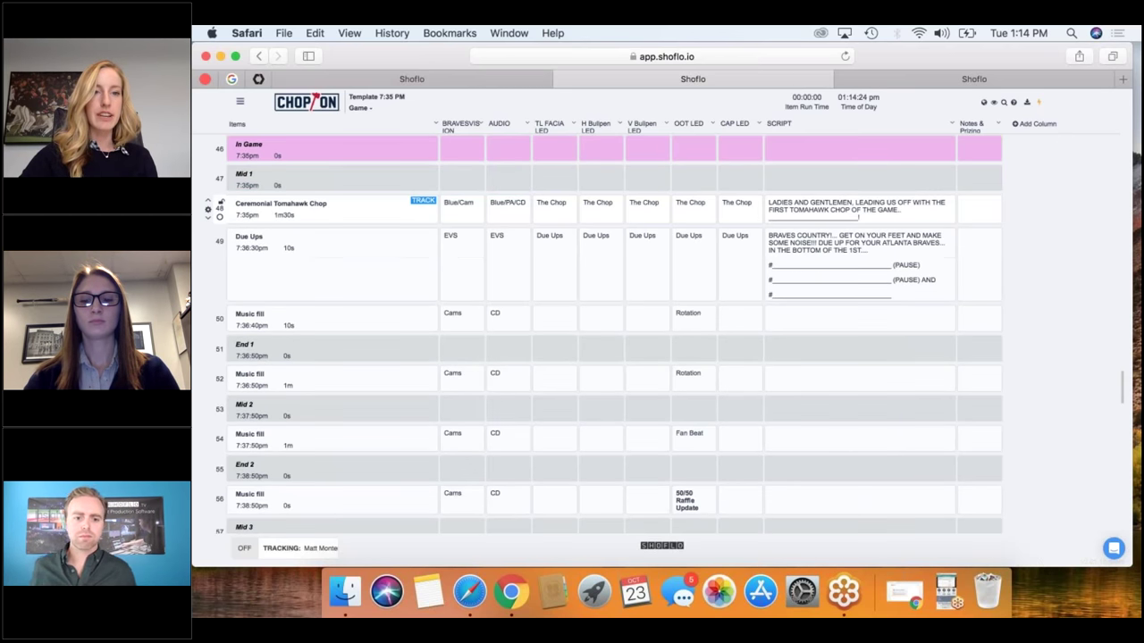
pyautogui.scroll(-2, 603, 334)
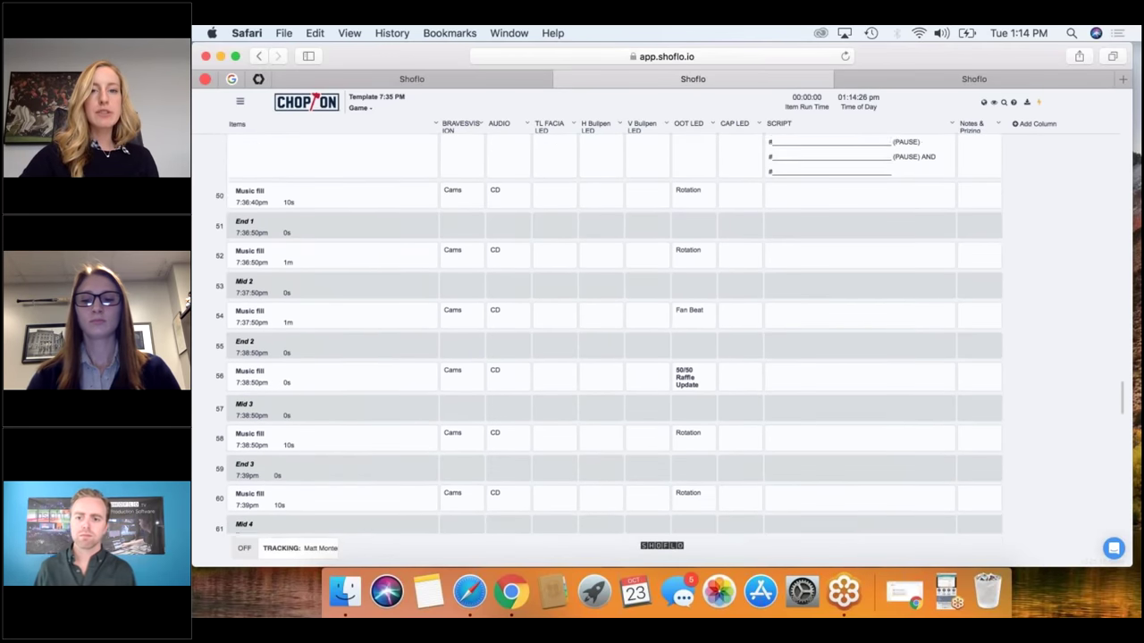
pyautogui.scroll(-5, 603, 334)
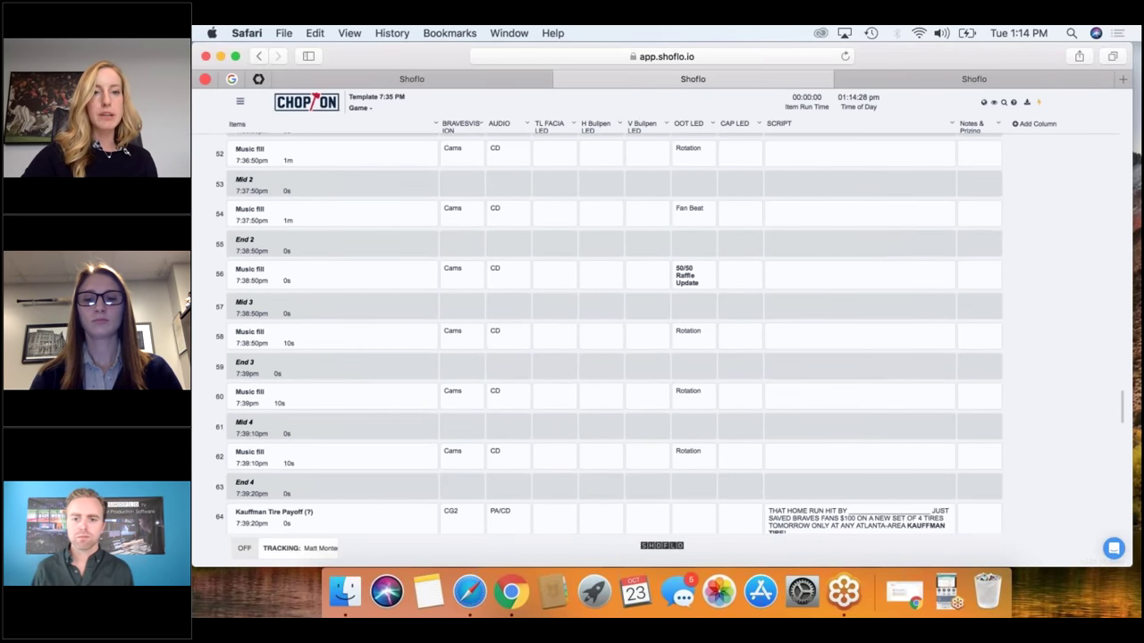
pyautogui.scroll(-1, 603, 334)
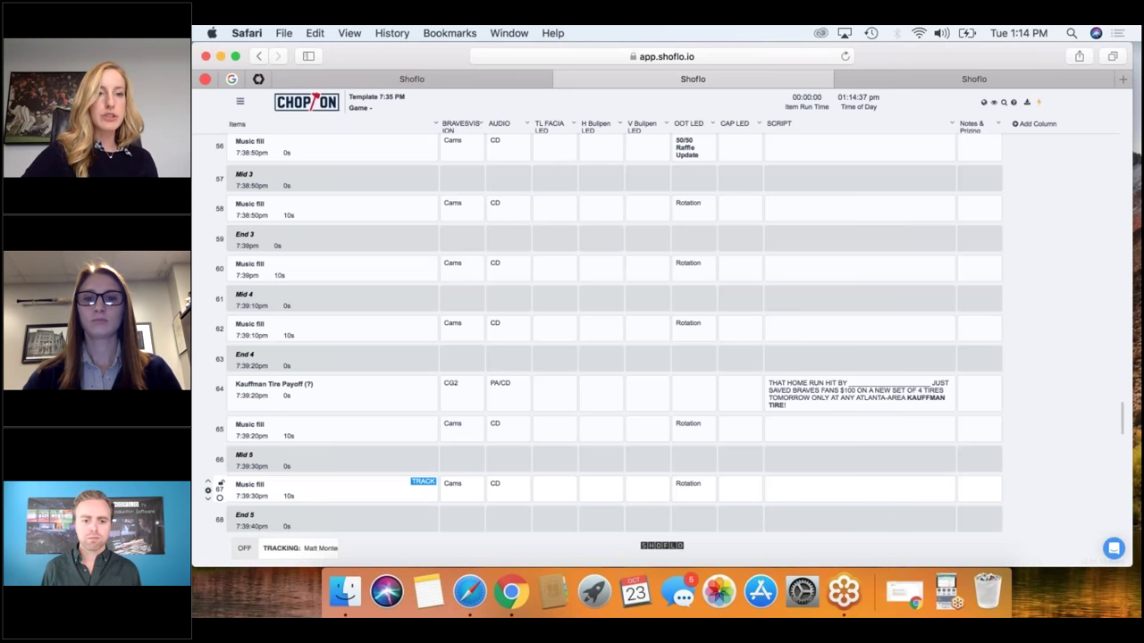
pyautogui.scroll(-5, 603, 334)
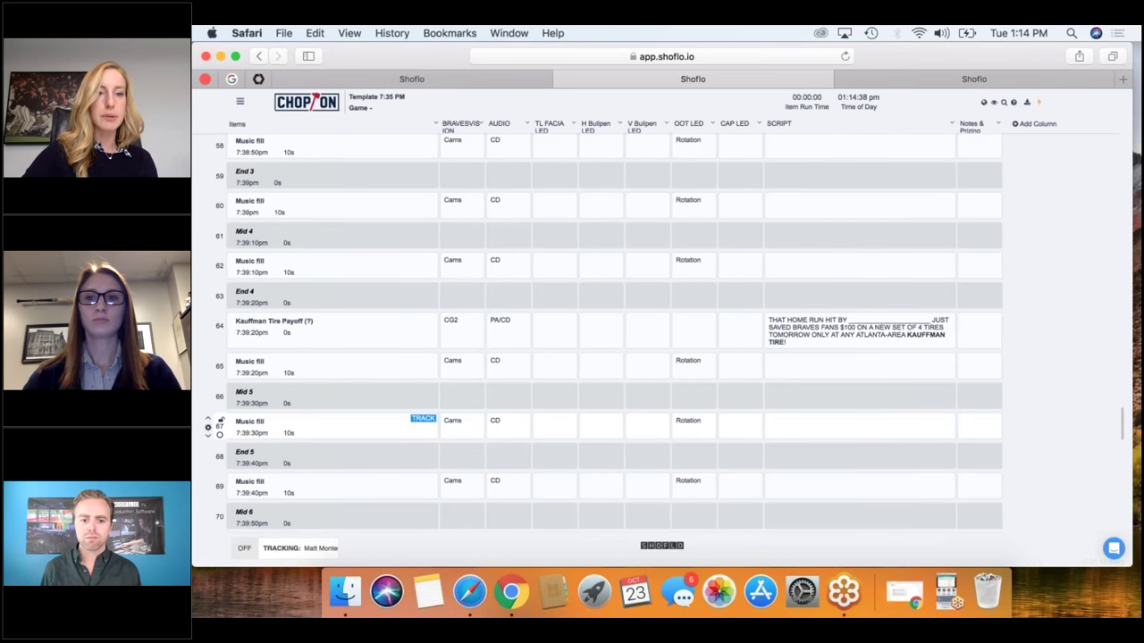
pyautogui.scroll(-2, 603, 334)
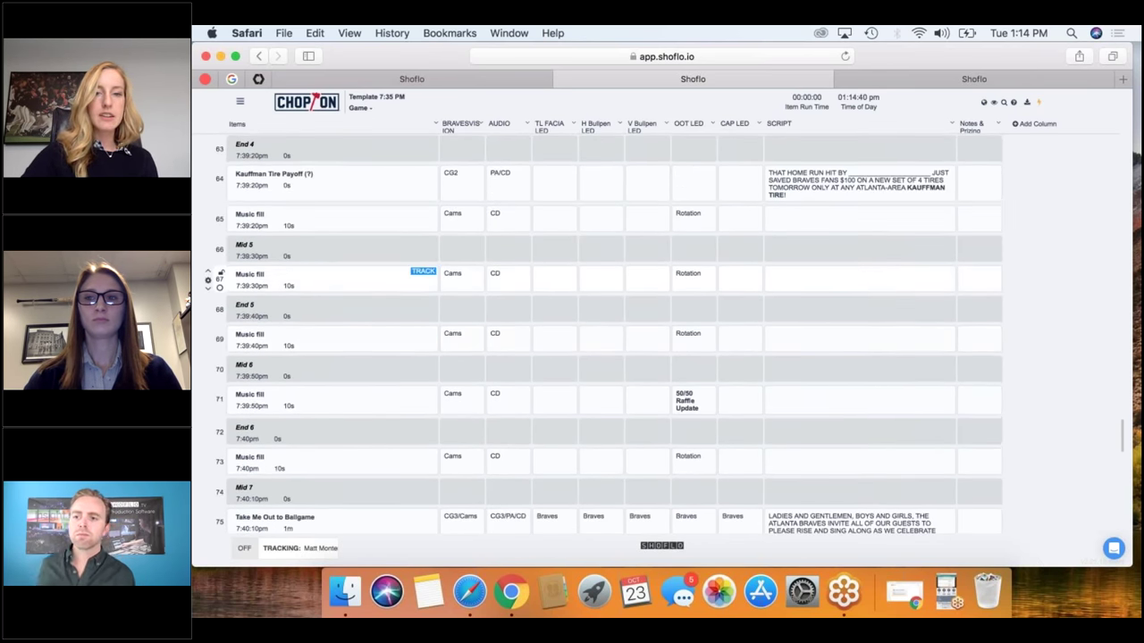
pyautogui.scroll(-8, 603, 334)
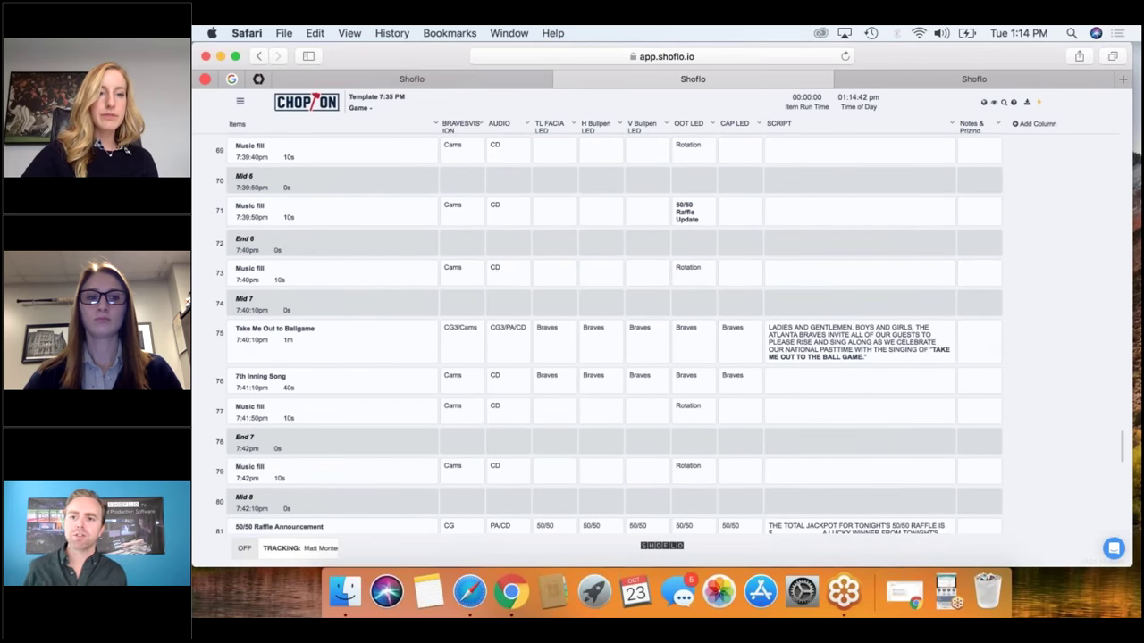
pyautogui.scroll(-6, 609, 333)
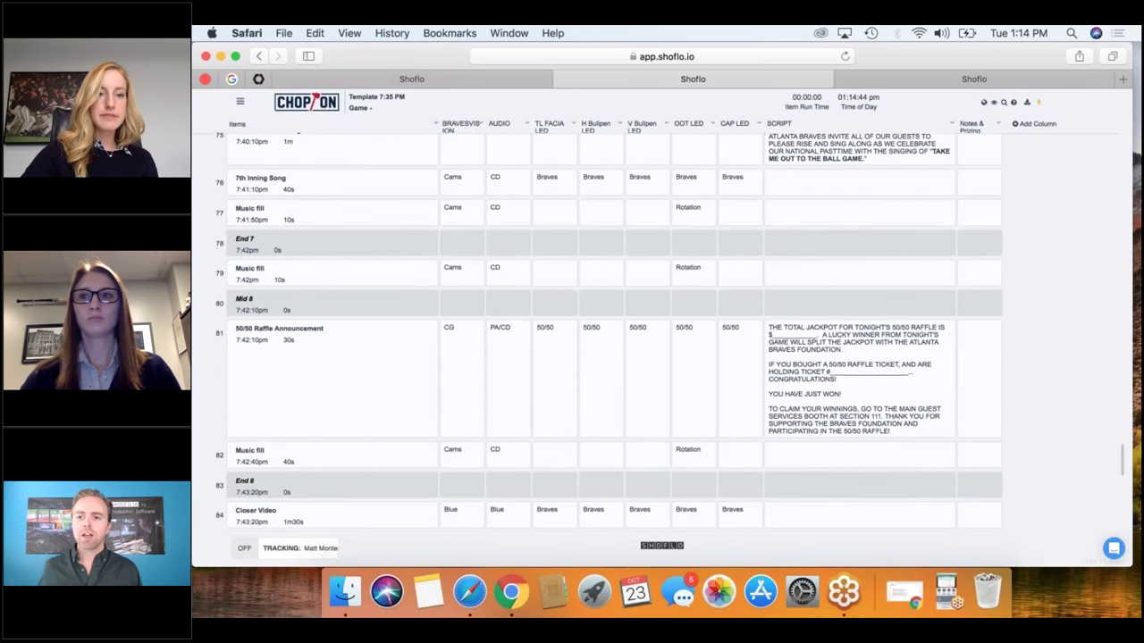
pyautogui.scroll(-5, 603, 334)
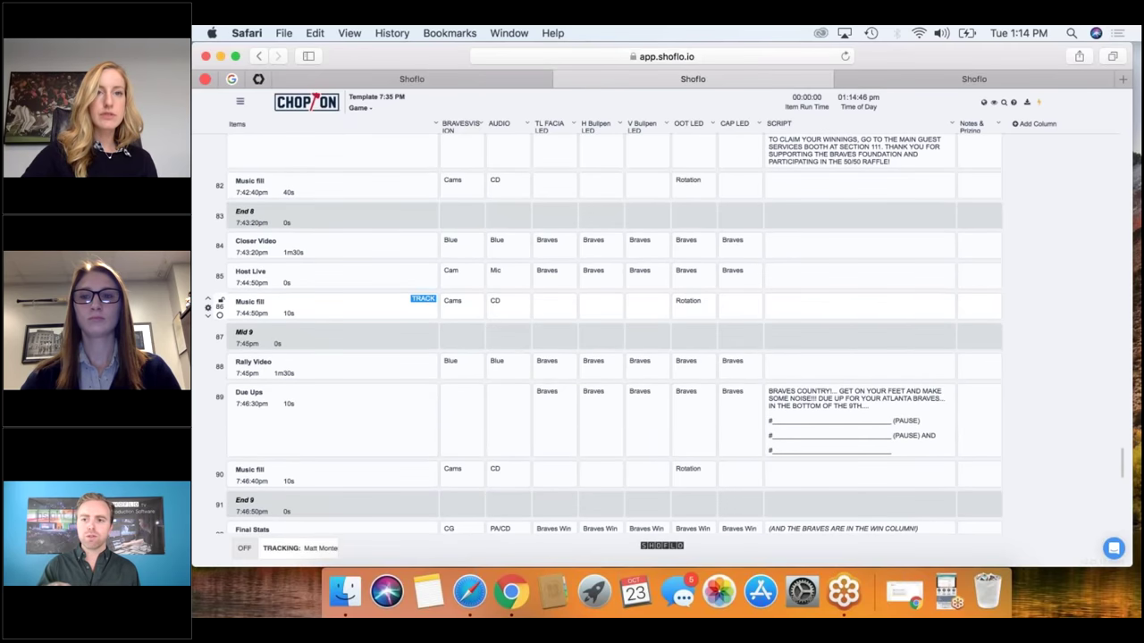
pyautogui.moveTo(425, 47); pyautogui.dragTo(425, 230)
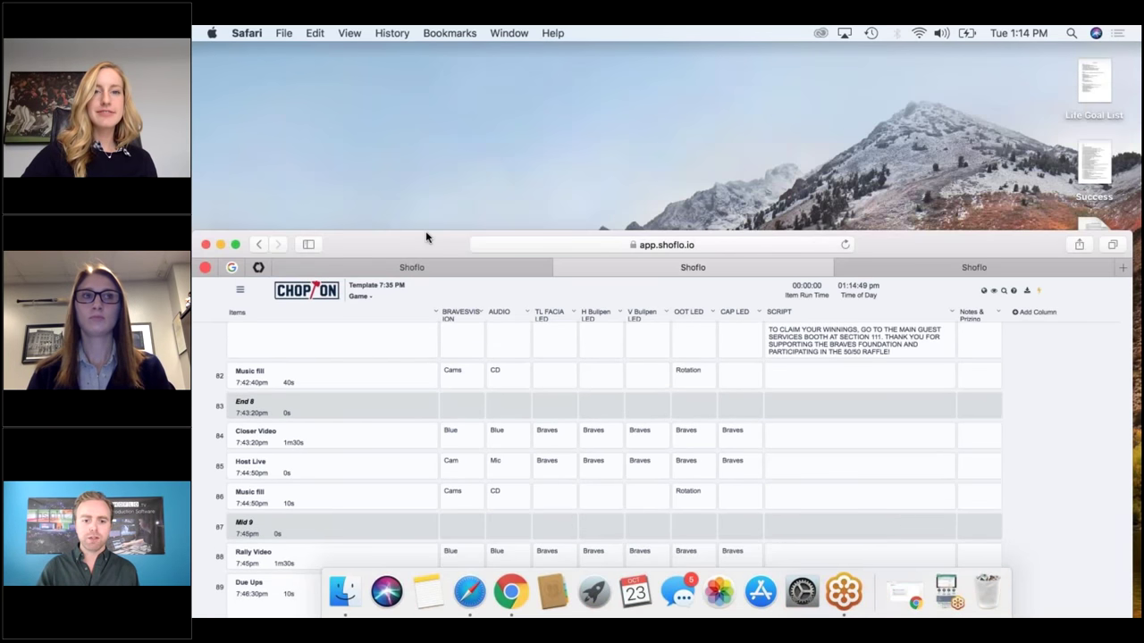
pyautogui.doubleClick(425, 228)
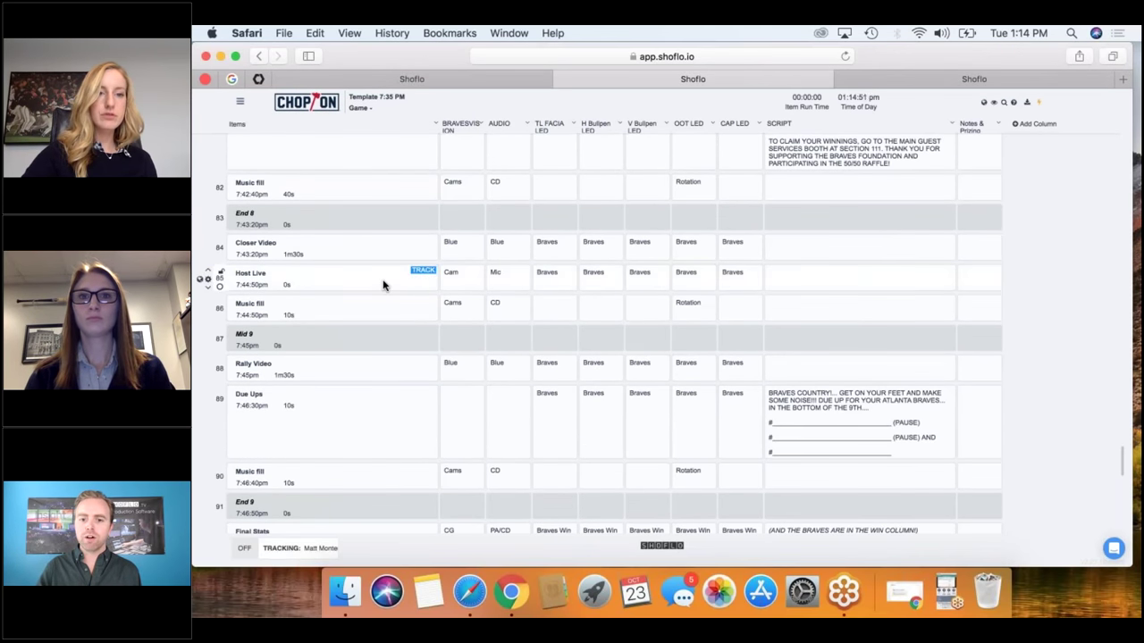
pyautogui.scroll(-3, 383, 284)
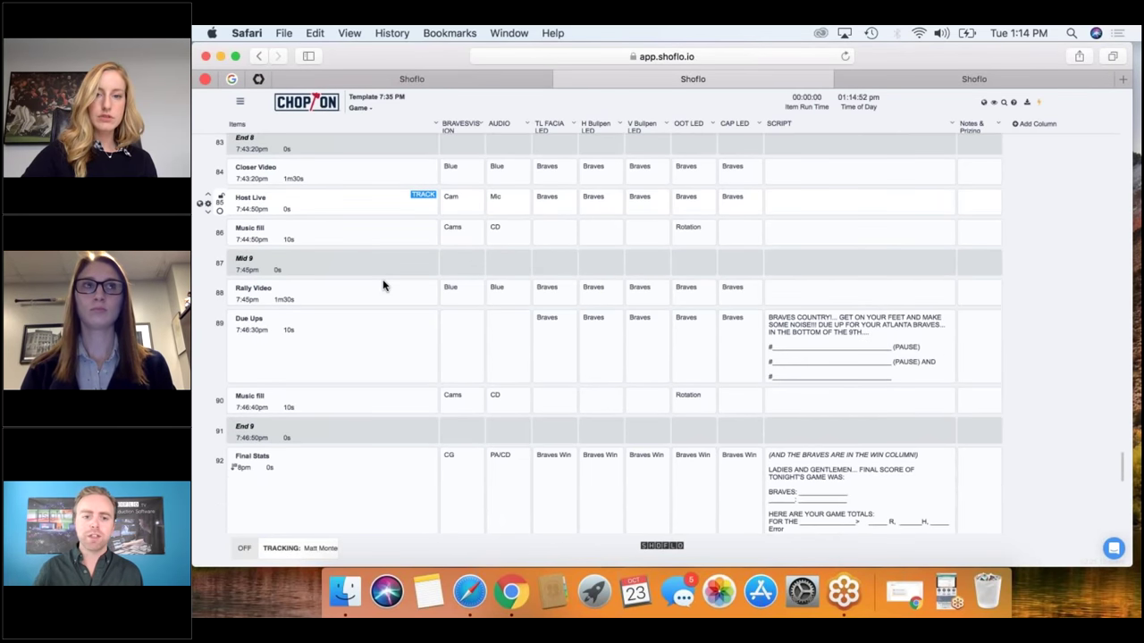
pyautogui.scroll(-4, 383, 285)
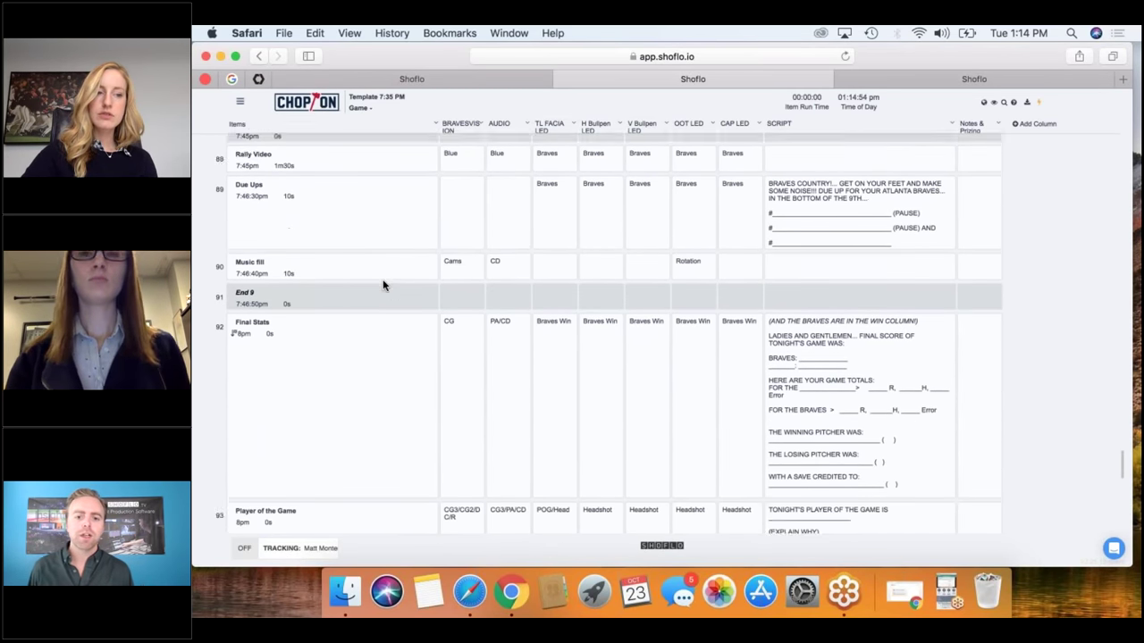
pyautogui.moveTo(383, 284)
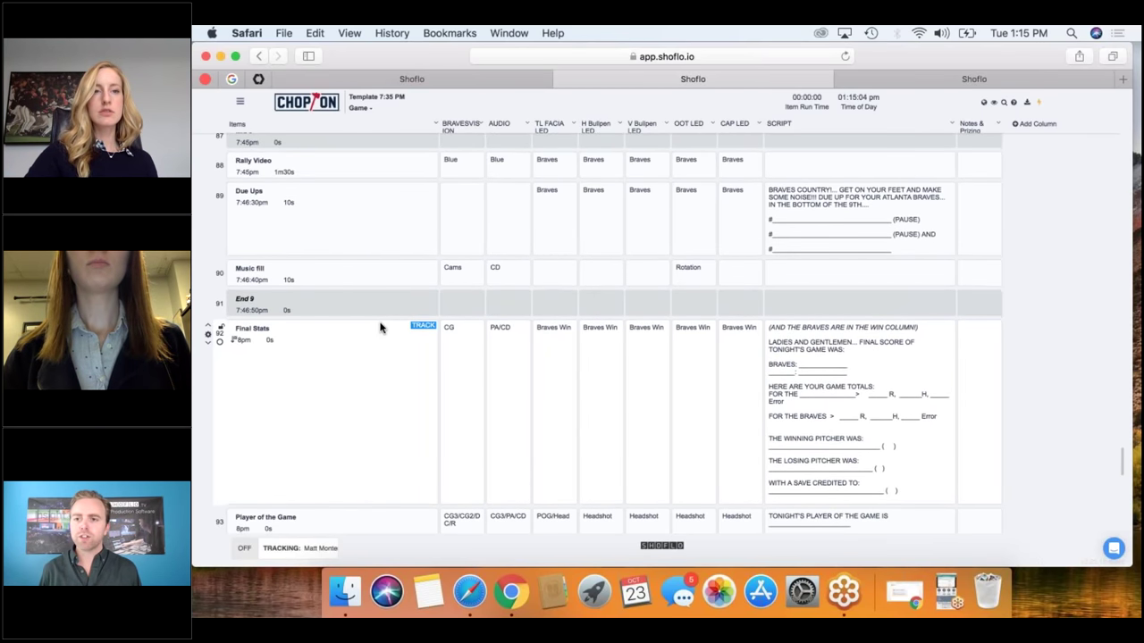
pyautogui.scroll(10, 380, 328)
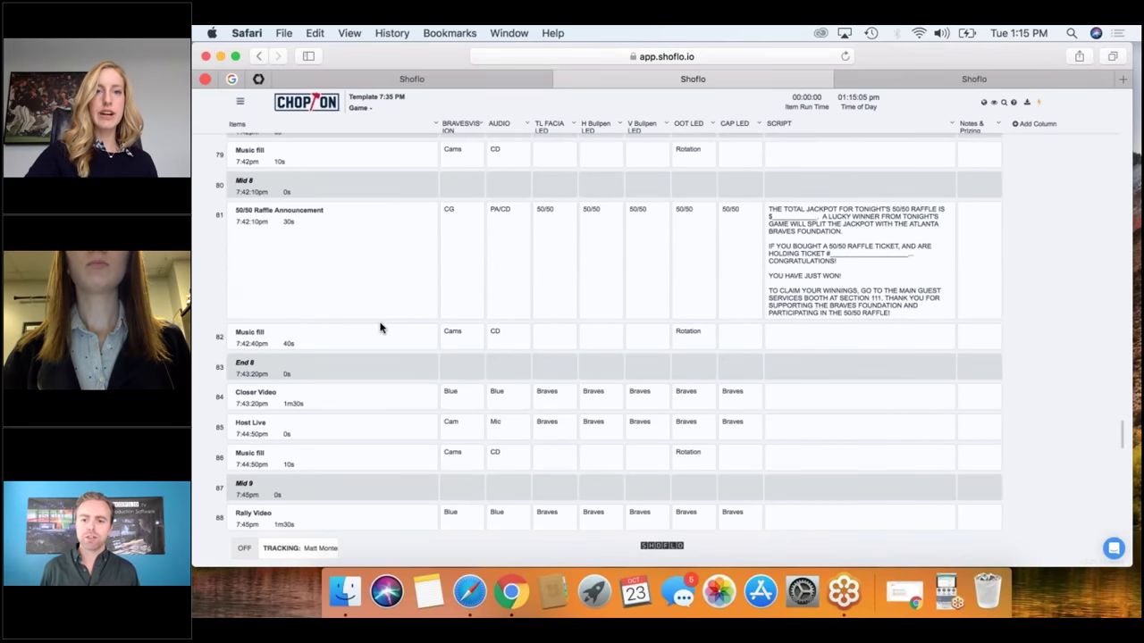
pyautogui.scroll(10, 380, 327)
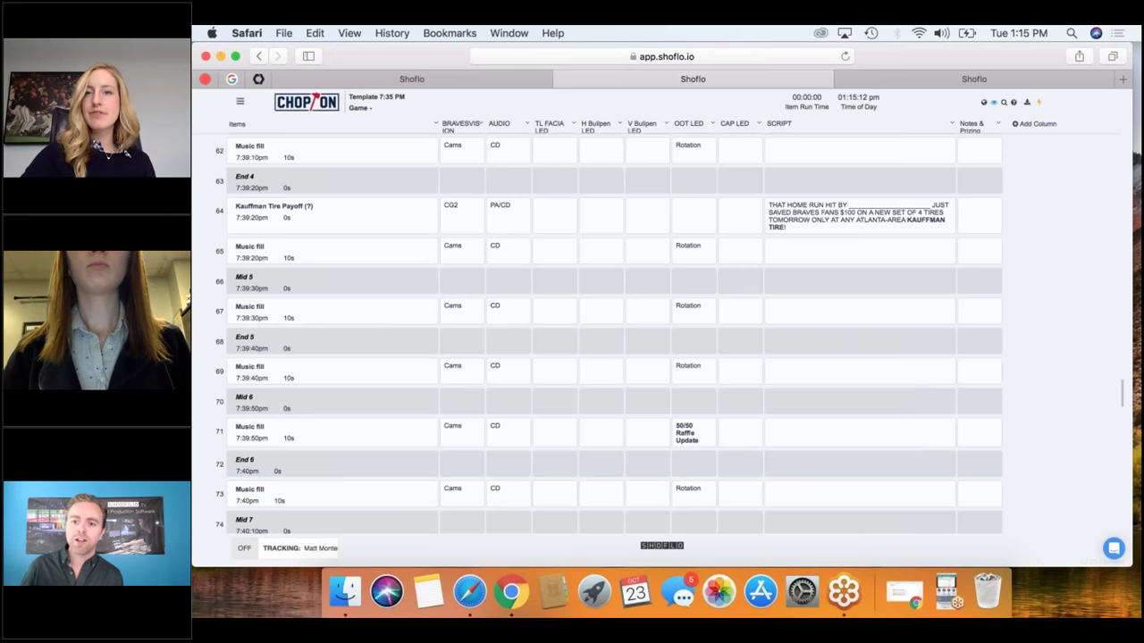
# Choose Switch to Dark Theme from the rundown's eye-icon view options.
pyautogui.click(993, 102)
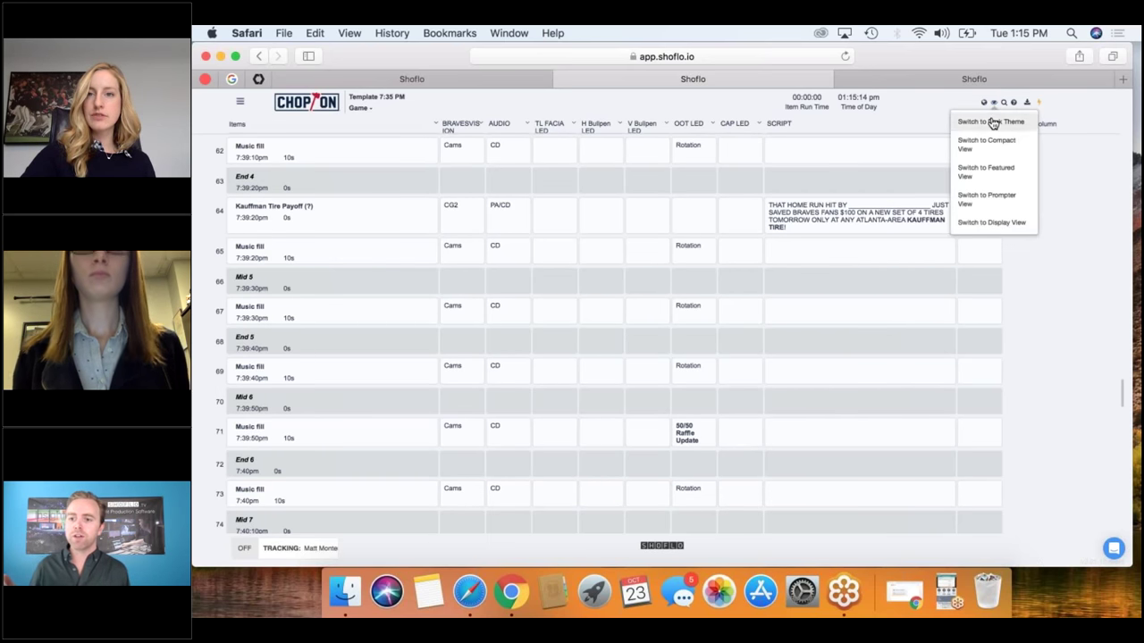
pyautogui.click(992, 122)
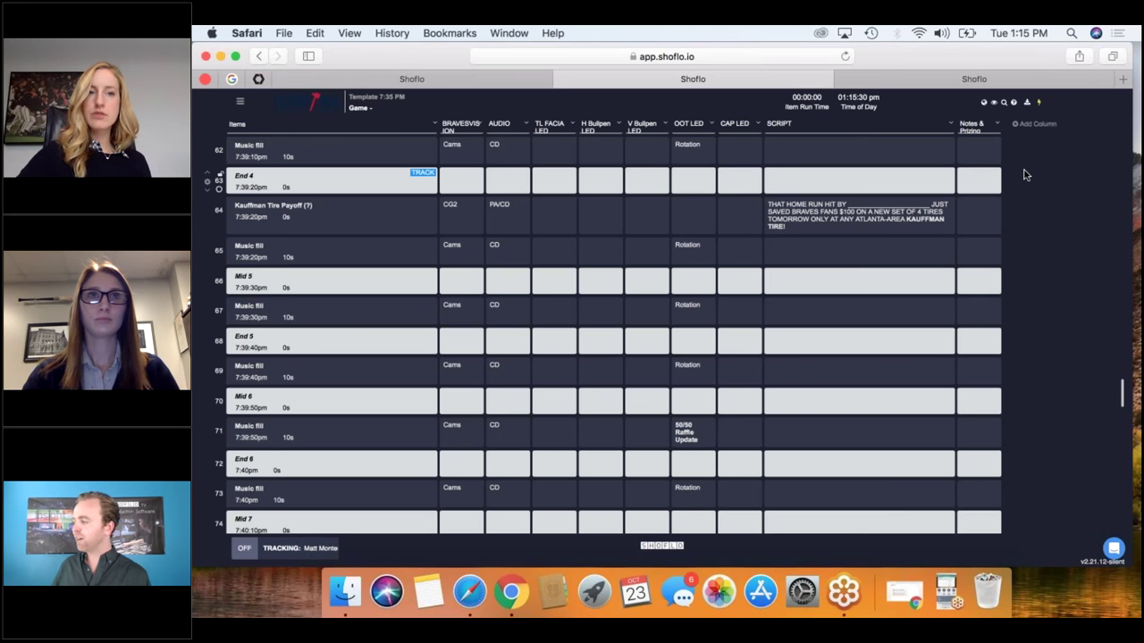
pyautogui.scroll(5, 1025, 175)
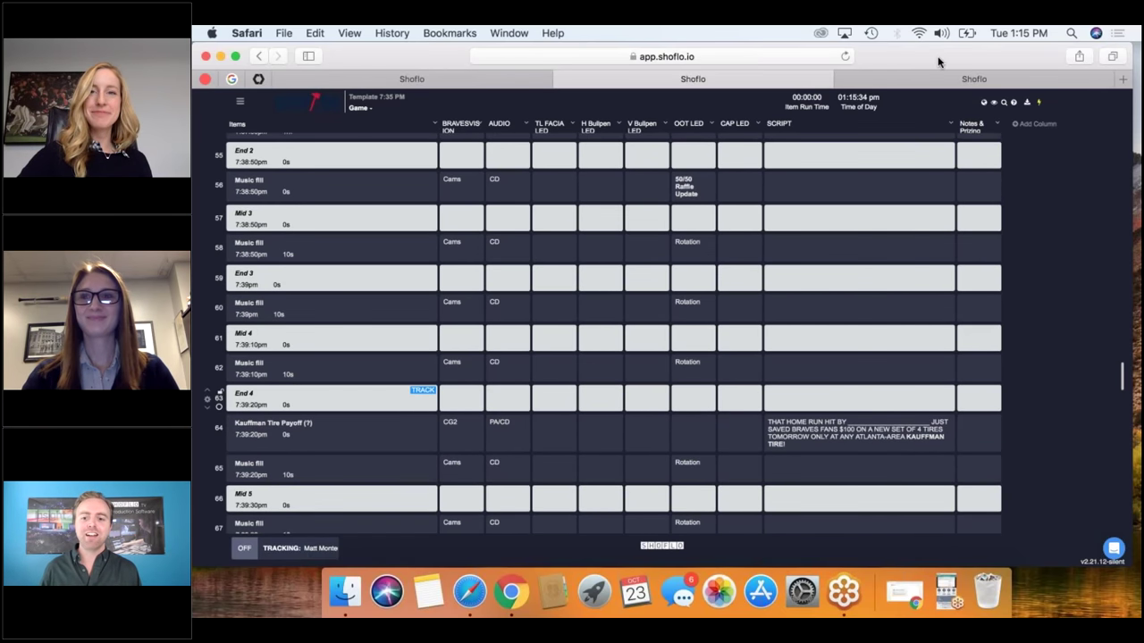
pyautogui.moveTo(898, 84); pyautogui.dragTo(898, 300)
pyautogui.moveTo(975, 268); pyautogui.dragTo(975, 223)
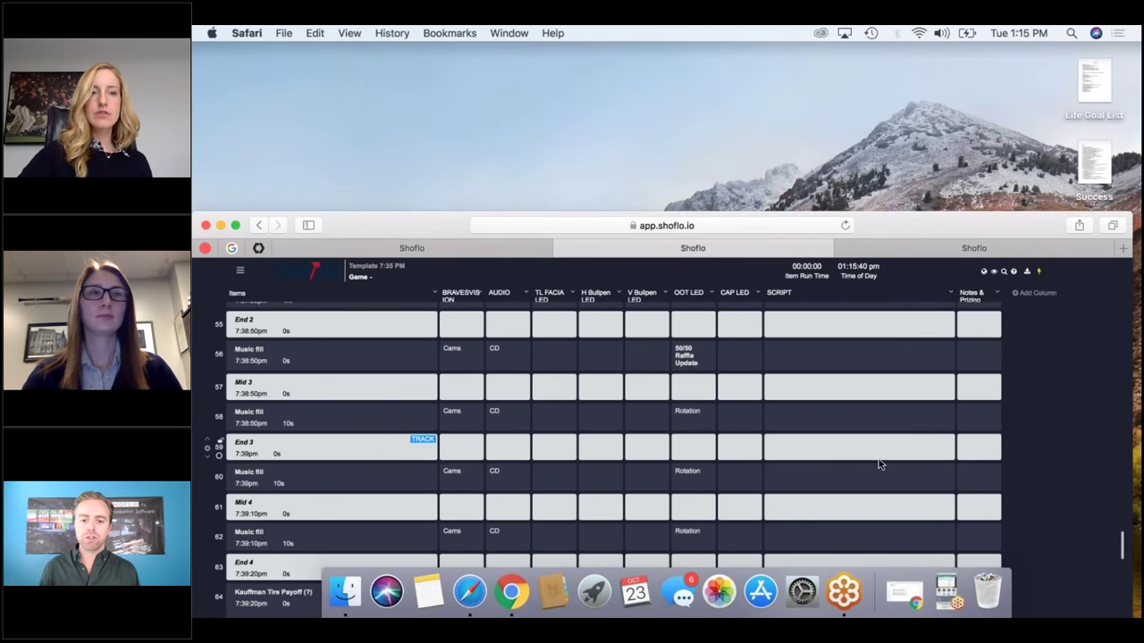
pyautogui.scroll(5, 875, 461)
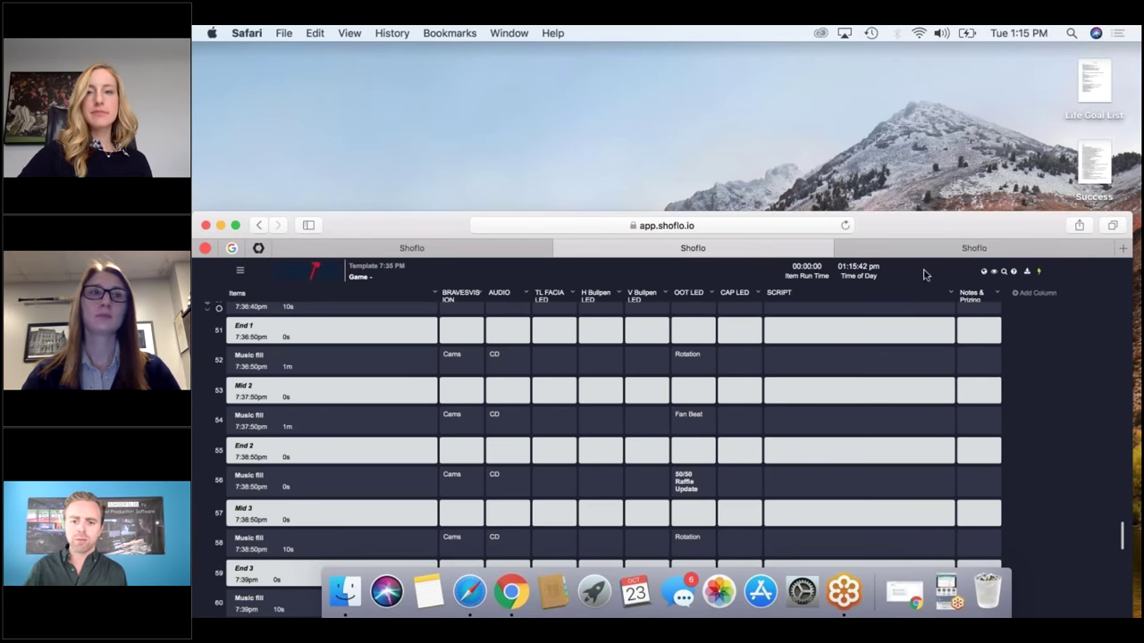
pyautogui.scroll(3, 843, 364)
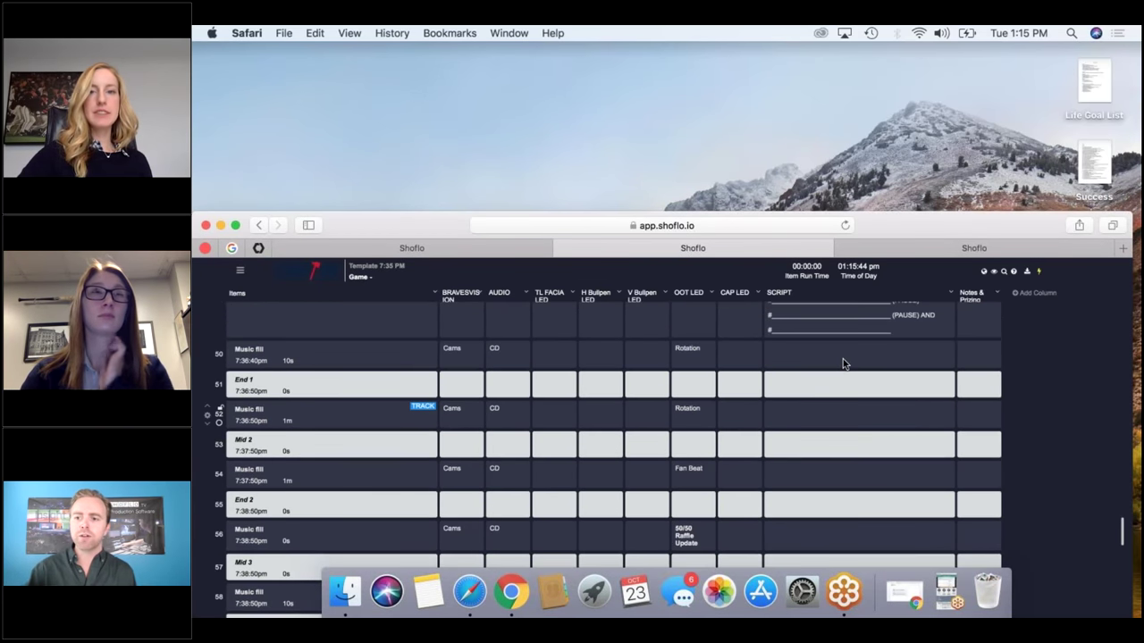
pyautogui.moveTo(896, 224); pyautogui.dragTo(884, 45)
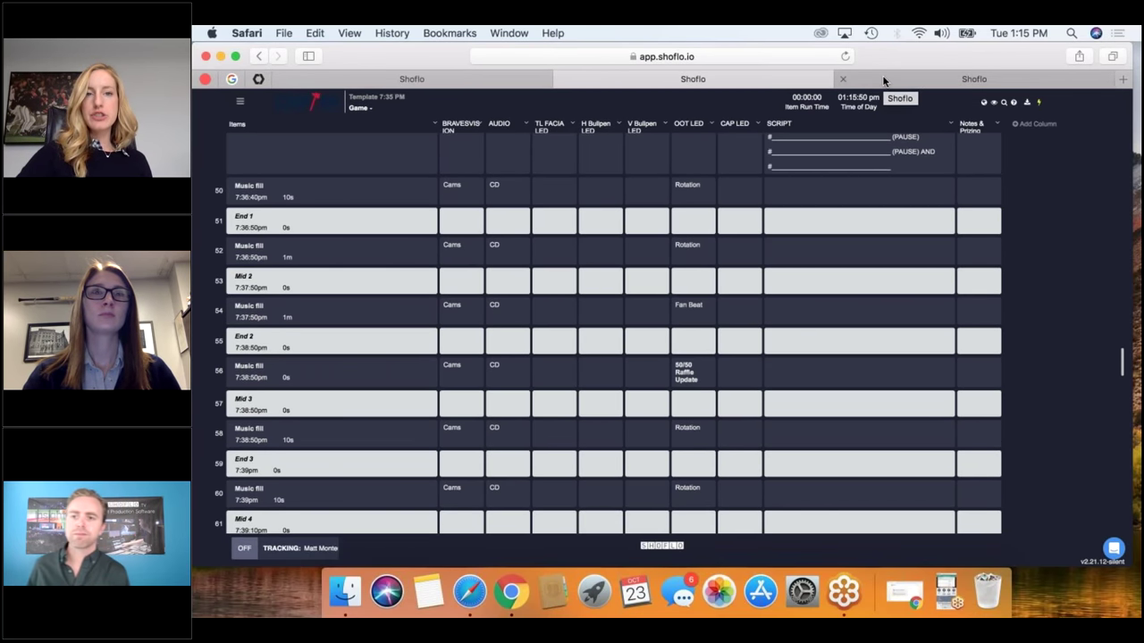
# Open the 9.22 vs PHI rundown and scroll down into its pregame rows.
pyautogui.click(882, 80)
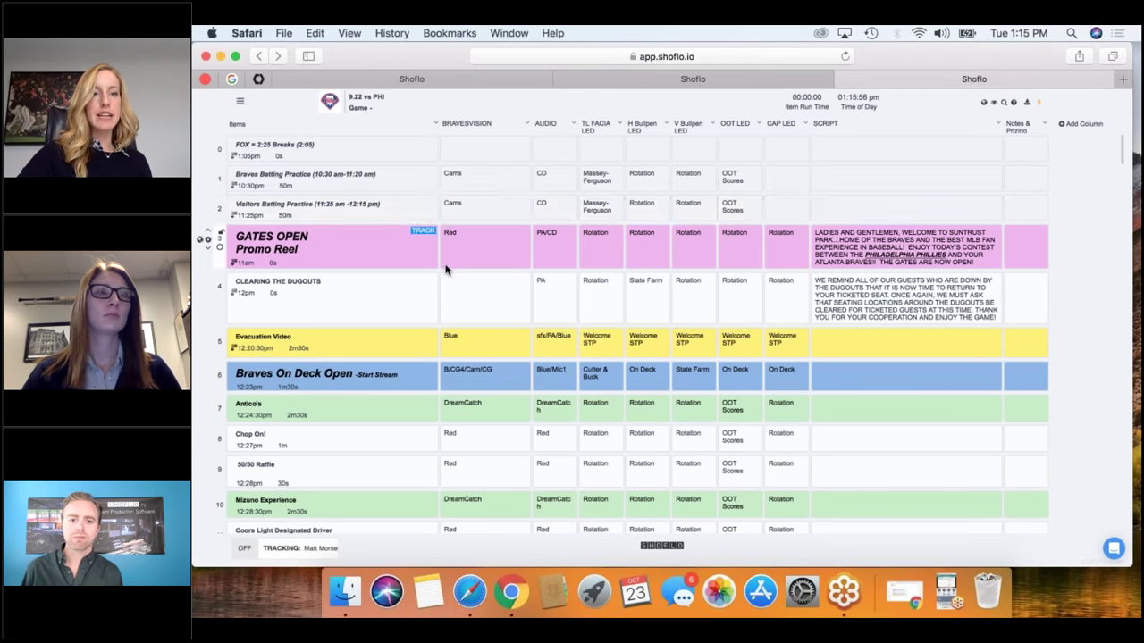
pyautogui.scroll(-5, 446, 270)
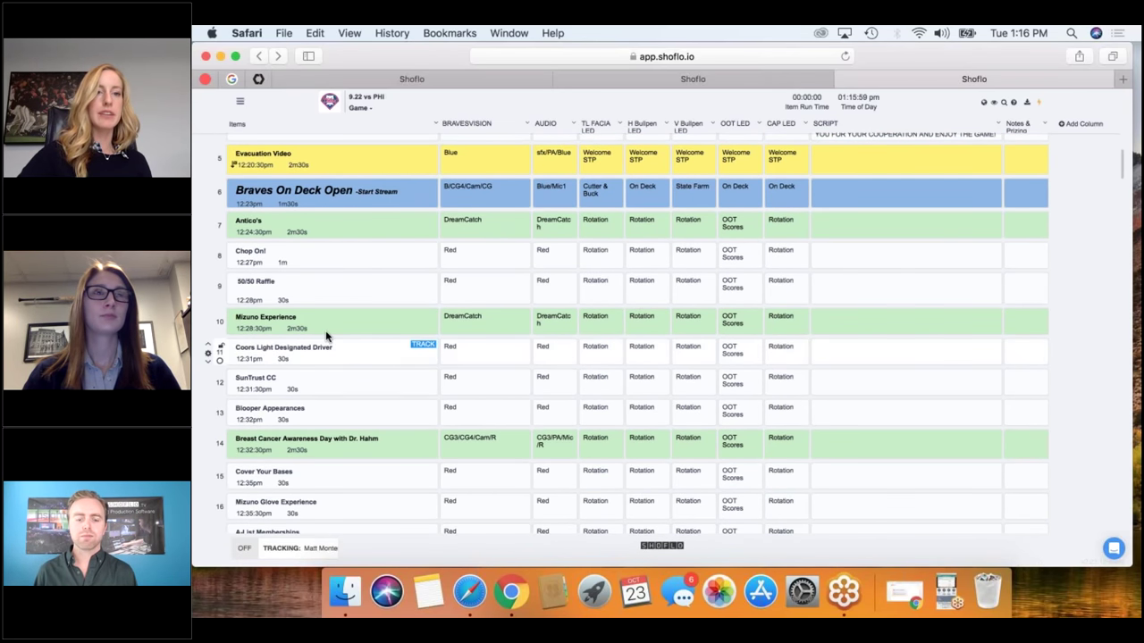
pyautogui.scroll(-8, 324, 322)
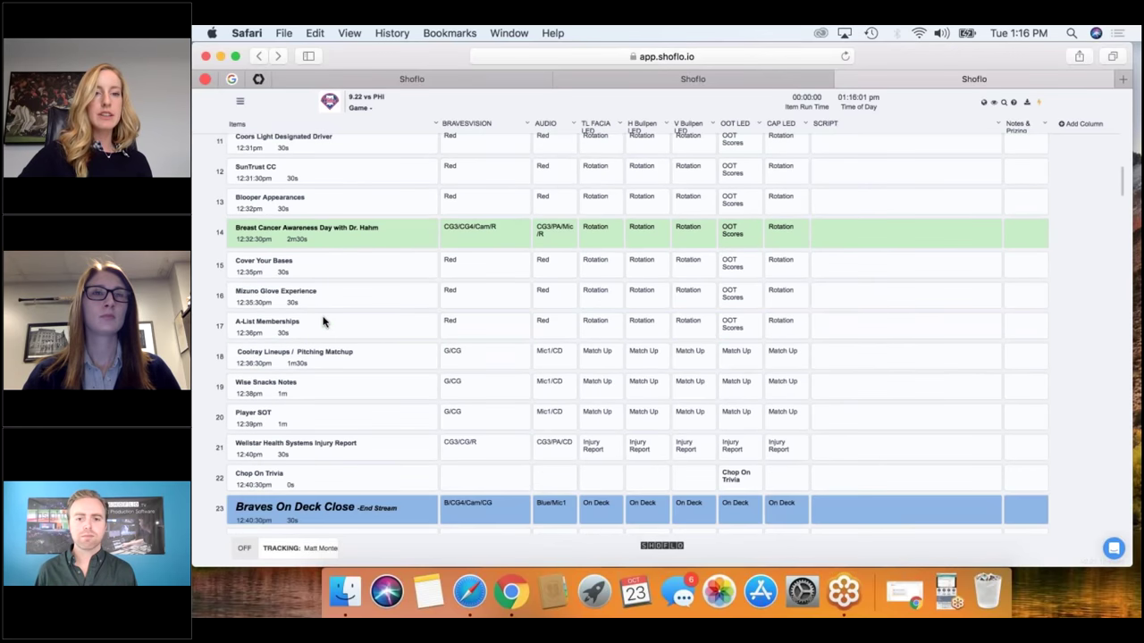
pyautogui.scroll(-12, 324, 322)
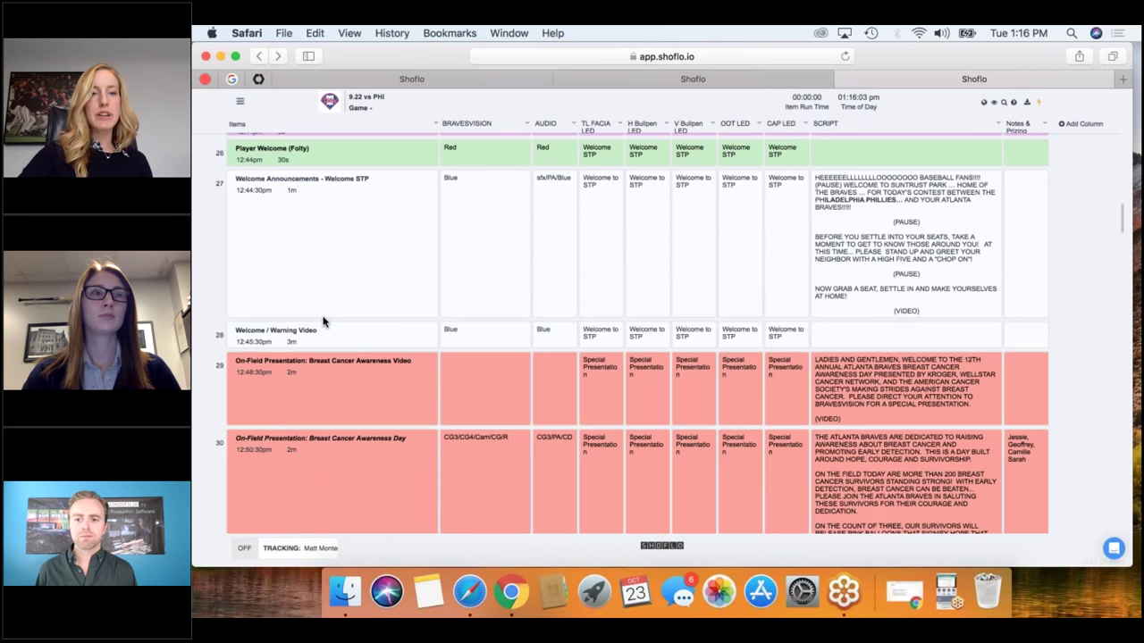
pyautogui.scroll(-2, 324, 322)
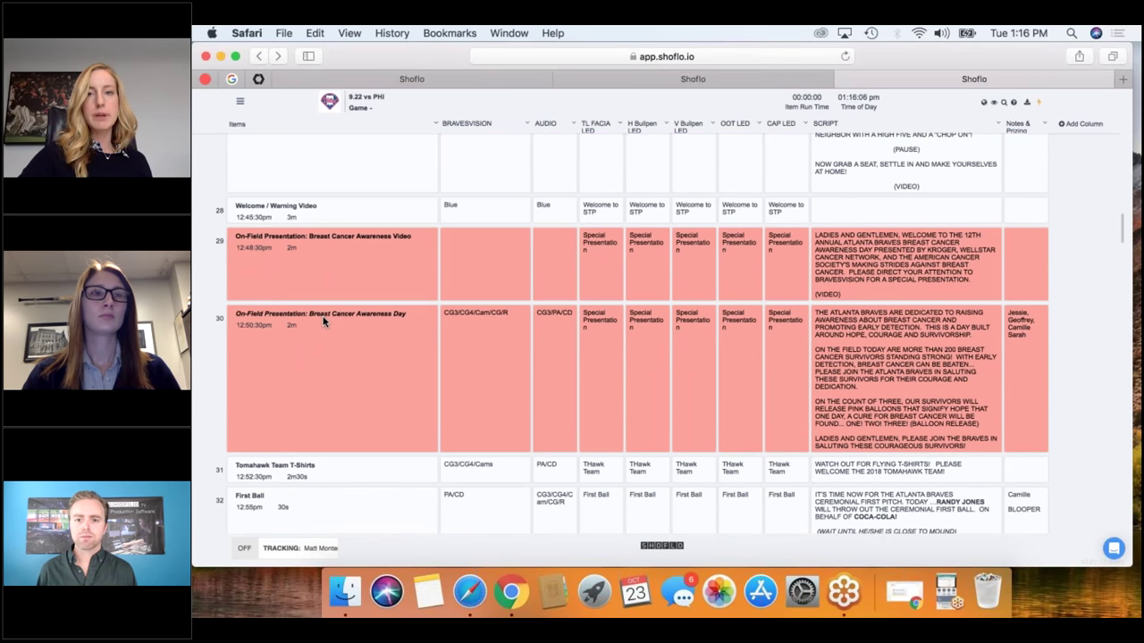
pyautogui.moveTo(338, 337)
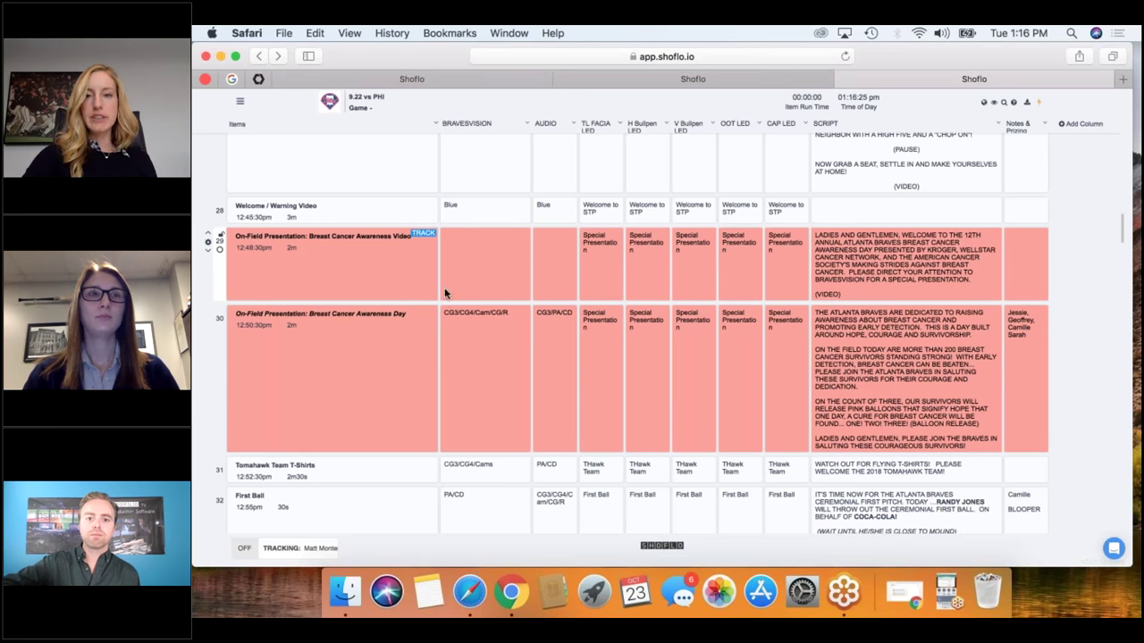
# Scroll on to row 41, then back up to the Breast Cancer Awareness rows 28–31.
pyautogui.scroll(-2, 445, 293)
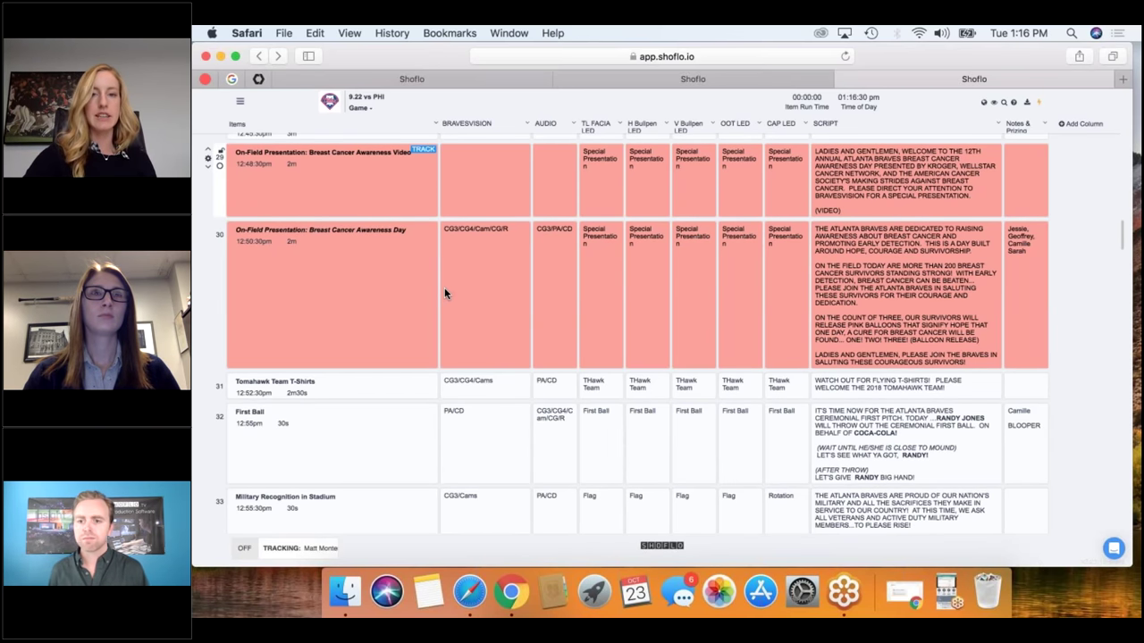
pyautogui.scroll(-4, 445, 293)
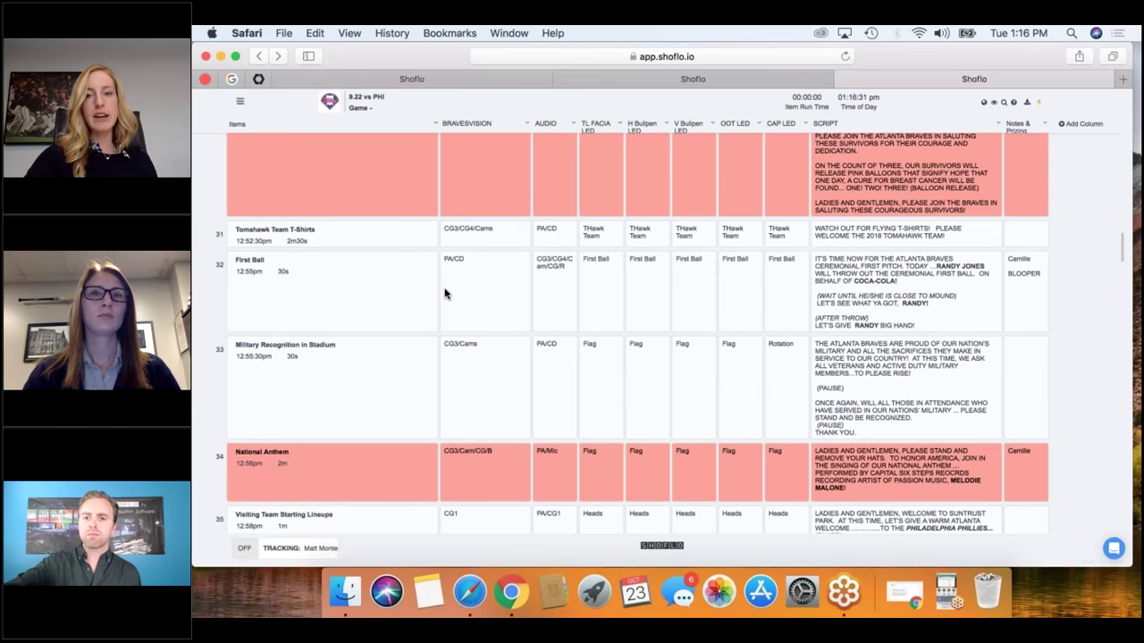
pyautogui.scroll(-4, 445, 293)
pyautogui.scroll(-10, 445, 293)
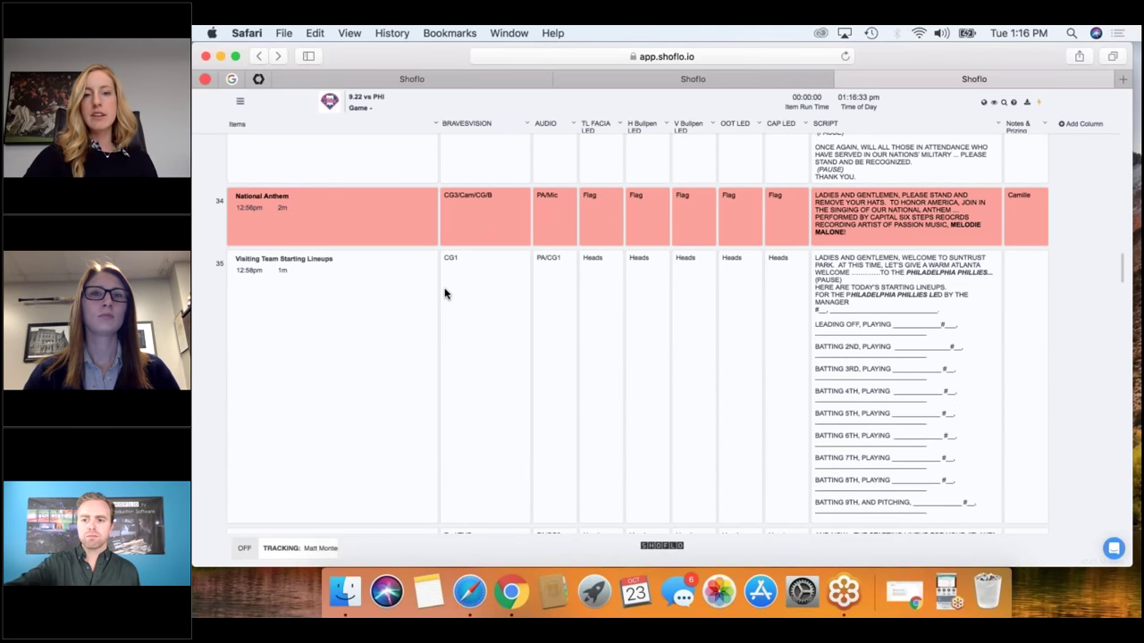
pyautogui.scroll(-4, 445, 293)
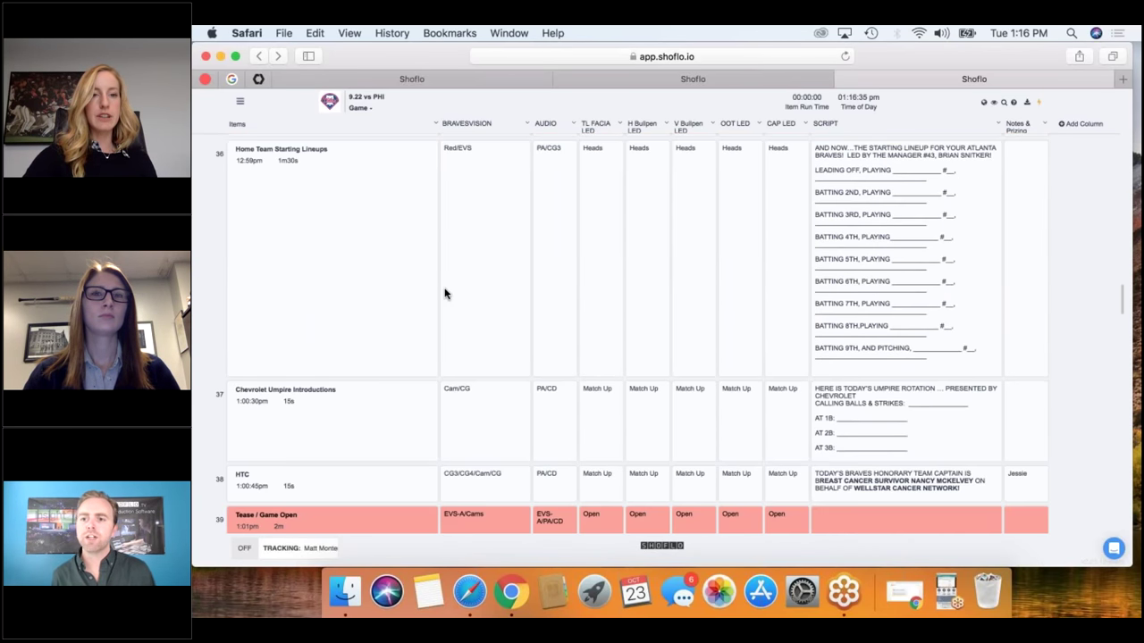
pyautogui.scroll(-10, 445, 293)
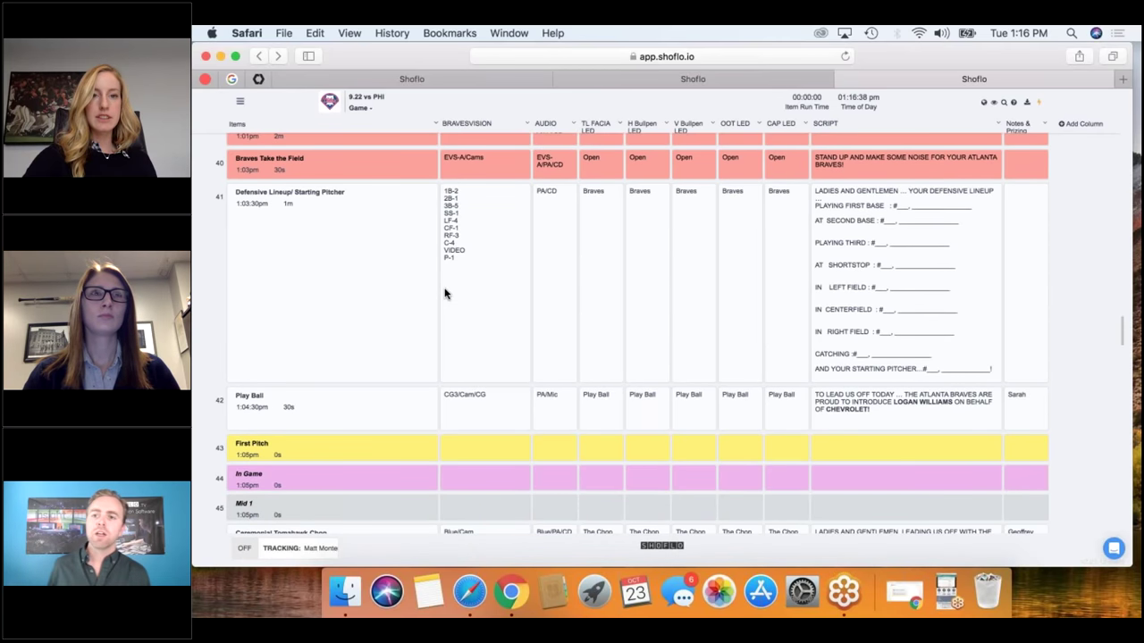
pyautogui.moveTo(439, 309)
pyautogui.scroll(7, 439, 309)
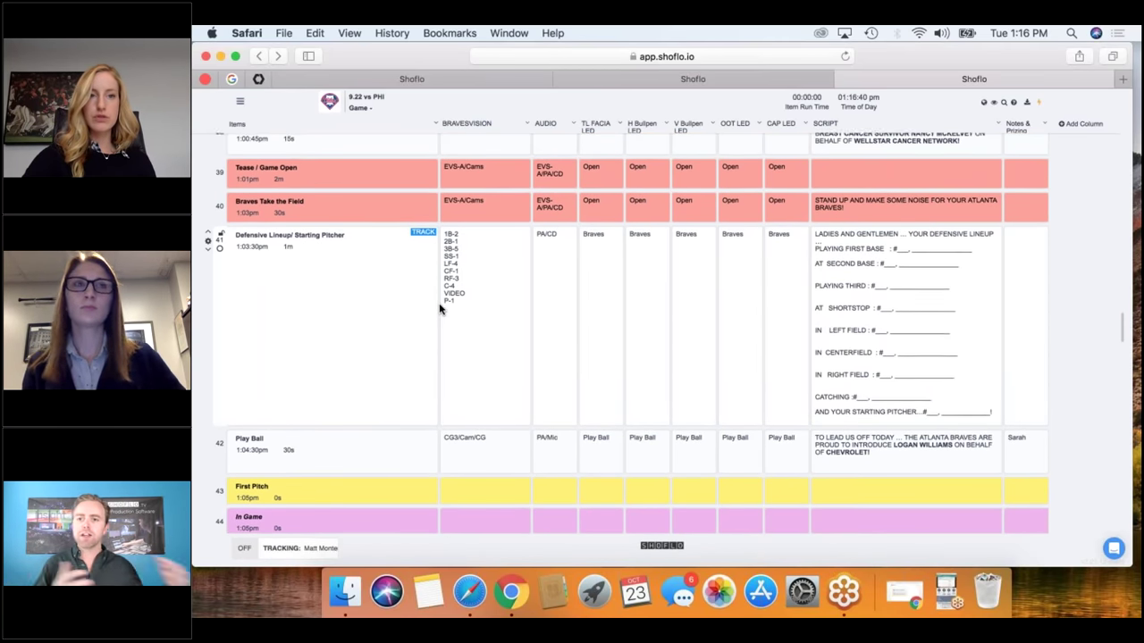
pyautogui.scroll(15, 439, 309)
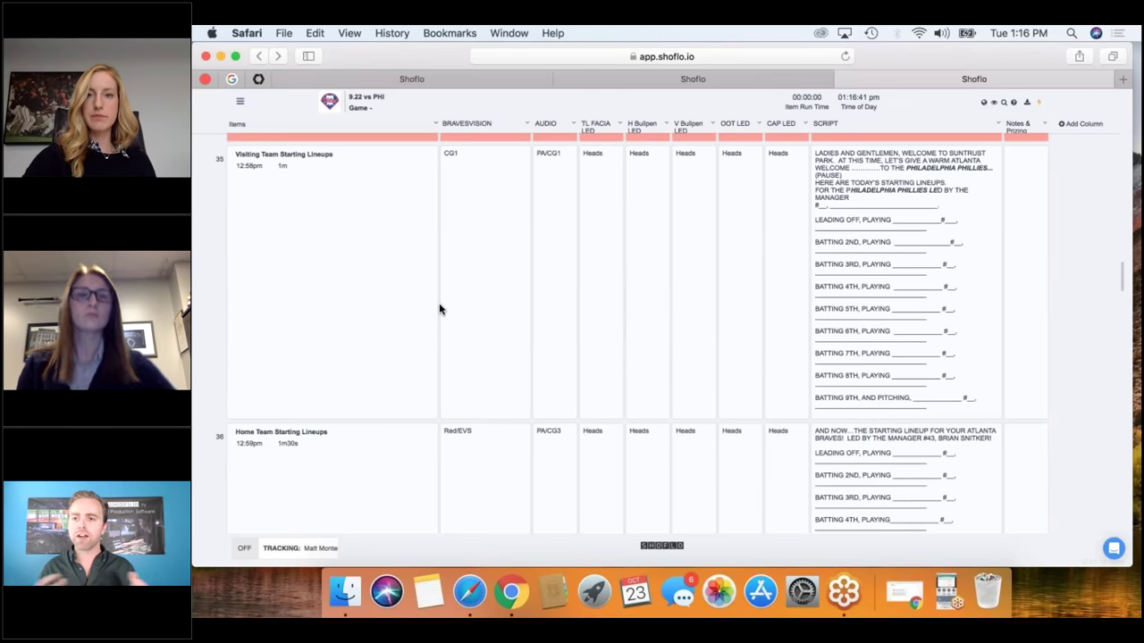
pyautogui.scroll(10, 439, 309)
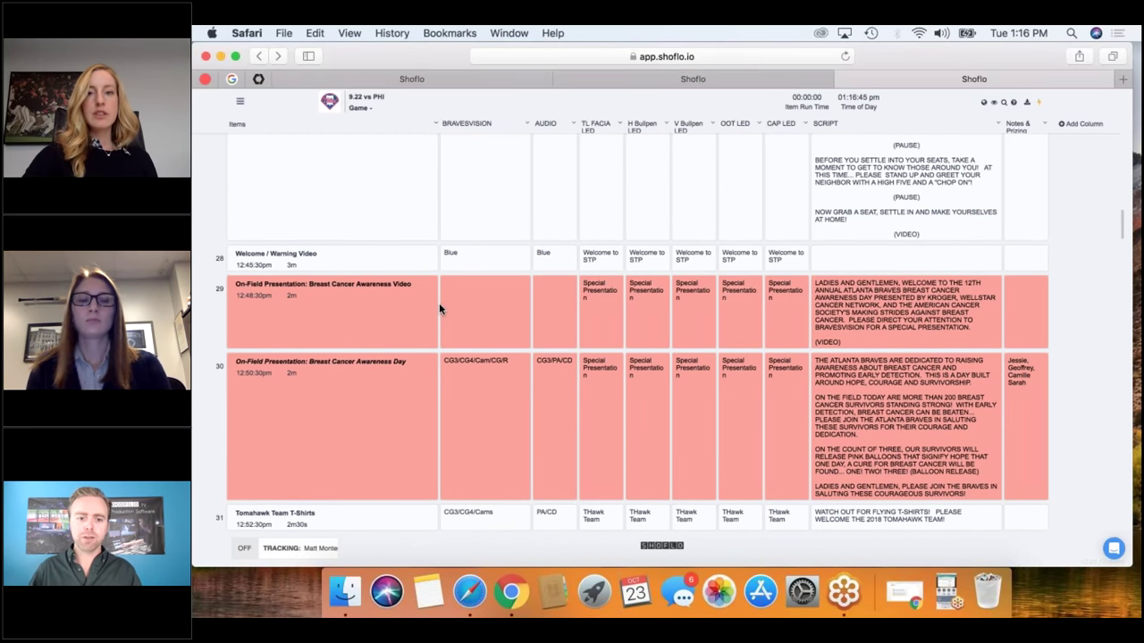
pyautogui.scroll(-1, 438, 309)
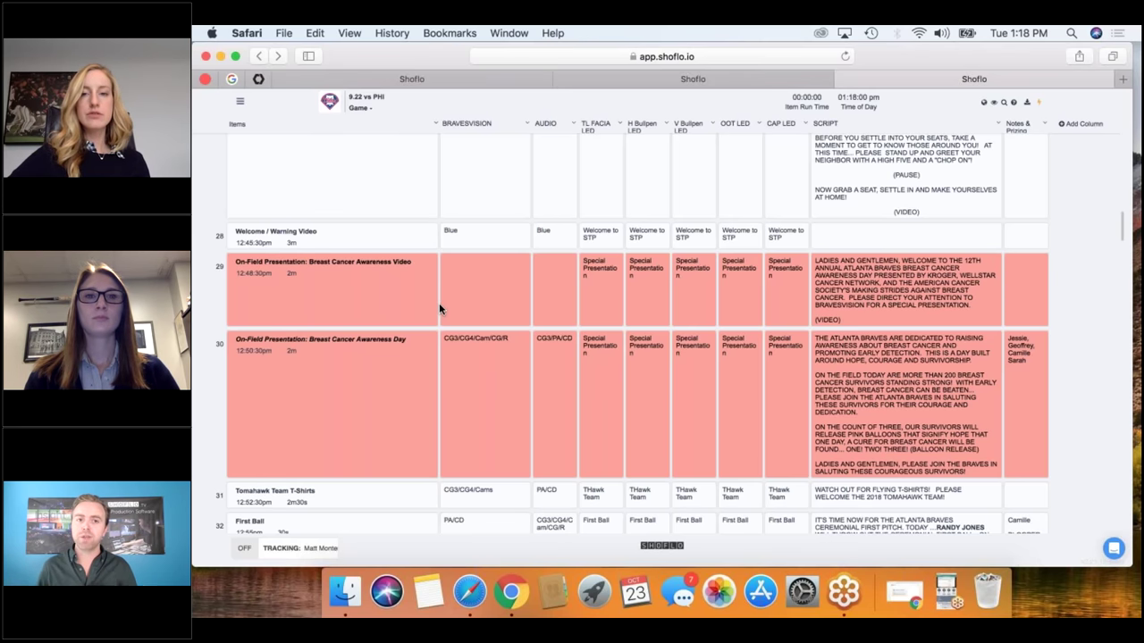
pyautogui.click(439, 308)
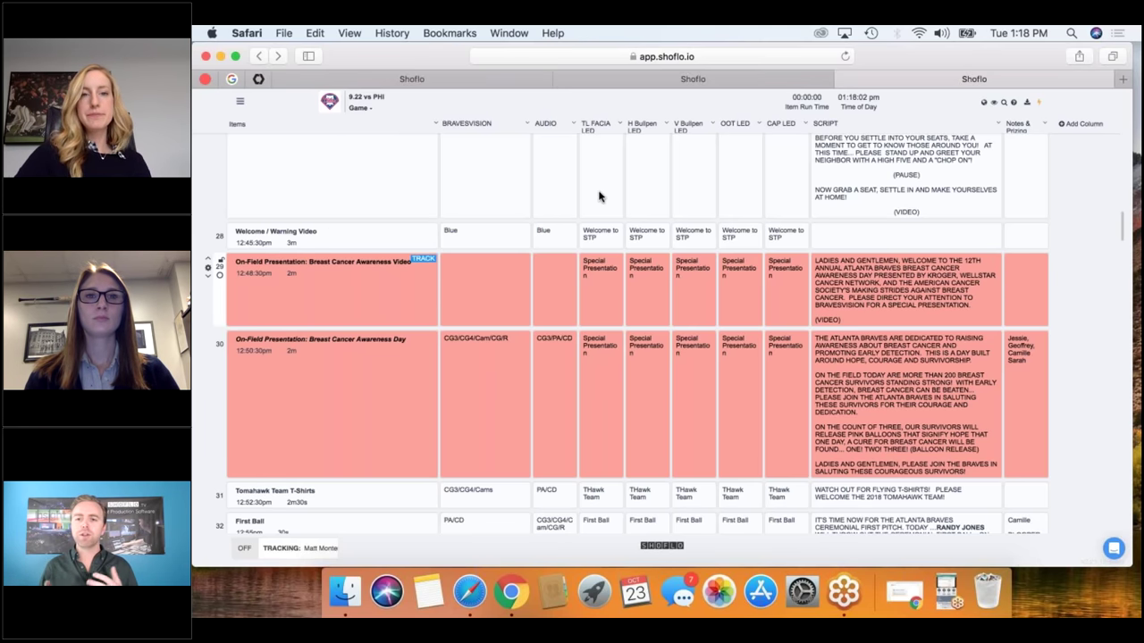
pyautogui.press('Up')
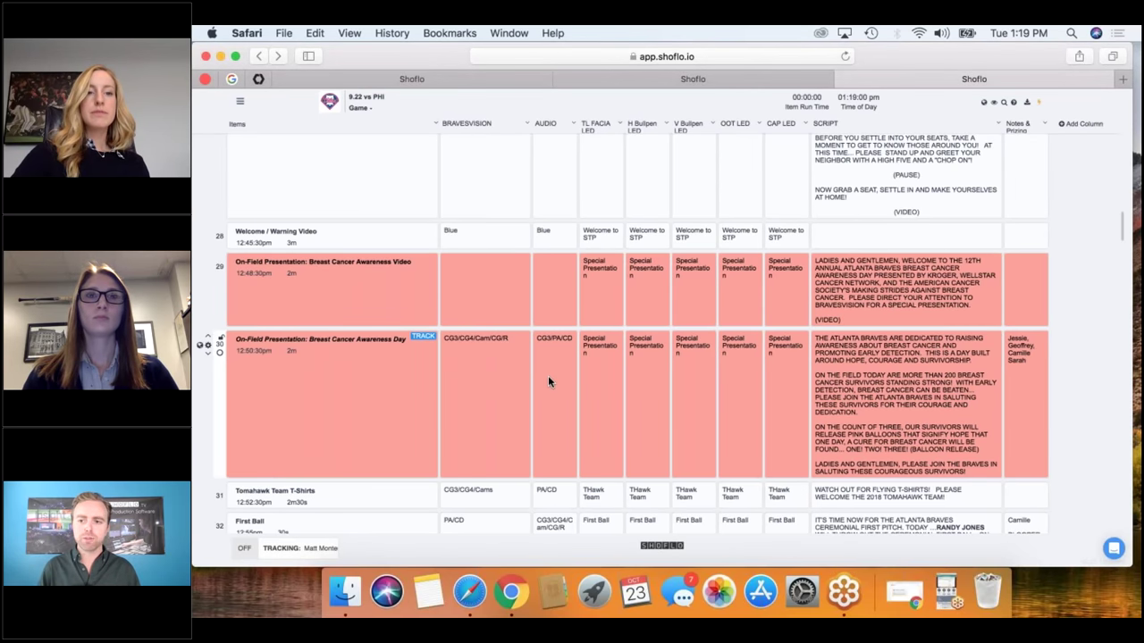
# Scroll the 9.22 vs PHI rundown from row 28 through the lineups down to rows 52–60.
pyautogui.scroll(-3, 547, 377)
pyautogui.scroll(-14, 548, 382)
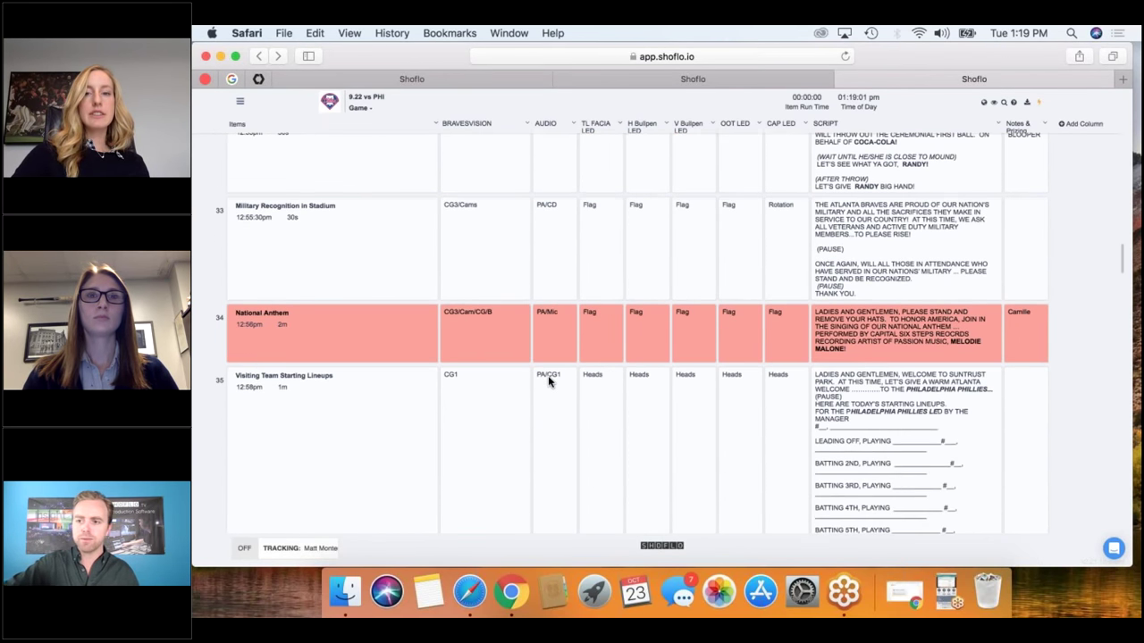
pyautogui.scroll(-12, 548, 381)
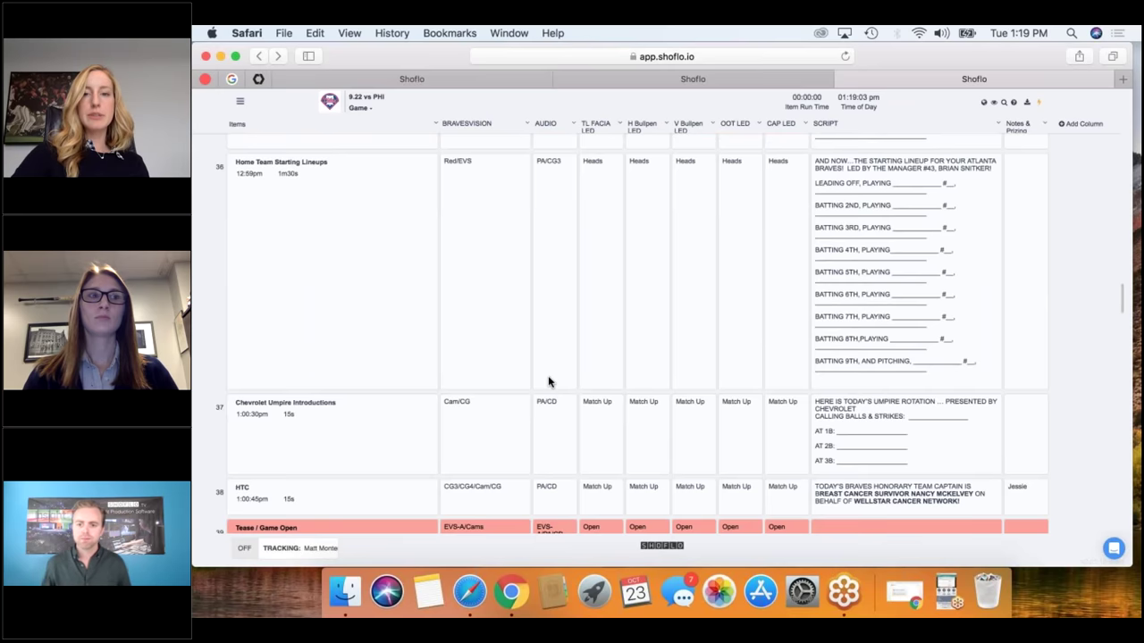
pyautogui.scroll(-4, 547, 381)
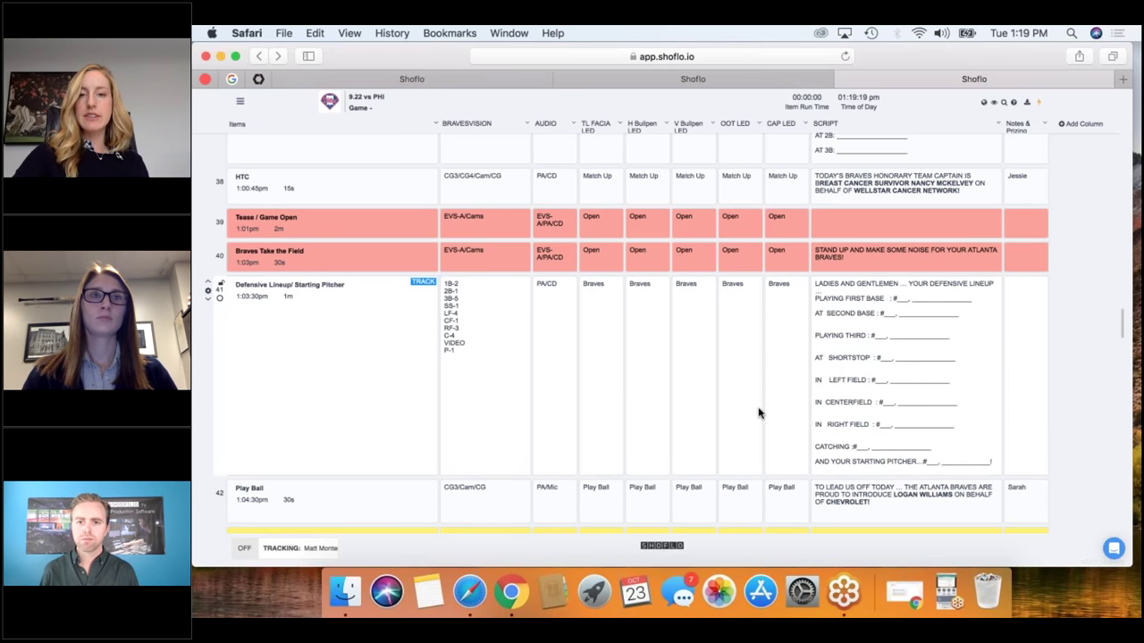
pyautogui.scroll(-1, 757, 413)
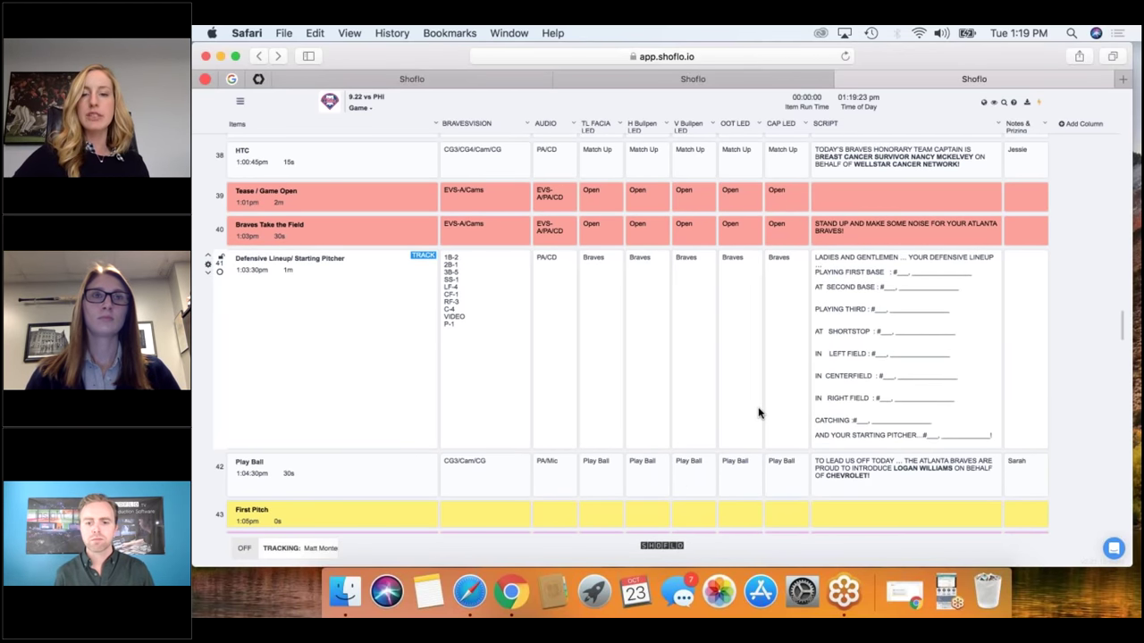
pyautogui.scroll(-3, 758, 413)
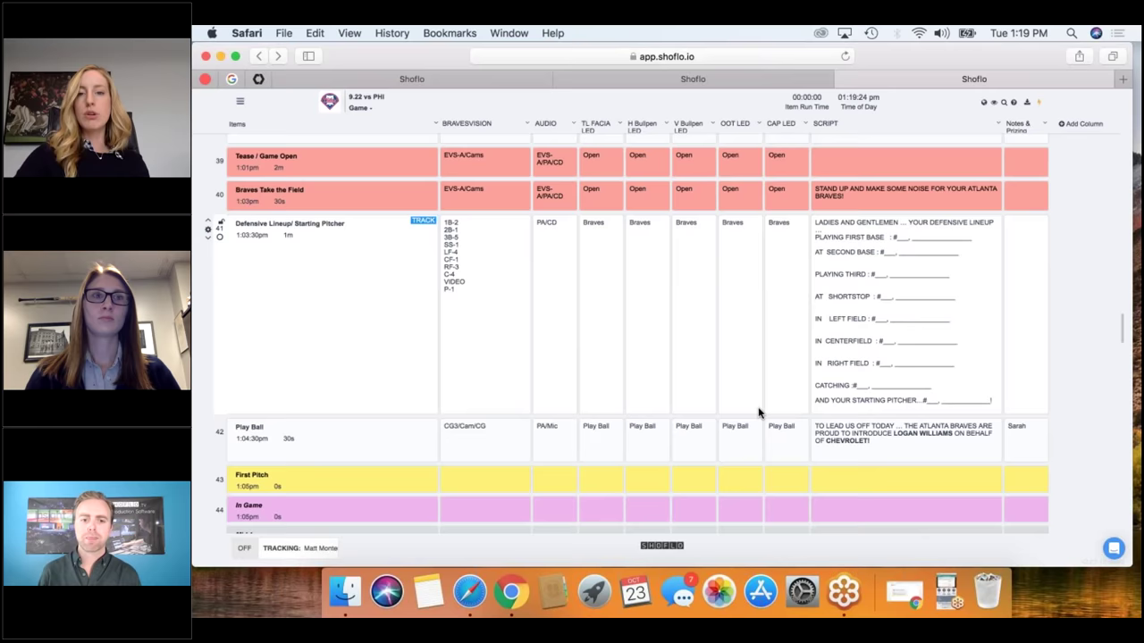
pyautogui.scroll(-1, 758, 412)
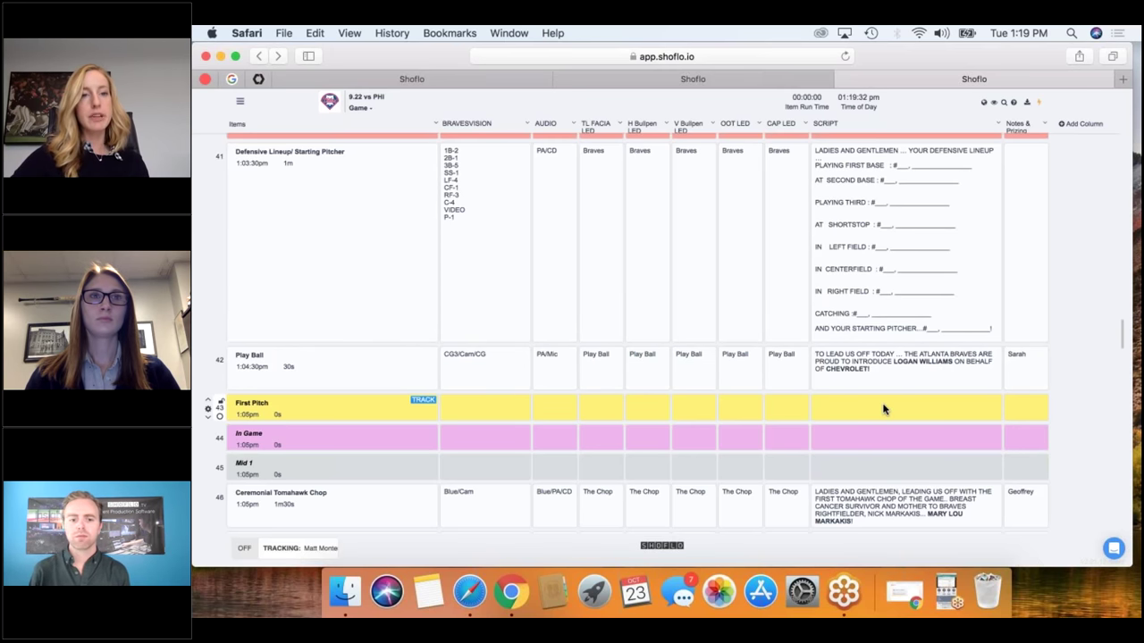
pyautogui.scroll(-4, 882, 409)
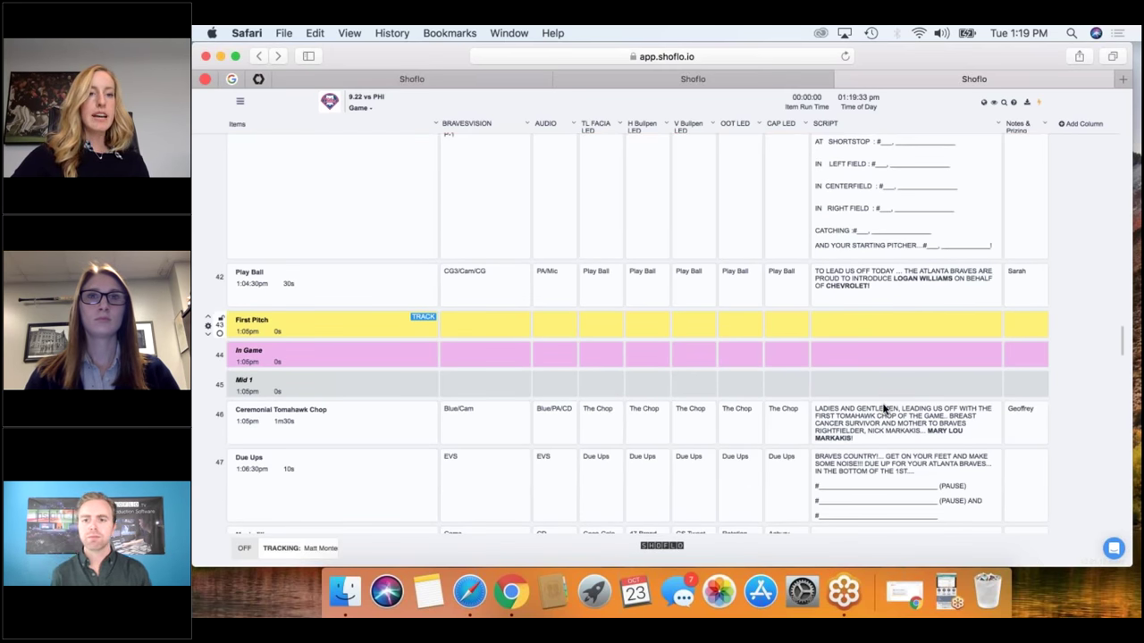
pyautogui.scroll(-2, 882, 409)
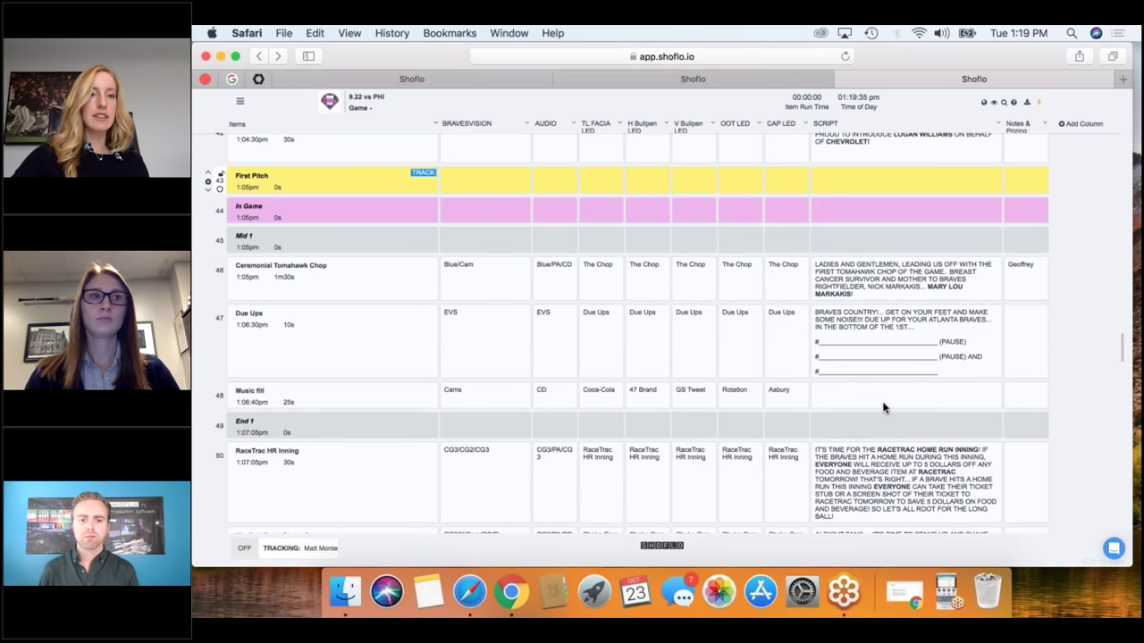
pyautogui.scroll(-2, 634, 332)
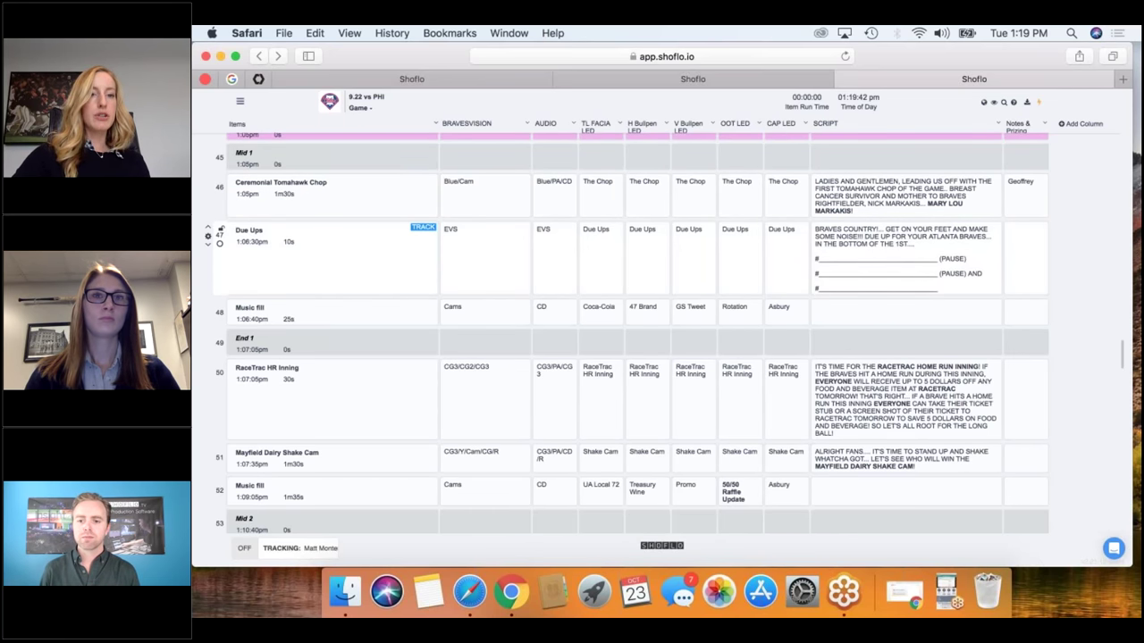
pyautogui.moveTo(421, 365)
pyautogui.scroll(-5, 422, 363)
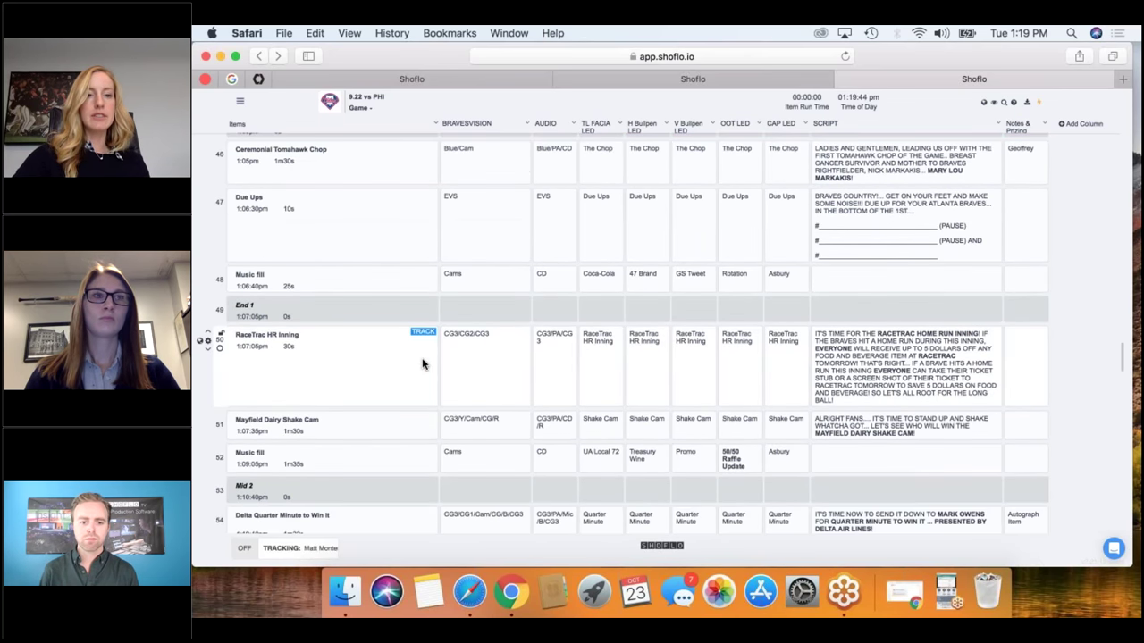
pyautogui.scroll(-3, 422, 363)
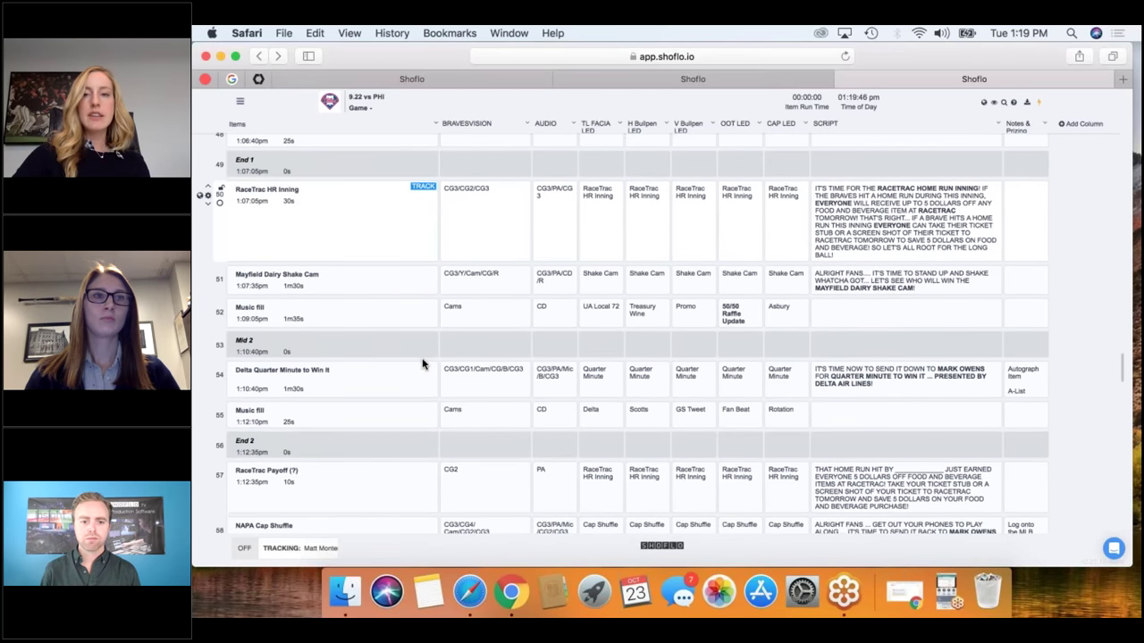
pyautogui.scroll(-1, 423, 363)
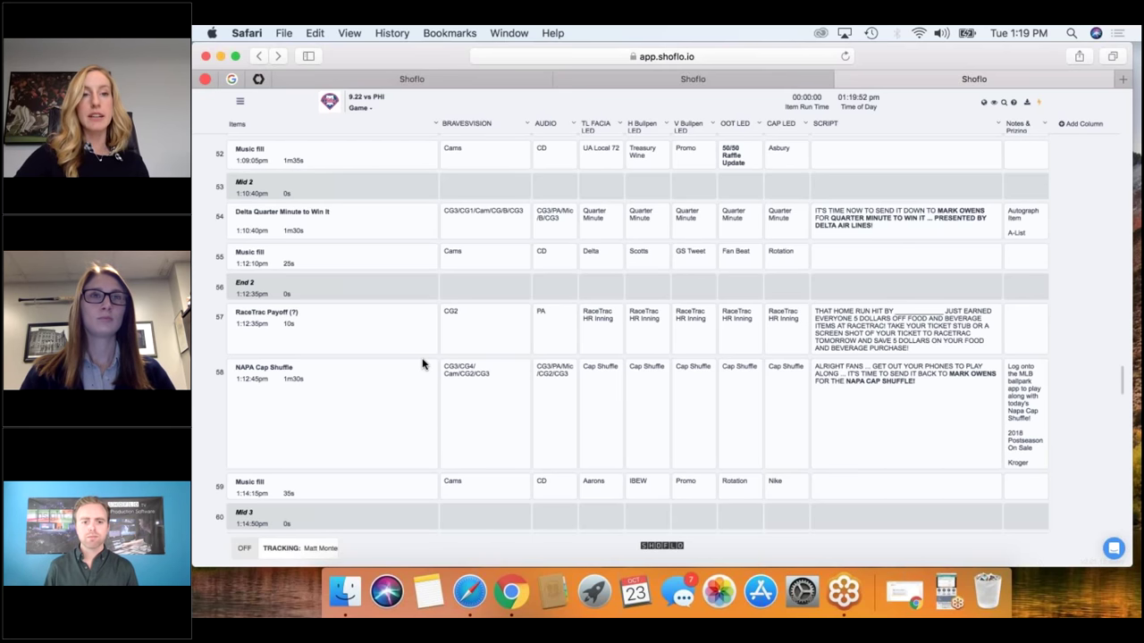
pyautogui.scroll(-1, 385, 277)
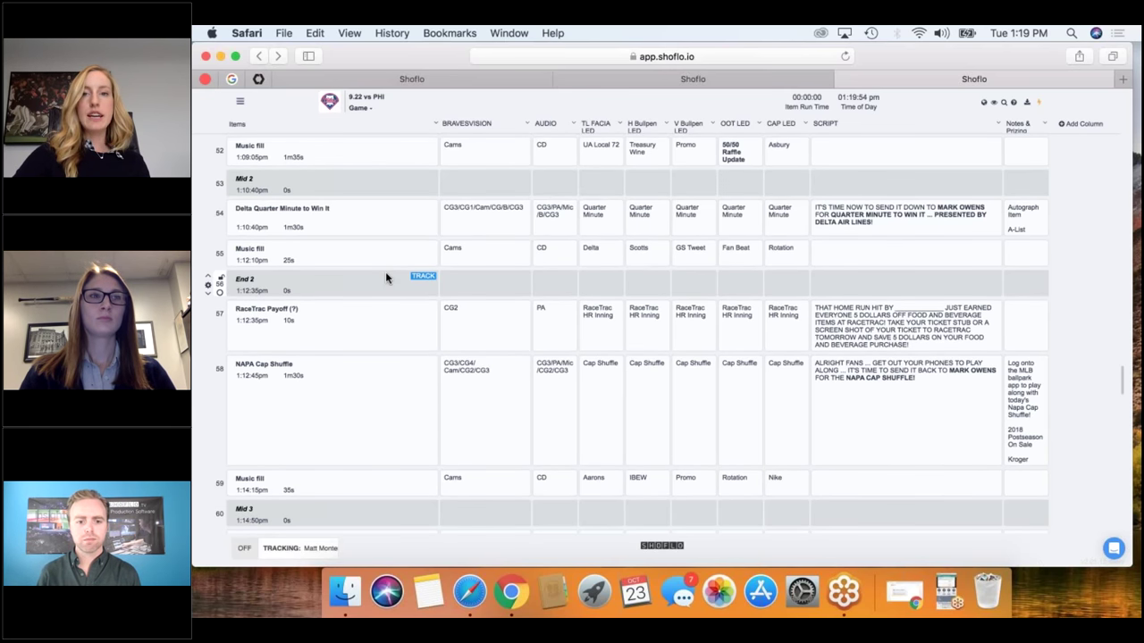
pyautogui.scroll(-1, 386, 272)
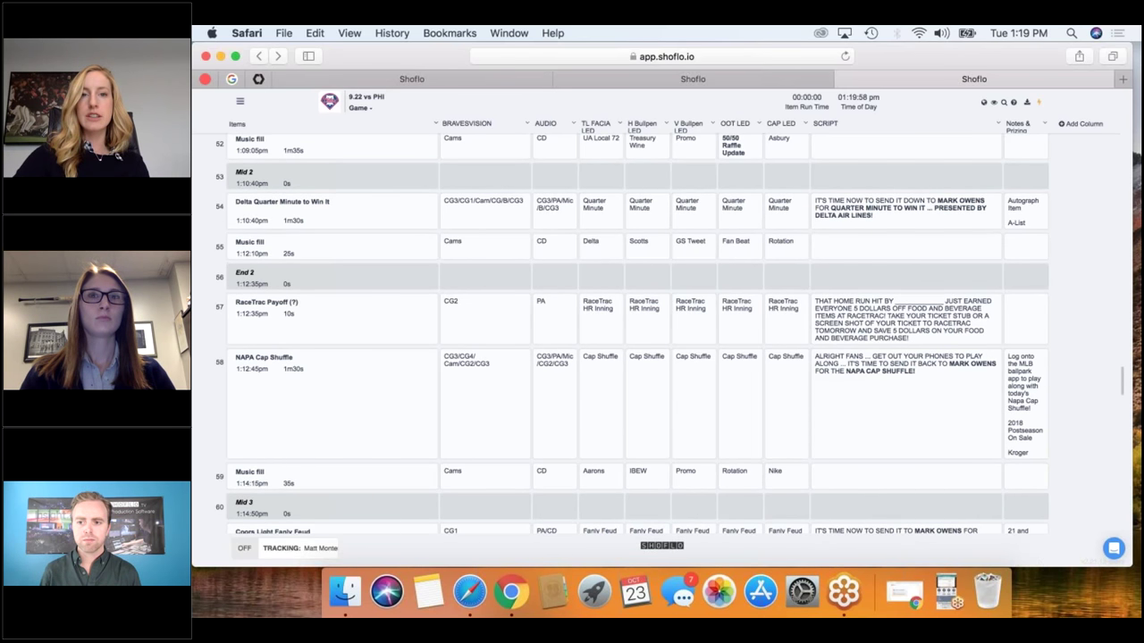
pyautogui.hotkey('ctrl', 'g')
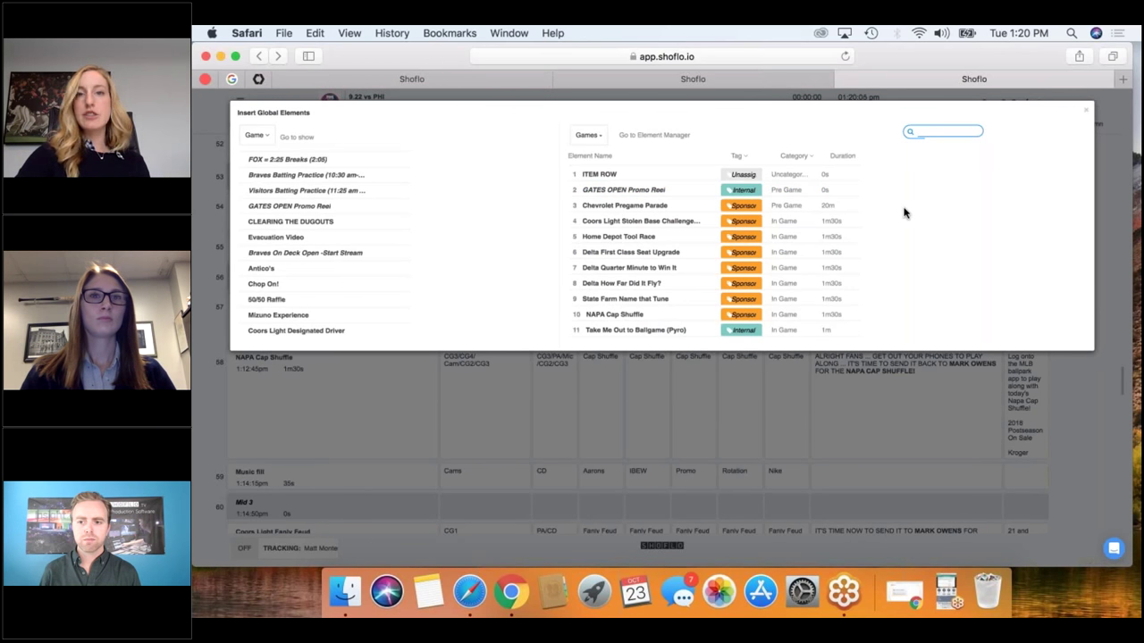
pyautogui.click(1085, 109)
pyautogui.moveTo(268, 214)
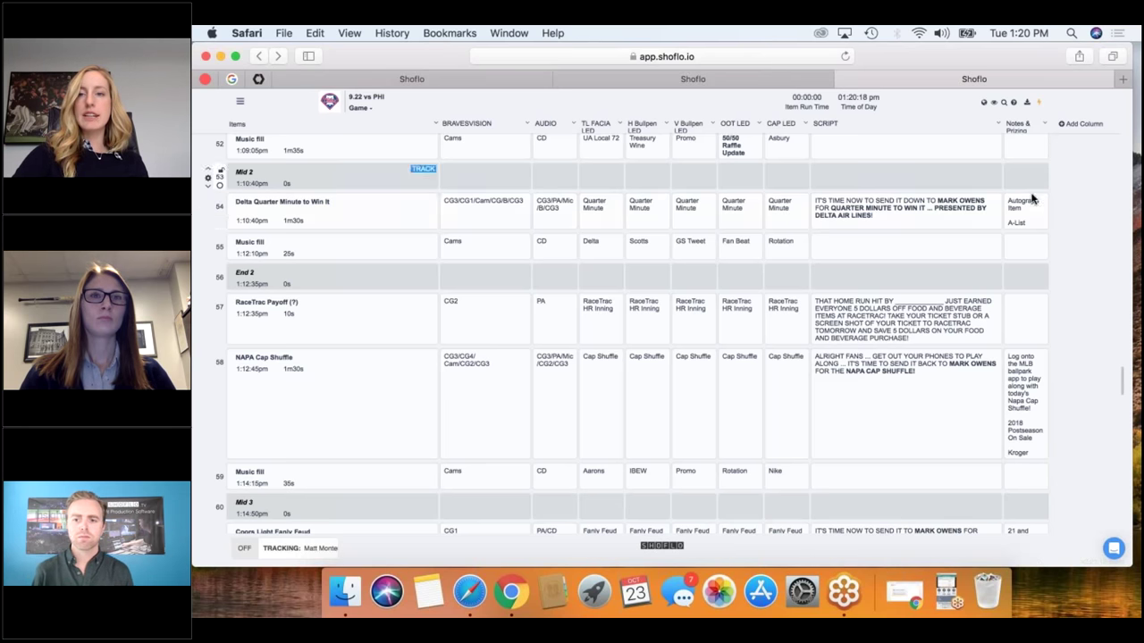
# Drag Delta Quarter Minute to Win It from Insert Global Elements' Games list below Mid 2, then close the picker.
pyautogui.click(982, 106)
pyautogui.scroll(-10, 666, 235)
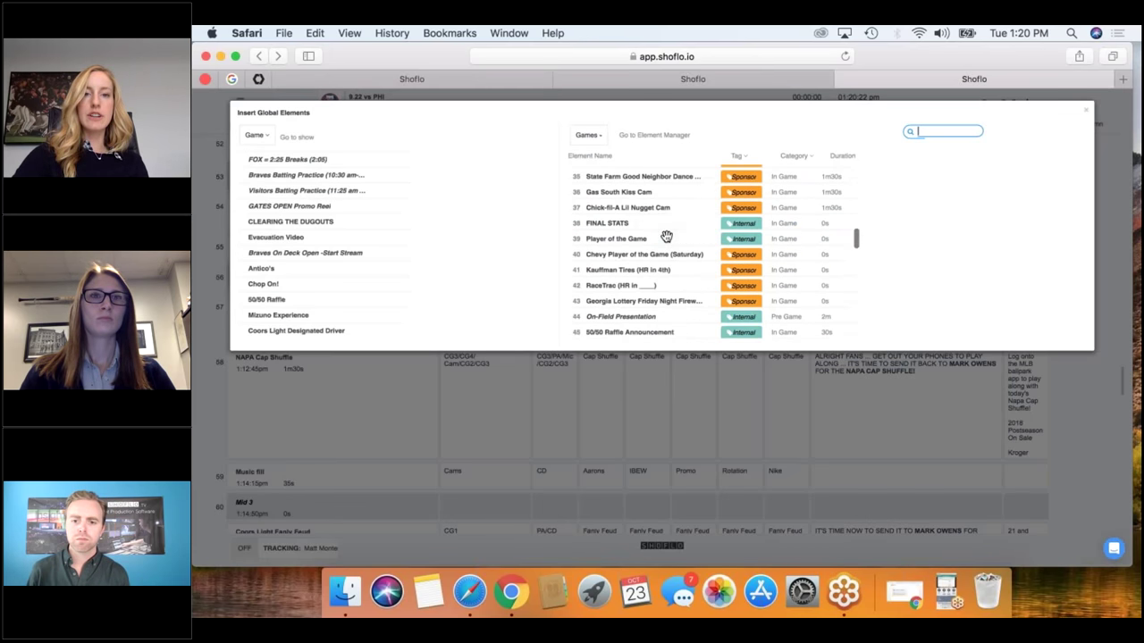
pyautogui.scroll(-10, 665, 235)
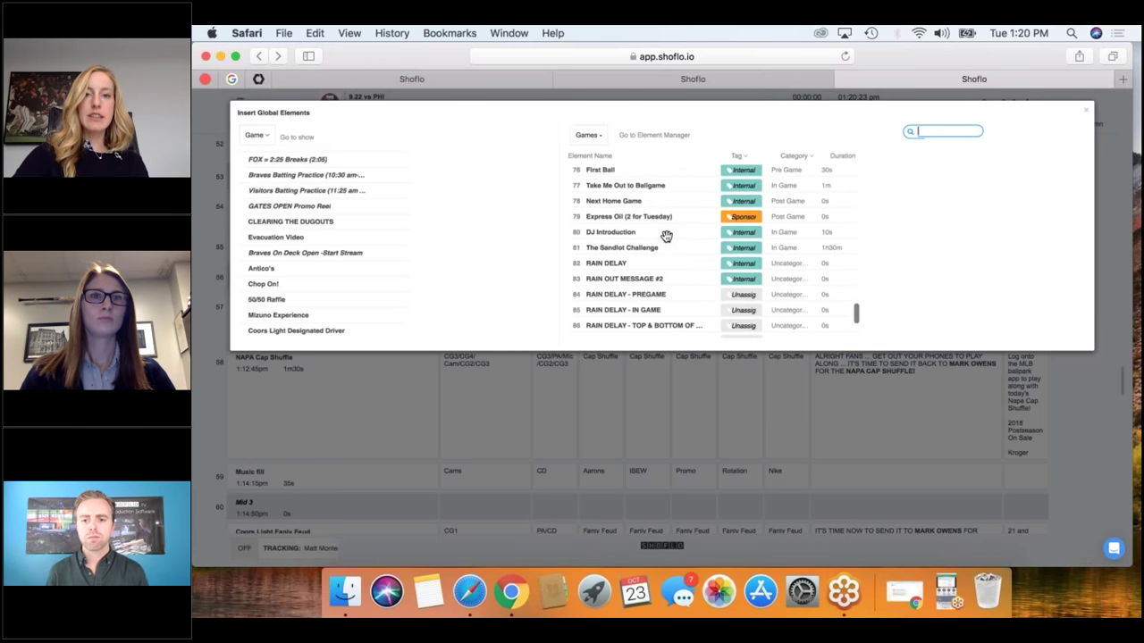
pyautogui.scroll(10, 665, 235)
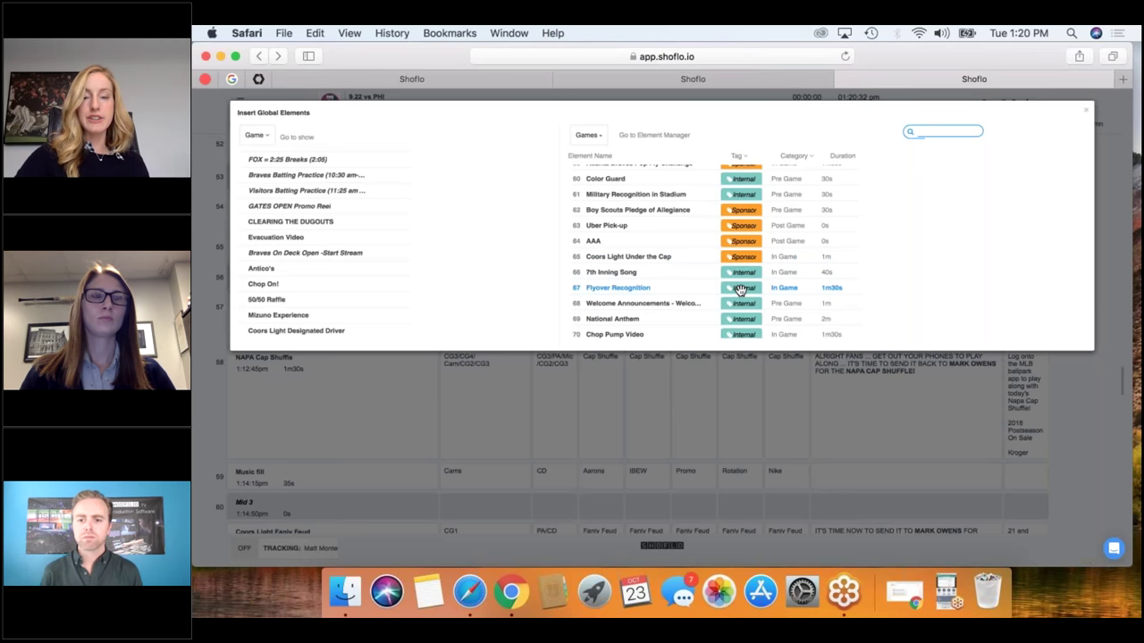
pyautogui.scroll(-12, 740, 289)
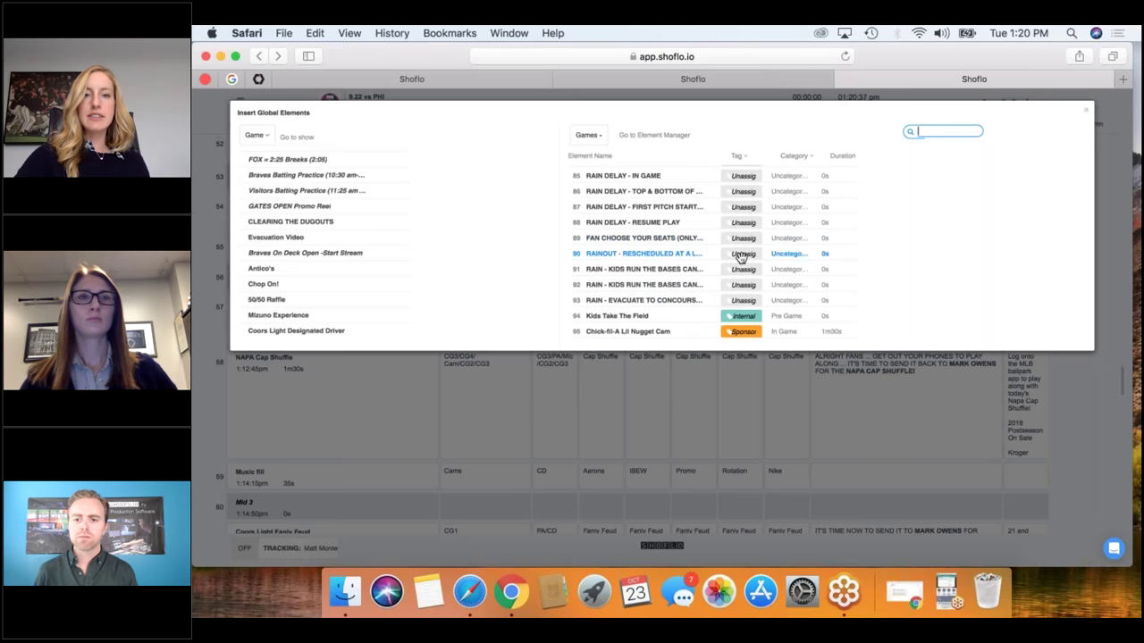
pyautogui.scroll(12, 693, 216)
pyautogui.scroll(15, 693, 216)
pyautogui.scroll(-15, 363, 246)
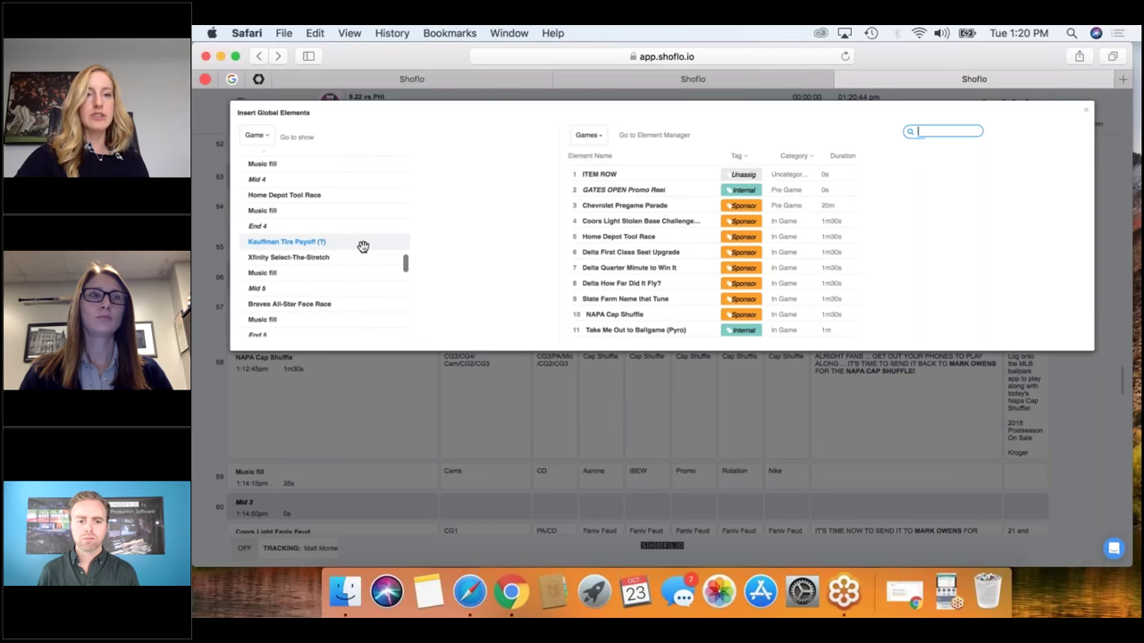
pyautogui.scroll(10, 363, 246)
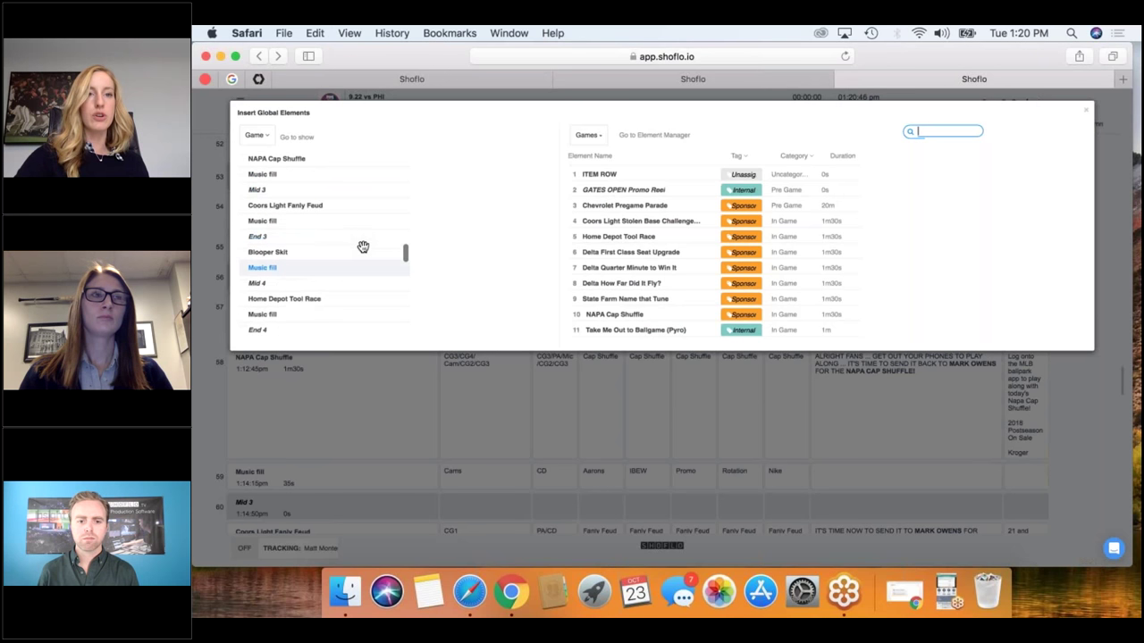
pyautogui.scroll(-2, 363, 246)
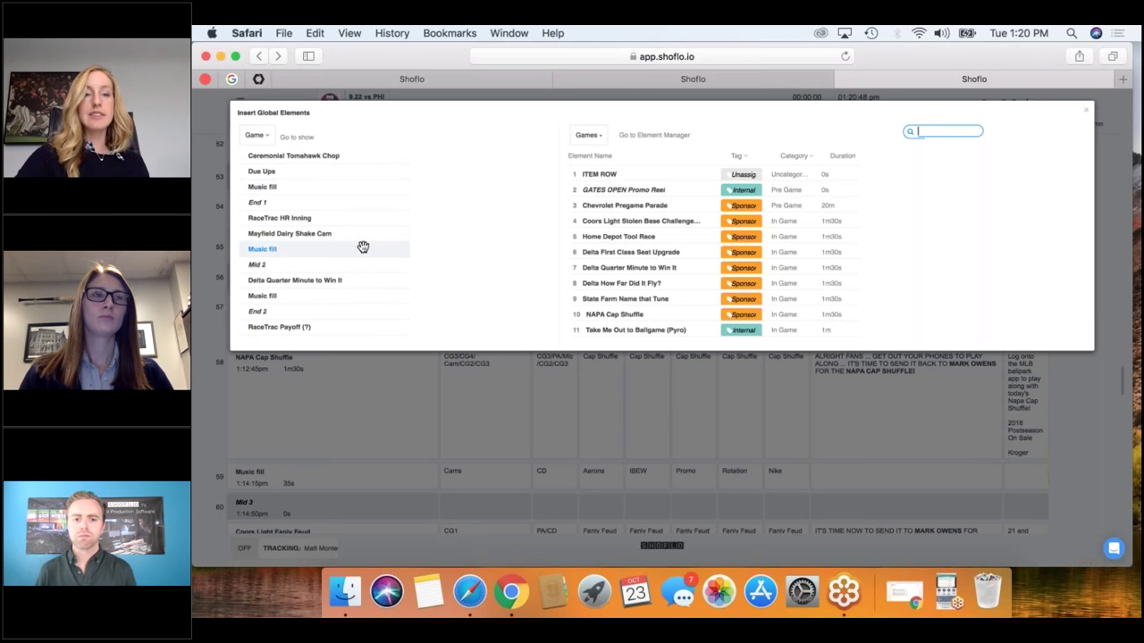
pyautogui.scroll(-3, 362, 243)
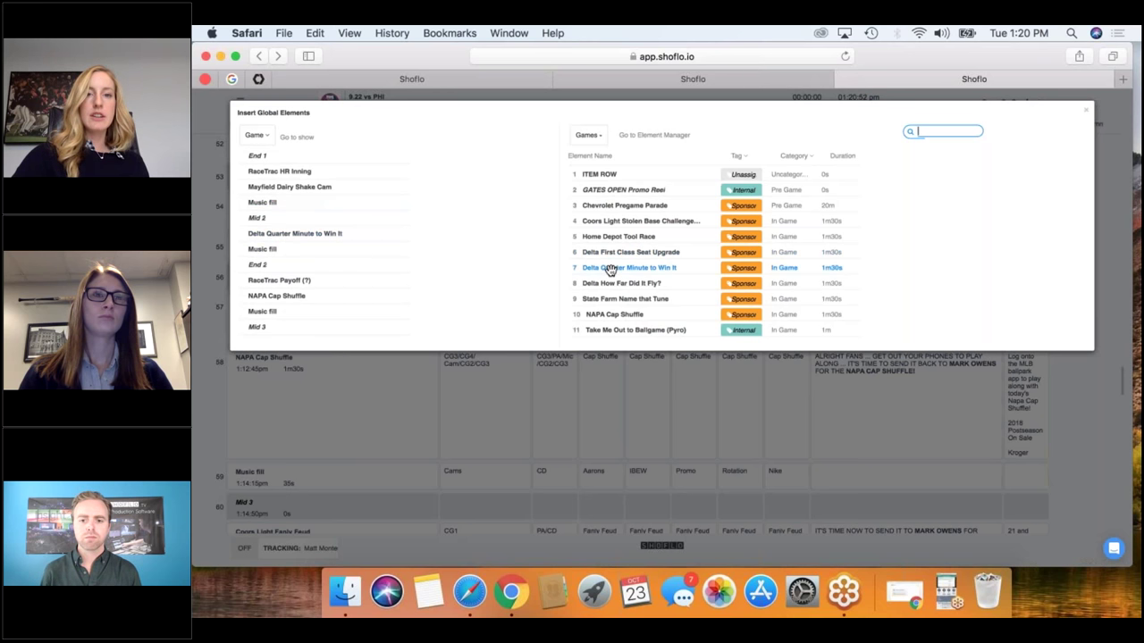
pyautogui.moveTo(609, 270); pyautogui.dragTo(279, 231)
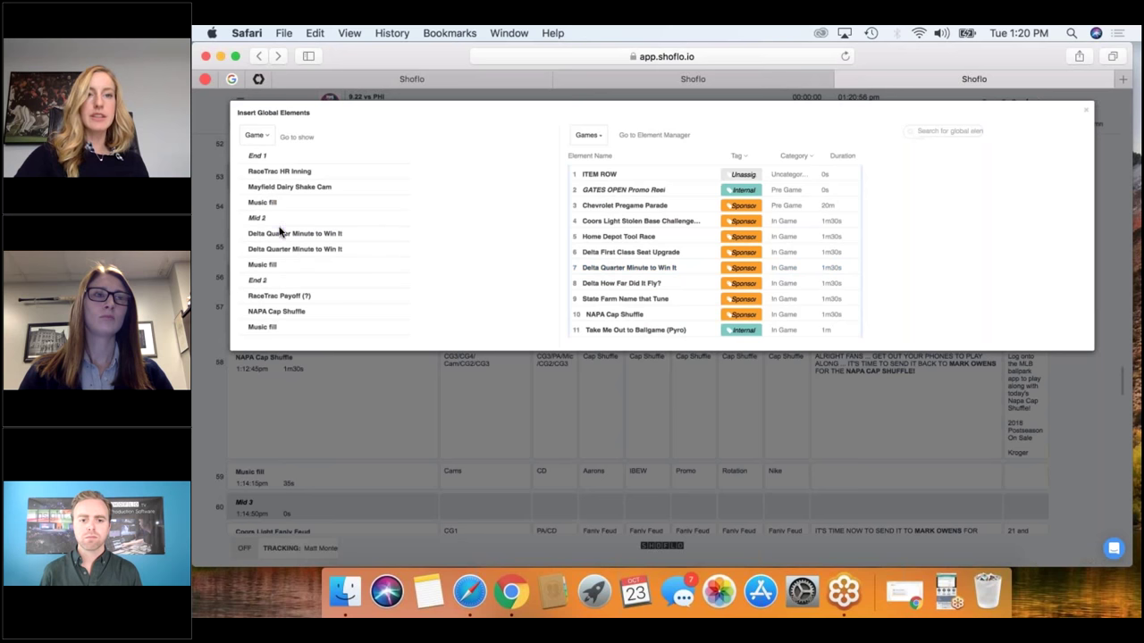
pyautogui.click(1085, 109)
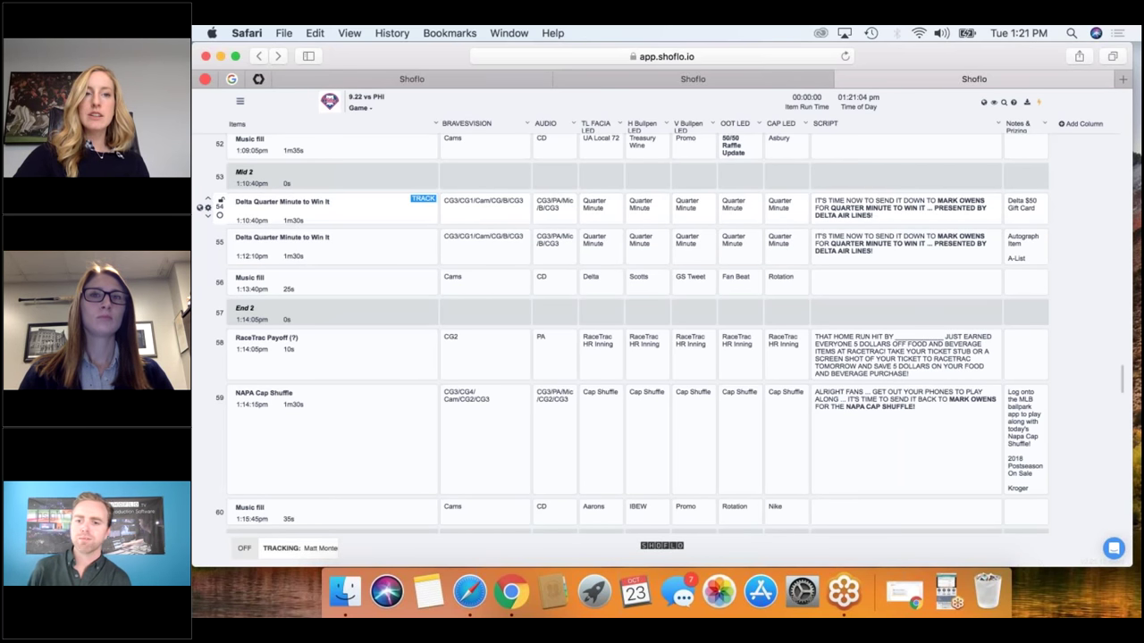
pyautogui.scroll(-5, 415, 230)
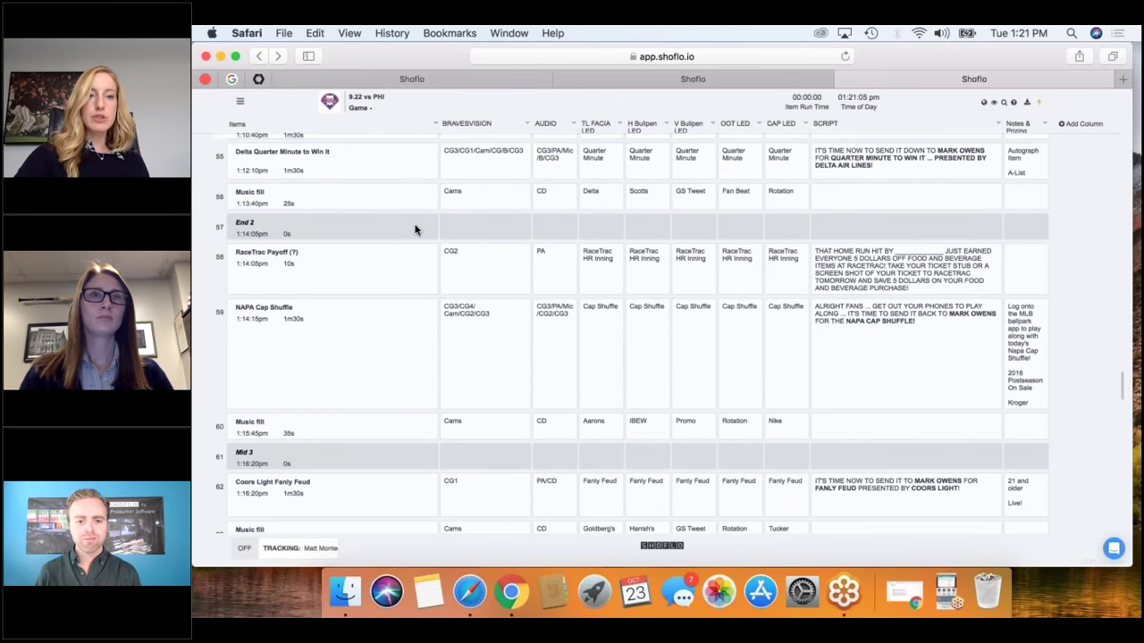
pyautogui.scroll(-2, 414, 229)
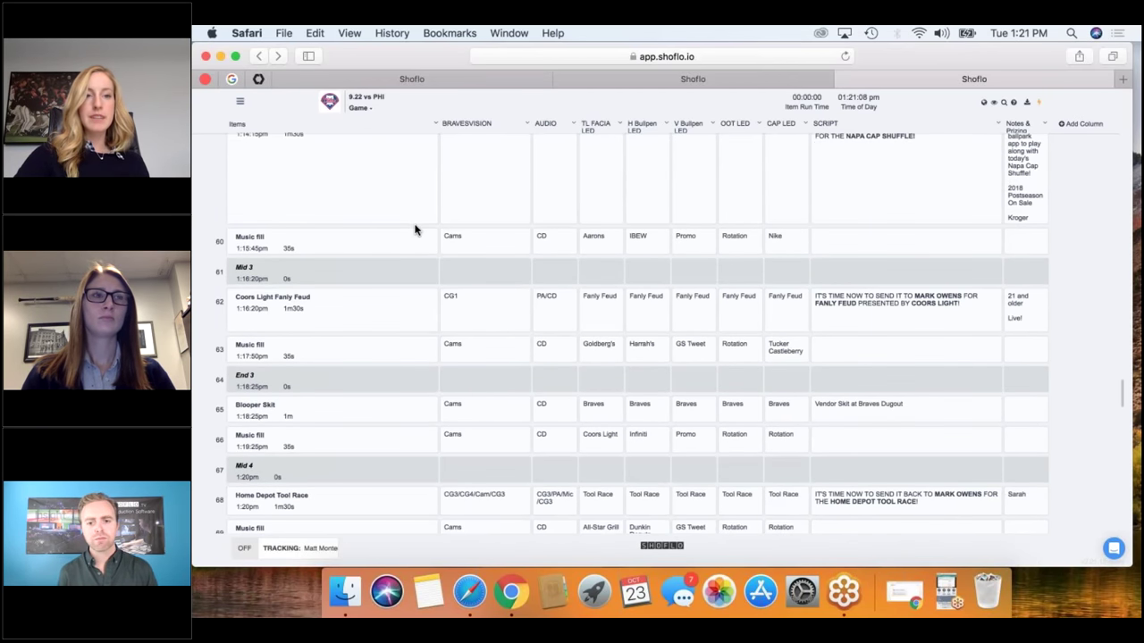
pyautogui.scroll(-3, 415, 229)
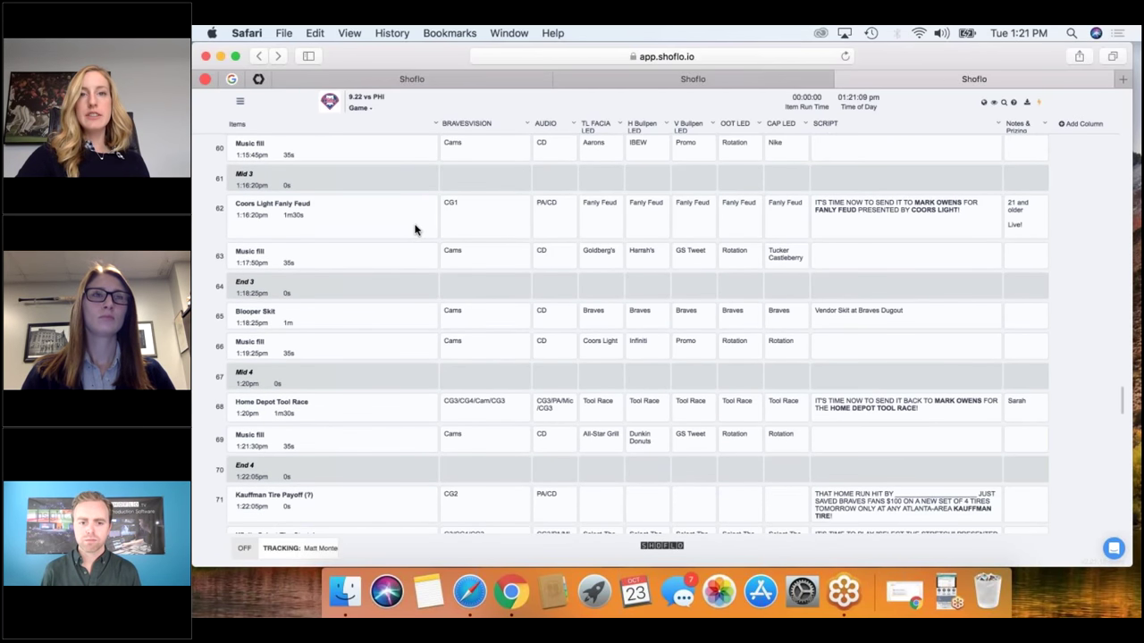
pyautogui.moveTo(400, 284)
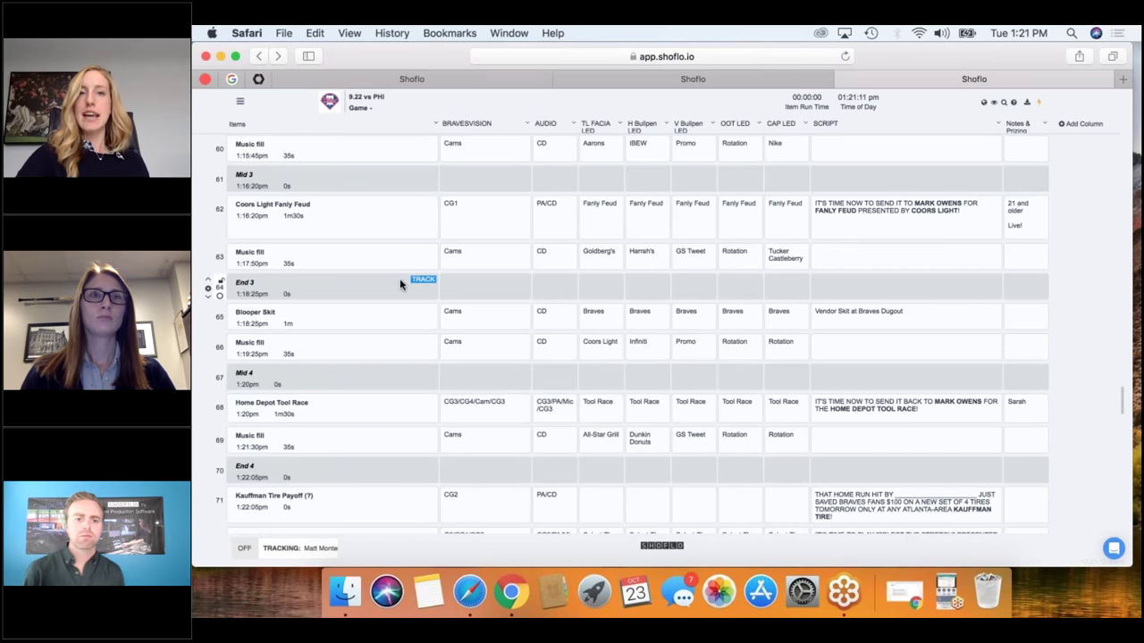
pyautogui.scroll(-2, 399, 284)
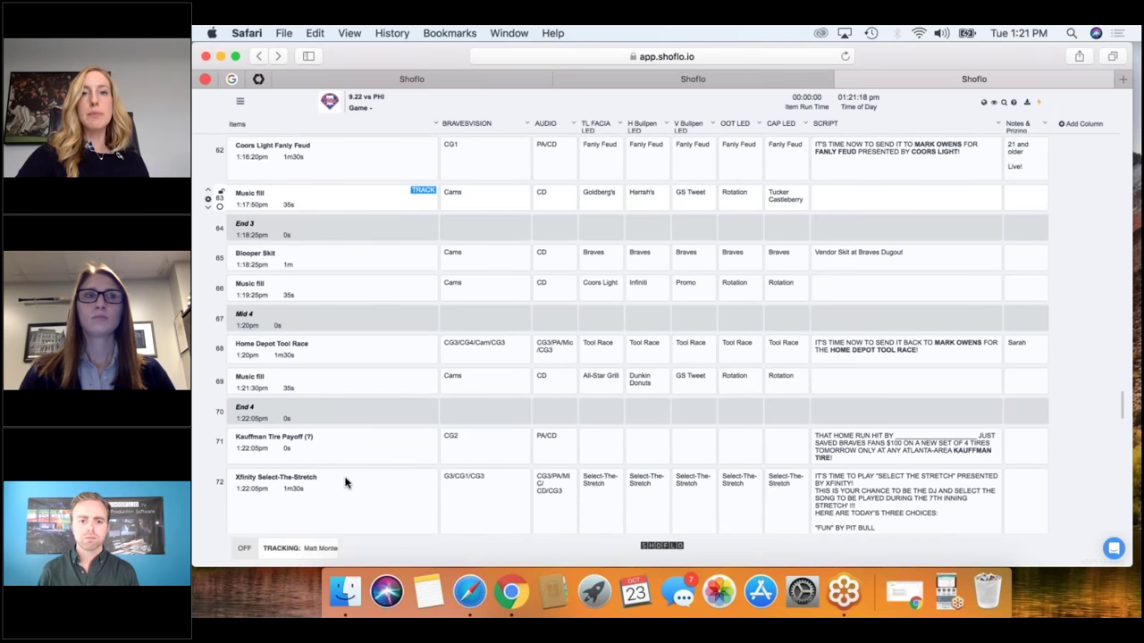
pyautogui.moveTo(377, 351)
pyautogui.scroll(-4, 376, 351)
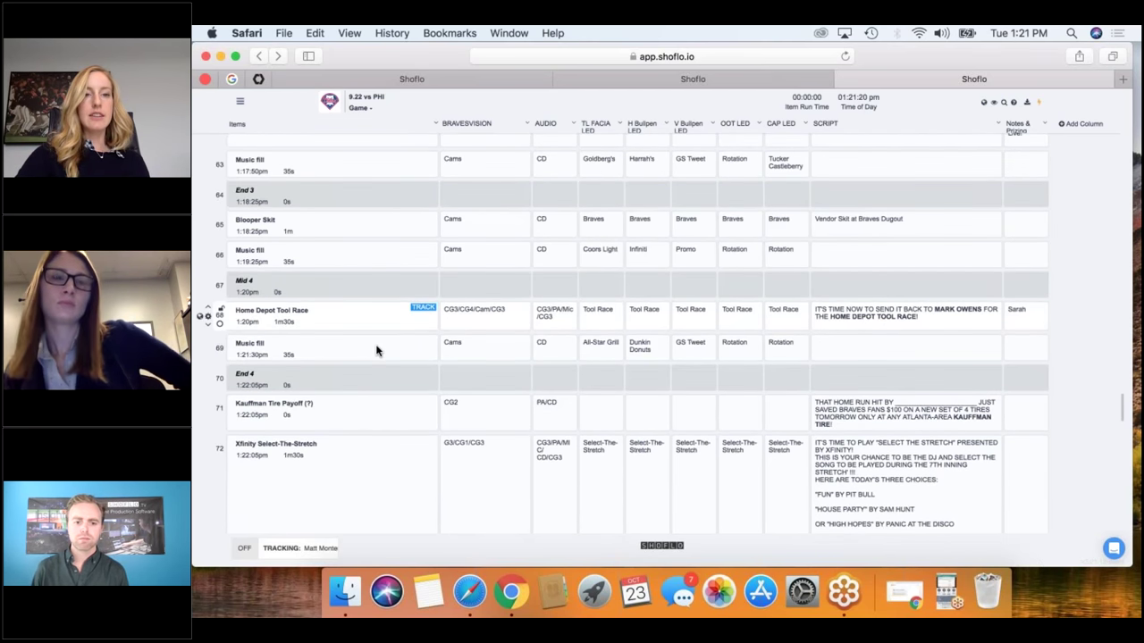
pyautogui.scroll(1, 376, 352)
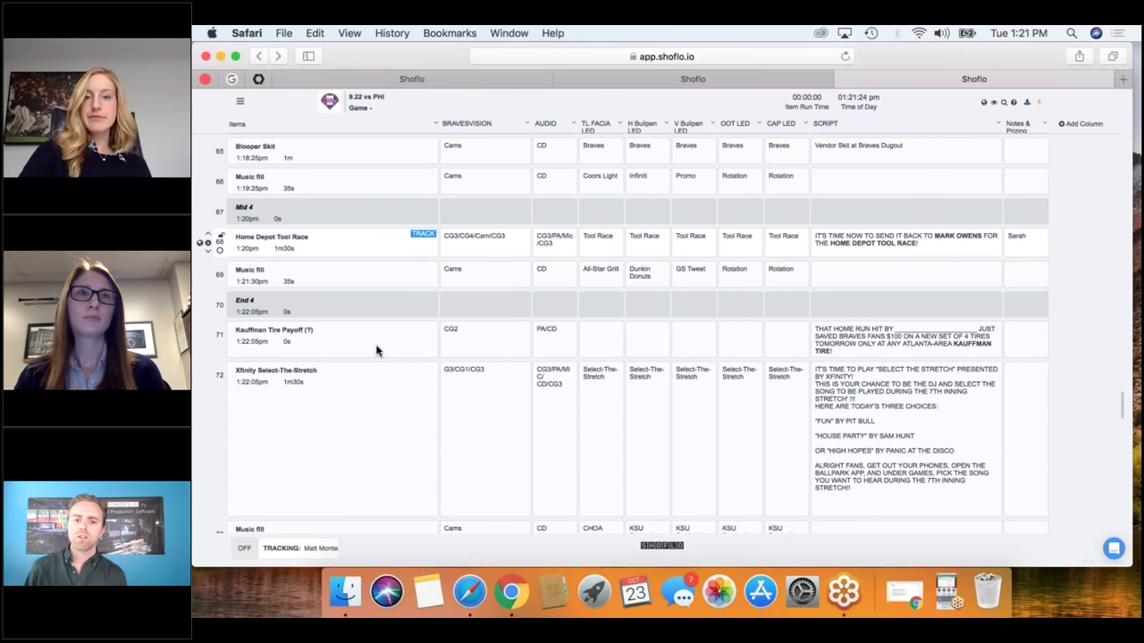
pyautogui.scroll(-3, 746, 370)
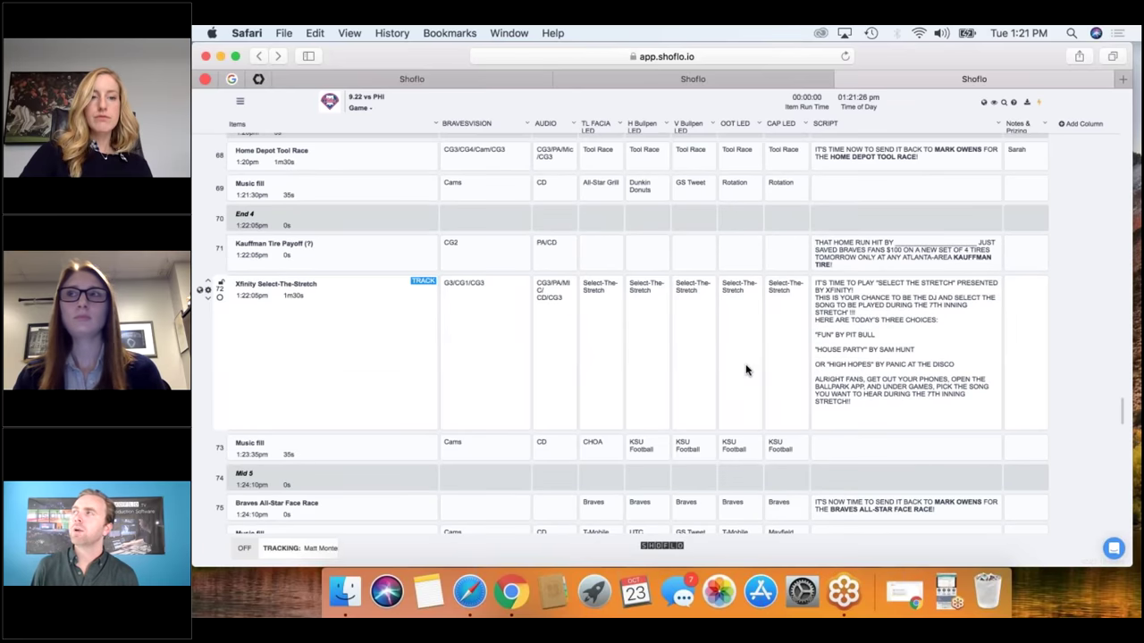
pyautogui.scroll(-3, 746, 370)
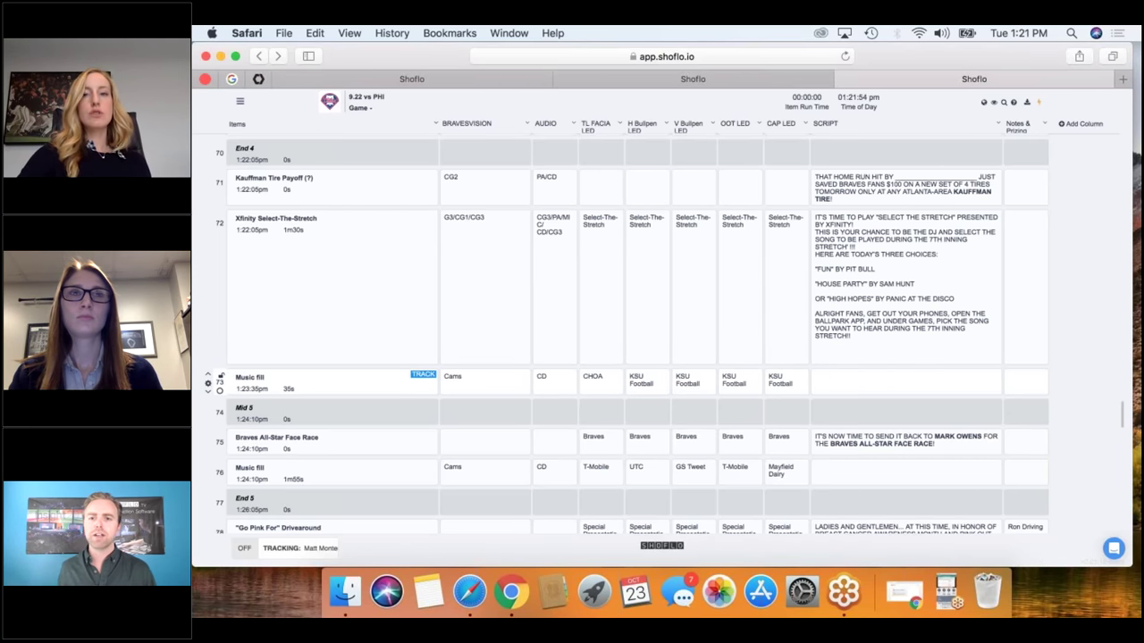
pyautogui.scroll(2, 609, 262)
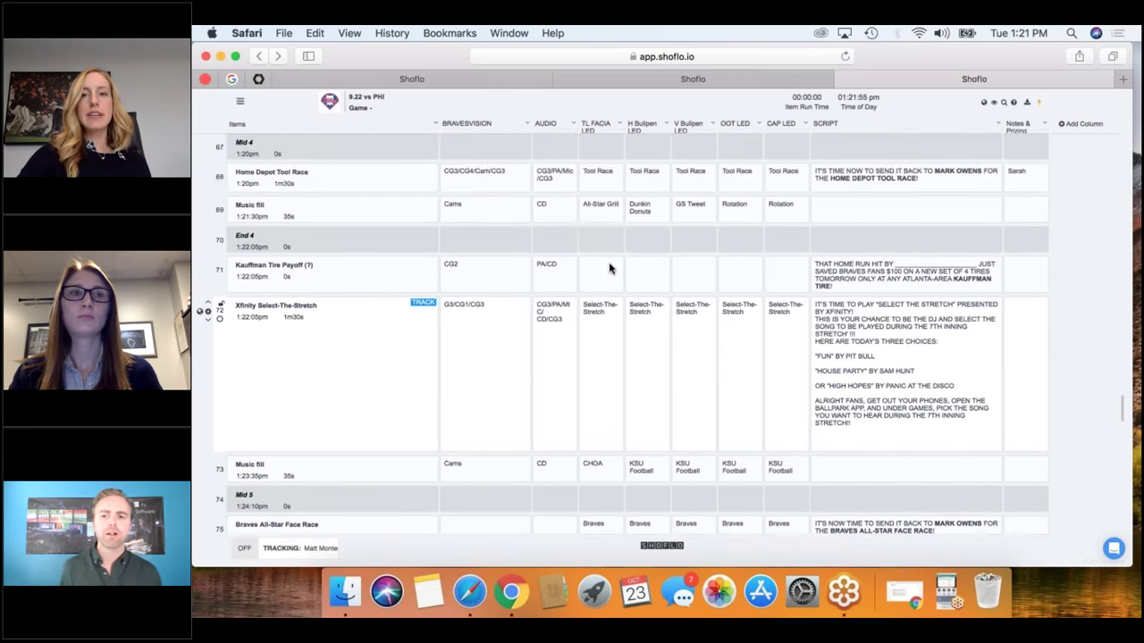
pyautogui.scroll(3, 609, 262)
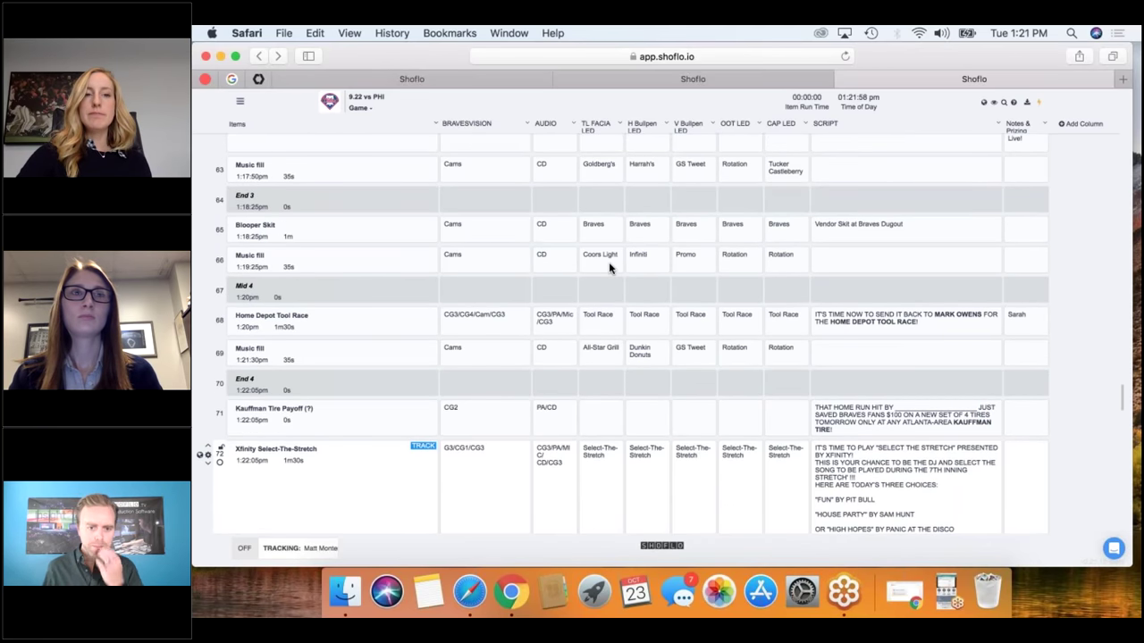
pyautogui.scroll(2, 608, 262)
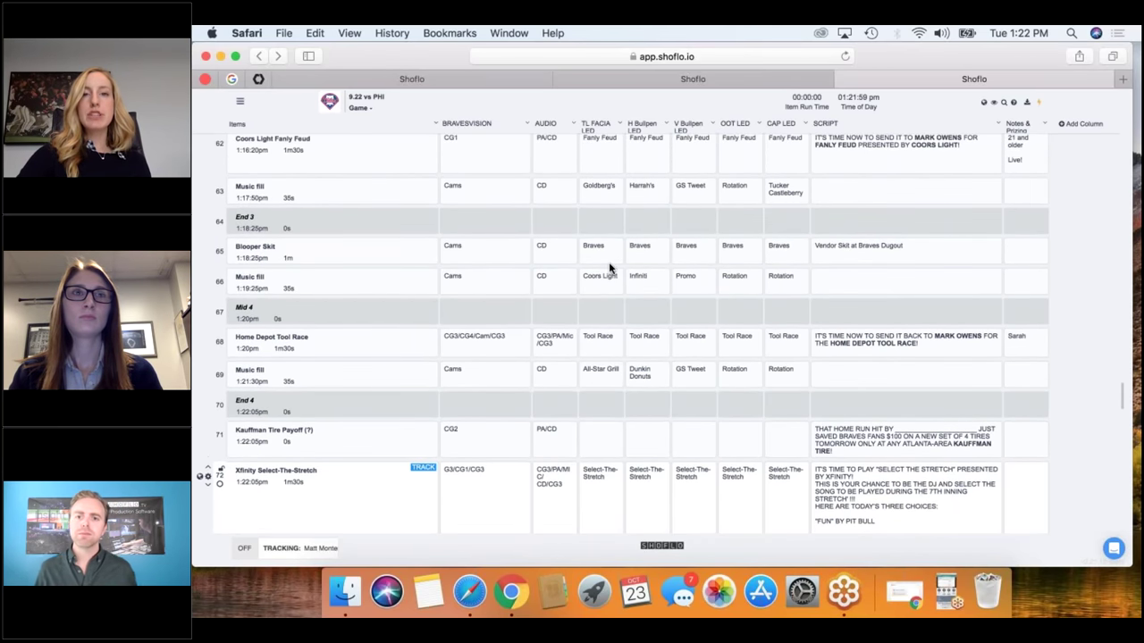
pyautogui.scroll(1, 608, 265)
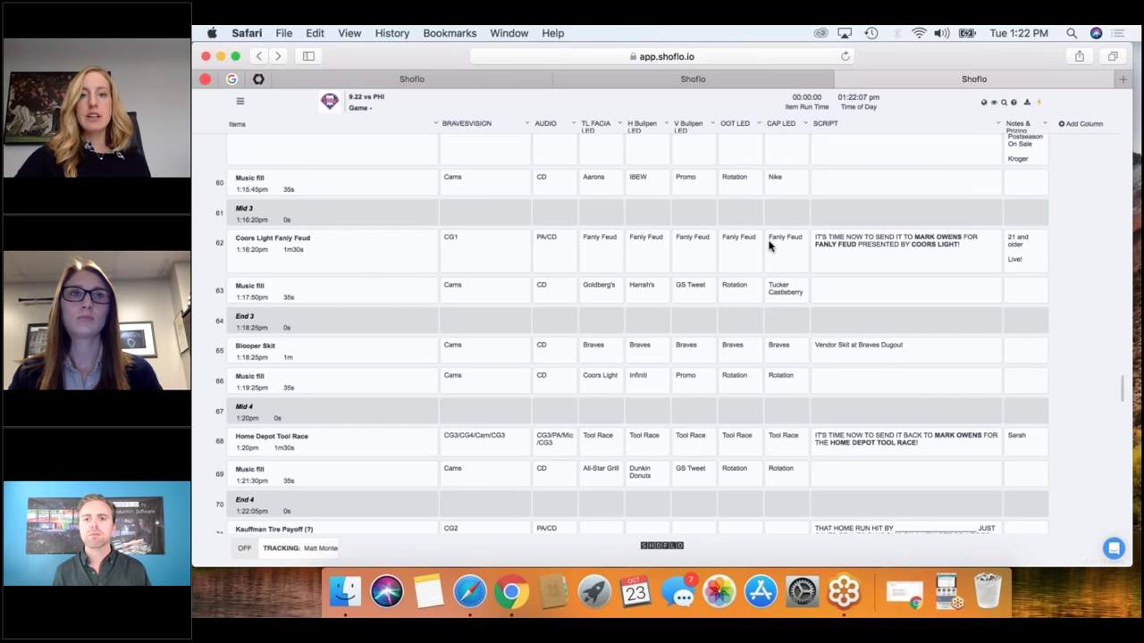
pyautogui.scroll(1, 816, 254)
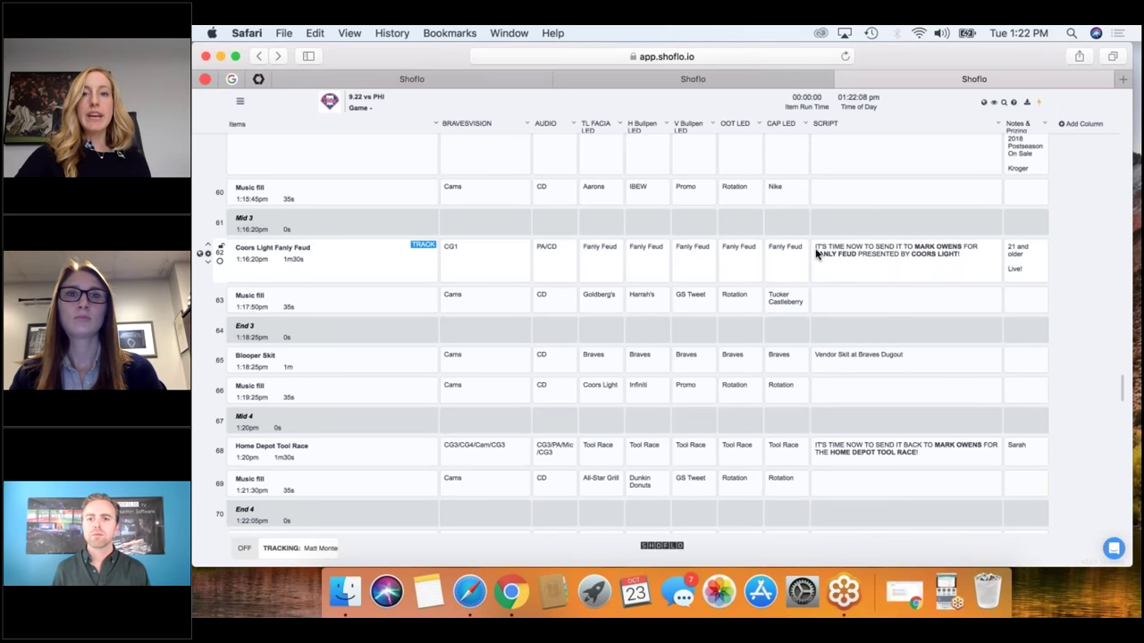
pyautogui.scroll(2, 815, 254)
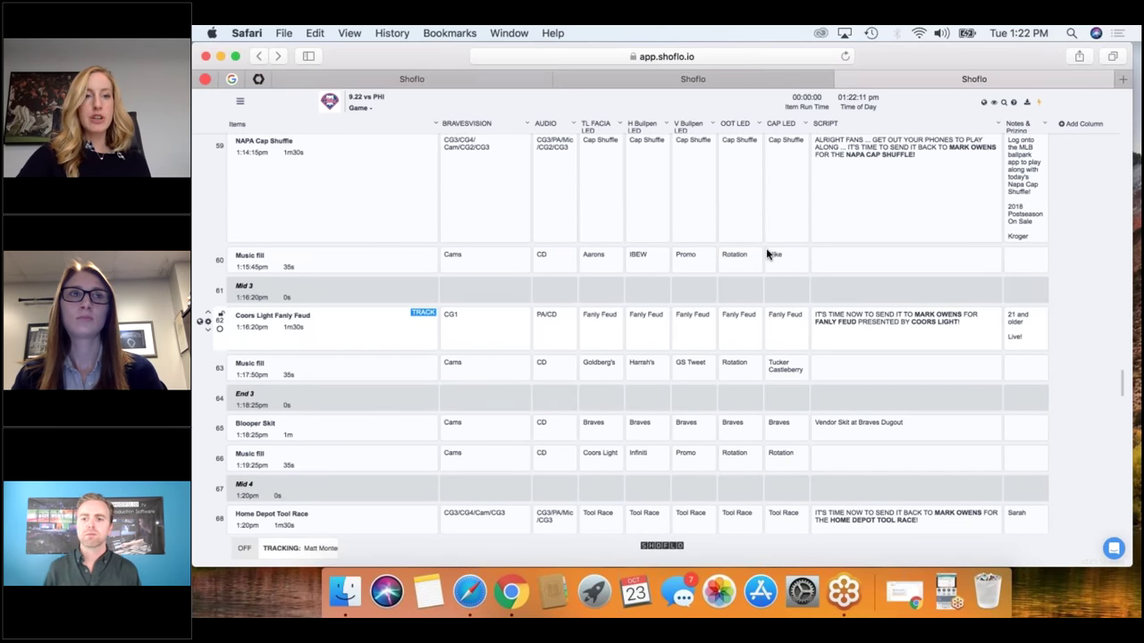
# Delete 'Coors Light ' from row 62's name, leaving Fanly Feud.
pyautogui.click(273, 316)
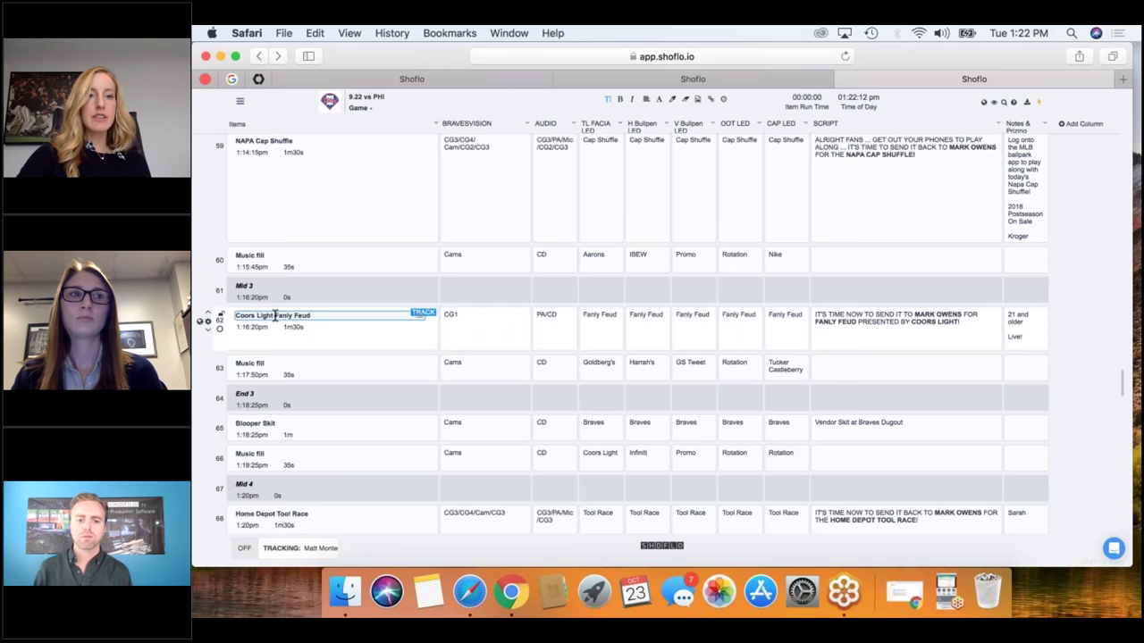
pyautogui.moveTo(274, 316); pyautogui.dragTo(235, 316)
pyautogui.press('BackSpace')
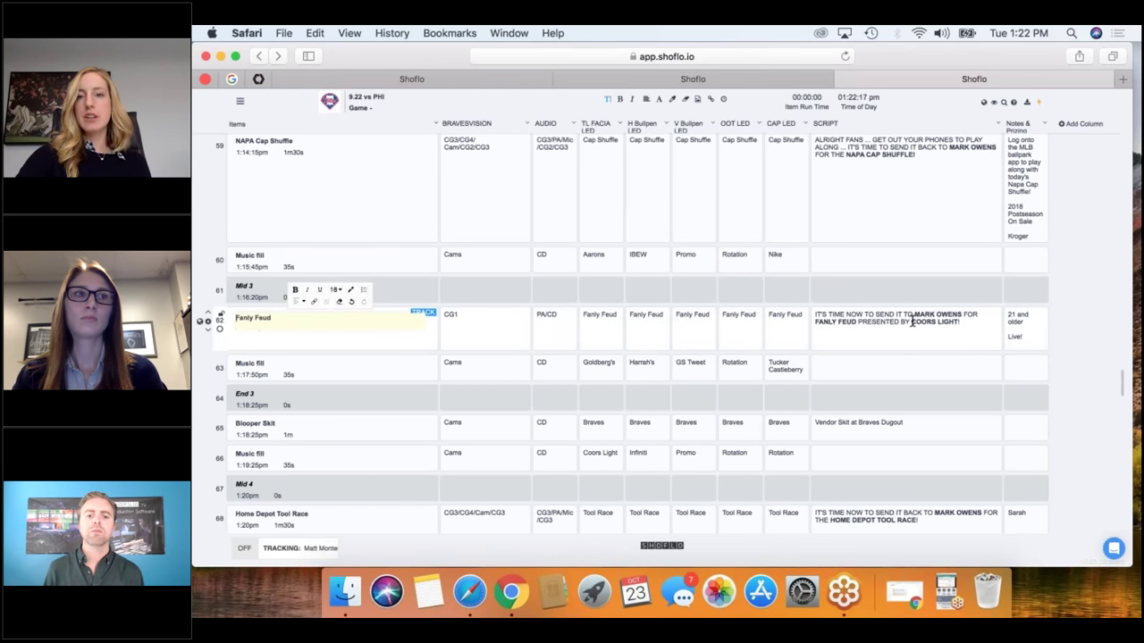
# Remove 'PRESENTED BY COORS LIGHT' from the end of row 62's script.
pyautogui.click(952, 322)
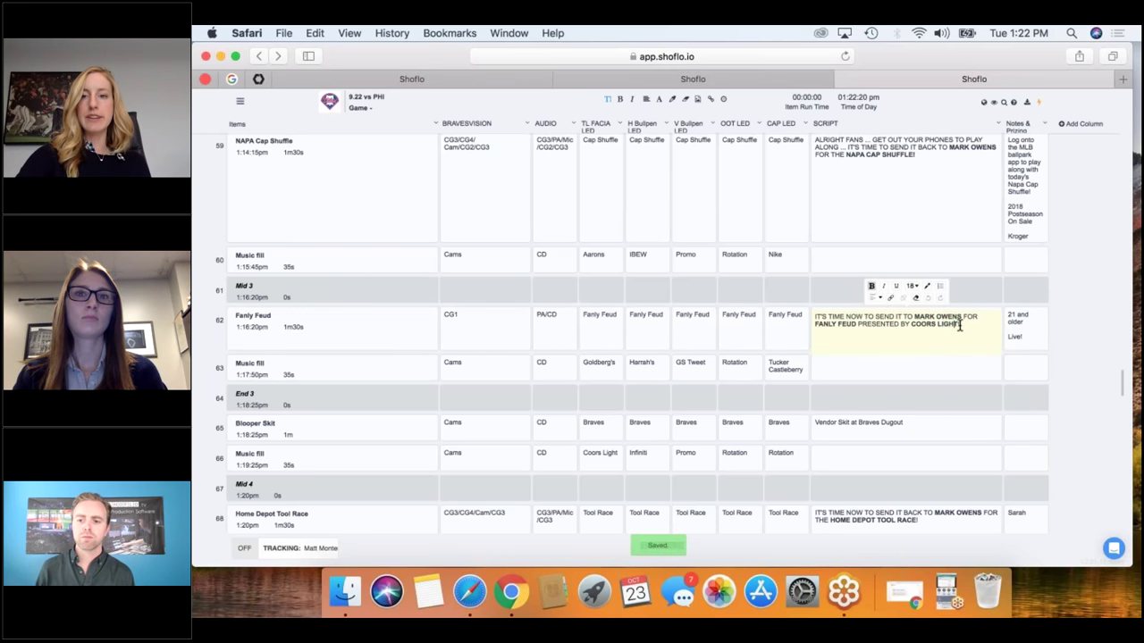
pyautogui.moveTo(959, 325); pyautogui.dragTo(855, 326)
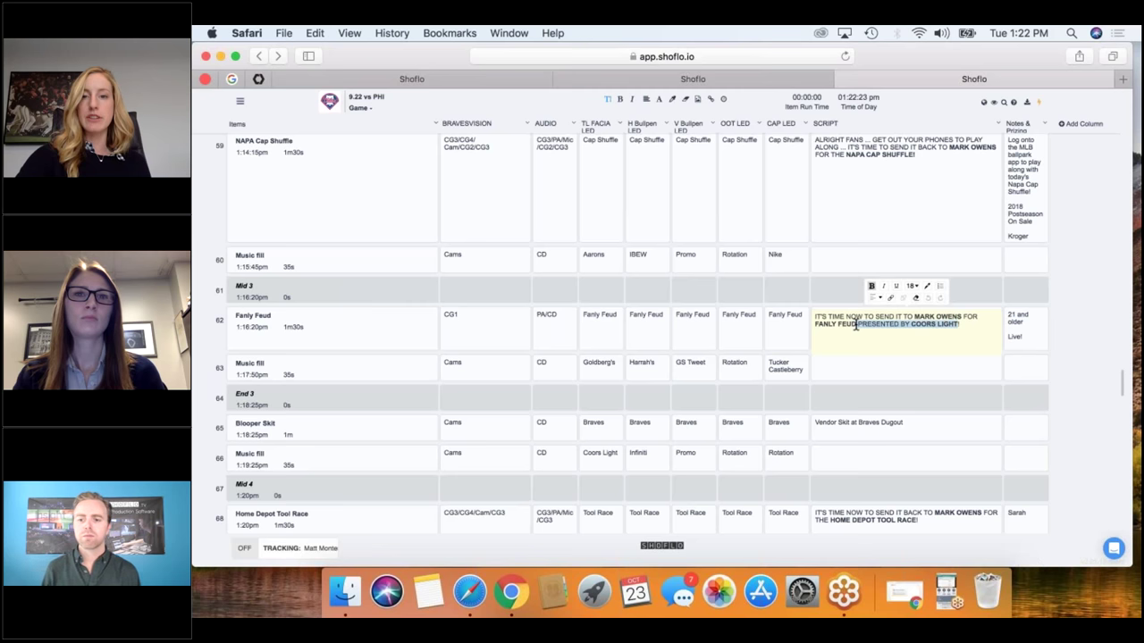
pyautogui.press('BackSpace')
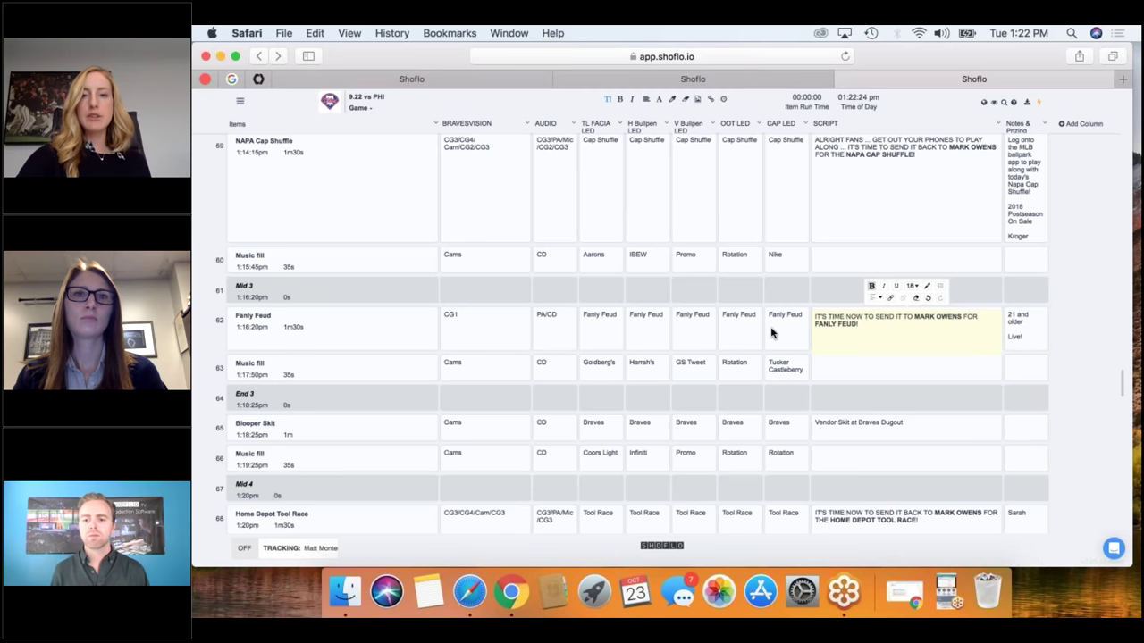
pyautogui.click(772, 334)
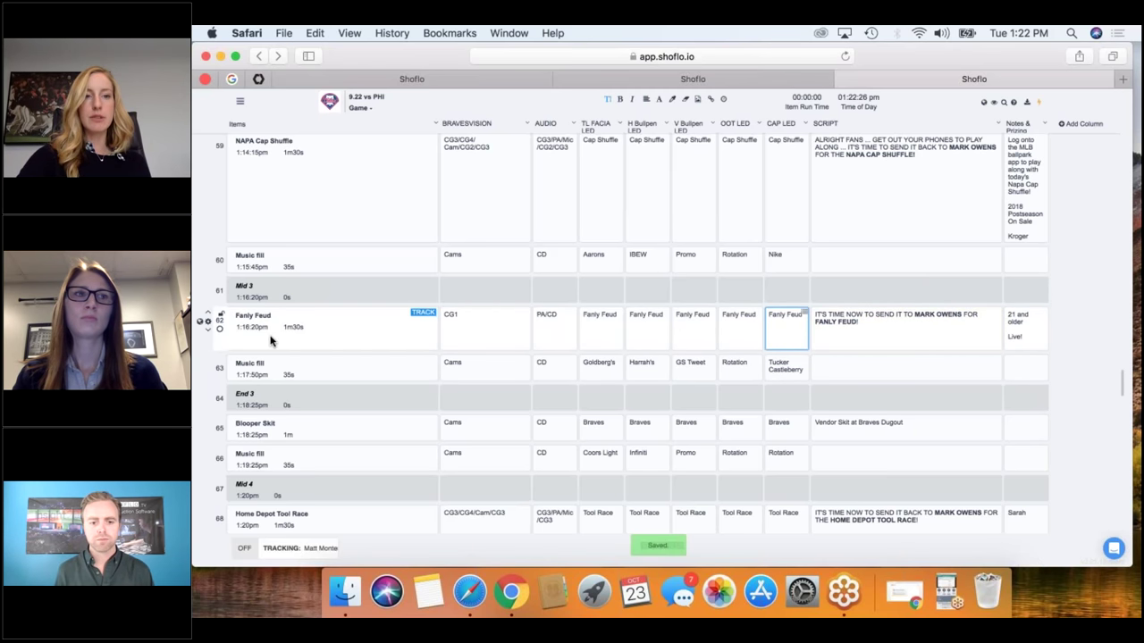
pyautogui.click(207, 321)
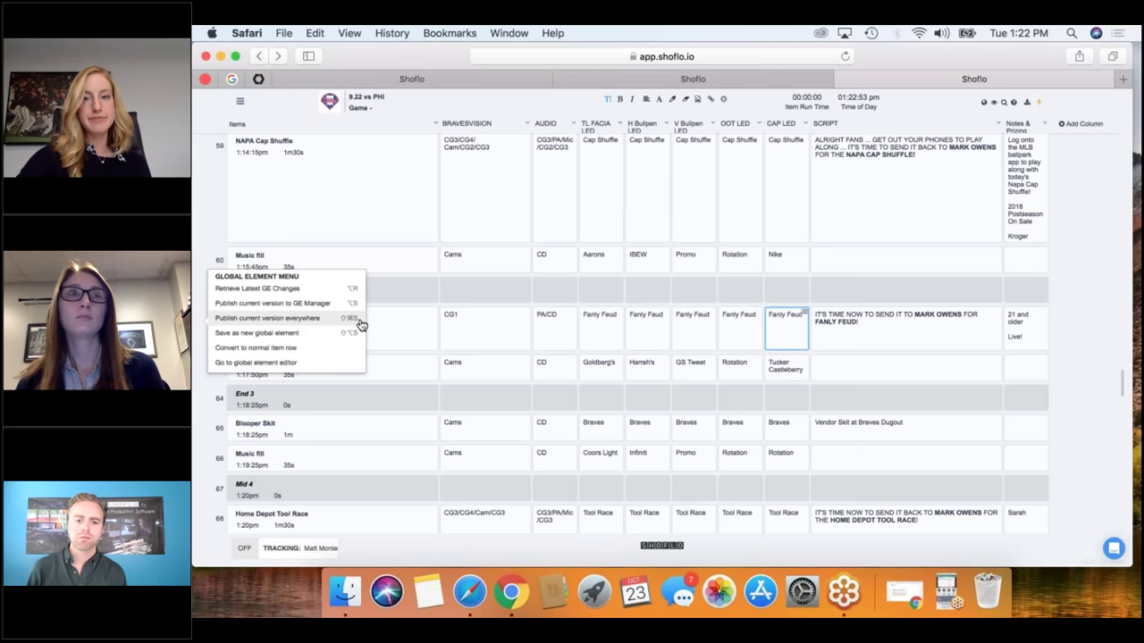
pyautogui.click(844, 293)
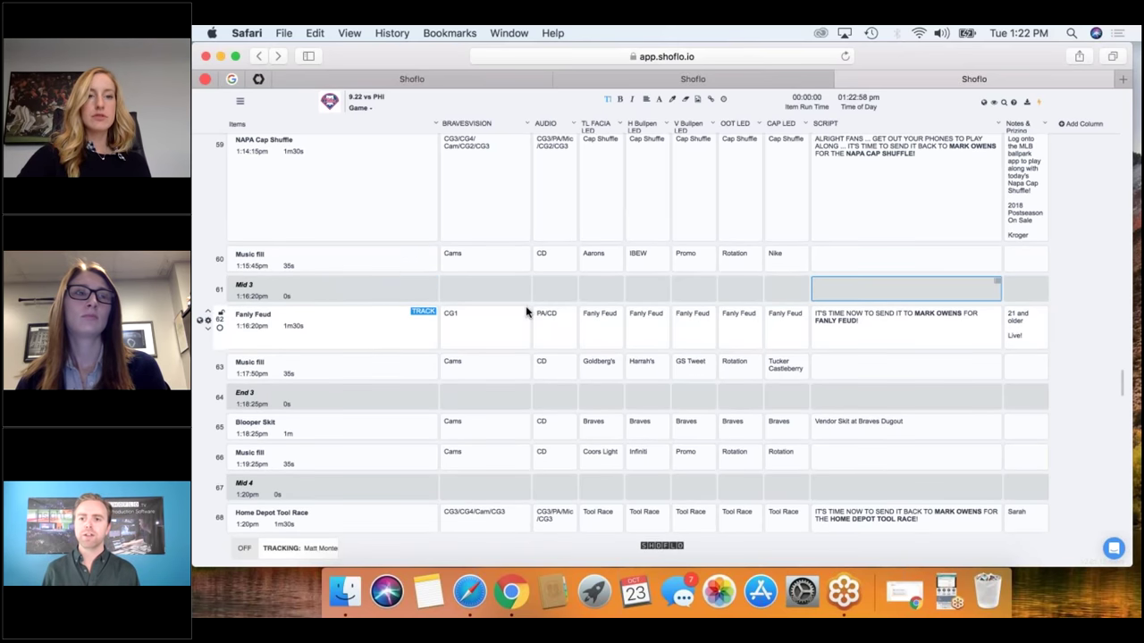
pyautogui.scroll(-4, 525, 311)
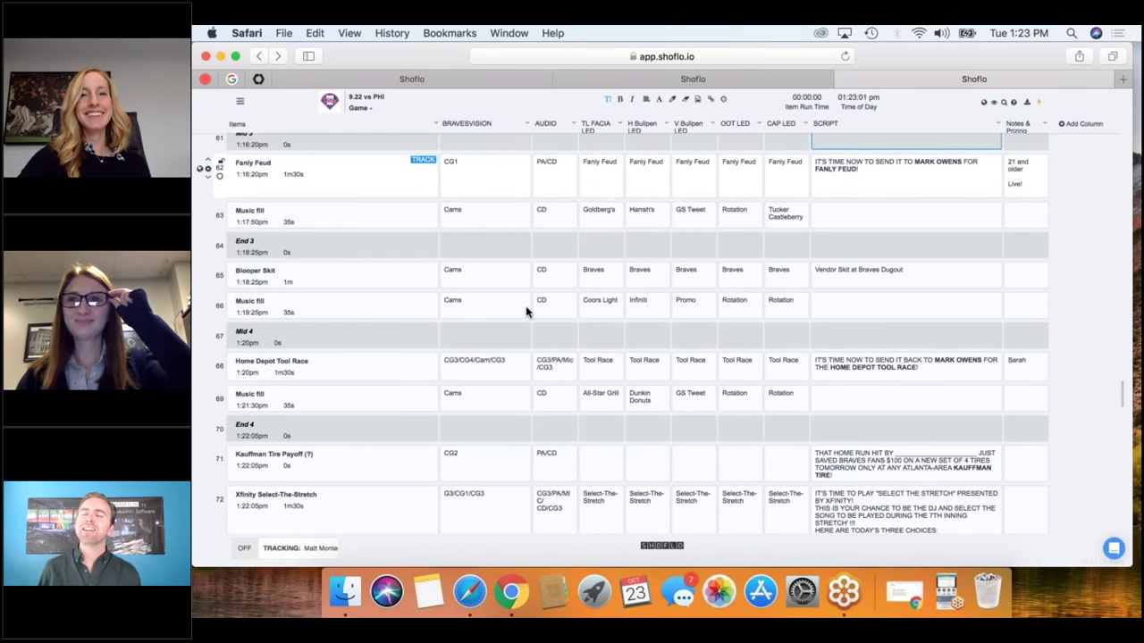
pyautogui.scroll(-2, 525, 311)
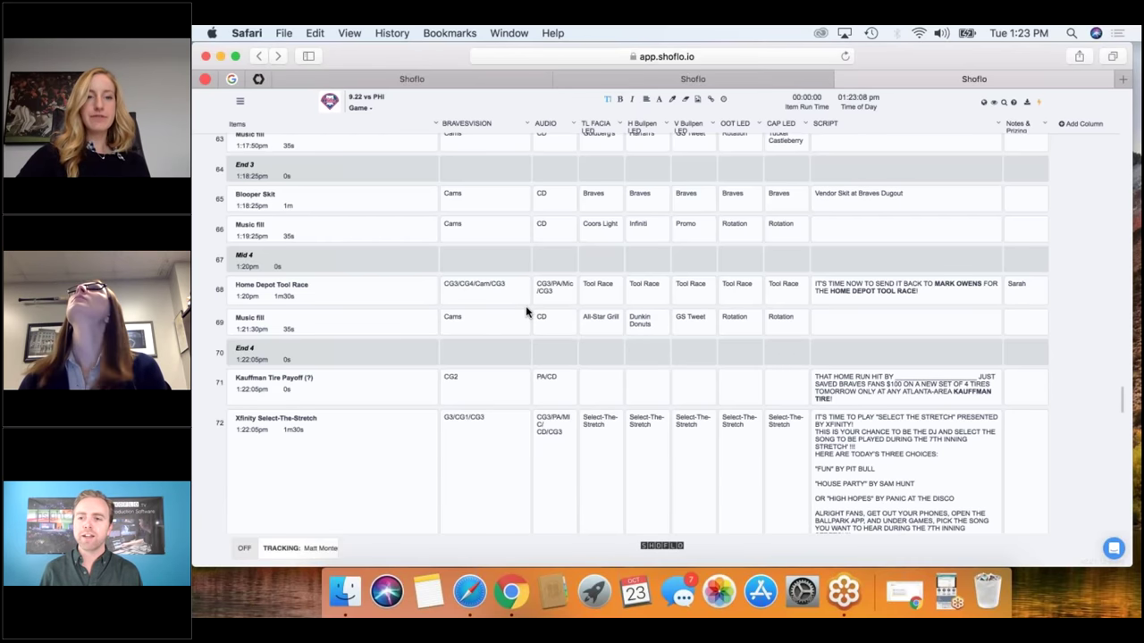
pyautogui.scroll(-1, 525, 310)
pyautogui.scroll(-4, 526, 311)
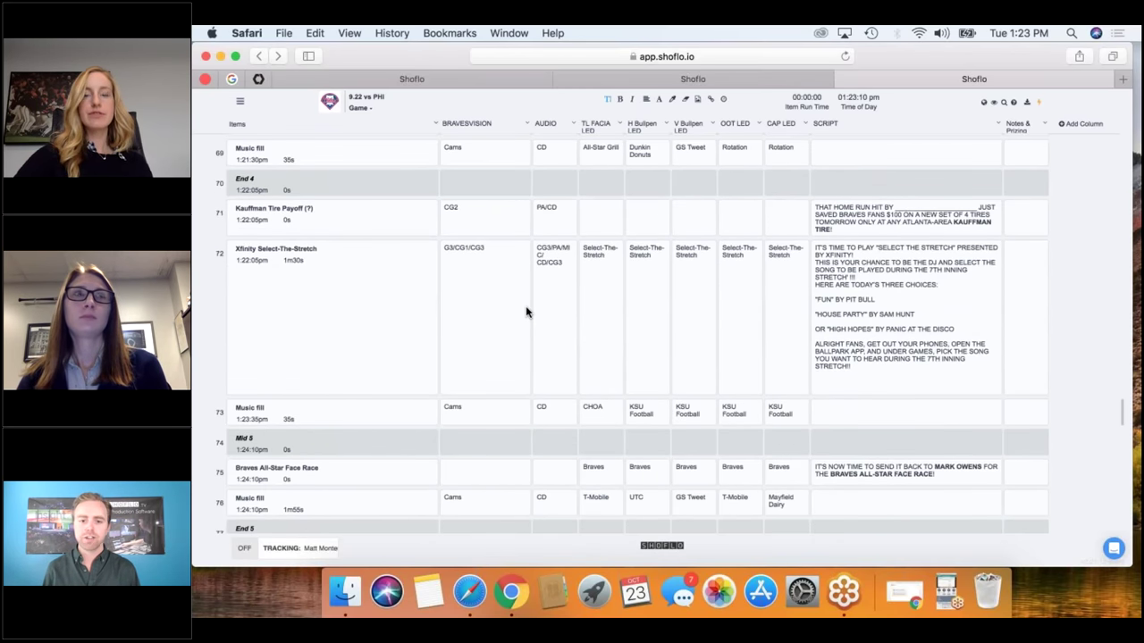
pyautogui.scroll(-1, 526, 311)
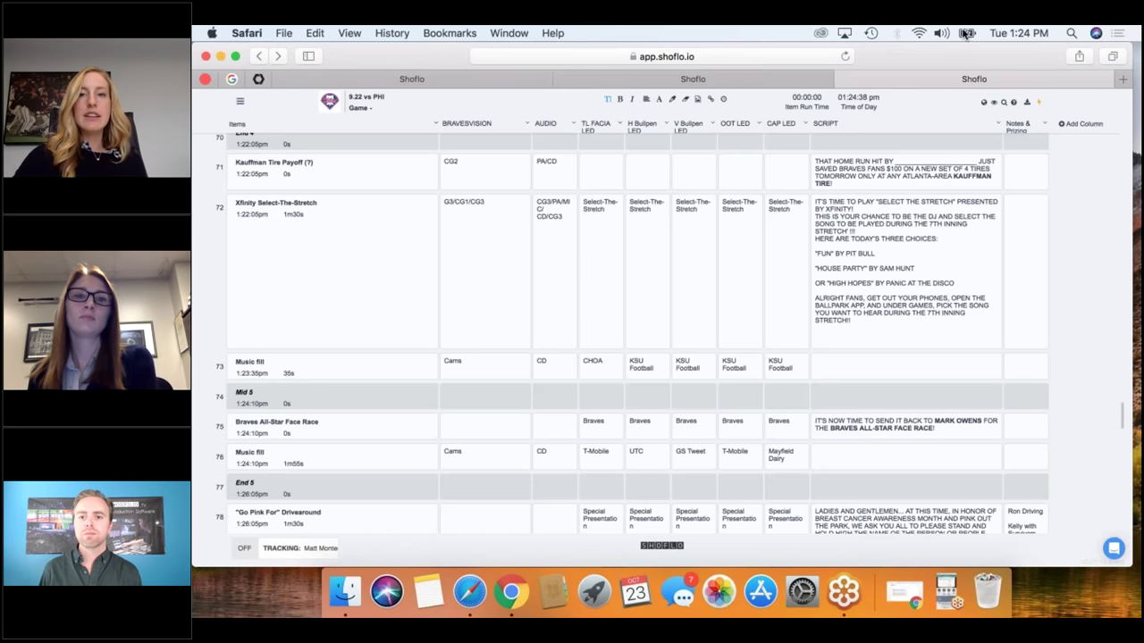
pyautogui.moveTo(905, 64)
pyautogui.mouseDown()
pyautogui.moveTo(901, 201)
pyautogui.moveTo(906, 52)
pyautogui.mouseUp()
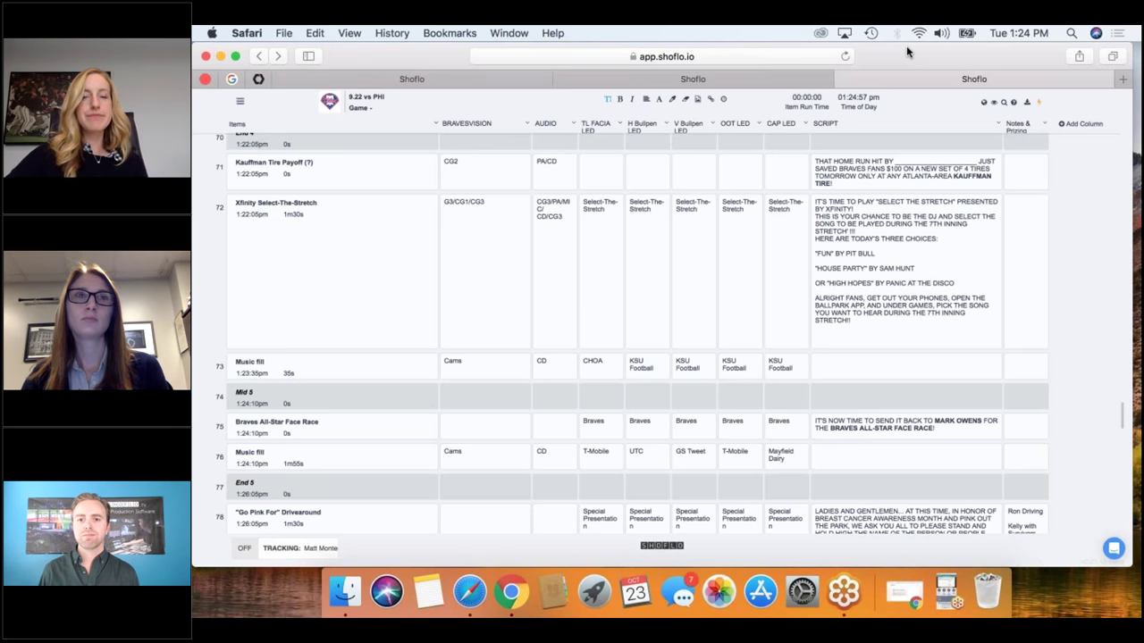
pyautogui.moveTo(1013, 165)
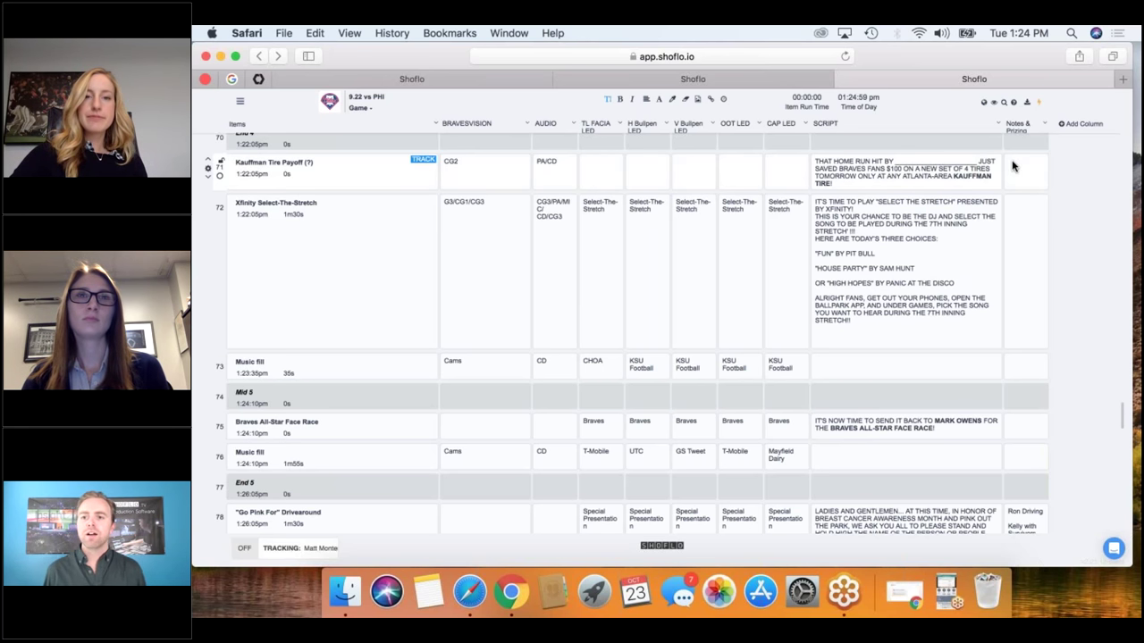
pyautogui.scroll(-2, 1012, 165)
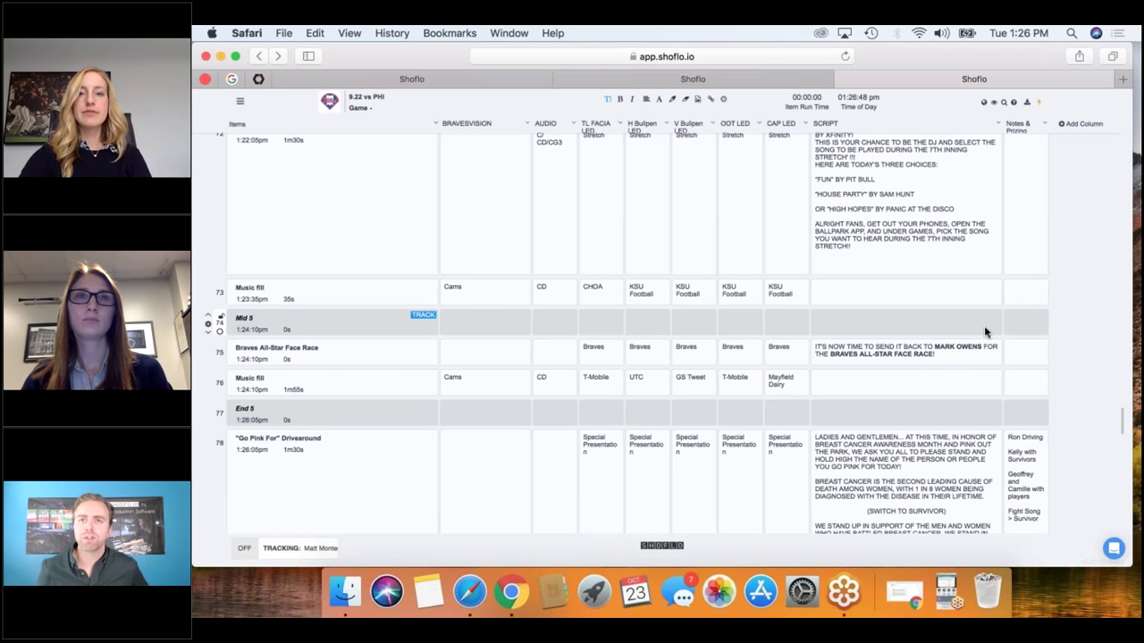
pyautogui.scroll(-3, 985, 331)
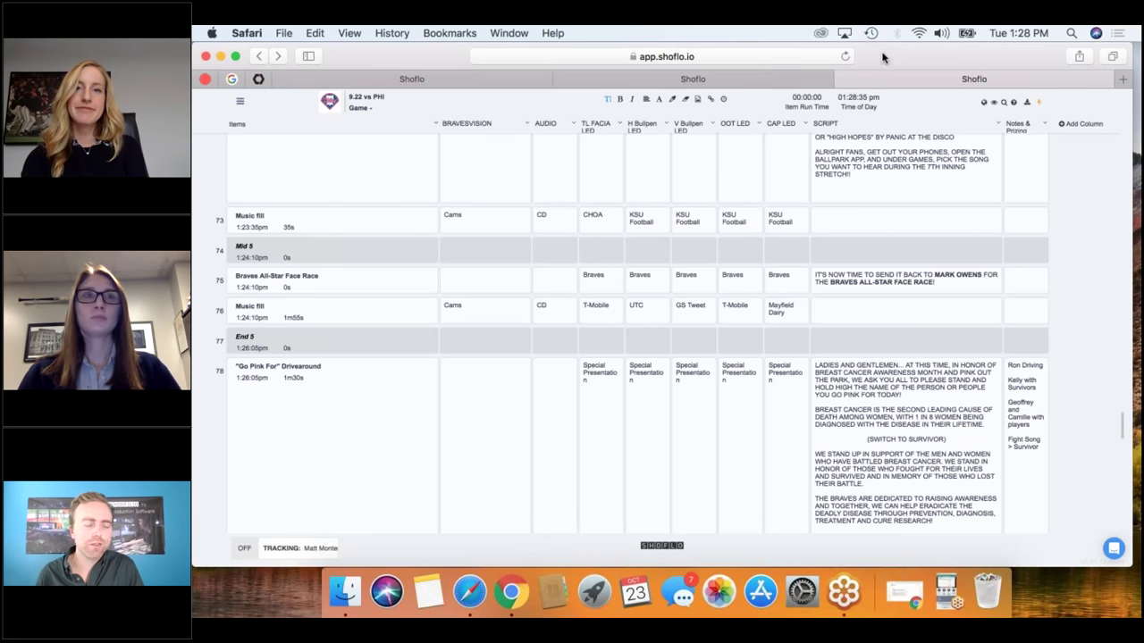
pyautogui.moveTo(883, 61)
pyautogui.mouseDown()
pyautogui.moveTo(876, 104)
pyautogui.moveTo(875, 78)
pyautogui.mouseUp()
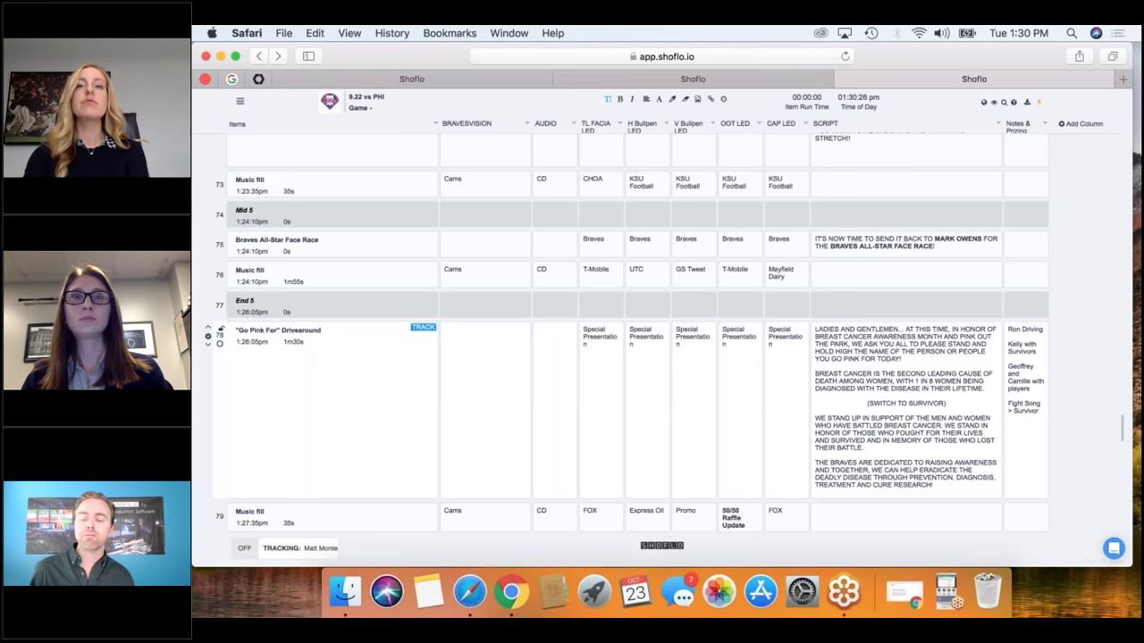
# Choose Switch to Featured View from the eye-icon menu of the 9.22 vs PHI rundown.
pyautogui.click(939, 216)
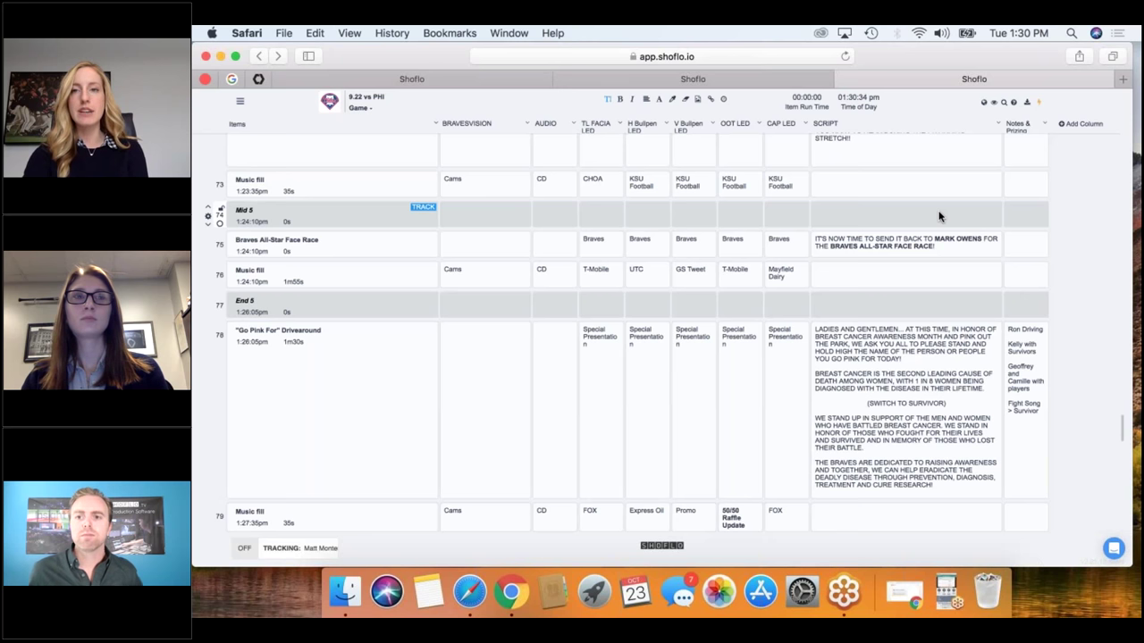
pyautogui.click(993, 103)
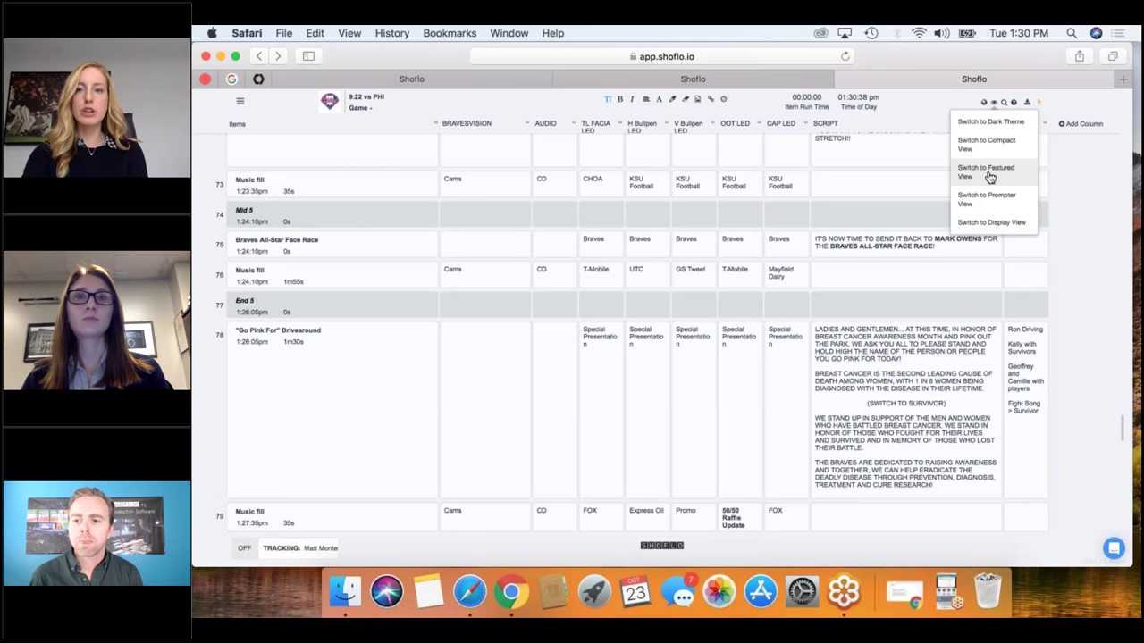
pyautogui.click(987, 199)
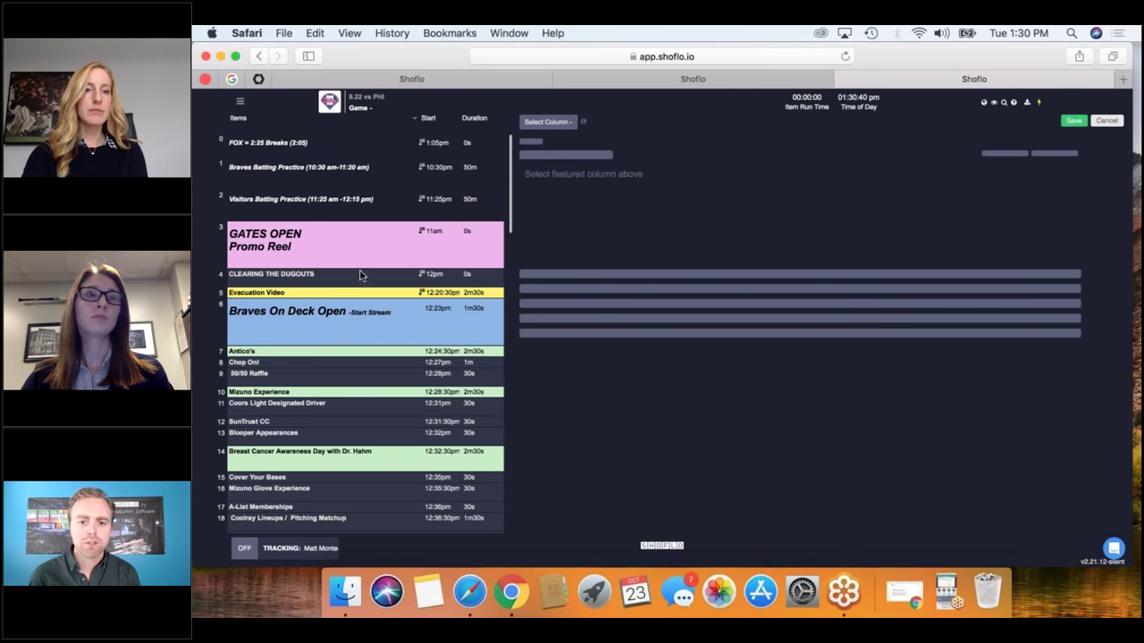
# Pick SCRIPT from the Select Column dropdown as the featured column.
pyautogui.scroll(-3, 349, 408)
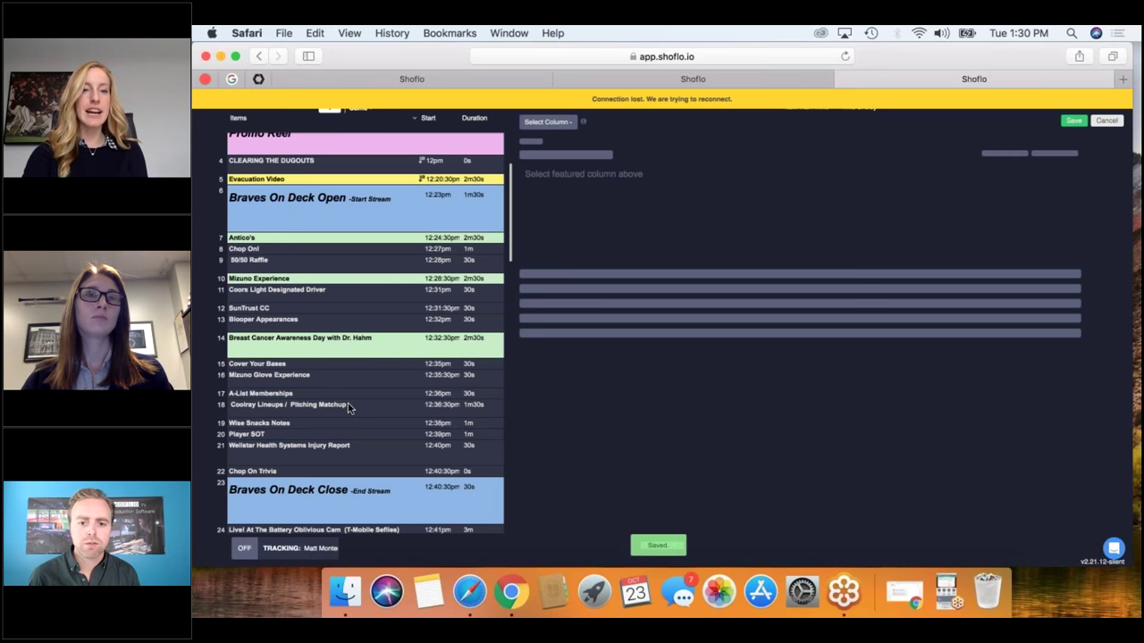
pyautogui.scroll(-5, 348, 409)
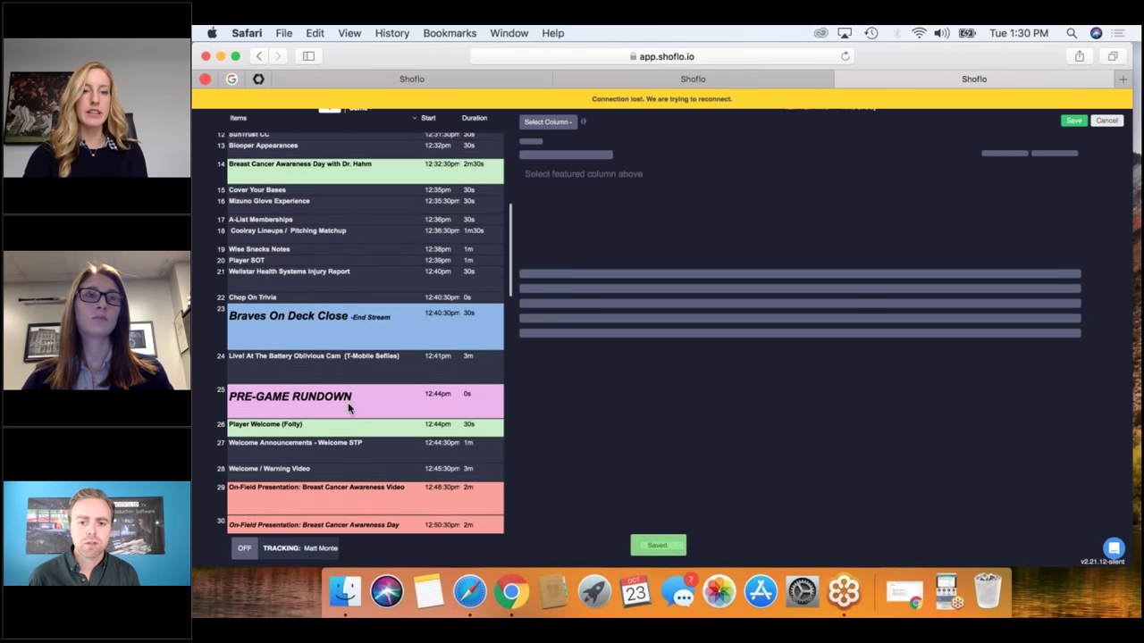
pyautogui.scroll(-2, 353, 419)
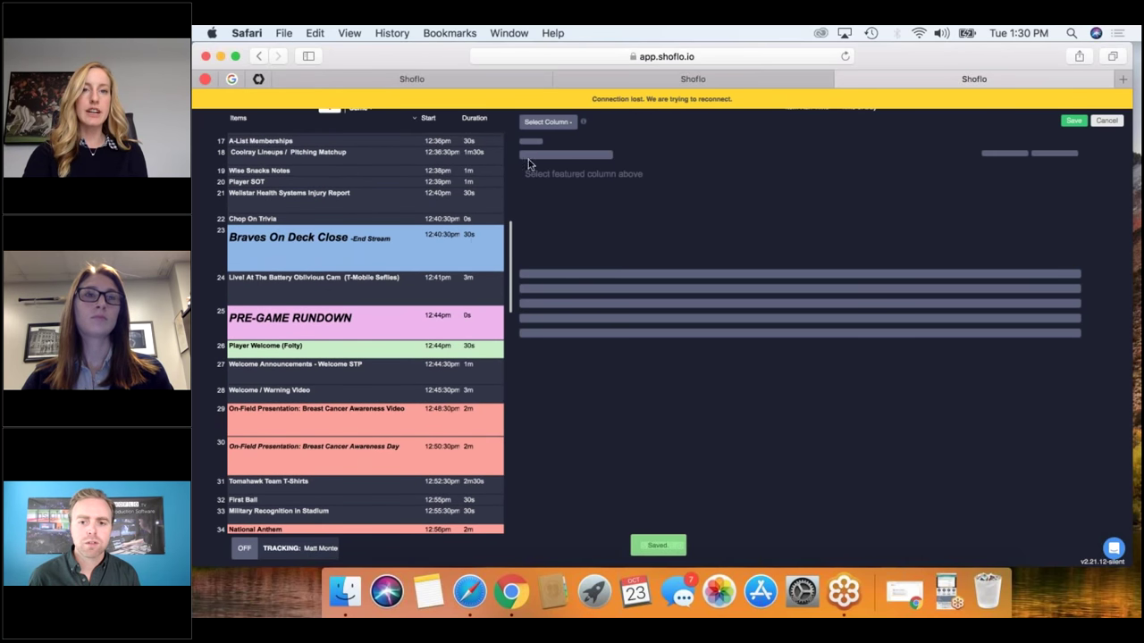
pyautogui.click(561, 121)
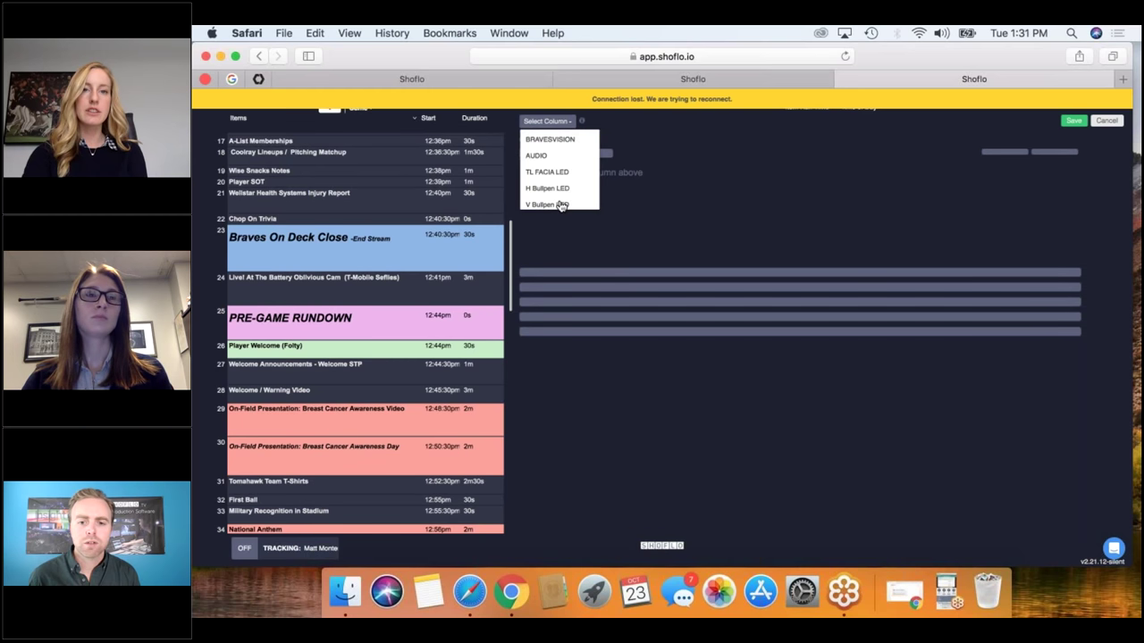
pyautogui.scroll(-3, 558, 201)
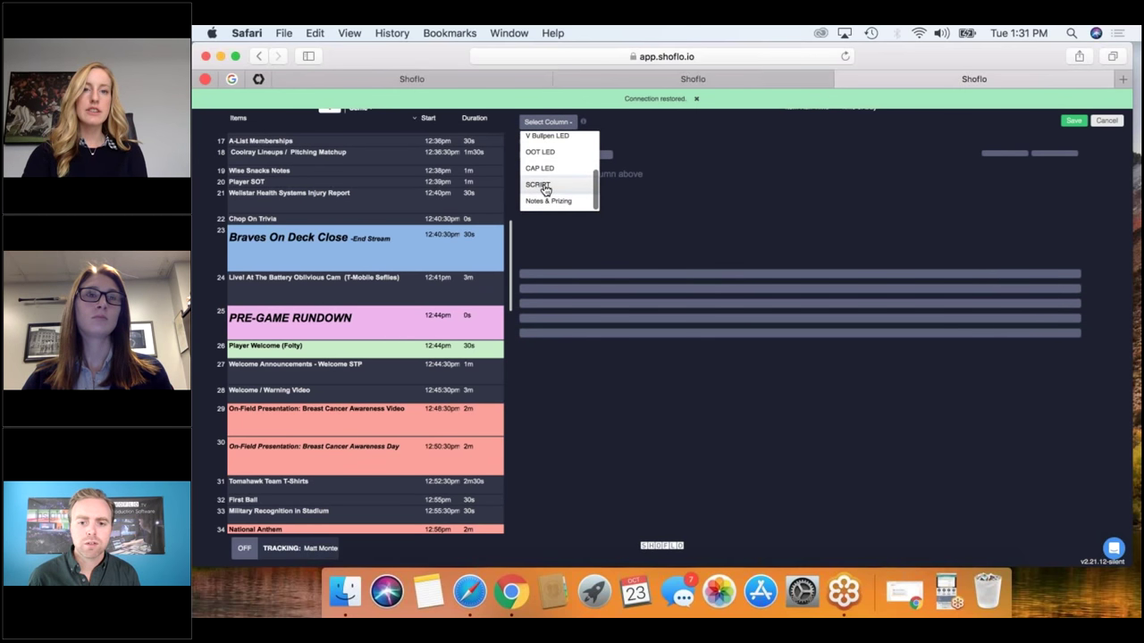
pyautogui.click(544, 187)
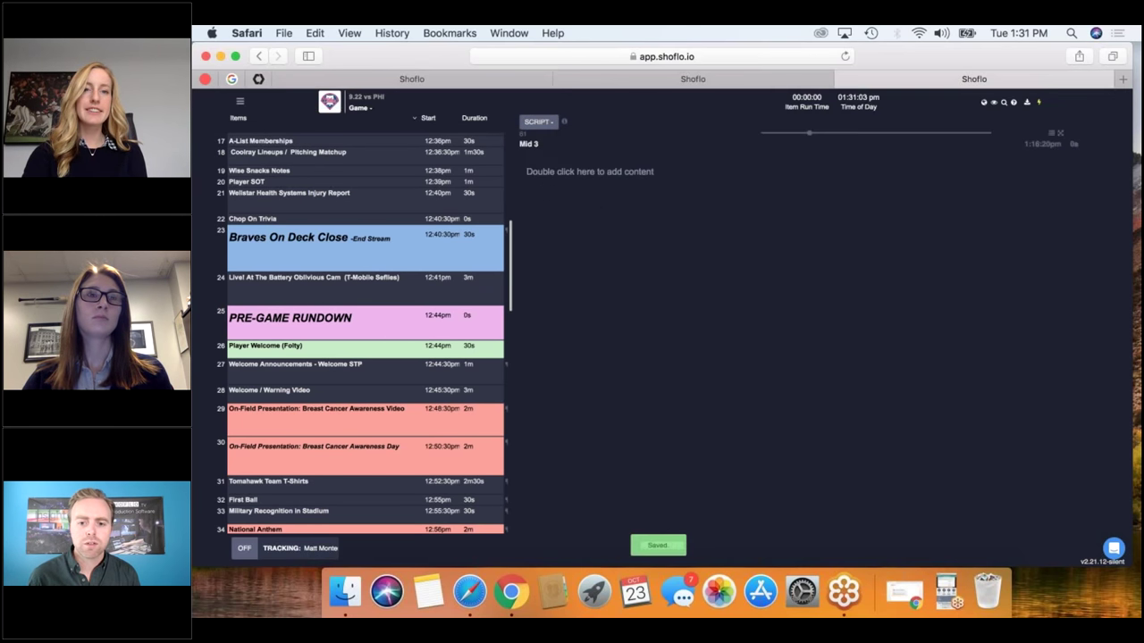
# Show the scripts for Breast Cancer Awareness Day, National Anthem, the next item and Chevrolet Umpire Introductions.
pyautogui.click(393, 455)
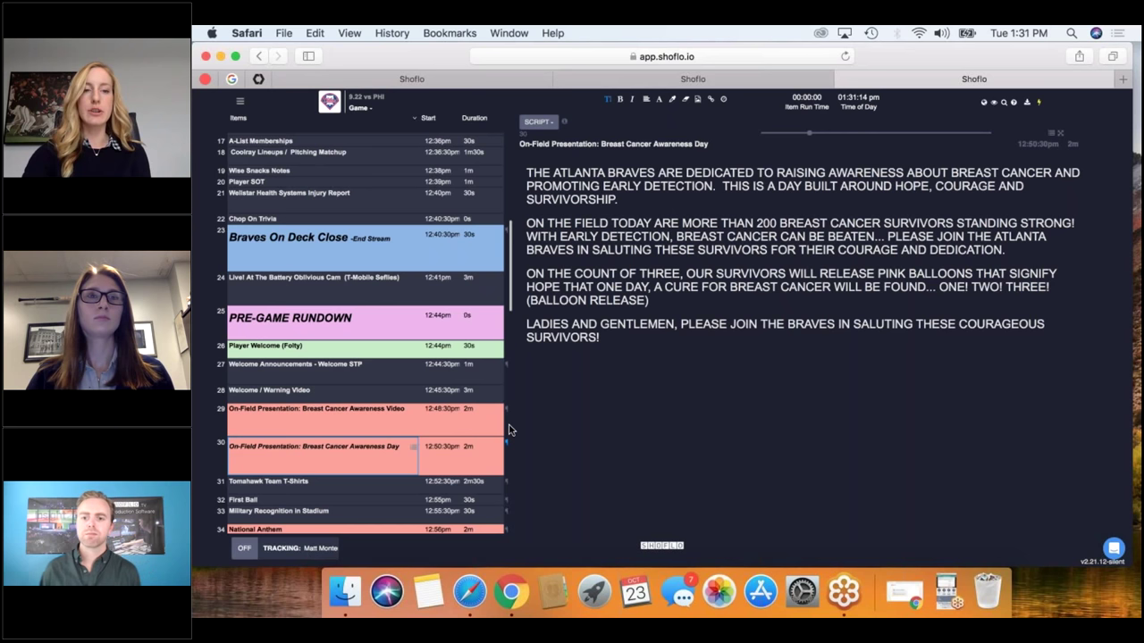
pyautogui.moveTo(406, 409)
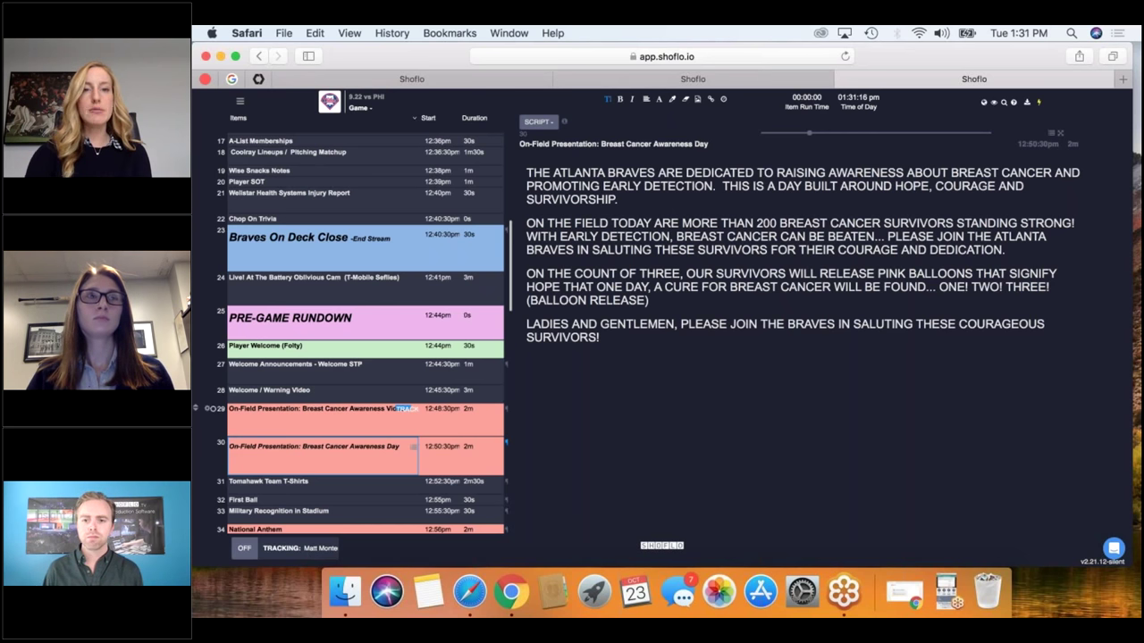
pyautogui.scroll(-3, 406, 409)
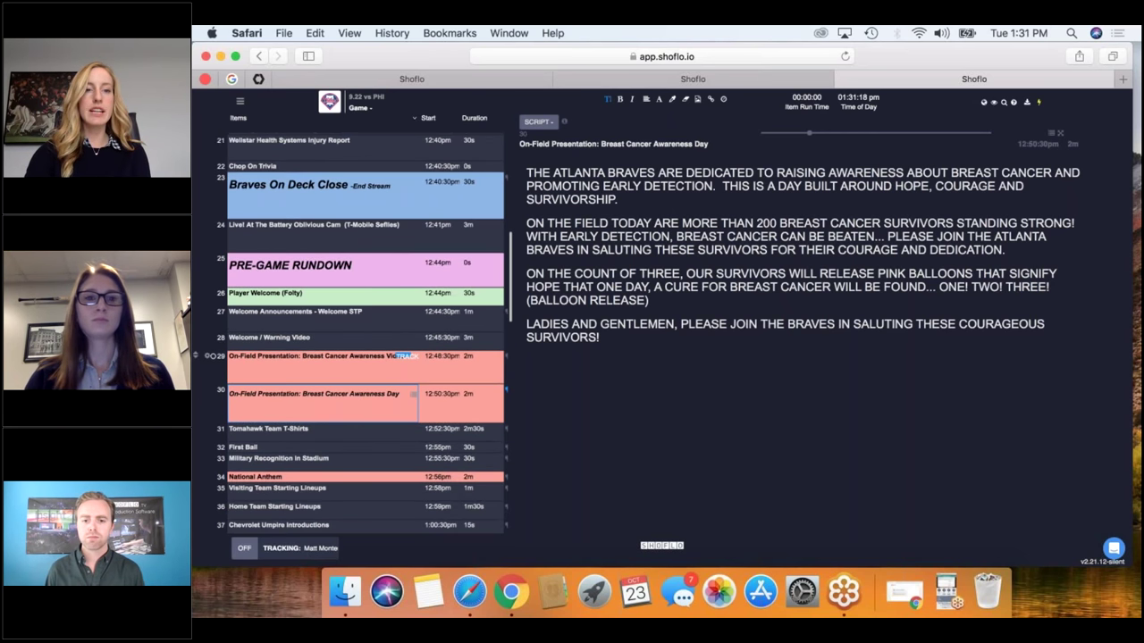
pyautogui.scroll(-4, 407, 411)
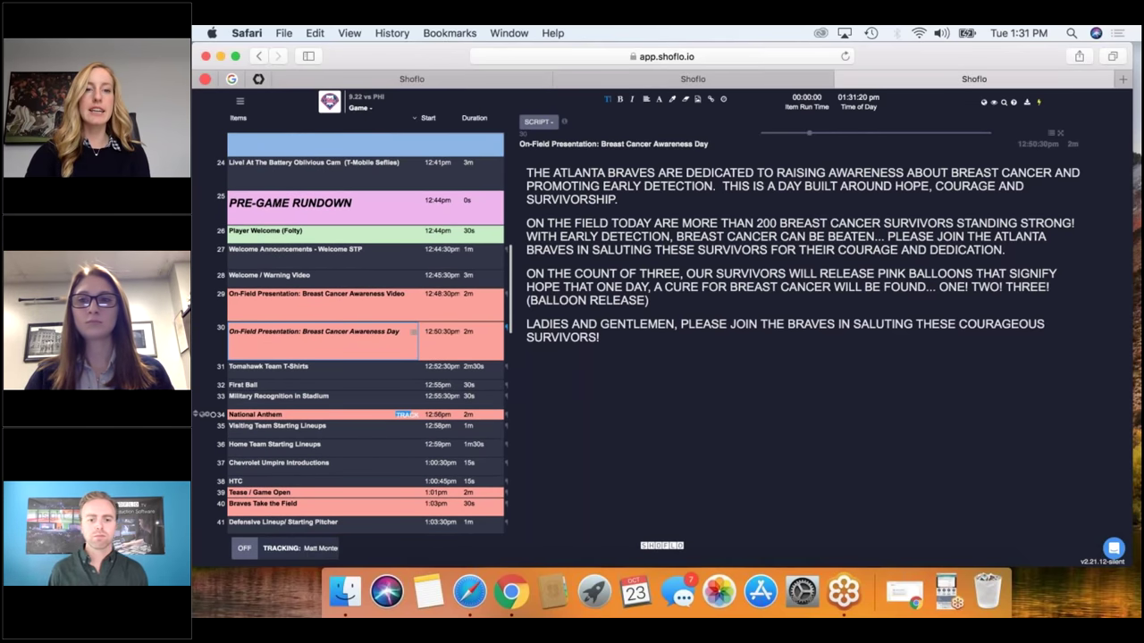
pyautogui.click(407, 413)
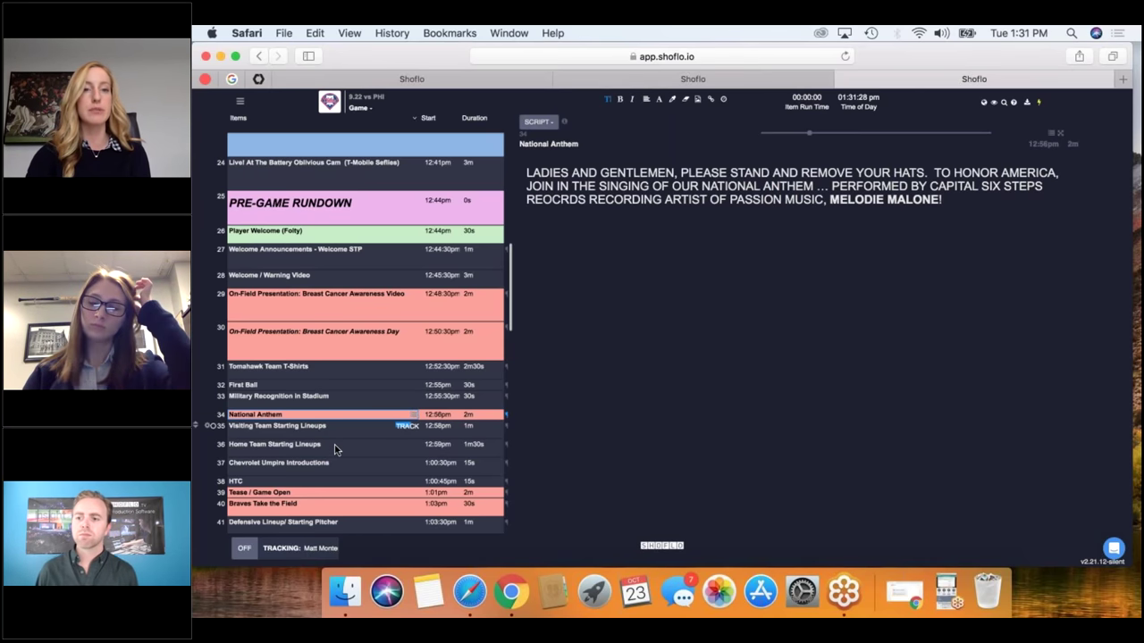
pyautogui.press('Down')
pyautogui.press('Down')
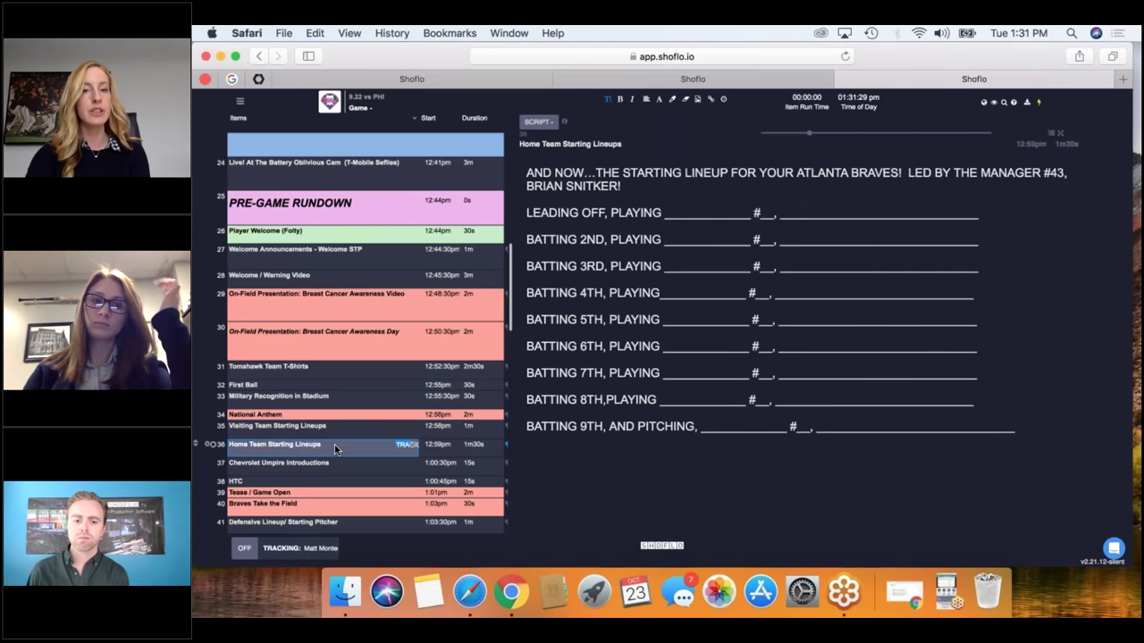
pyautogui.scroll(-3, 331, 460)
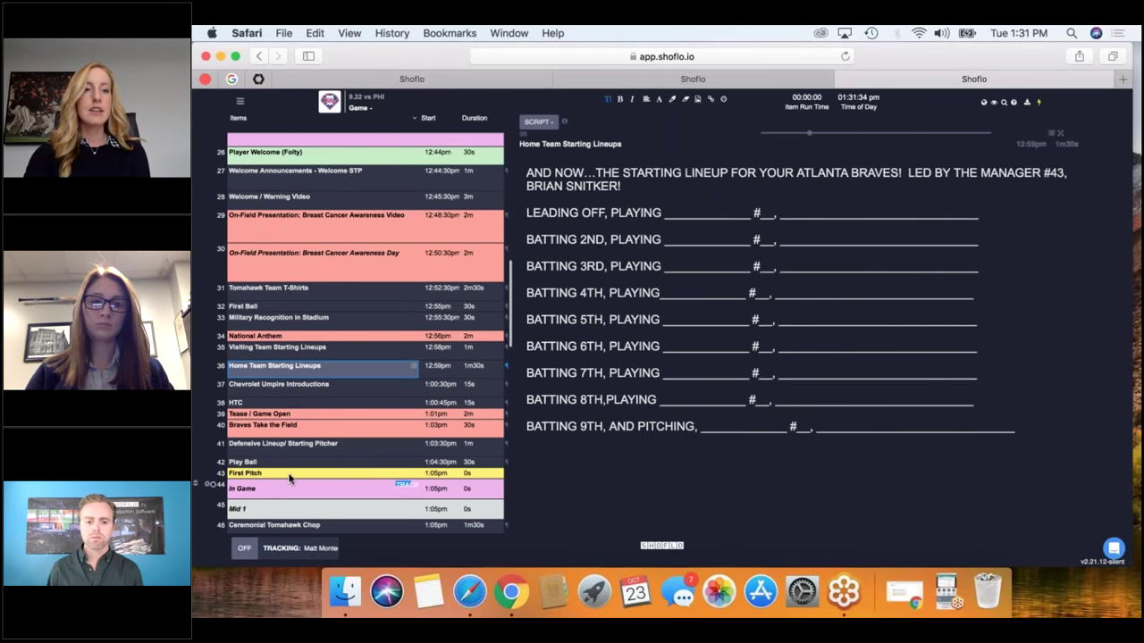
pyautogui.click(306, 391)
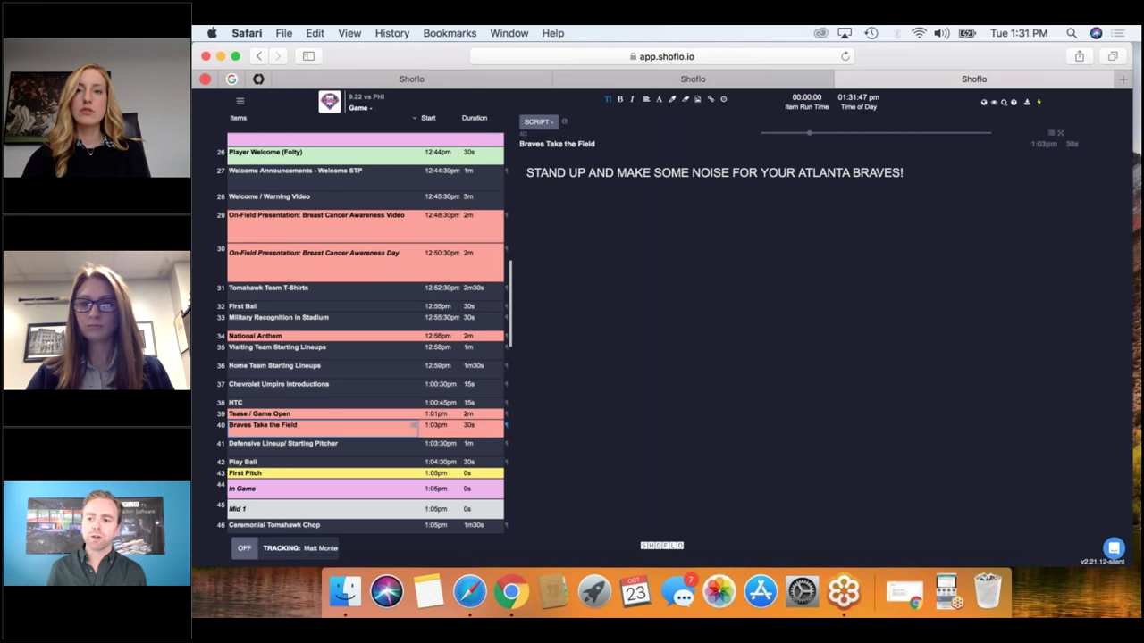
# Switch the rundown to Normal View, then bring up the Template 7:35 PM Game rundown tab.
pyautogui.click(996, 103)
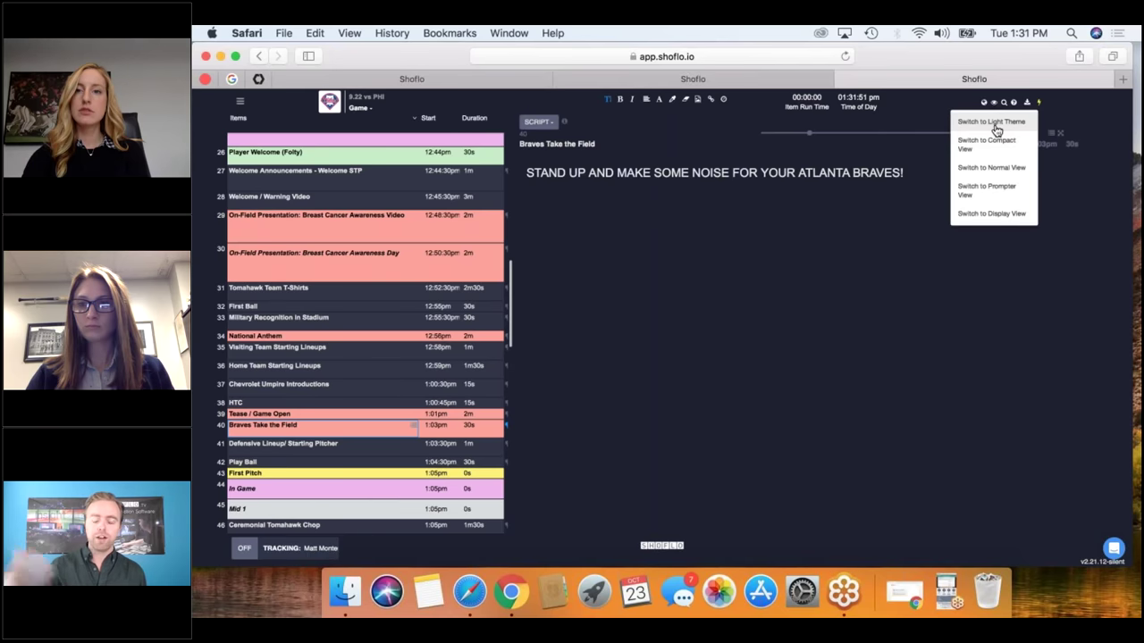
pyautogui.click(990, 167)
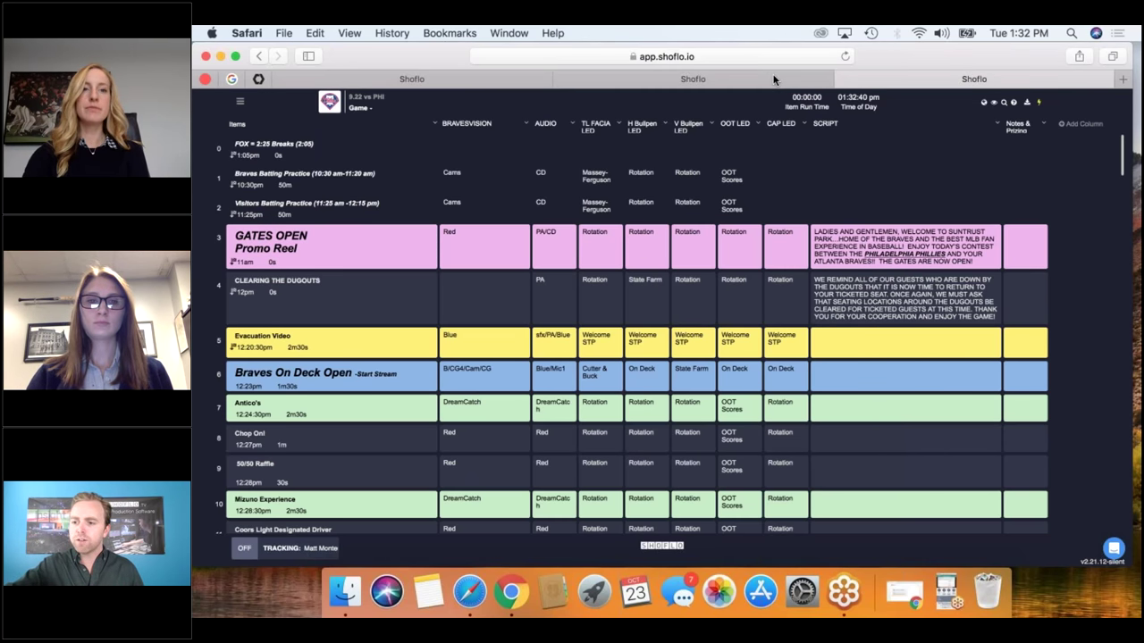
pyautogui.click(456, 82)
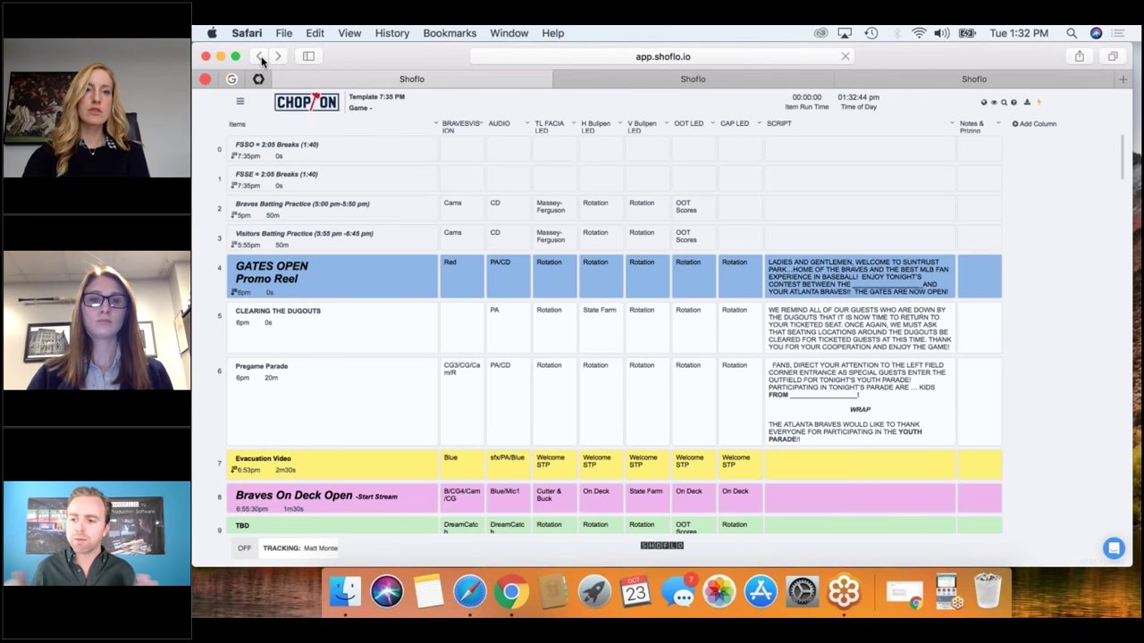
# Go back twice, through the event's show list, to the Template 7:35 PM event dashboard.
pyautogui.click(260, 56)
pyautogui.click(259, 56)
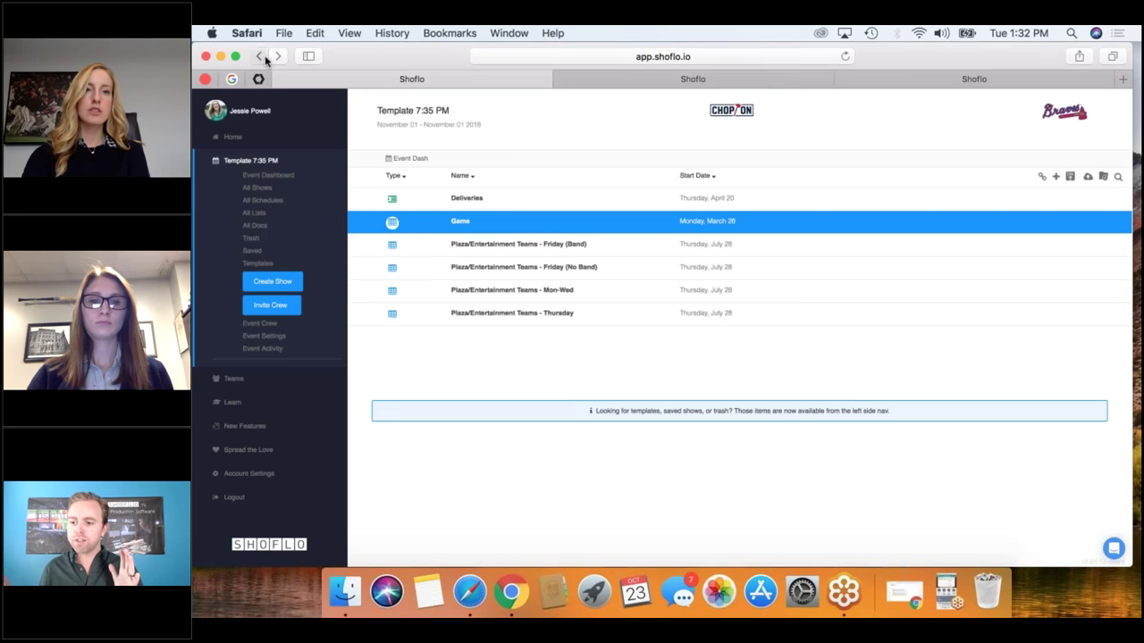
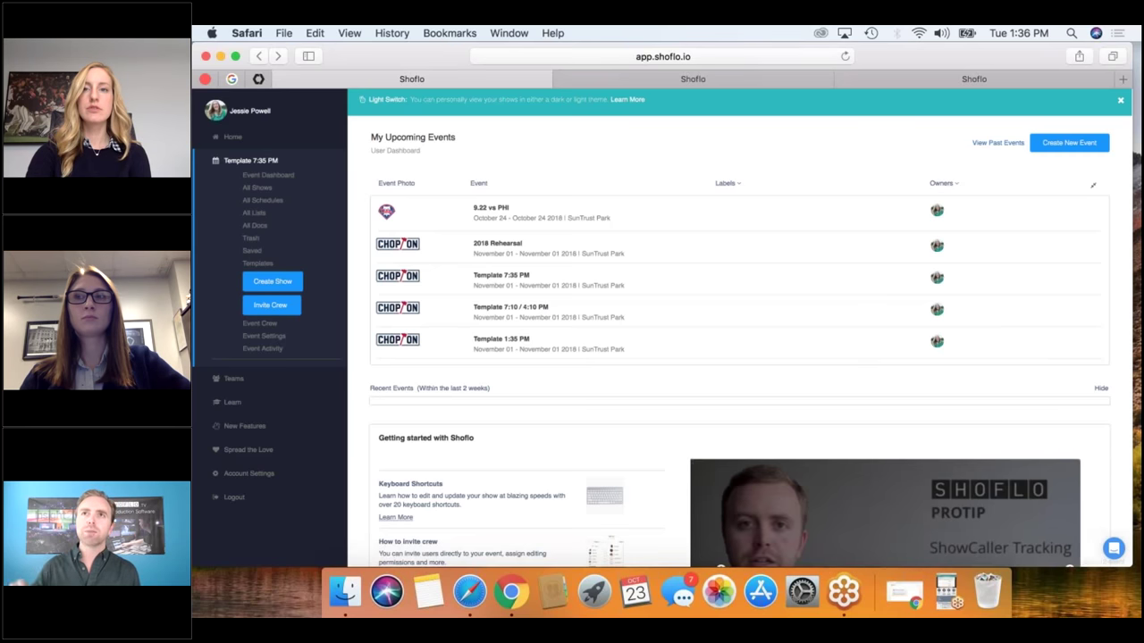
# Bring the browser back into view and open the Atlanta Braves dashboard from the Teams list.
pyautogui.moveTo(974, 66); pyautogui.dragTo(977, 279)
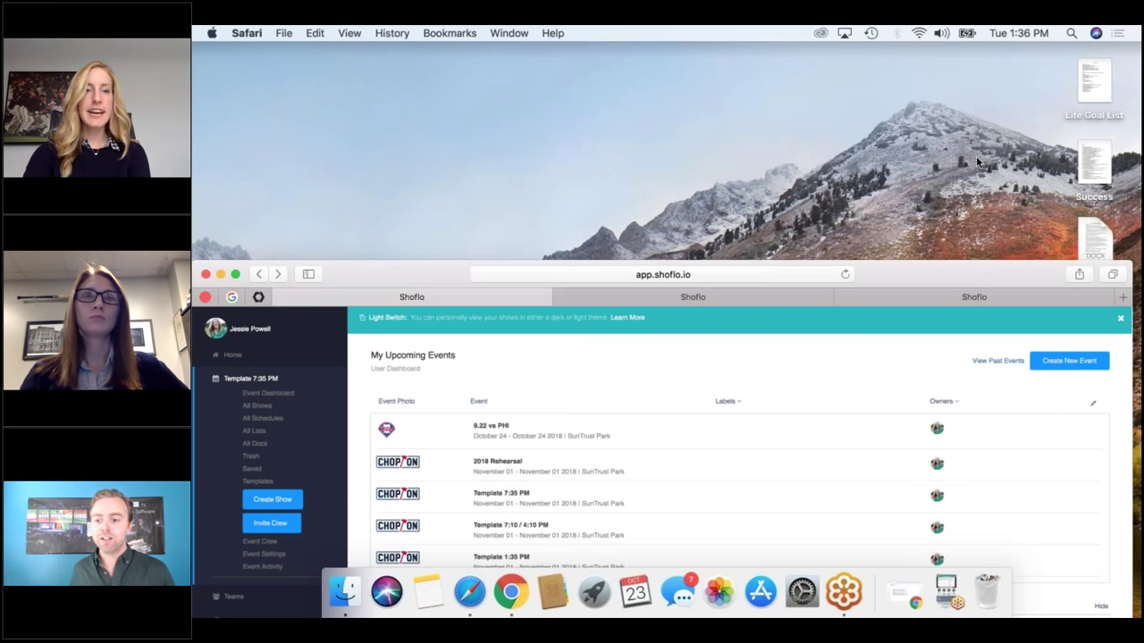
pyautogui.moveTo(976, 279); pyautogui.dragTo(974, 42)
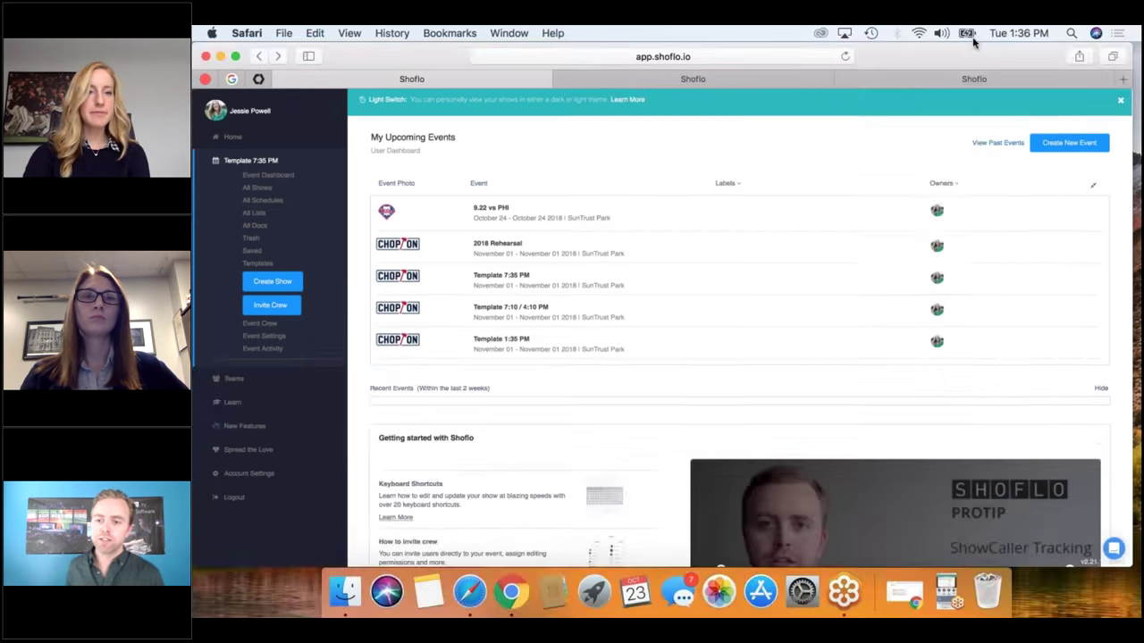
pyautogui.click(235, 379)
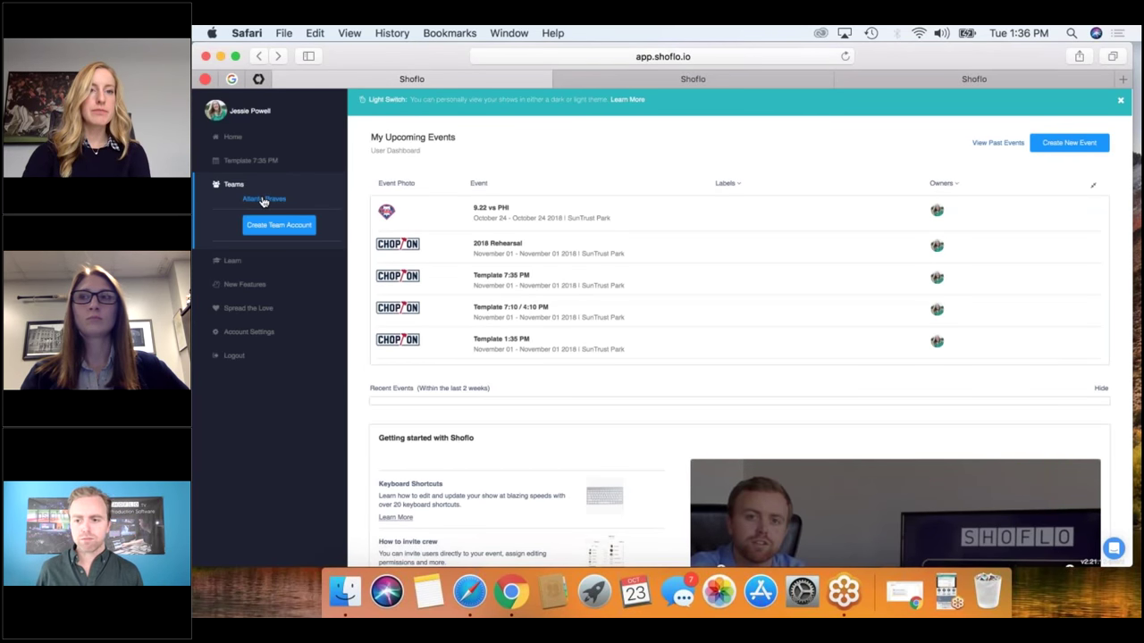
pyautogui.click(285, 200)
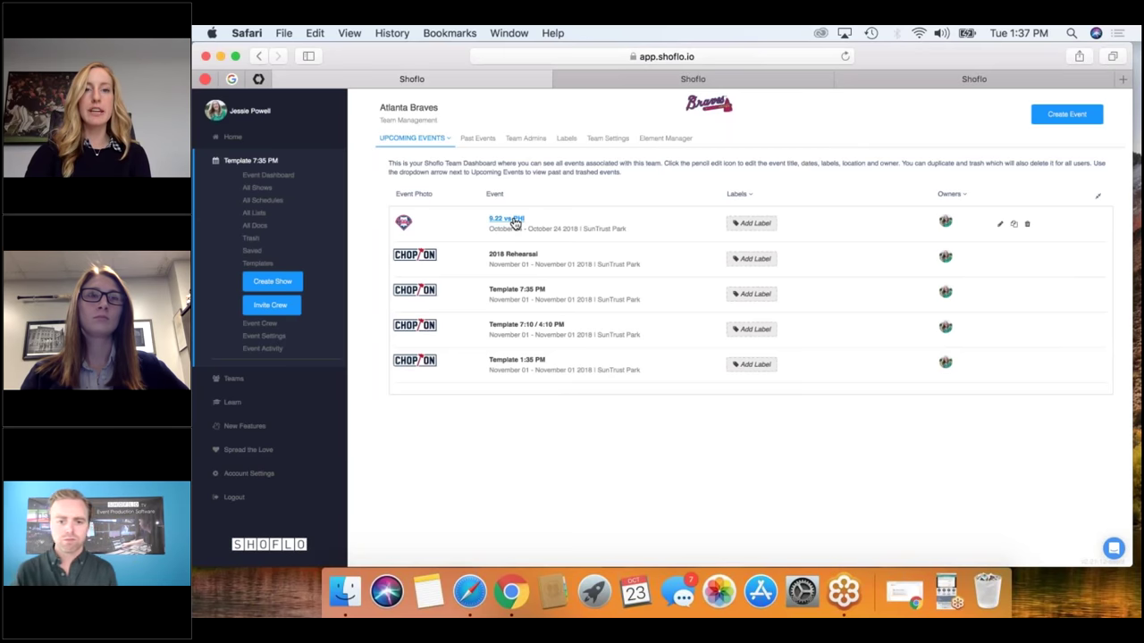
pyautogui.click(479, 140)
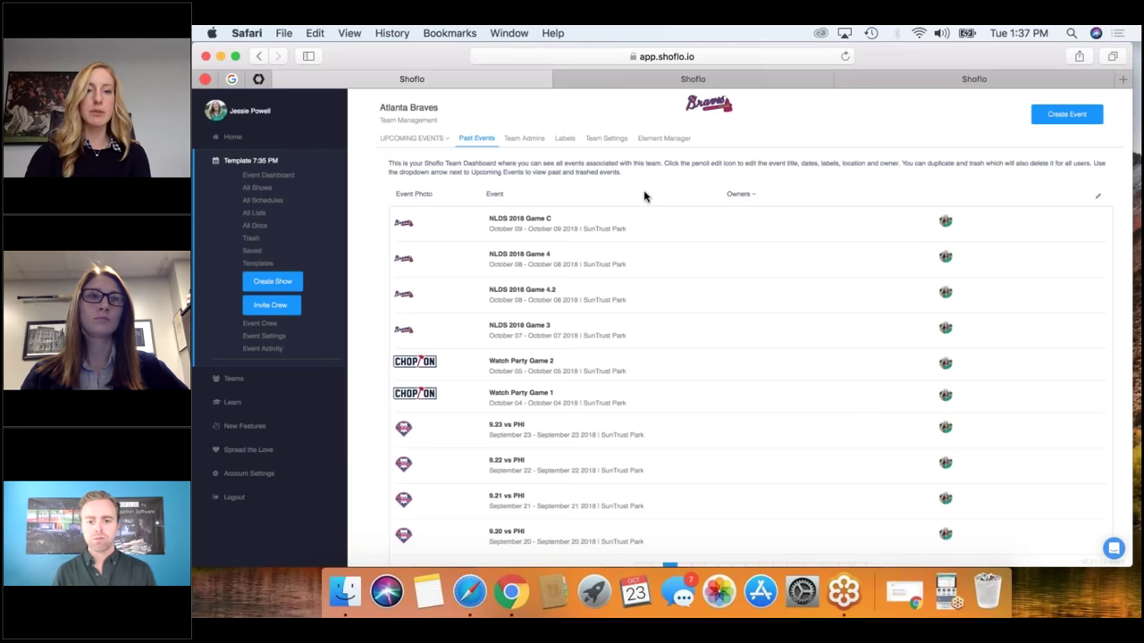
pyautogui.scroll(-2, 643, 195)
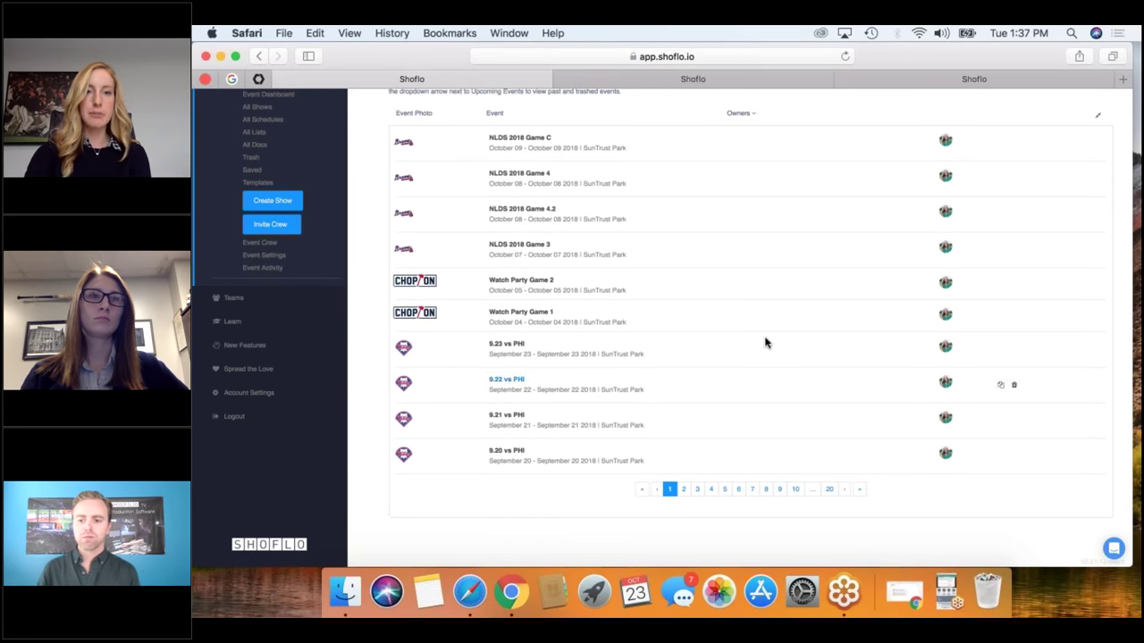
pyautogui.scroll(2, 763, 342)
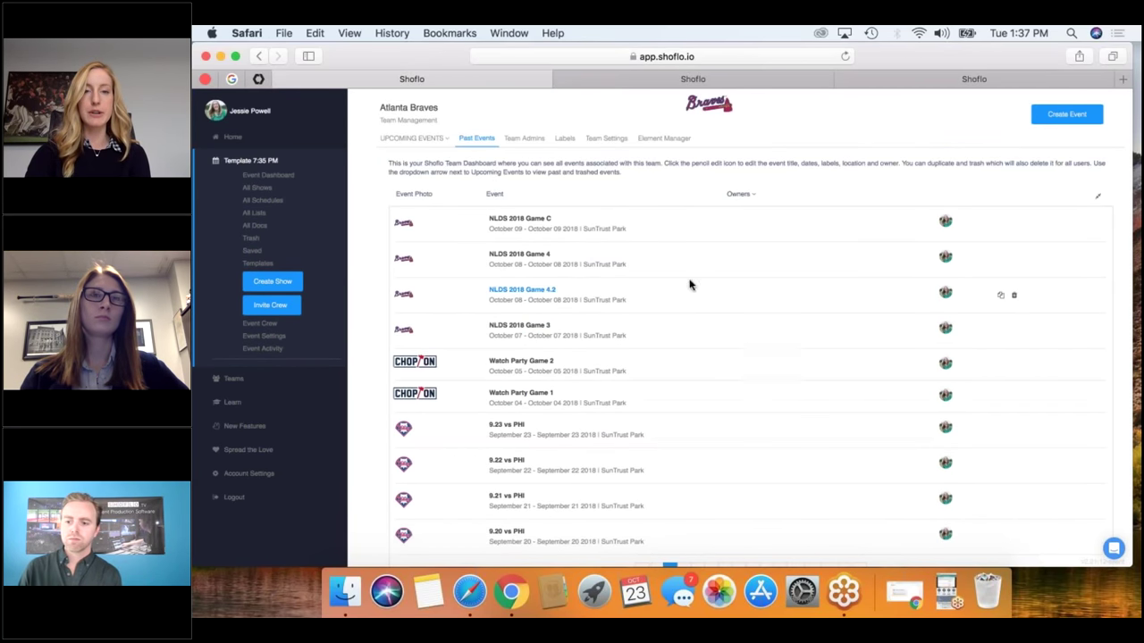
pyautogui.scroll(-2, 753, 400)
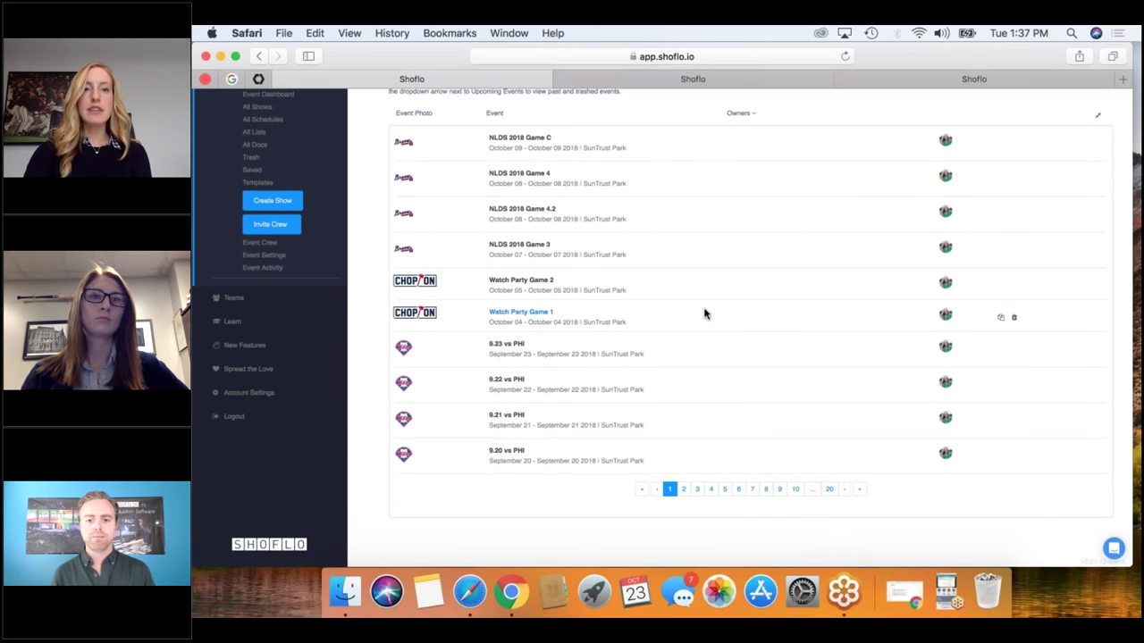
pyautogui.scroll(2, 703, 313)
pyautogui.click(429, 140)
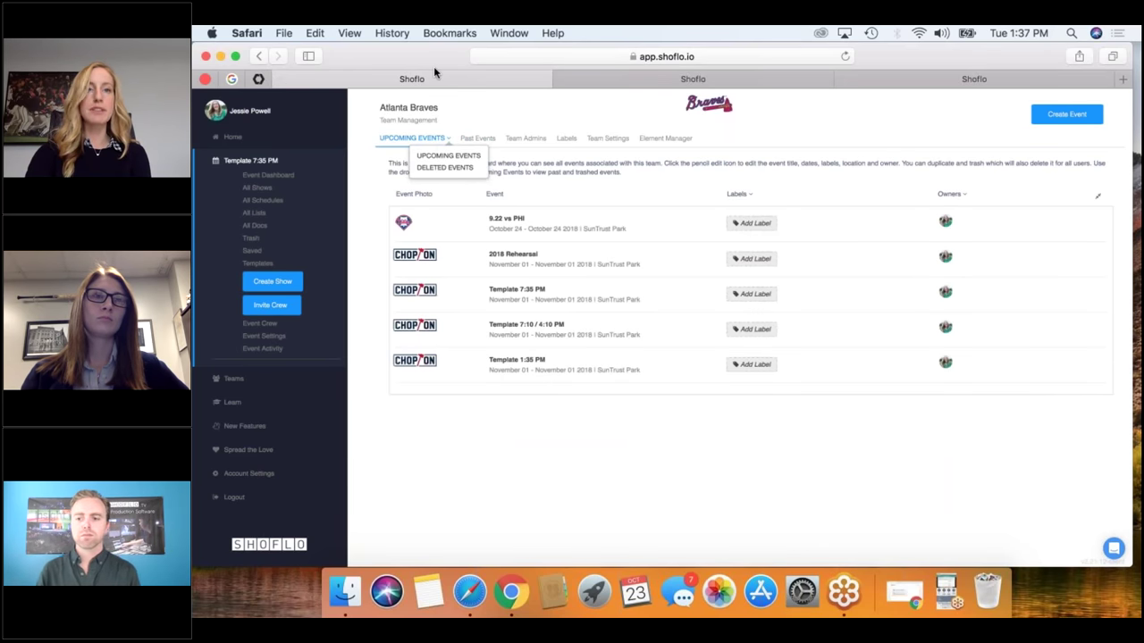
pyautogui.click(479, 103)
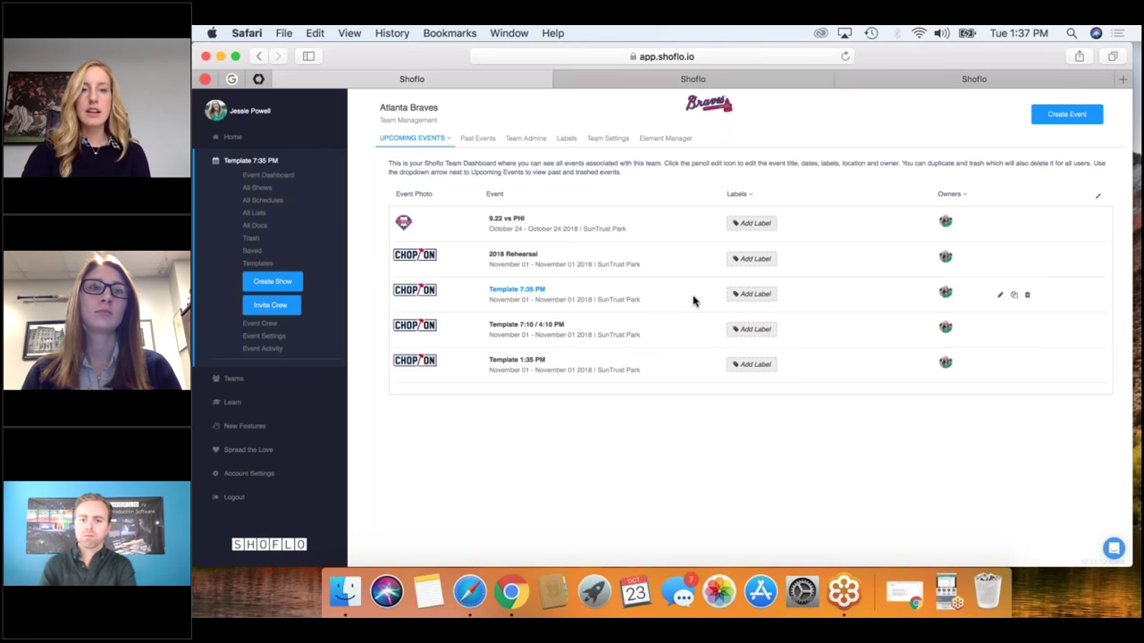
# Duplicate Template 7:35 PM as '10.24 vs TBD', starting and ending October 24, 2018.
pyautogui.click(1014, 296)
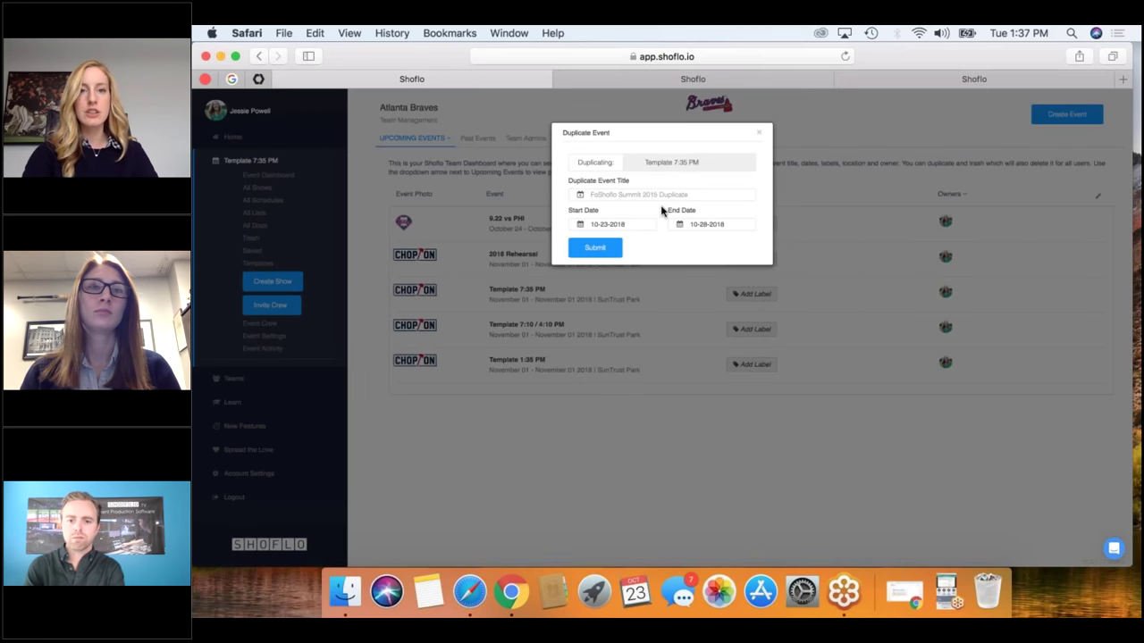
pyautogui.click(623, 193)
pyautogui.write('10.')
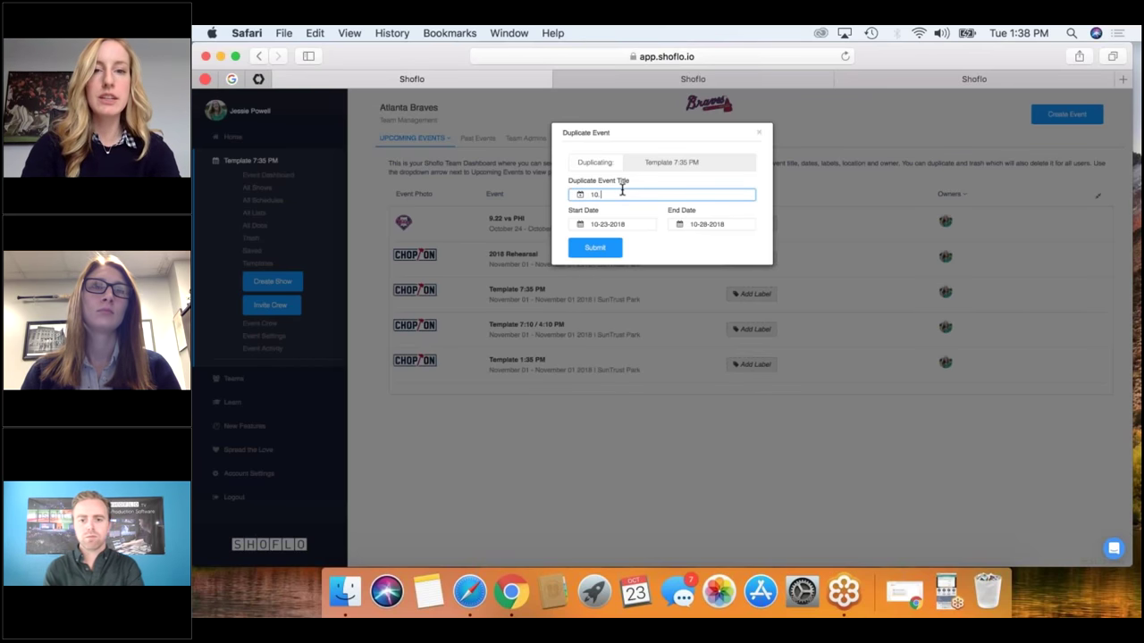
pyautogui.write('24 vs ')
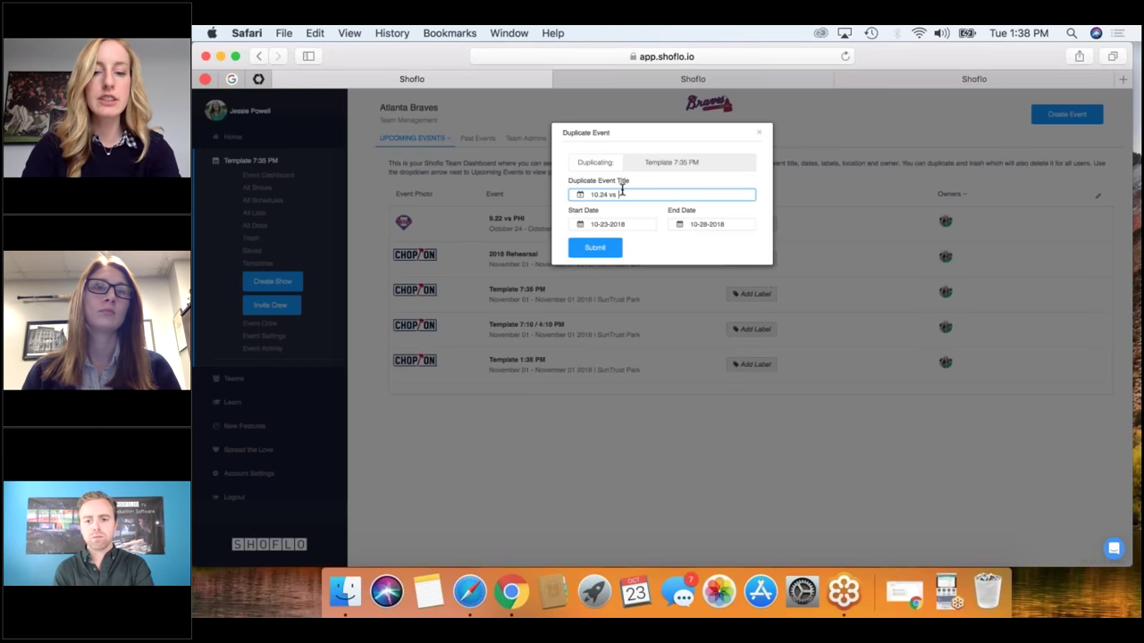
pyautogui.write('TBD')
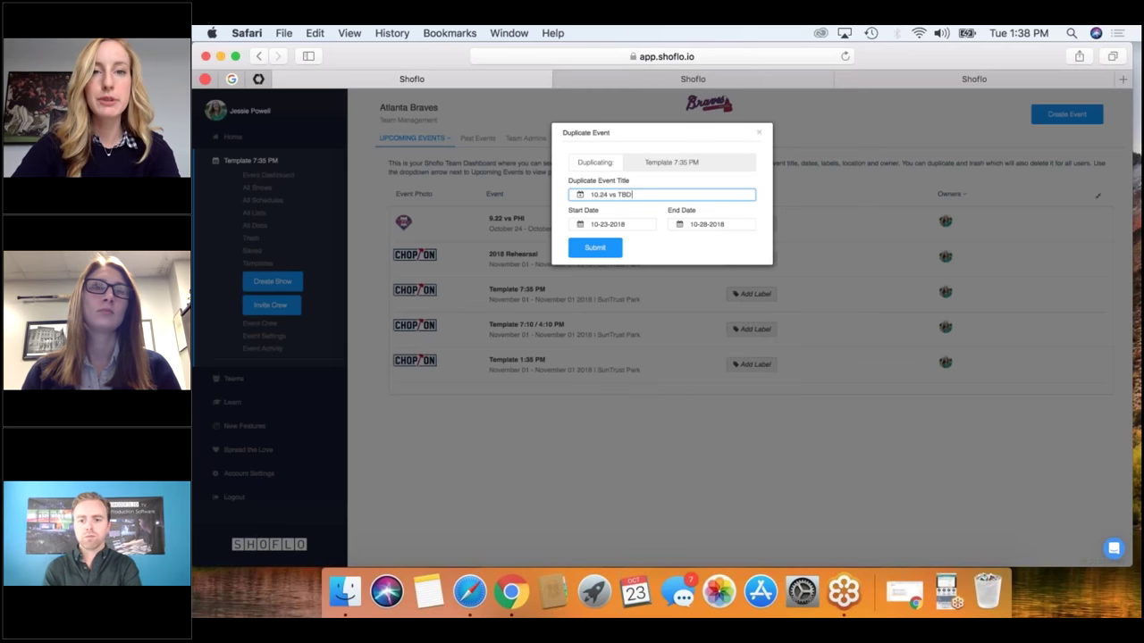
pyautogui.click(630, 224)
pyautogui.click(632, 181)
pyautogui.press('Tab')
pyautogui.click(714, 181)
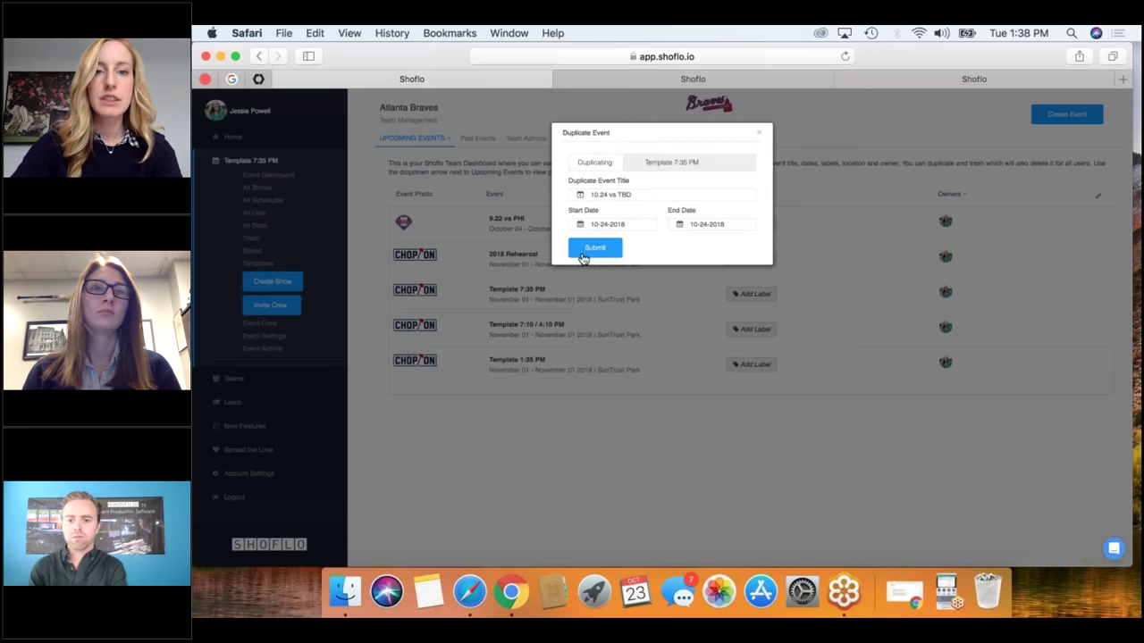
pyautogui.click(594, 249)
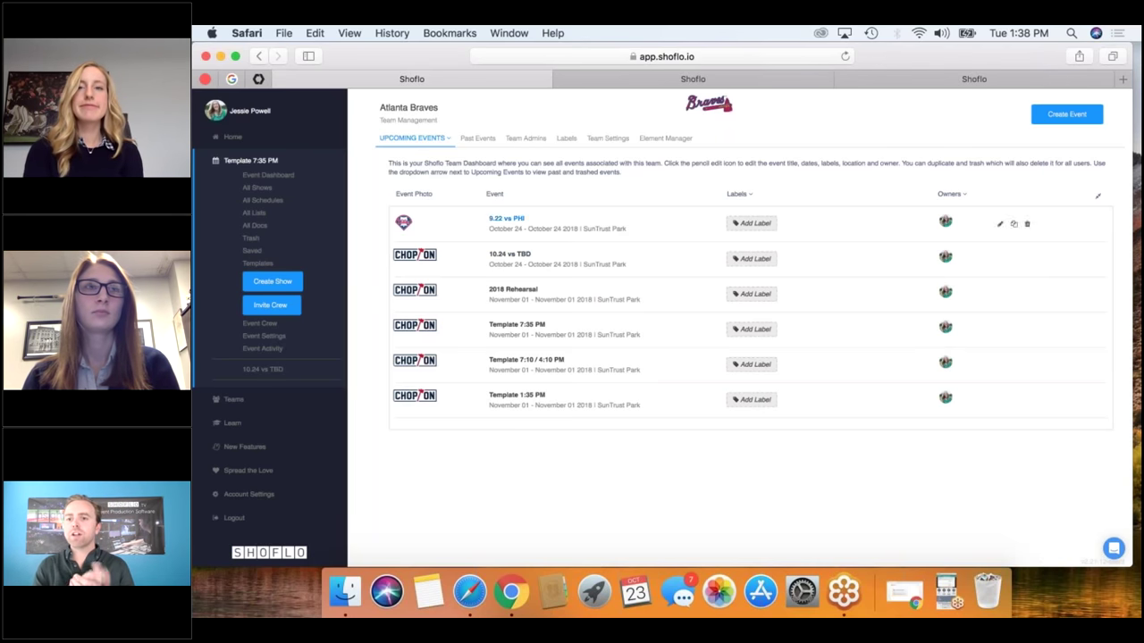
# Move the Safari window aside to reveal the Game 41 vs El Paso Game Log rundown.
pyautogui.moveTo(889, 59); pyautogui.dragTo(889, 70)
pyautogui.moveTo(888, 147); pyautogui.dragTo(888, 308)
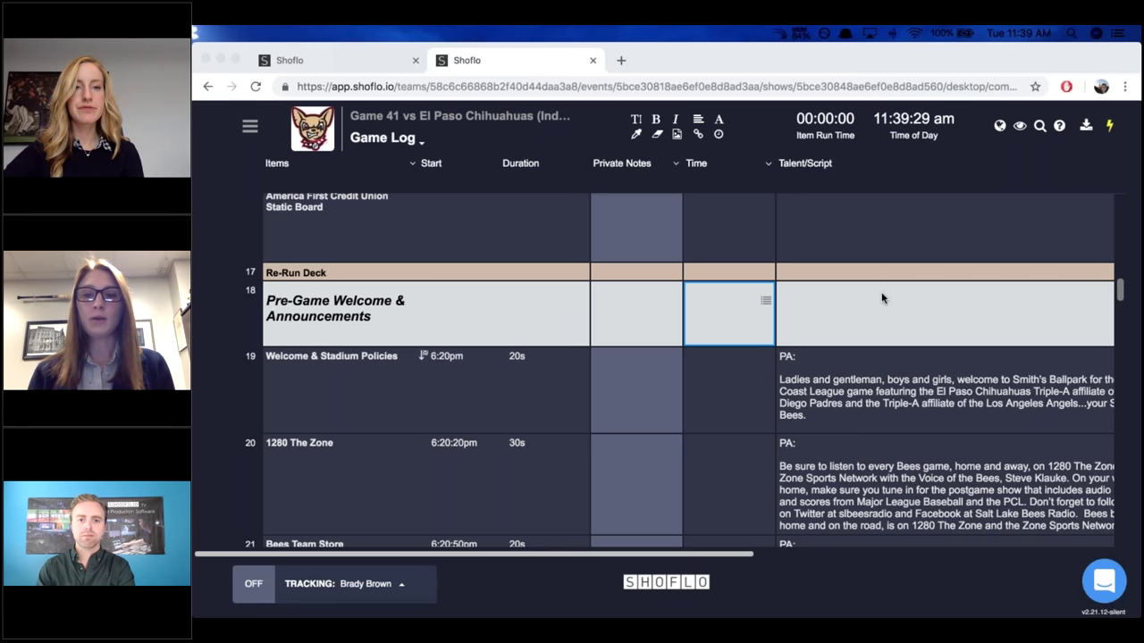
pyautogui.scroll(-3, 881, 298)
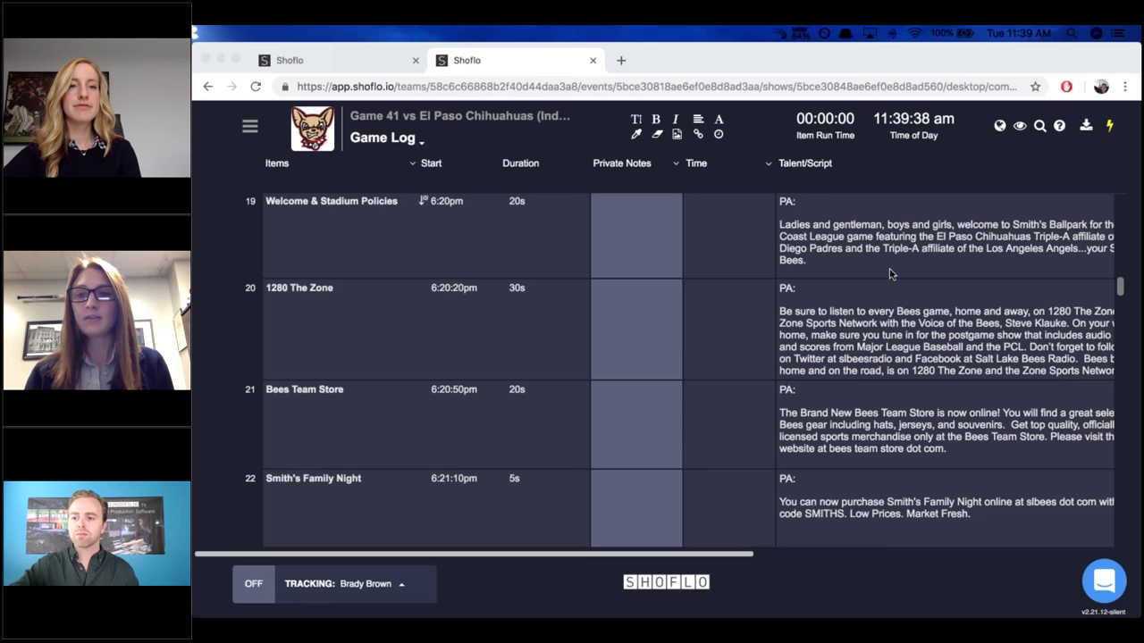
pyautogui.scroll(-3, 661, 290)
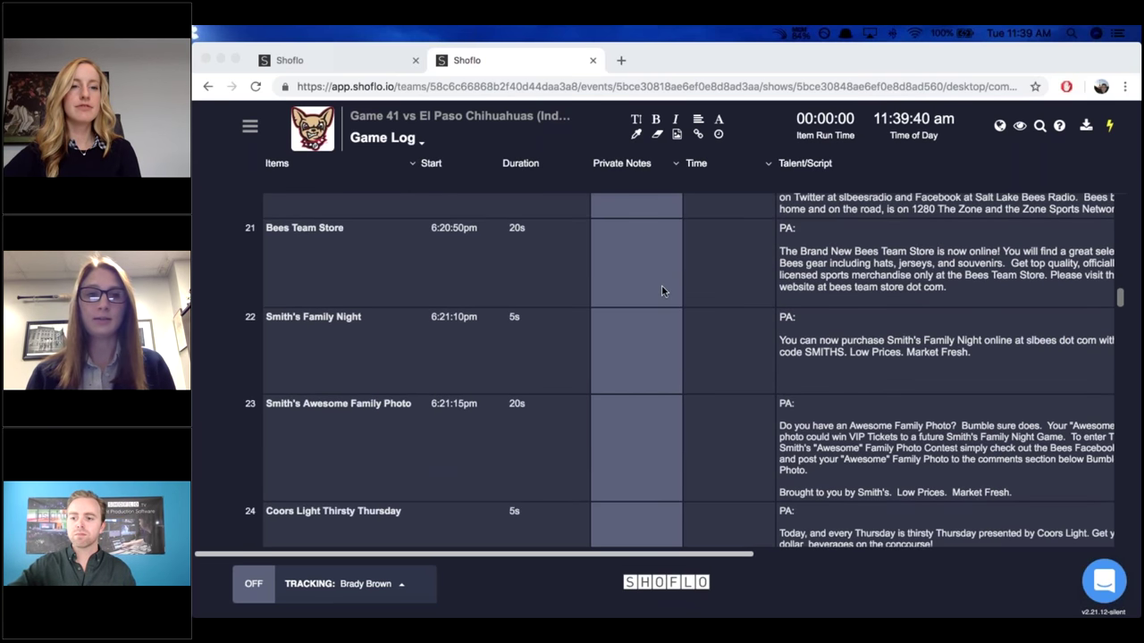
pyautogui.scroll(-3, 661, 290)
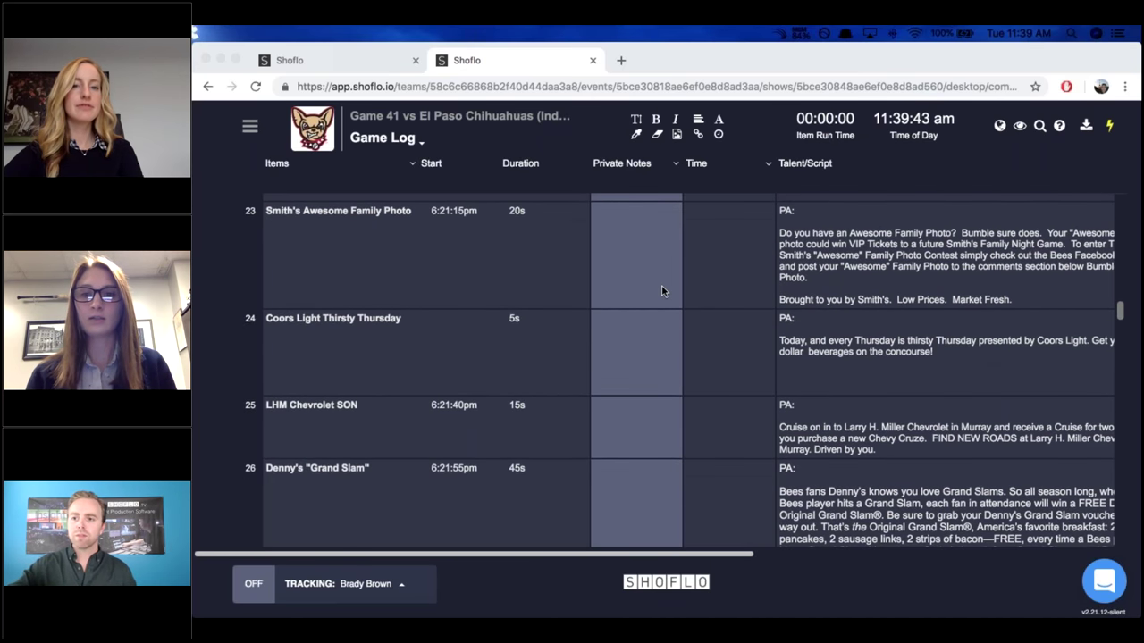
pyautogui.scroll(-4, 662, 291)
pyautogui.scroll(-3, 789, 277)
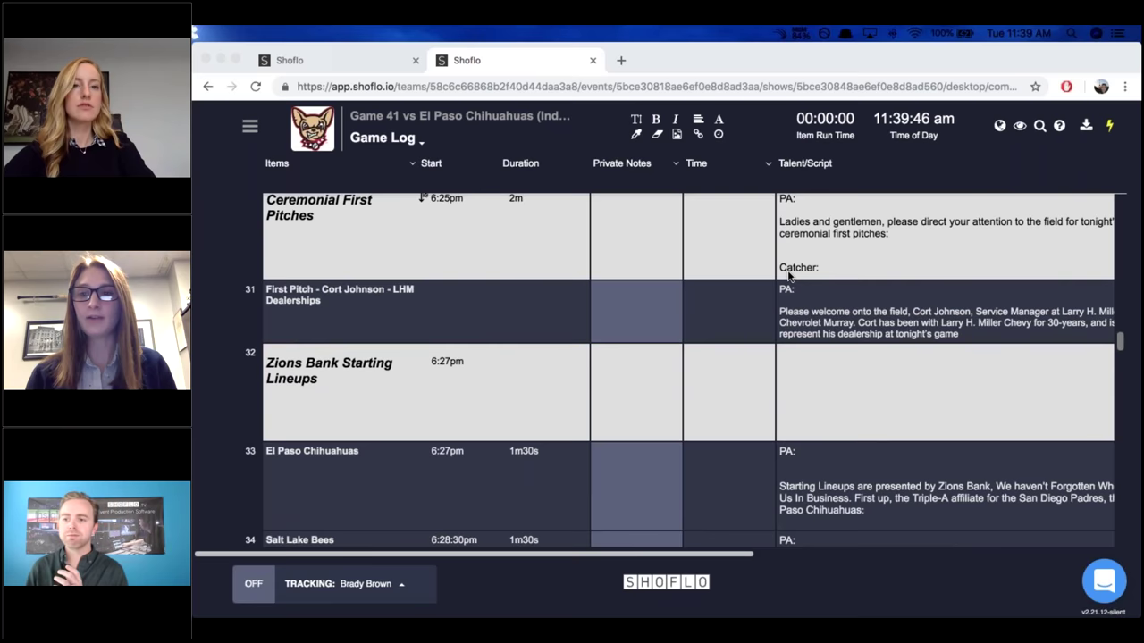
pyautogui.moveTo(1119, 341); pyautogui.dragTo(1118, 309)
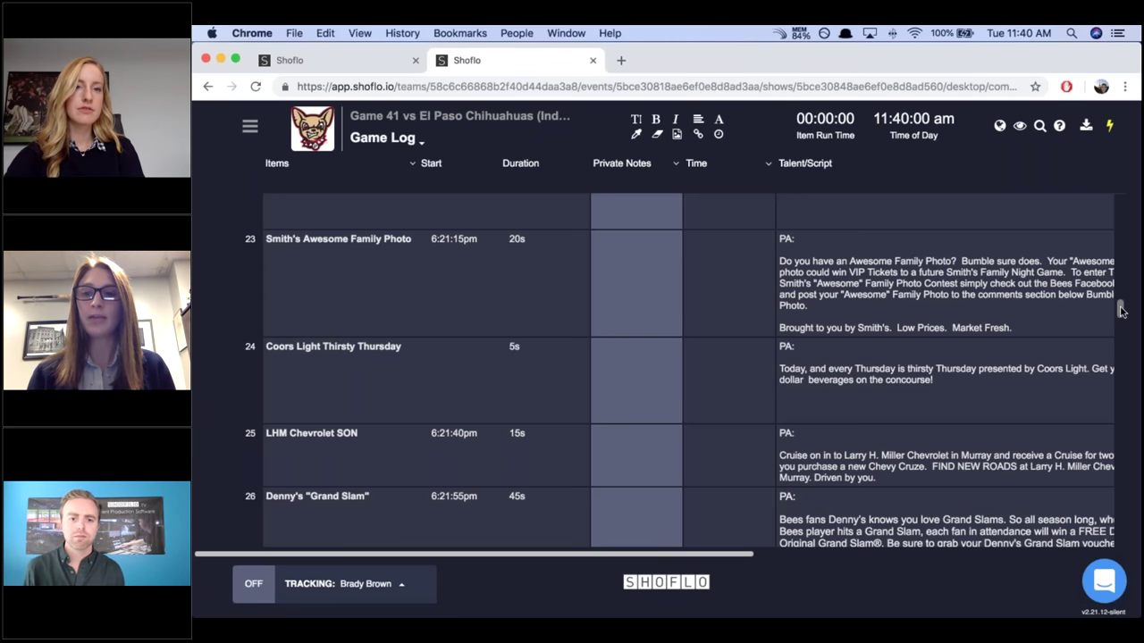
pyautogui.moveTo(935, 299)
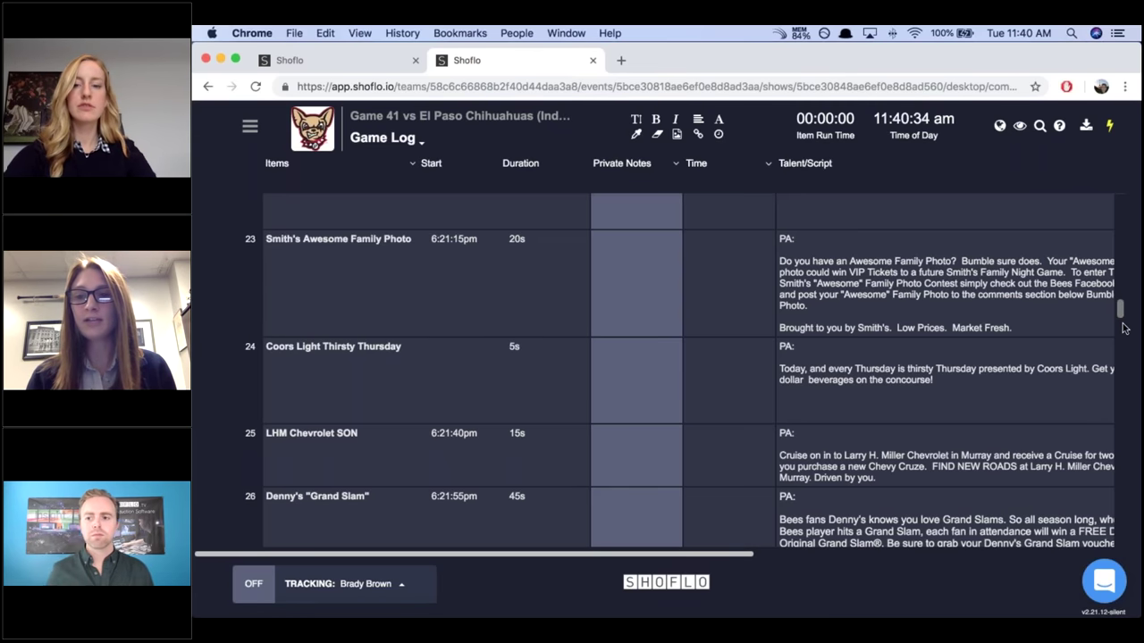
pyautogui.scroll(-5, 1124, 337)
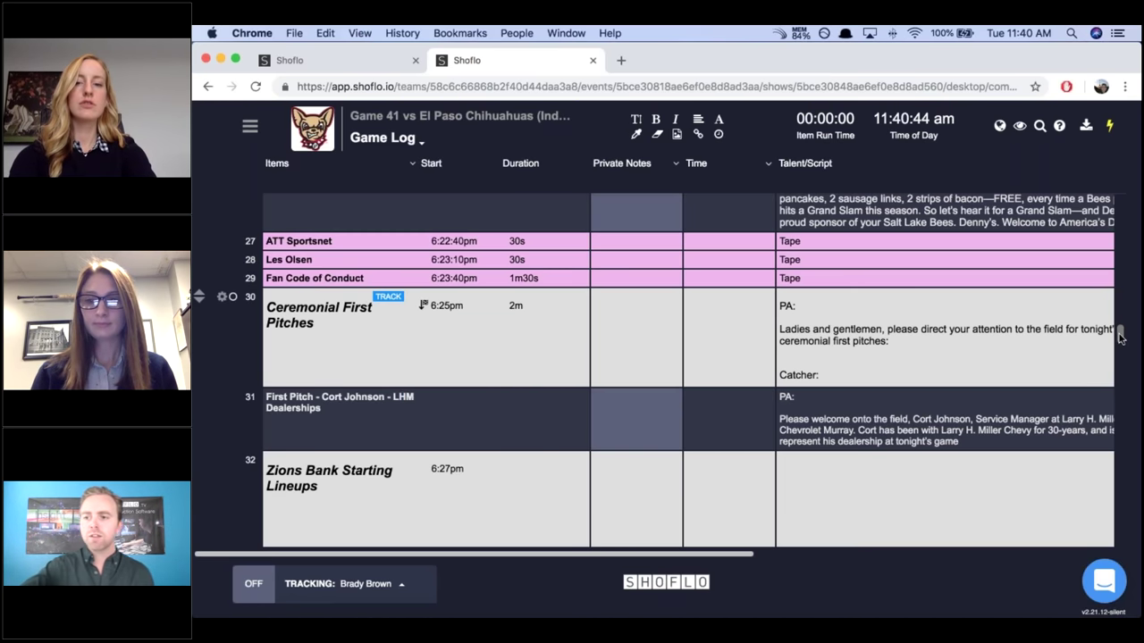
pyautogui.scroll(1, 1122, 268)
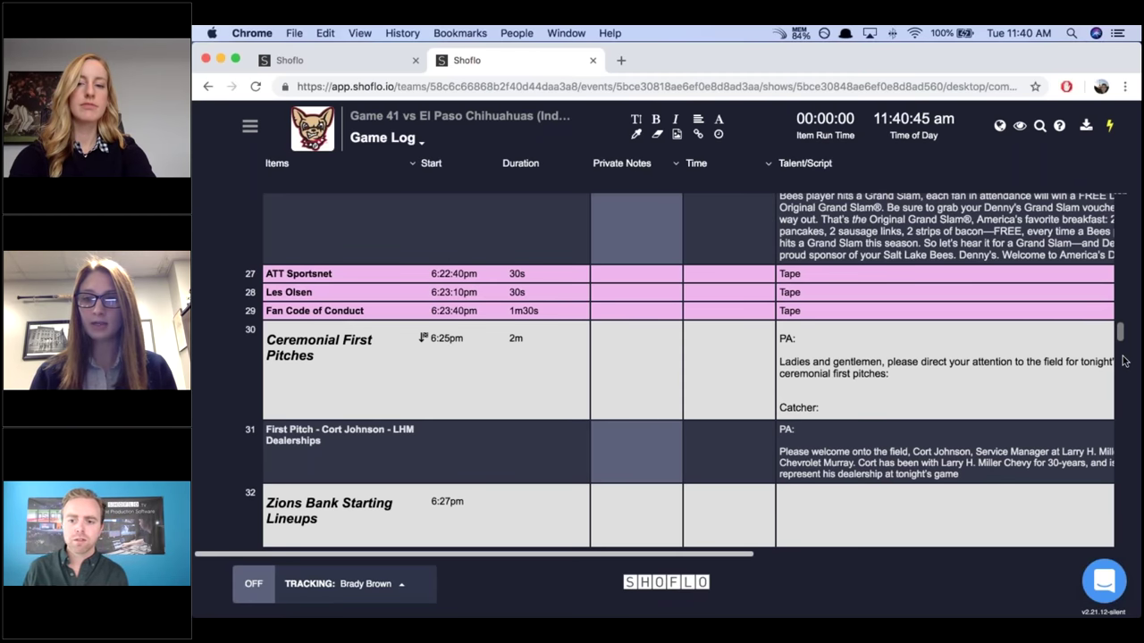
pyautogui.scroll(10, 1124, 360)
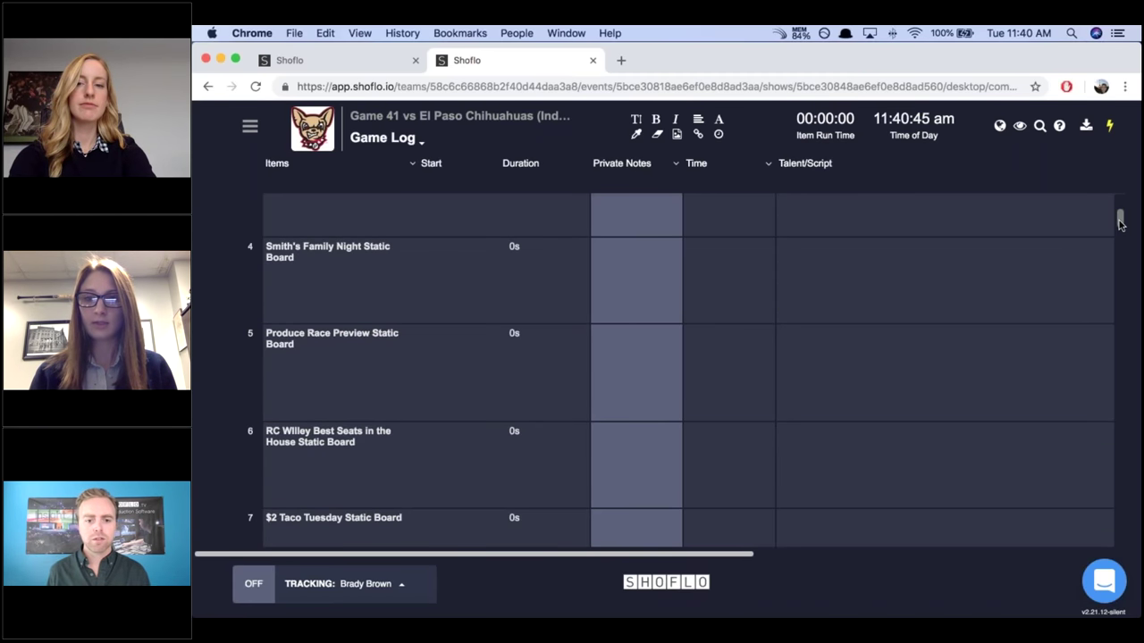
pyautogui.moveTo(1120, 223); pyautogui.dragTo(1115, 207)
pyautogui.scroll(-5, 941, 230)
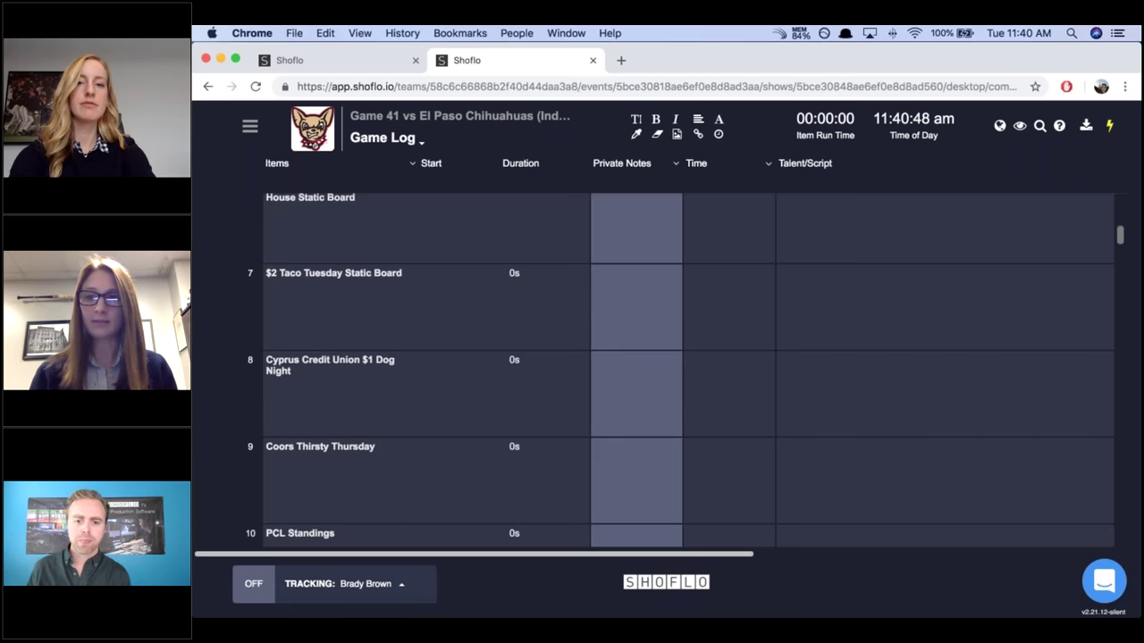
pyautogui.scroll(1, 1124, 250)
# Change the Welcome to Smith's Ballpark Static Board start time from 5:15pm to 6:15pm.
pyautogui.moveTo(1120, 219); pyautogui.dragTo(1116, 201)
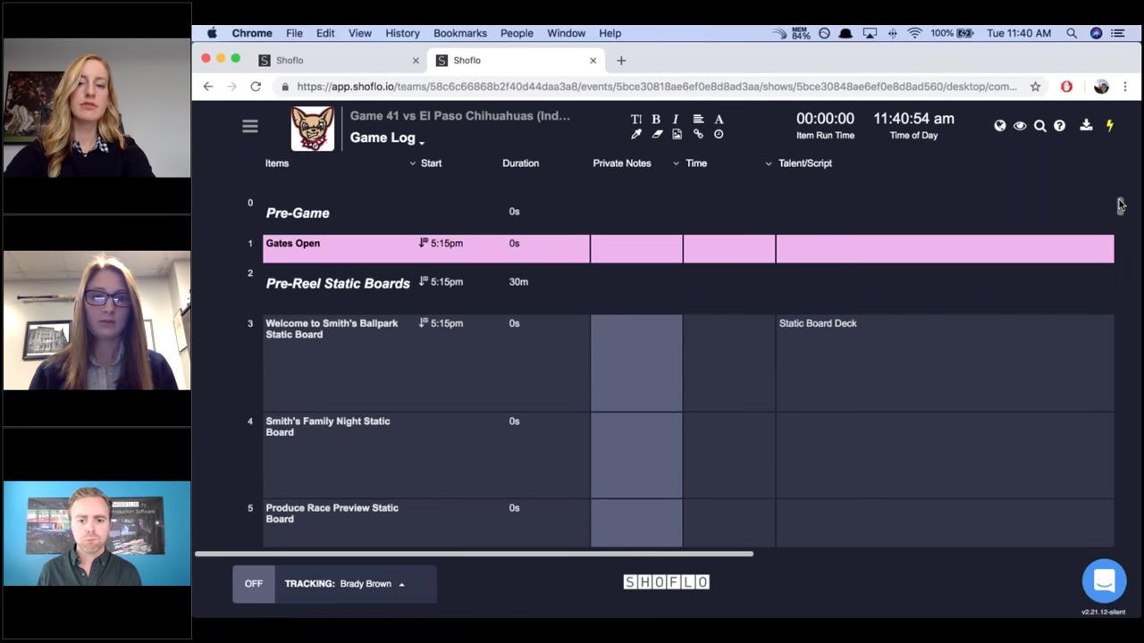
pyautogui.moveTo(301, 298)
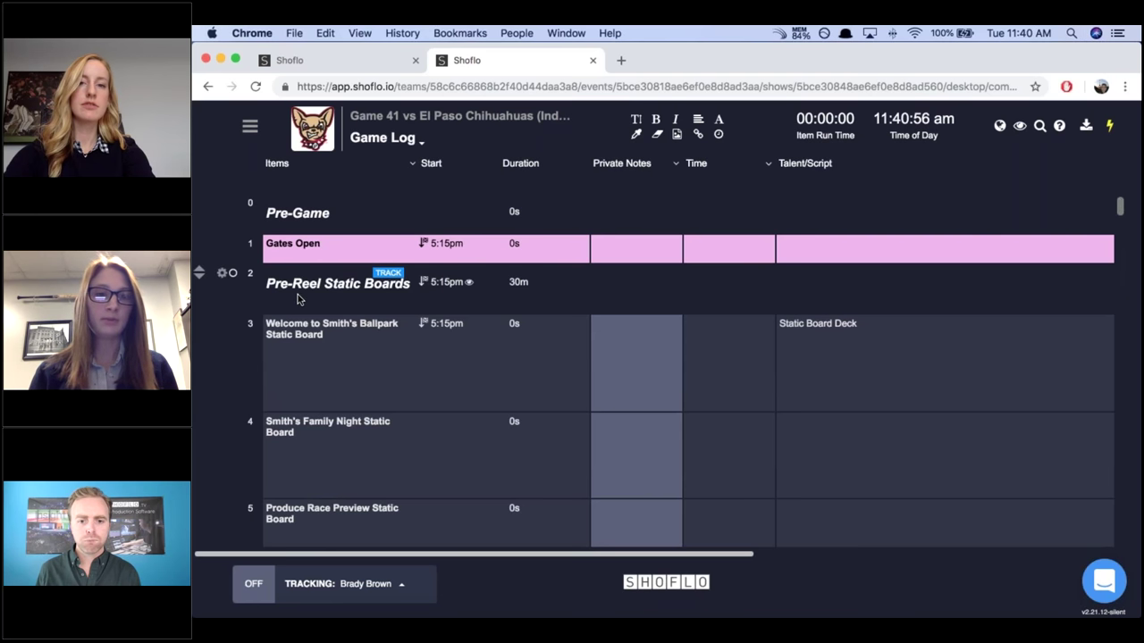
pyautogui.moveTo(428, 327)
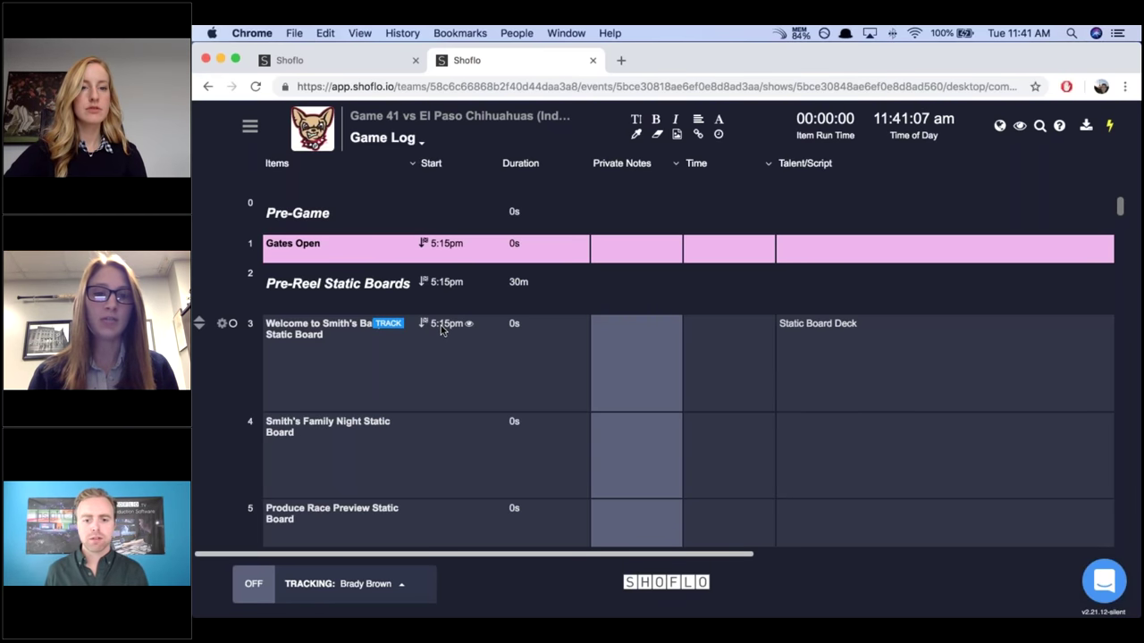
pyautogui.click(441, 329)
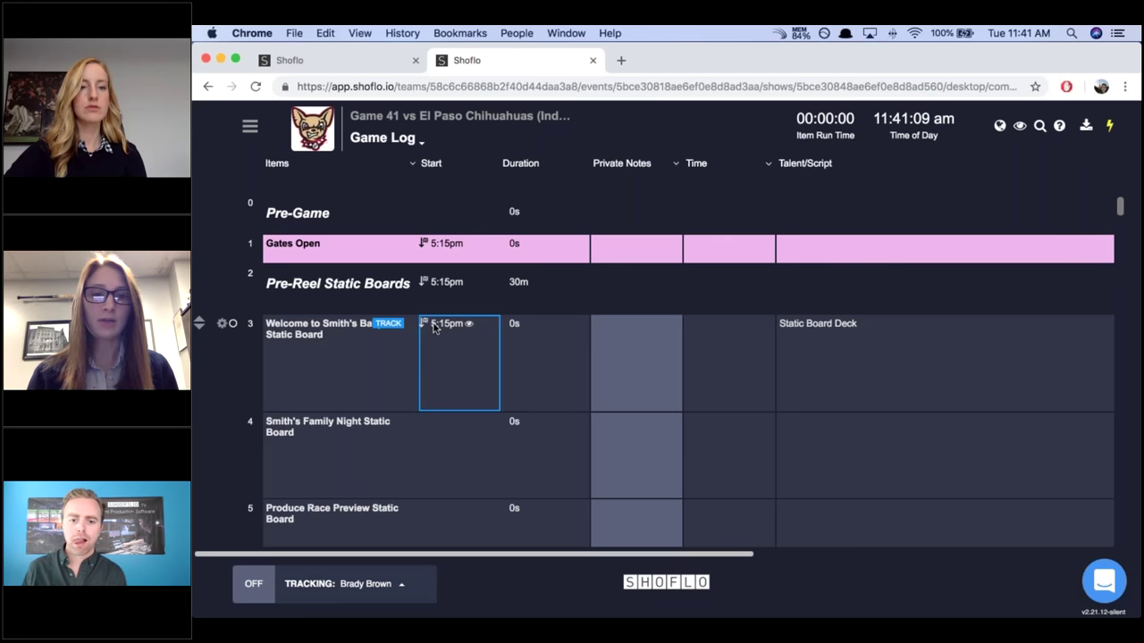
pyautogui.click(434, 327)
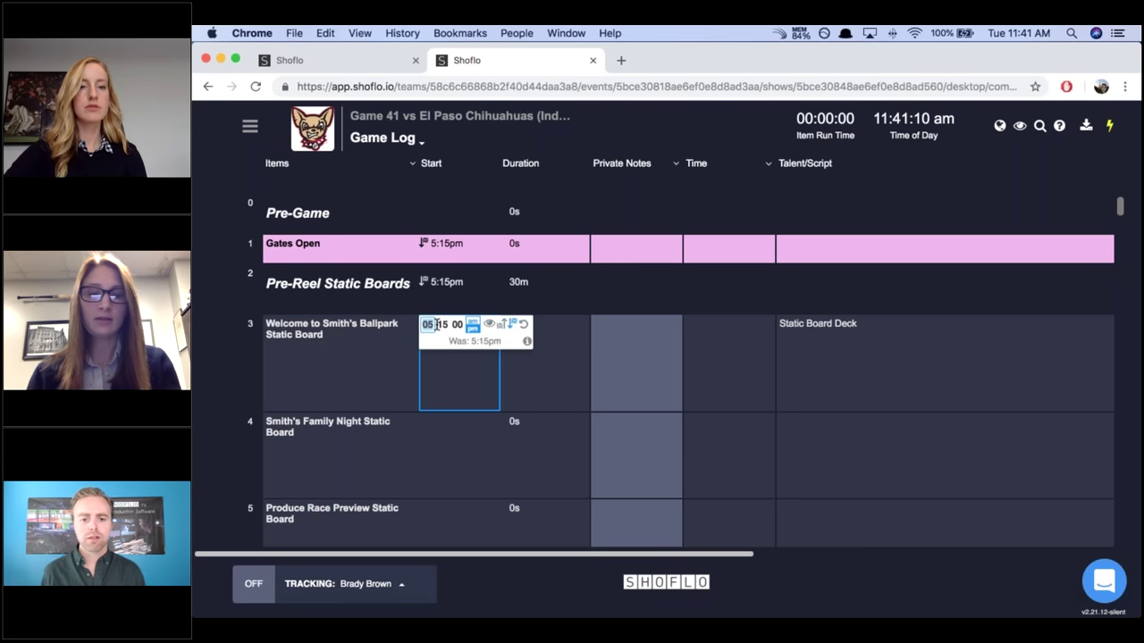
pyautogui.write('6')
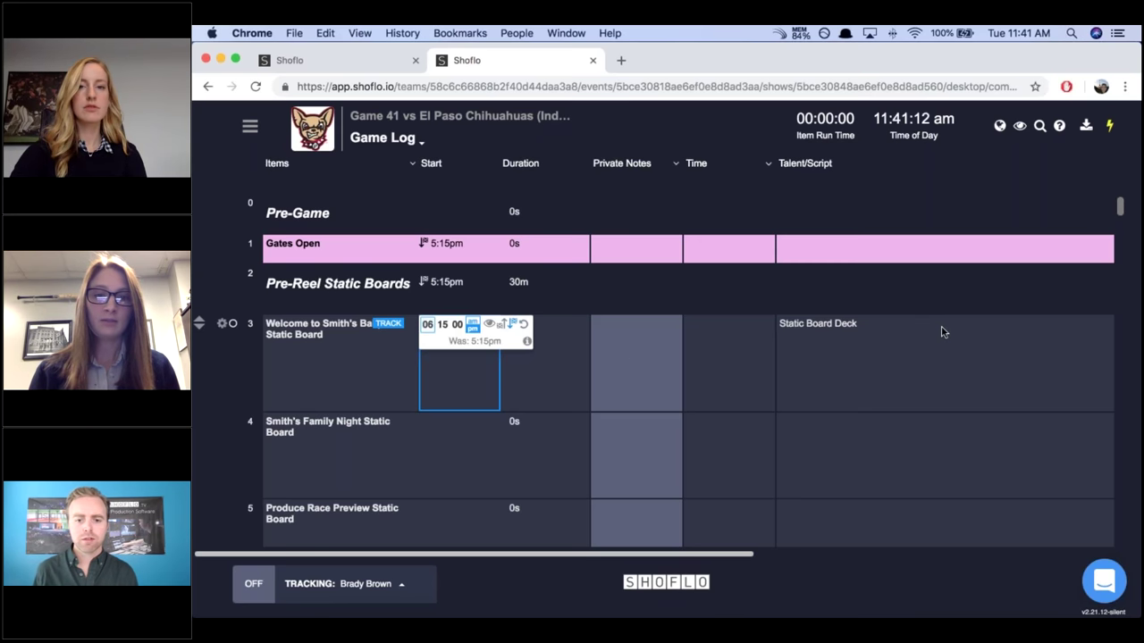
pyautogui.click(839, 368)
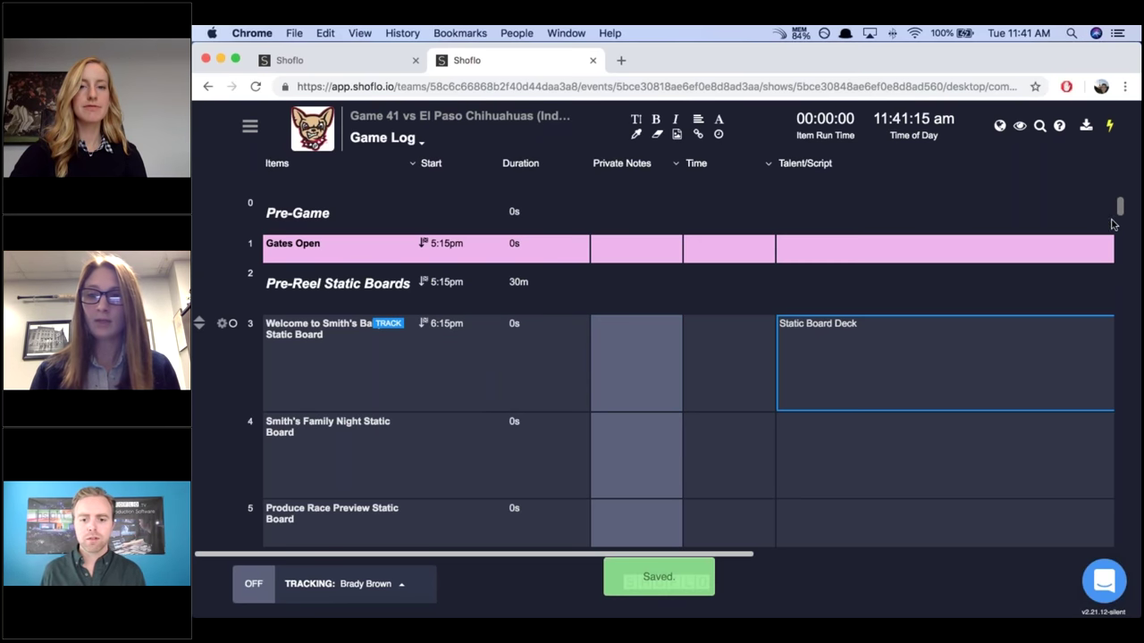
# Scroll the Game Log down to row 30, Ceremonial First Pitches at 6:25pm.
pyautogui.scroll(-5, 1123, 248)
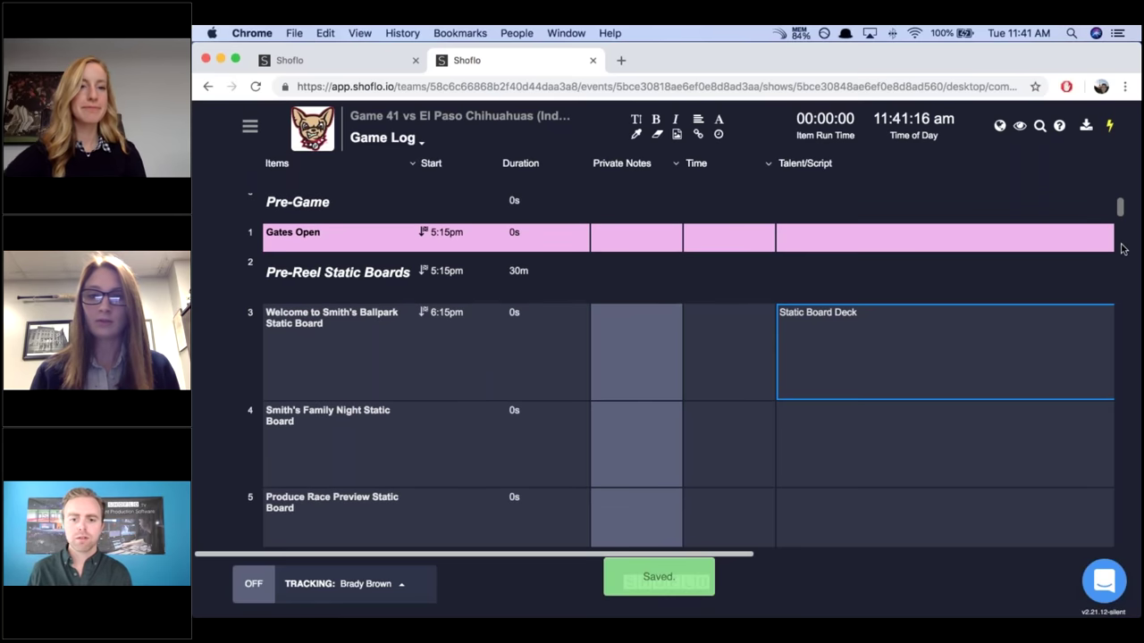
pyautogui.scroll(-5, 1124, 313)
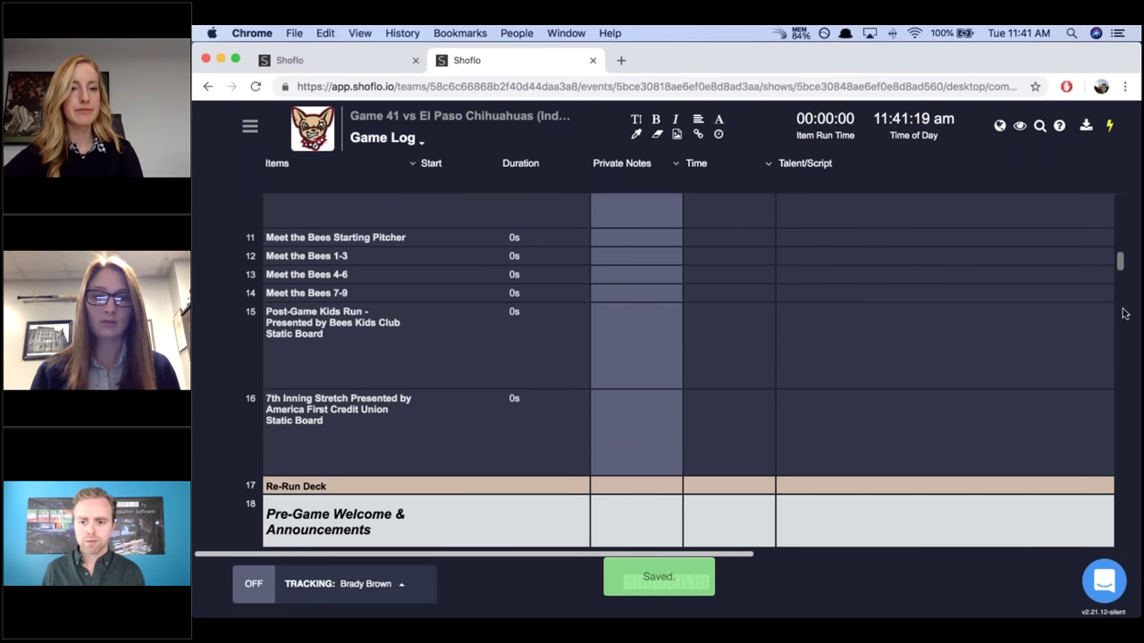
pyautogui.scroll(-10, 1124, 332)
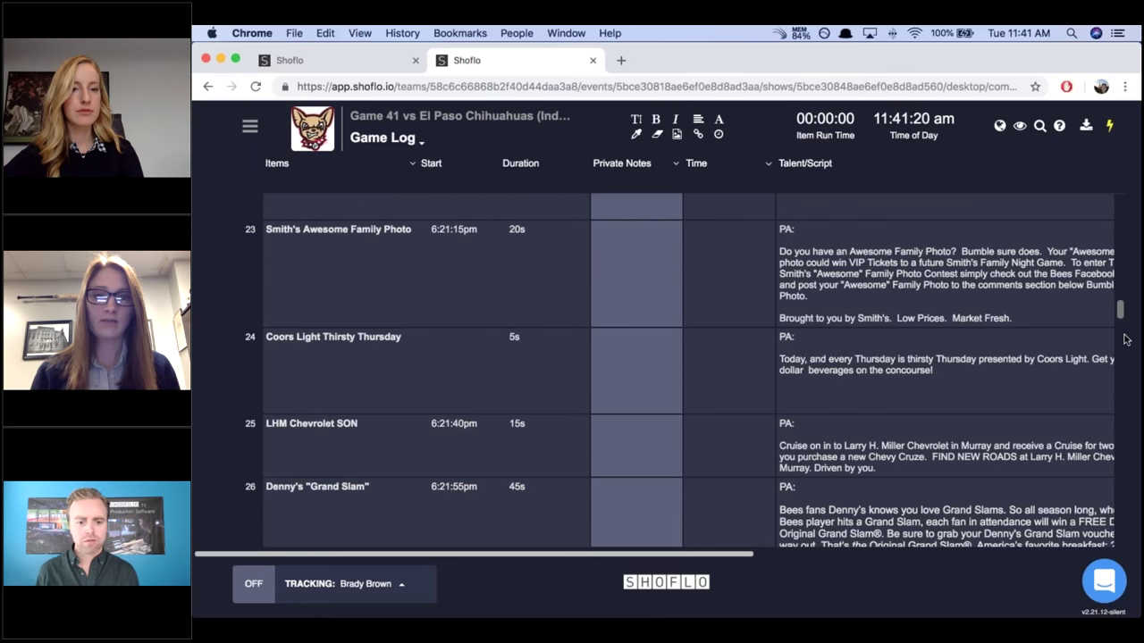
pyautogui.scroll(-2, 1124, 324)
pyautogui.scroll(3, 435, 285)
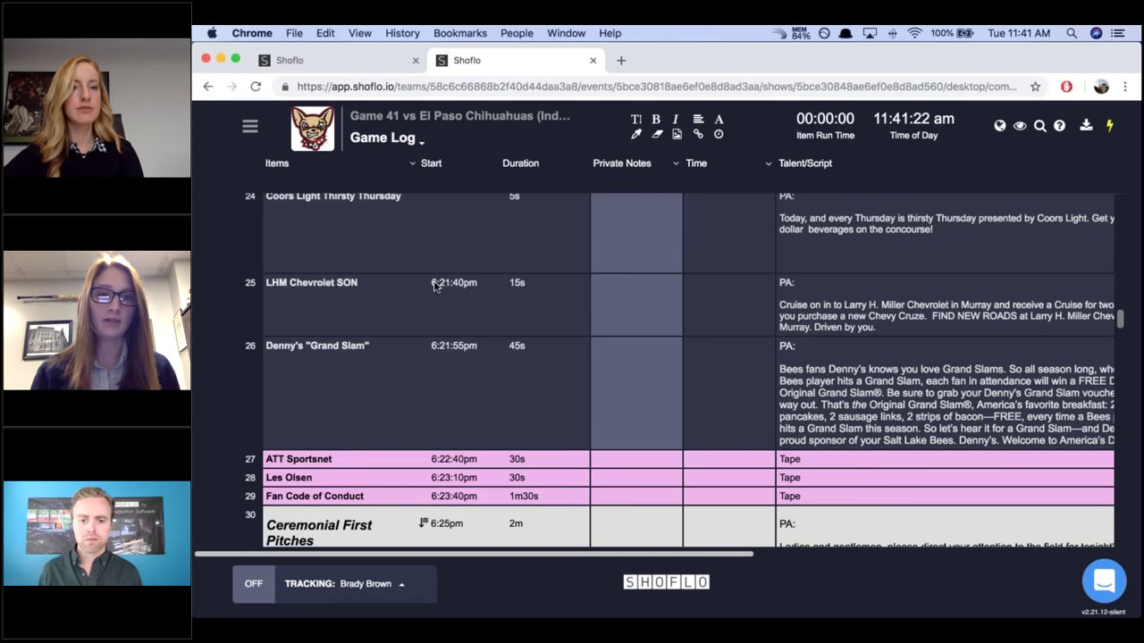
pyautogui.scroll(1, 446, 500)
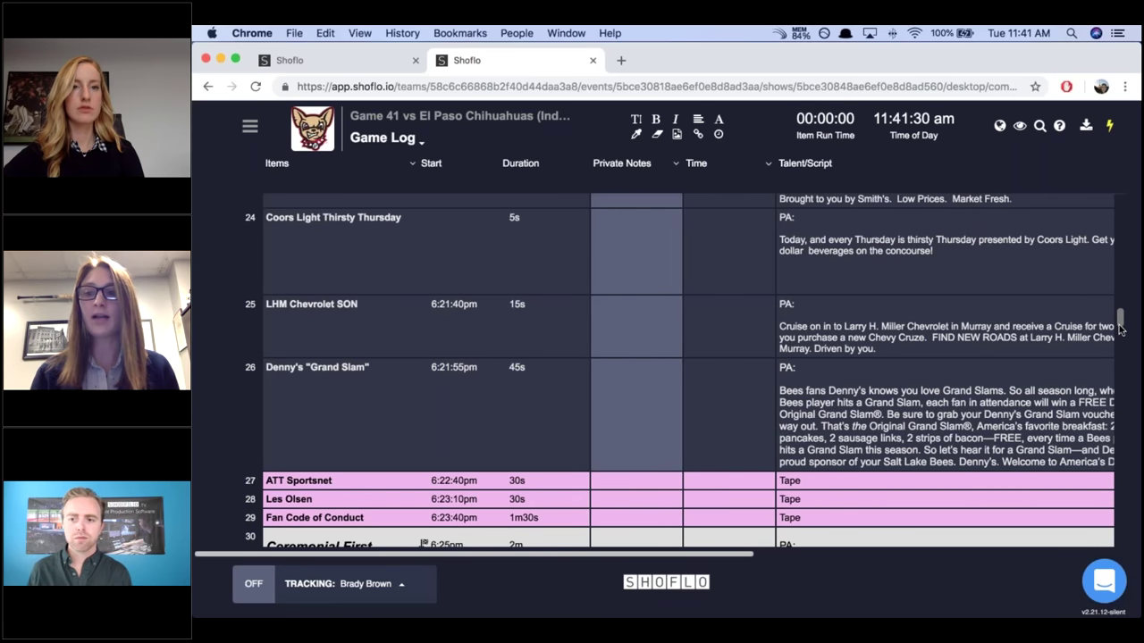
pyautogui.scroll(-3, 1121, 328)
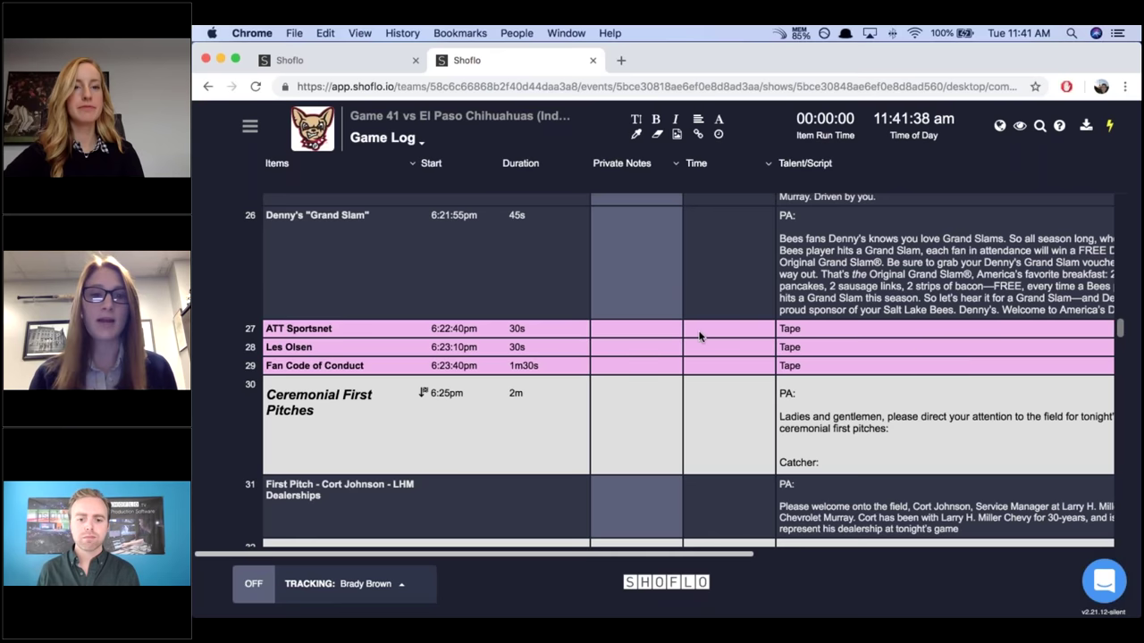
pyautogui.moveTo(510, 401)
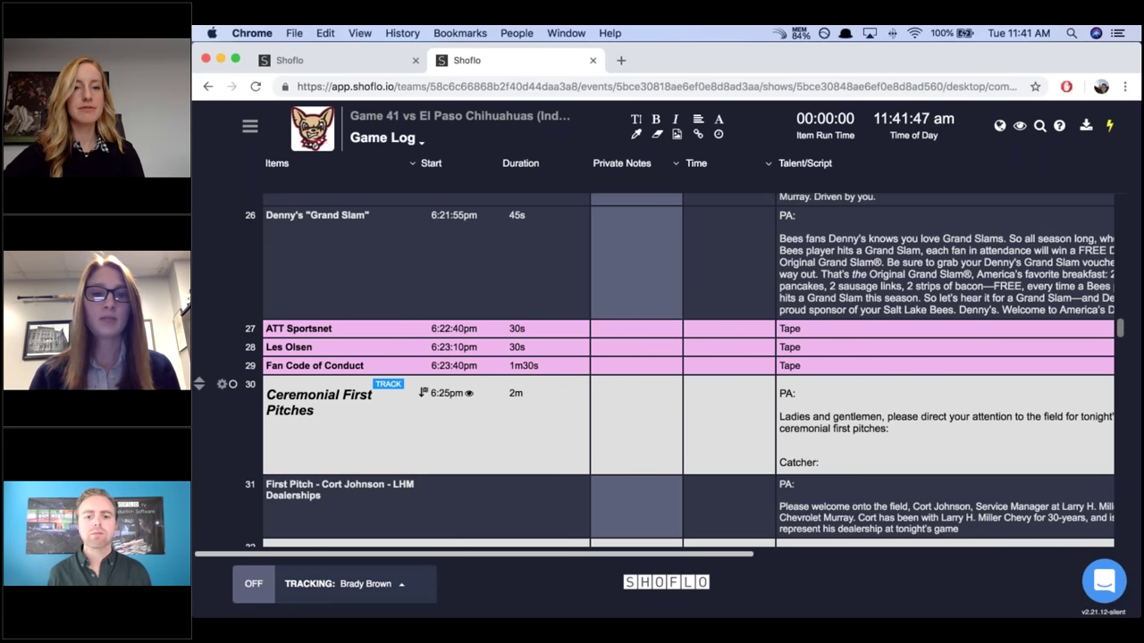
# Set the Ceremonial First Pitches duration to 5m instead of 2m.
pyautogui.click(514, 396)
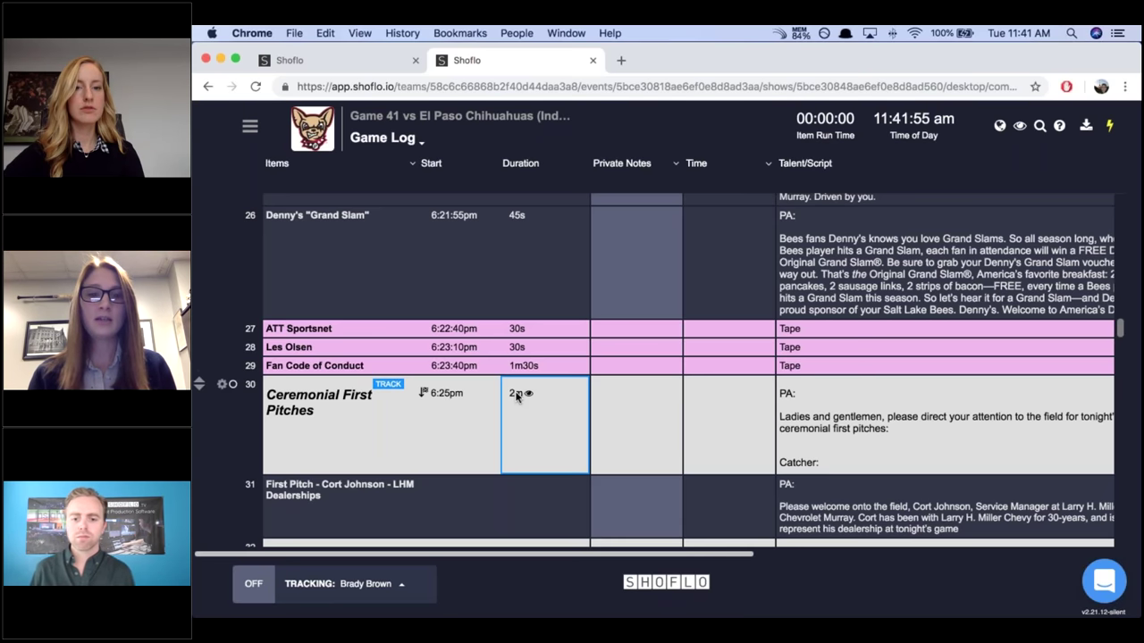
pyautogui.click(515, 397)
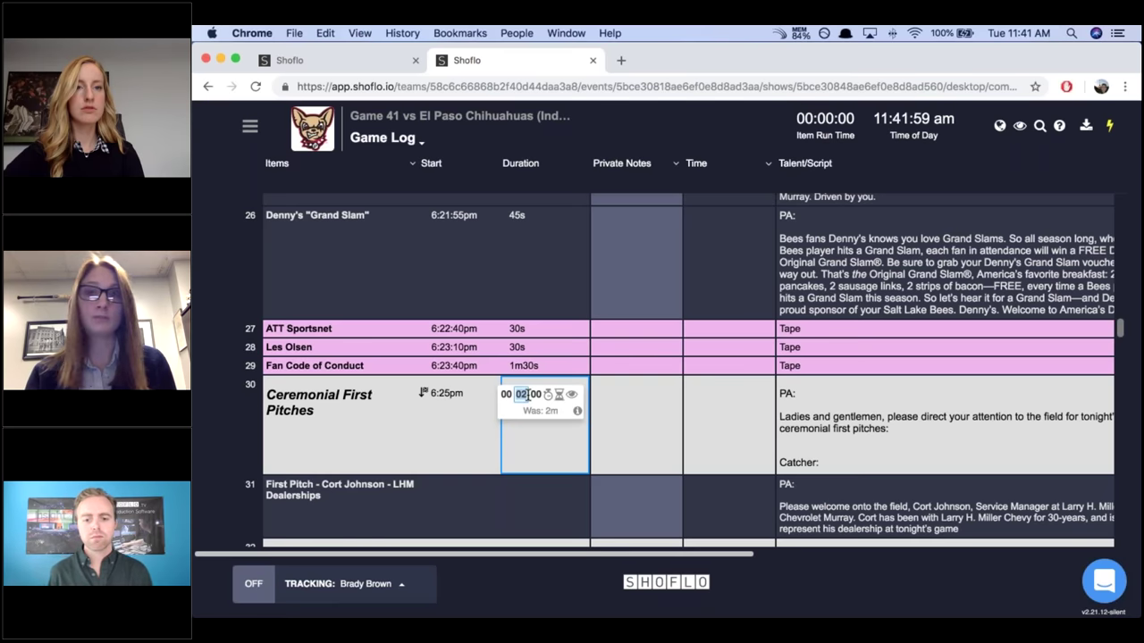
pyautogui.write('00 5')
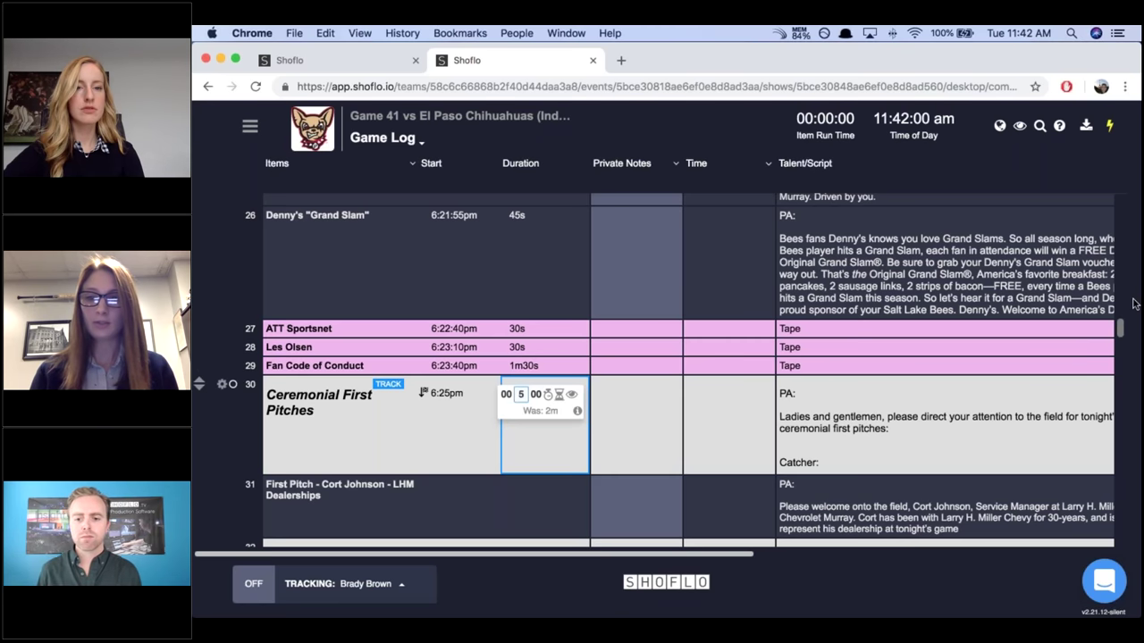
pyautogui.click(660, 415)
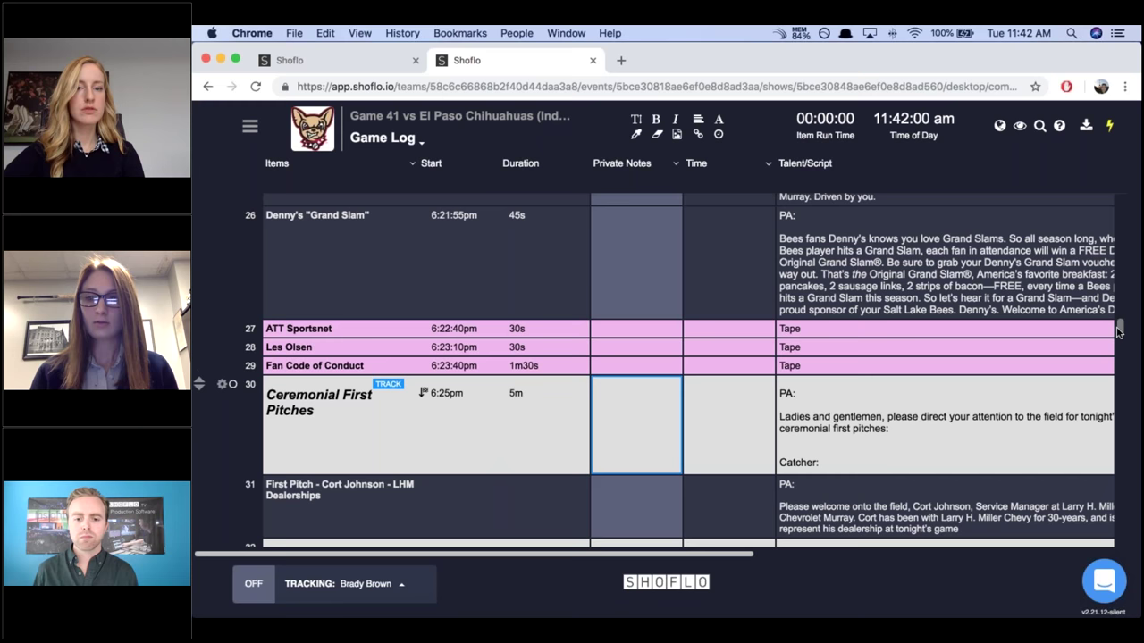
pyautogui.moveTo(1119, 331); pyautogui.dragTo(1119, 343)
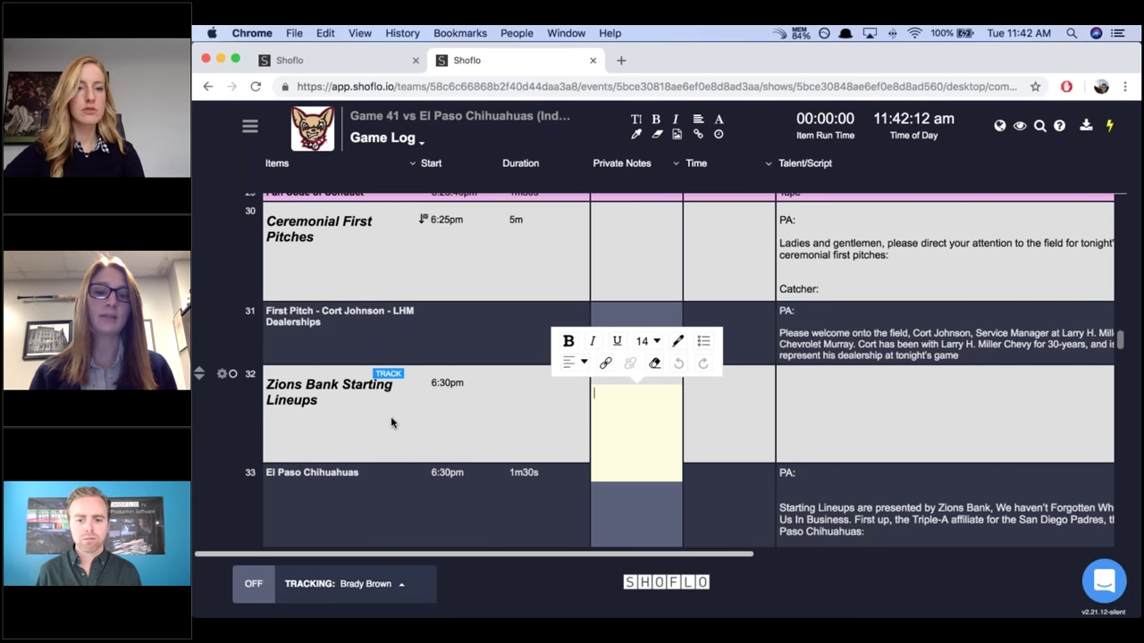
# Dismiss the Private Notes editor on Zions Bank Starting Lineups and scroll toward row 34.
pyautogui.click(390, 416)
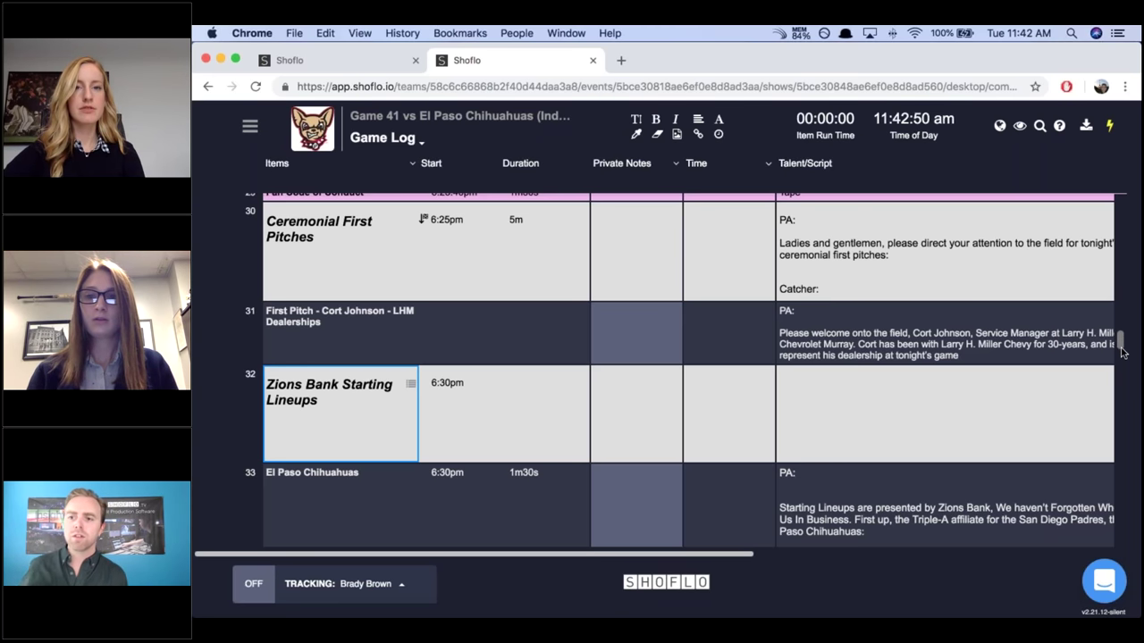
pyautogui.scroll(-8, 1123, 353)
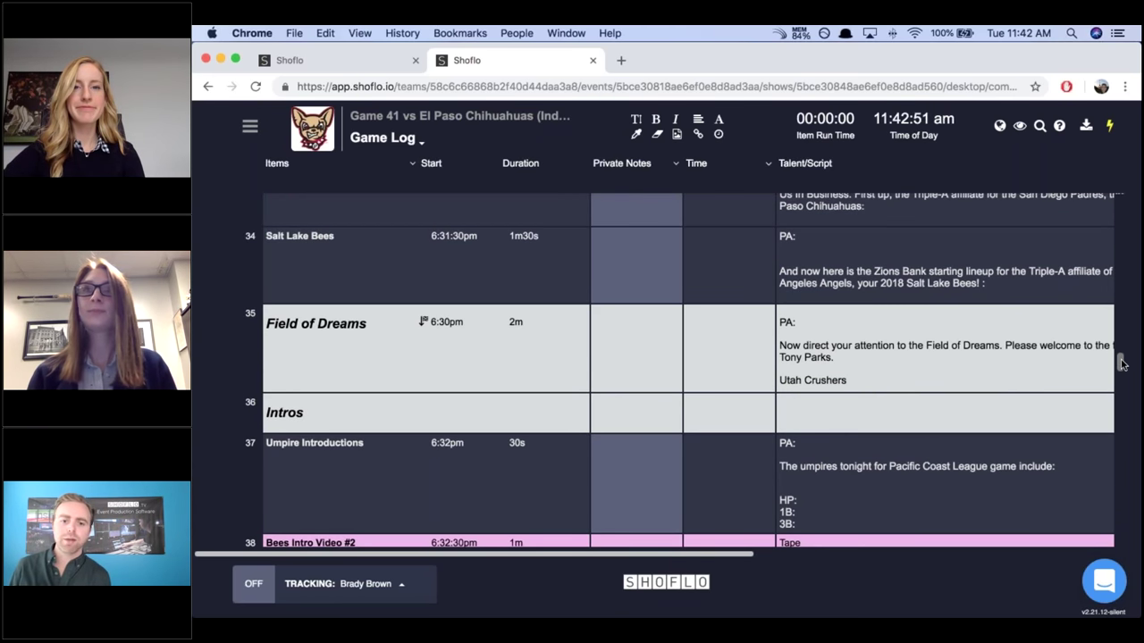
# Scroll the rundown to Field of Dreams at 6:30pm as the macOS Dictionary window appears.
pyautogui.scroll(-1, 1123, 363)
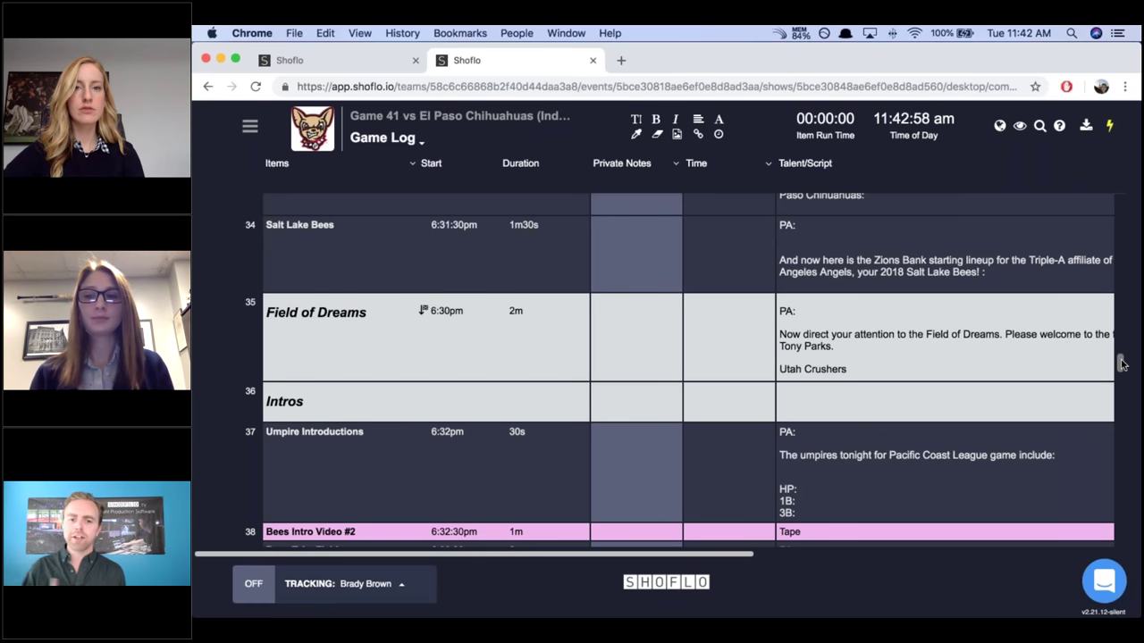
pyautogui.moveTo(1052, 343)
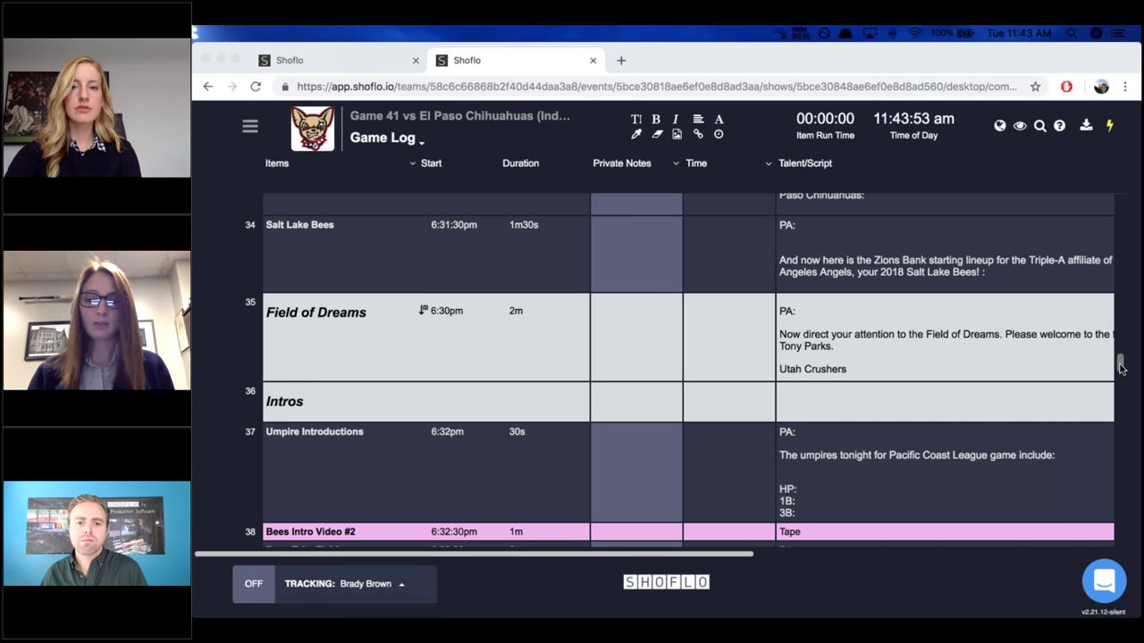
pyautogui.scroll(-5, 1120, 366)
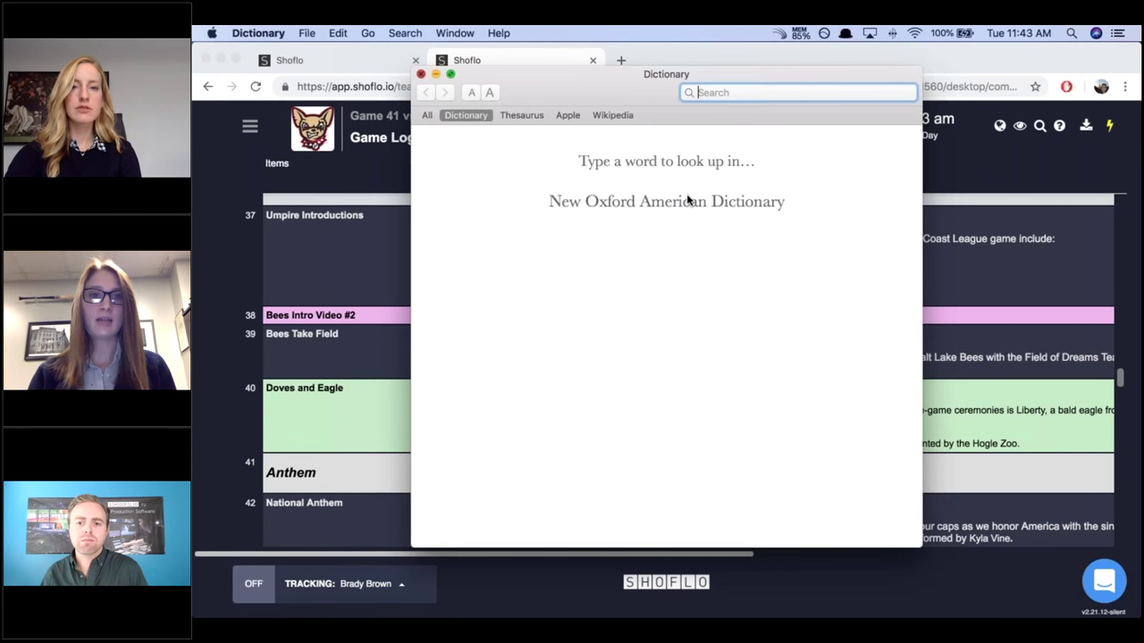
# Close the Dictionary window, return to Chrome, and scroll to row 56, RC Willey Best Seats.
pyautogui.press('super+w')
pyautogui.click(1121, 381)
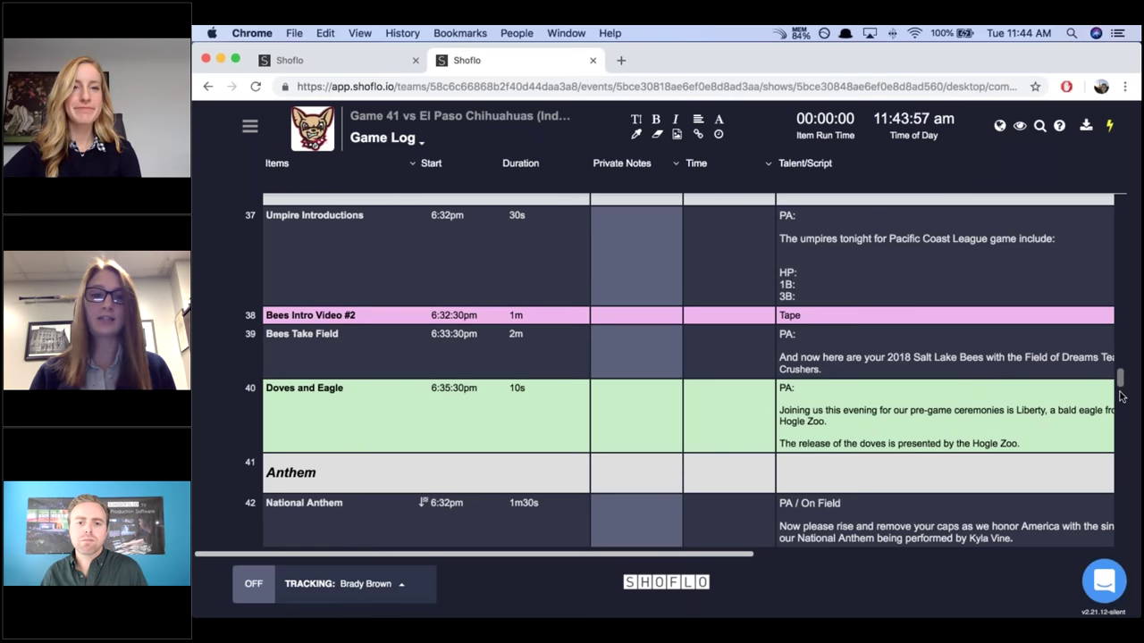
pyautogui.scroll(-1, 1120, 397)
pyautogui.scroll(-3, 1120, 421)
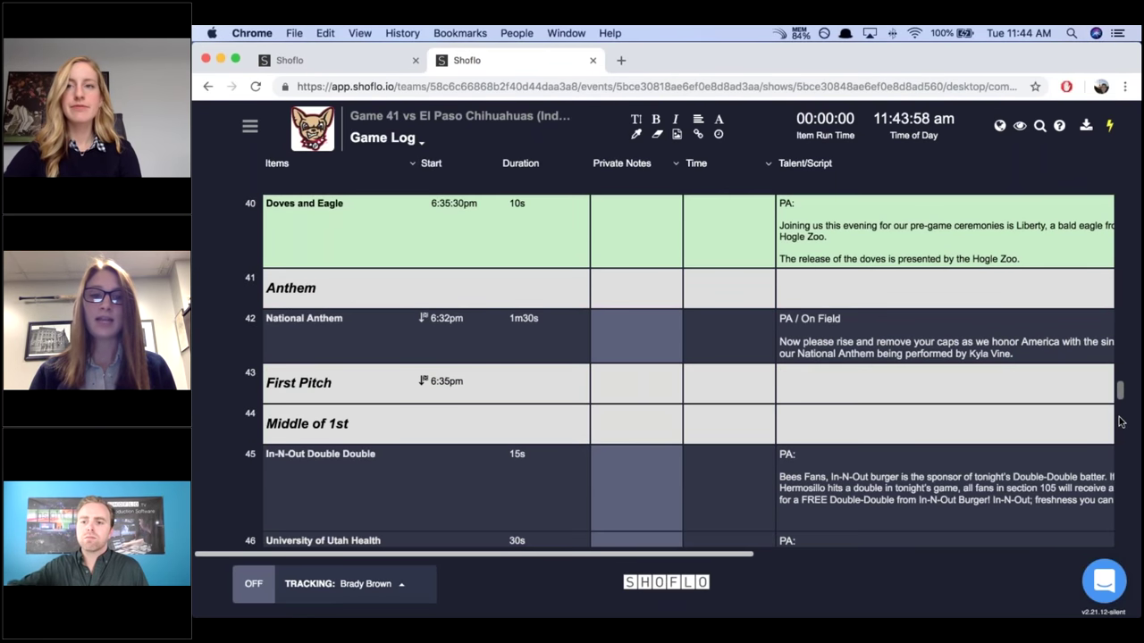
pyautogui.scroll(-5, 1120, 429)
pyautogui.scroll(-5, 1120, 431)
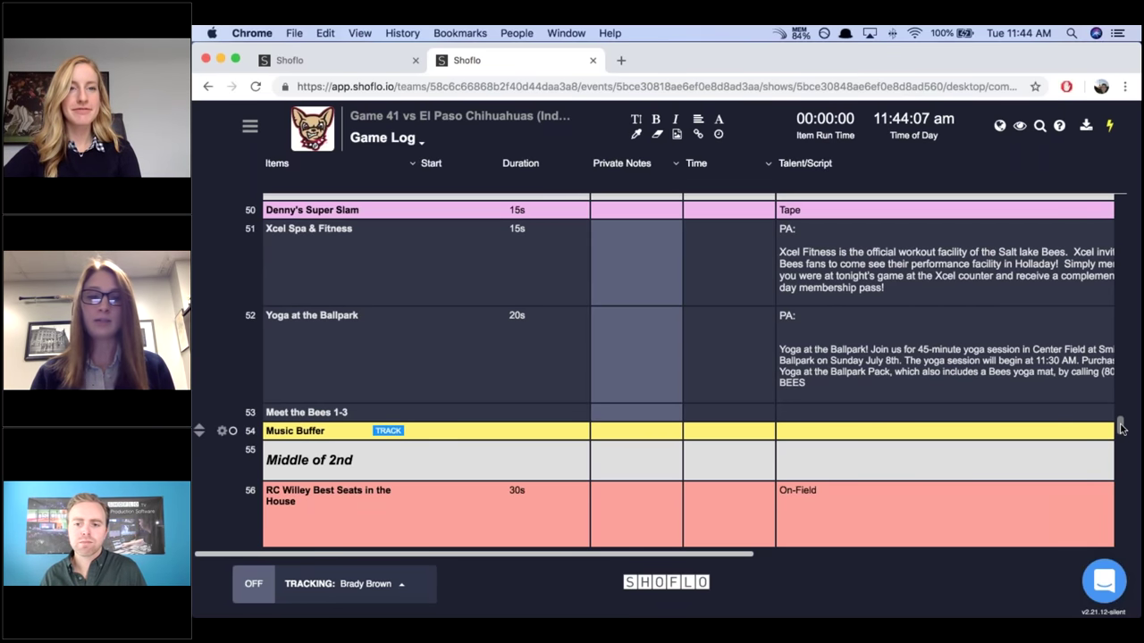
pyautogui.scroll(-1, 1122, 442)
pyautogui.scroll(-5, 1122, 456)
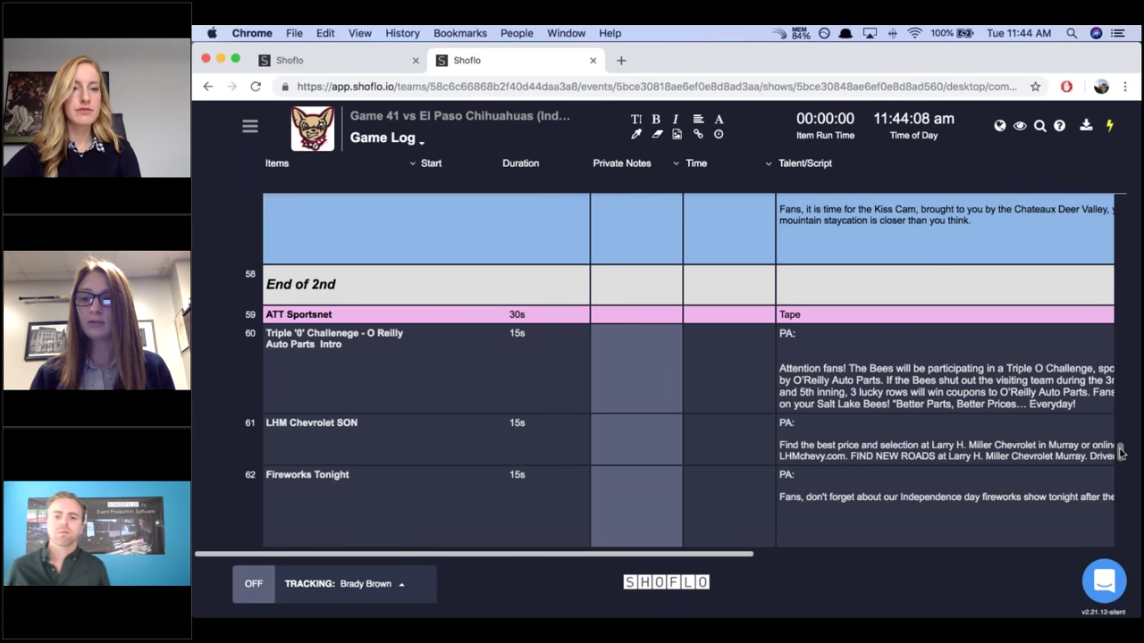
pyautogui.scroll(3, 1122, 444)
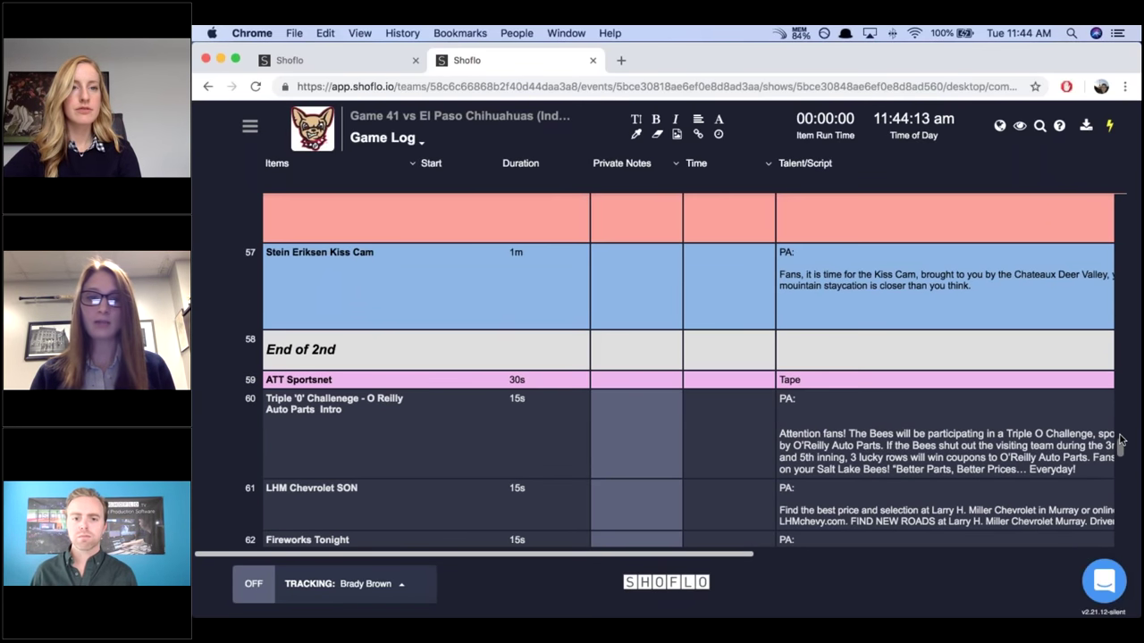
pyautogui.scroll(2, 906, 364)
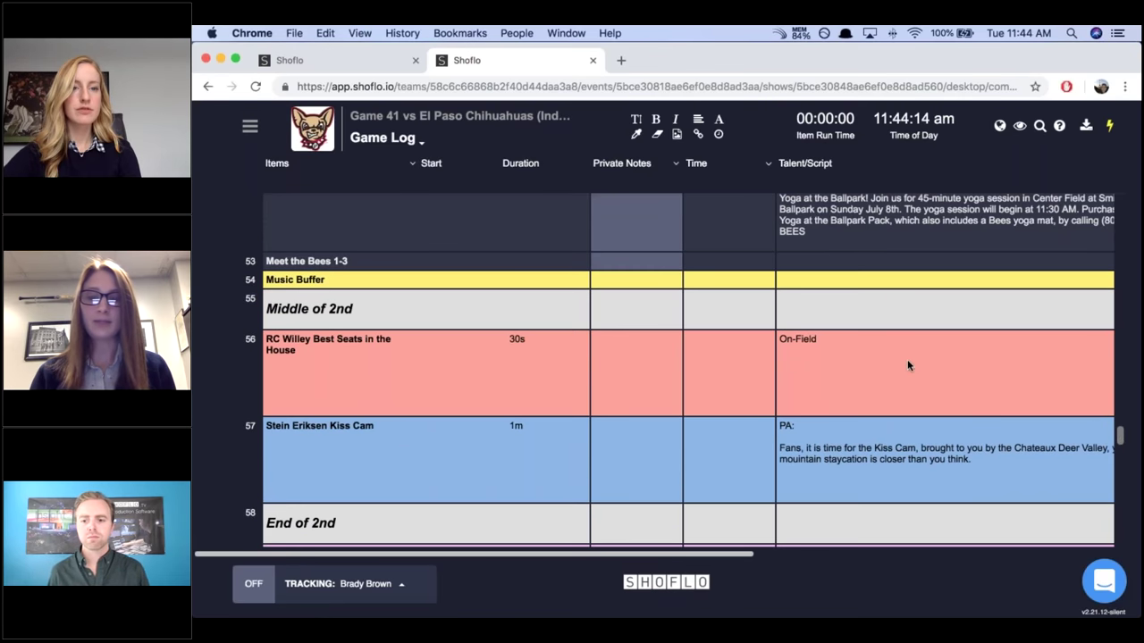
# Add a line under On-Field in the RC Willey script announcing today's winner by name.
pyautogui.click(836, 355)
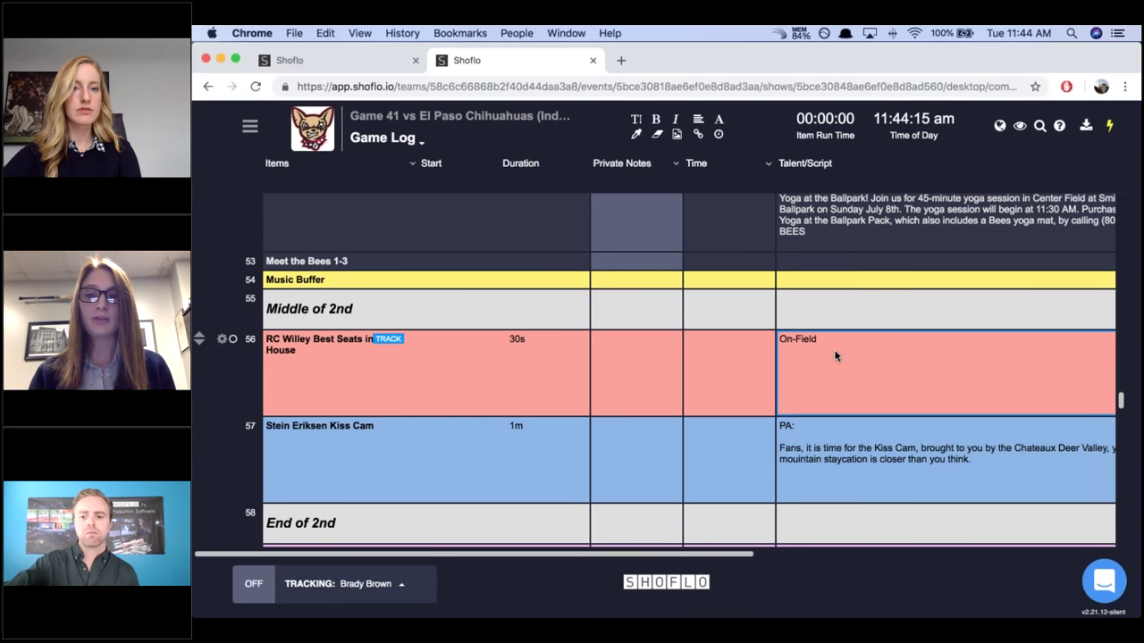
pyautogui.click(835, 356)
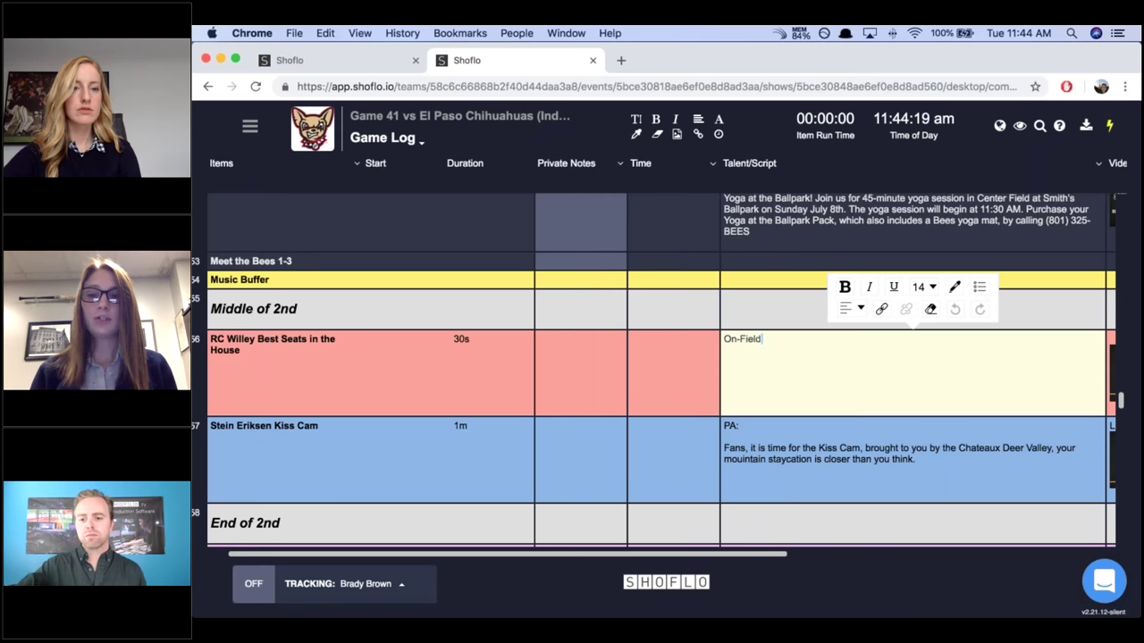
pyautogui.press('Return')
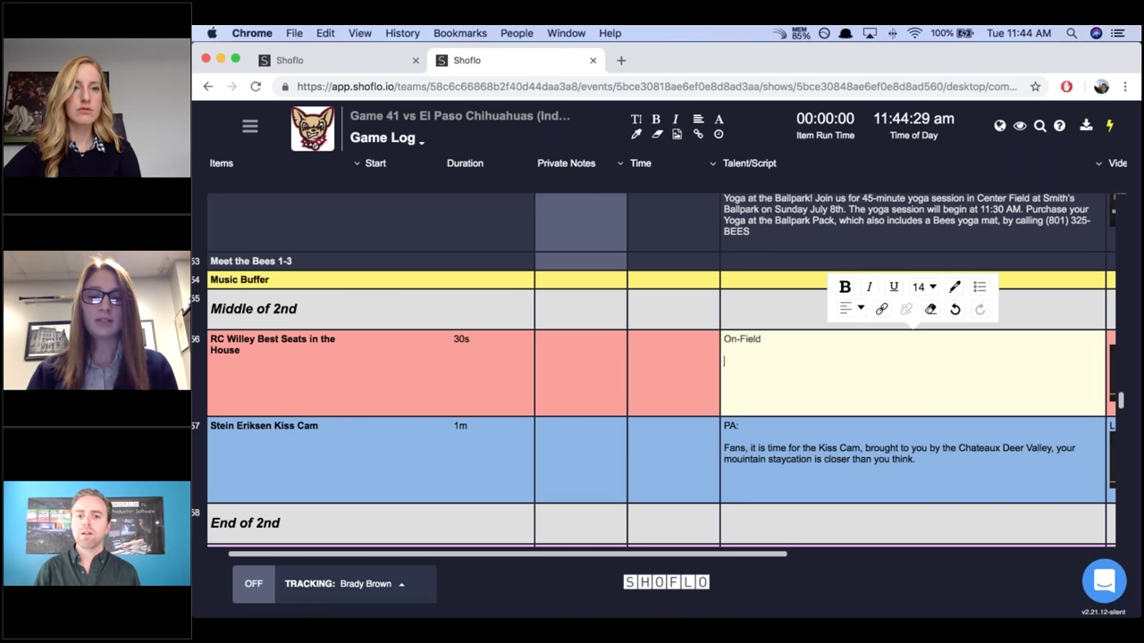
pyautogui.write("Today's")
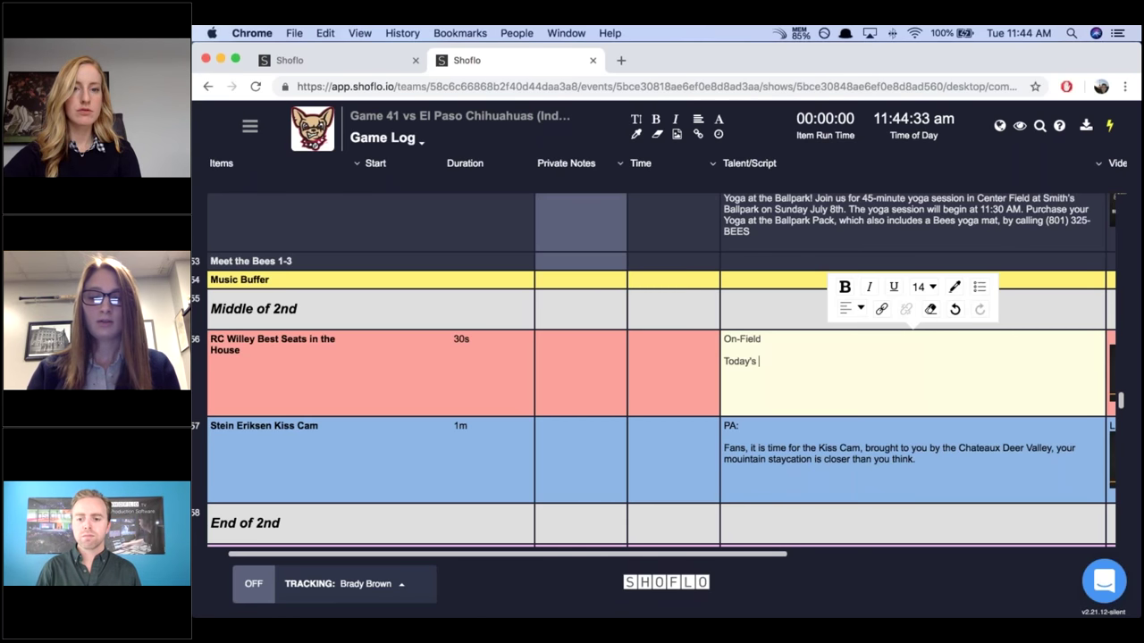
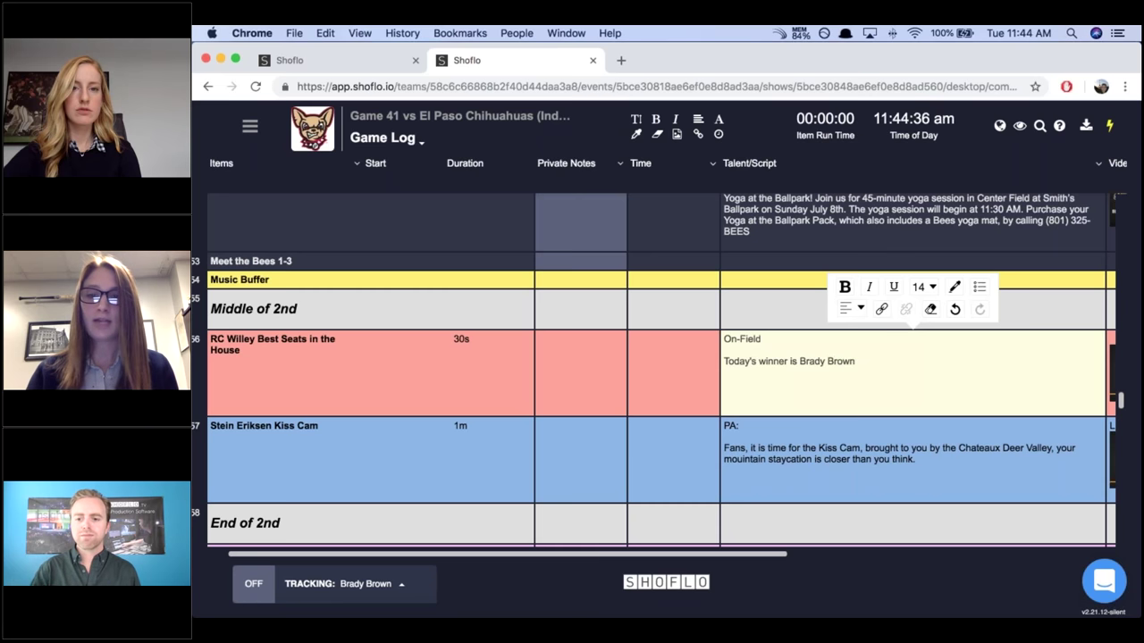
# Close the script editor so the RC Willey 'Today's winner is' line is saved.
pyautogui.click(694, 376)
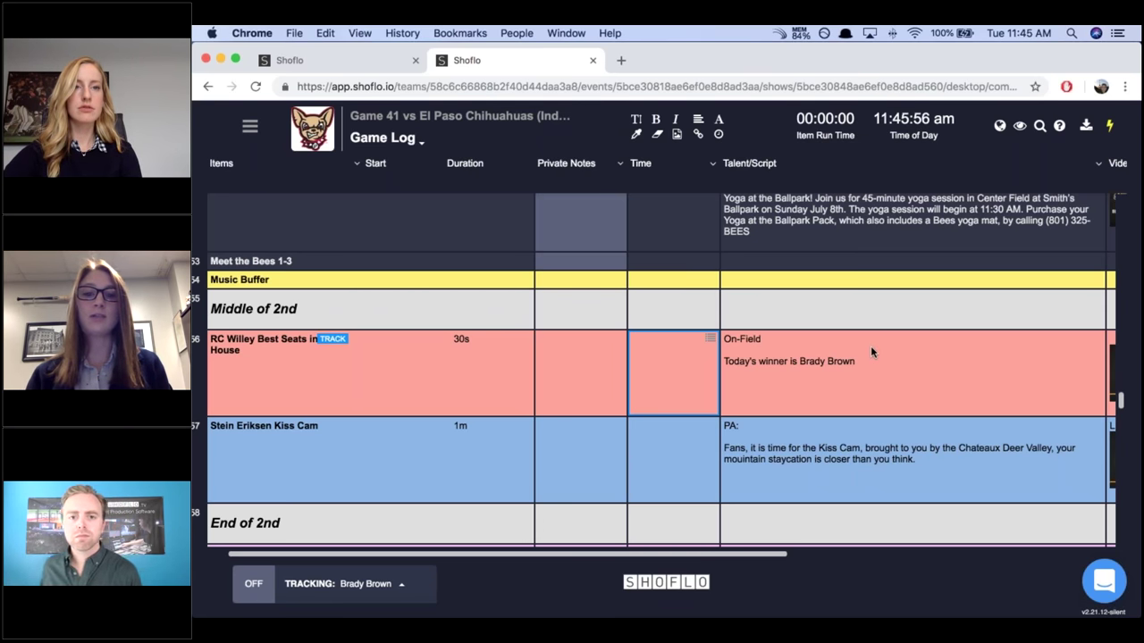
pyautogui.scroll(1, 871, 351)
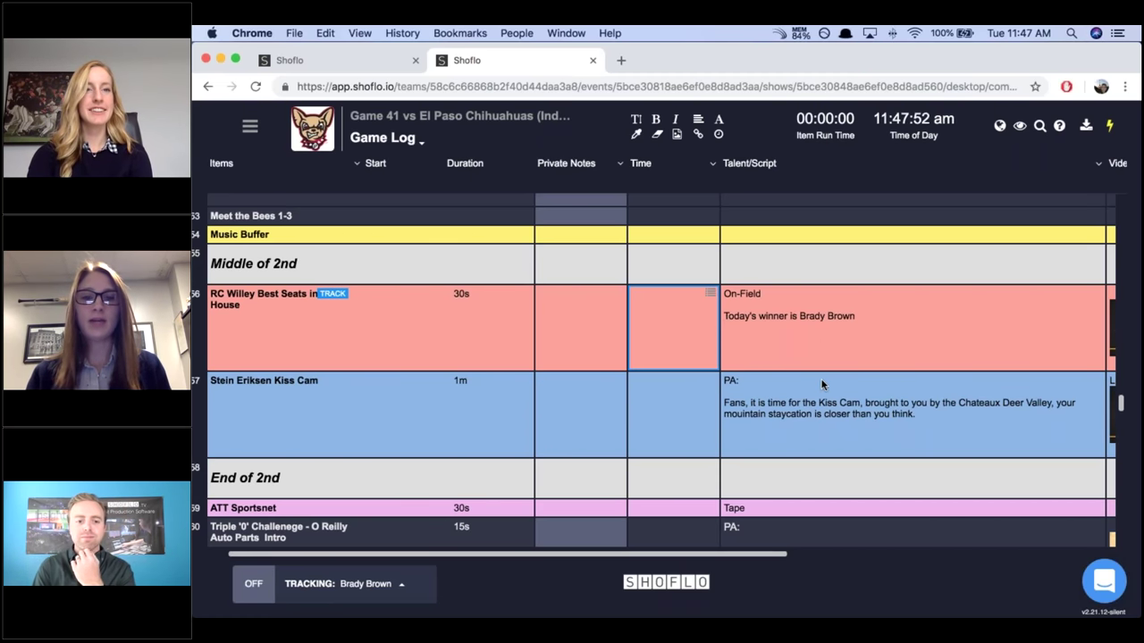
# Scroll the Game Log right to show the RC Willey Best Seats video and LED entries.
pyautogui.moveTo(641, 558); pyautogui.dragTo(731, 553)
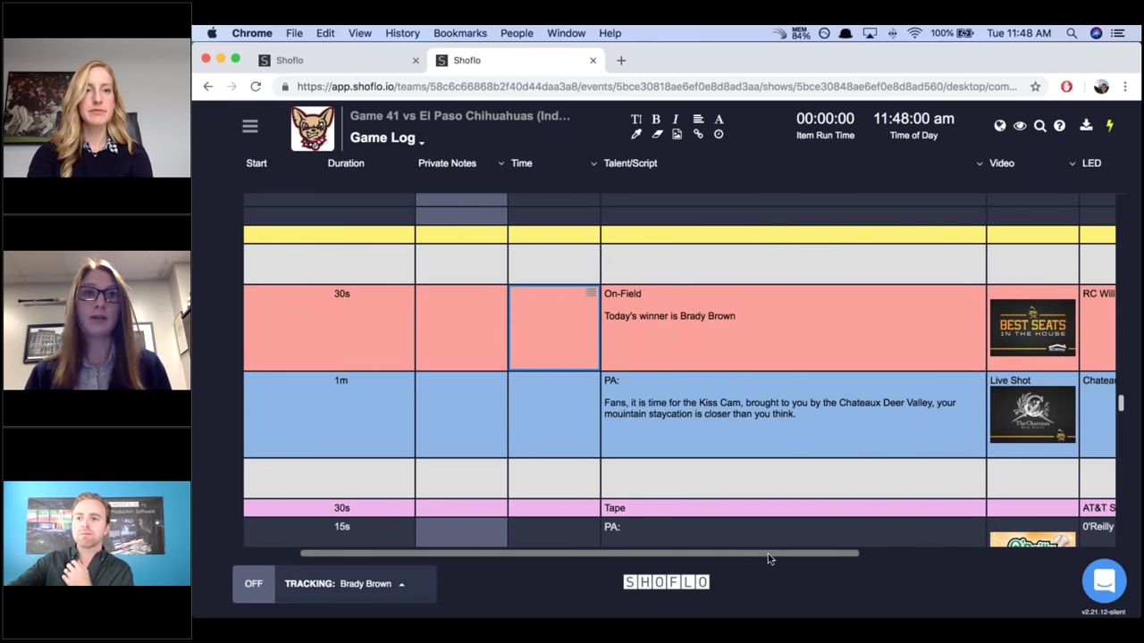
pyautogui.moveTo(808, 554); pyautogui.dragTo(847, 561)
pyautogui.hscroll(3, 847, 562)
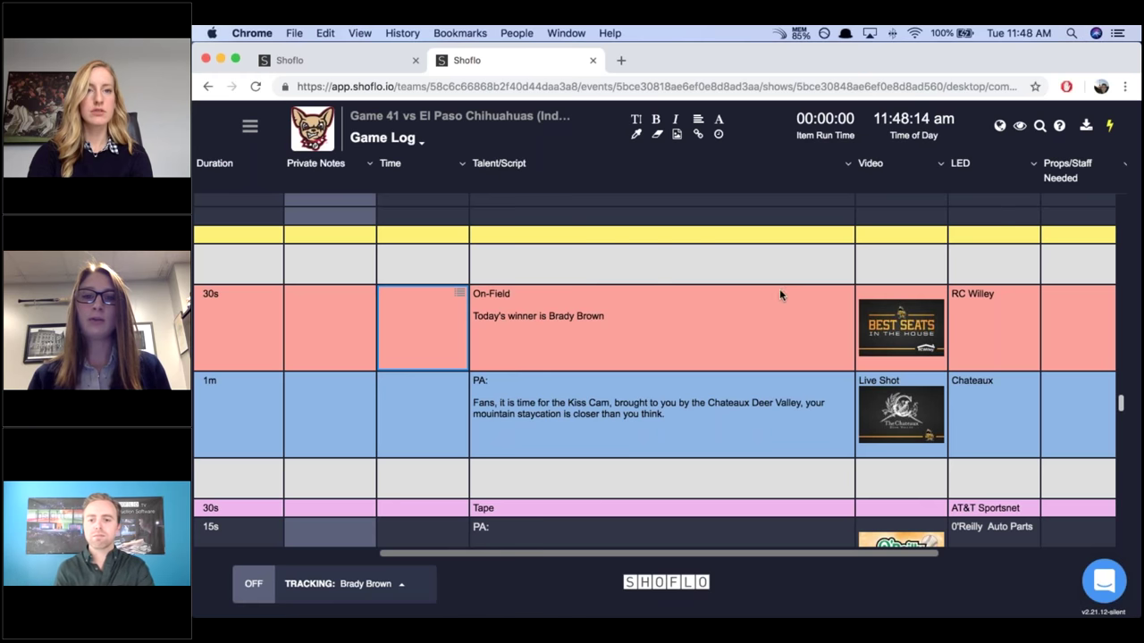
# Hide the Talent/Script column from its column menu with Cmd+E.
pyautogui.click(848, 164)
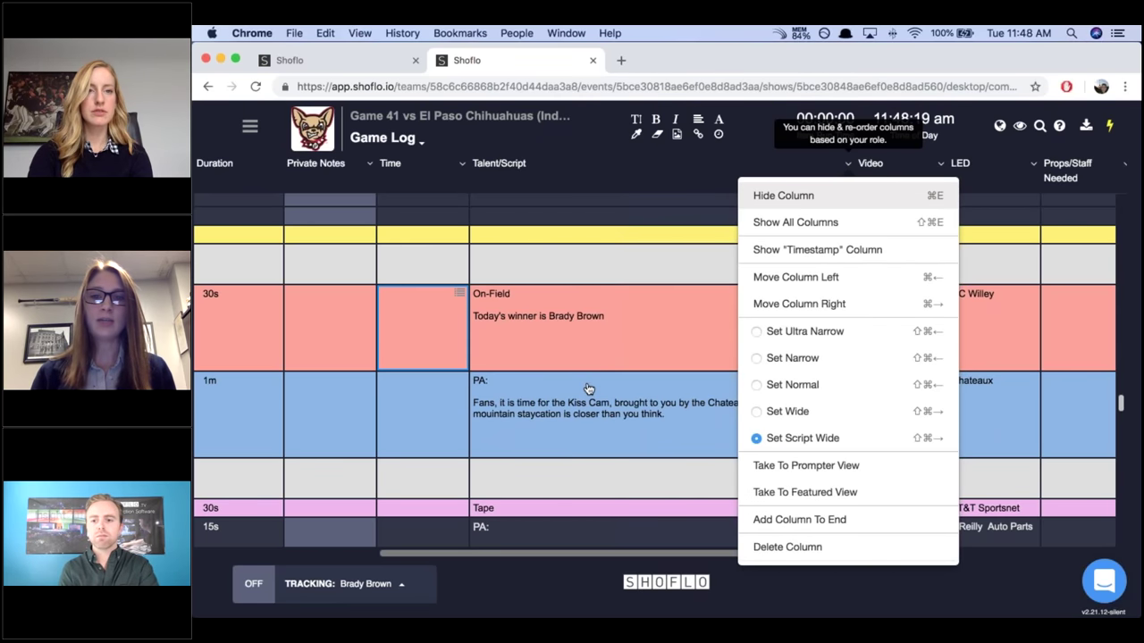
pyautogui.press('super+e')
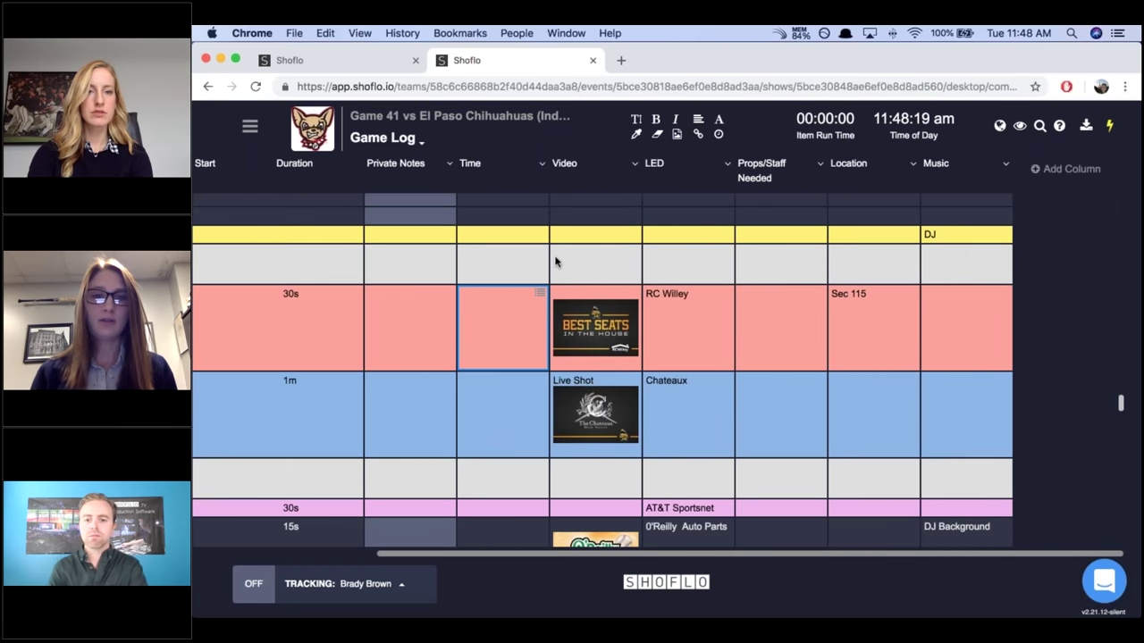
pyautogui.moveTo(600, 333); pyautogui.dragTo(730, 329)
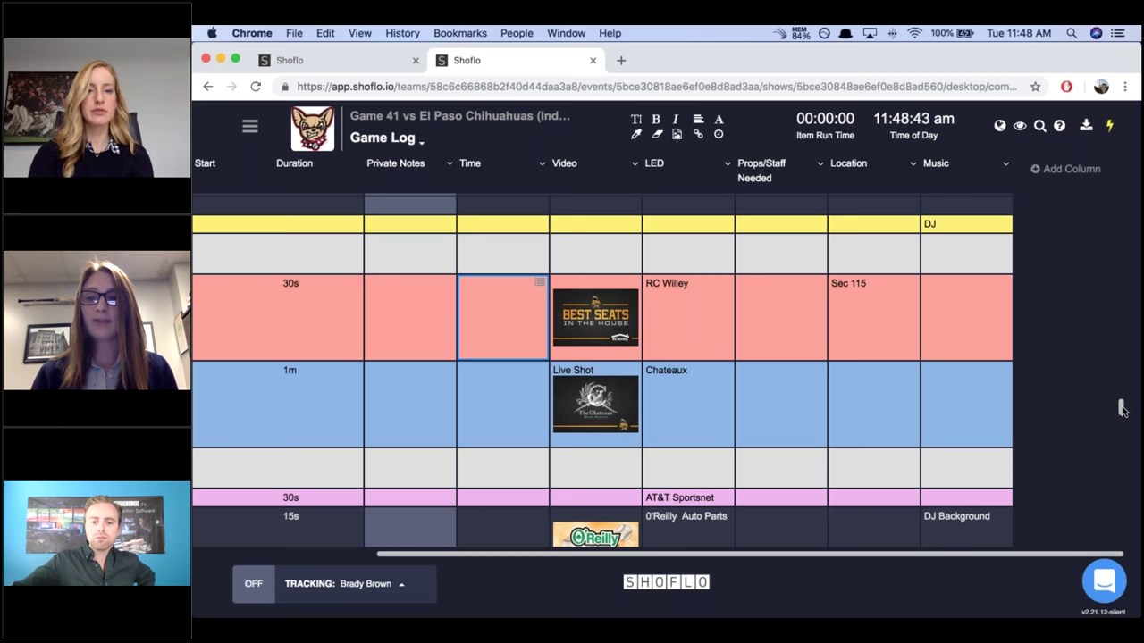
# Scroll down the Game Log to the Bees Live Shot and Coke/Live Shot/Photos rows.
pyautogui.moveTo(1123, 413); pyautogui.dragTo(1124, 433)
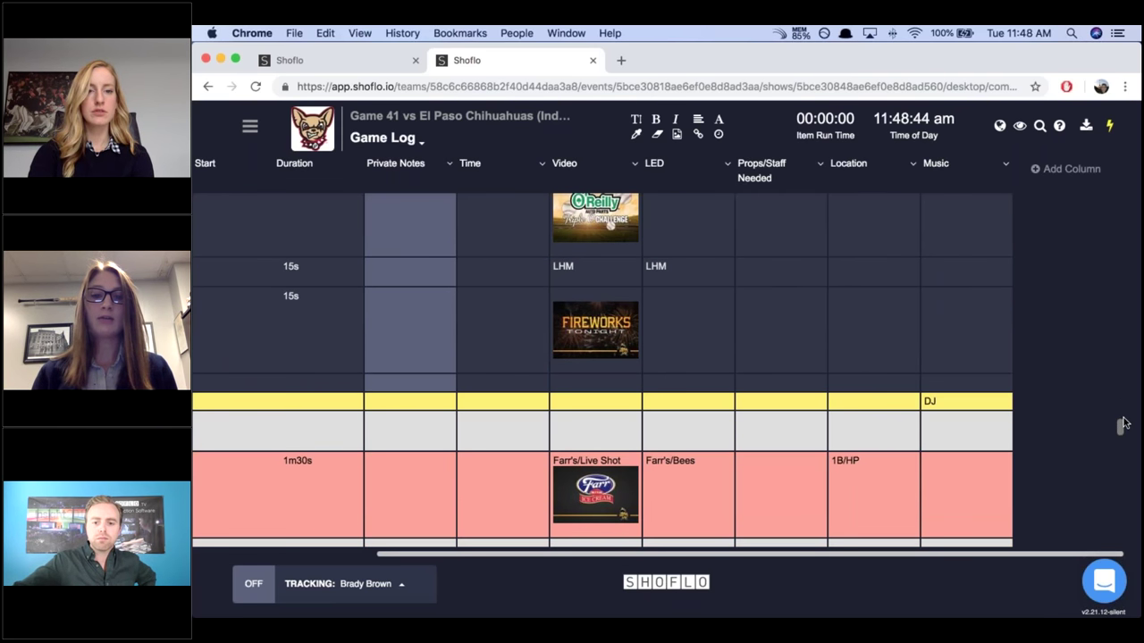
pyautogui.scroll(3, 760, 437)
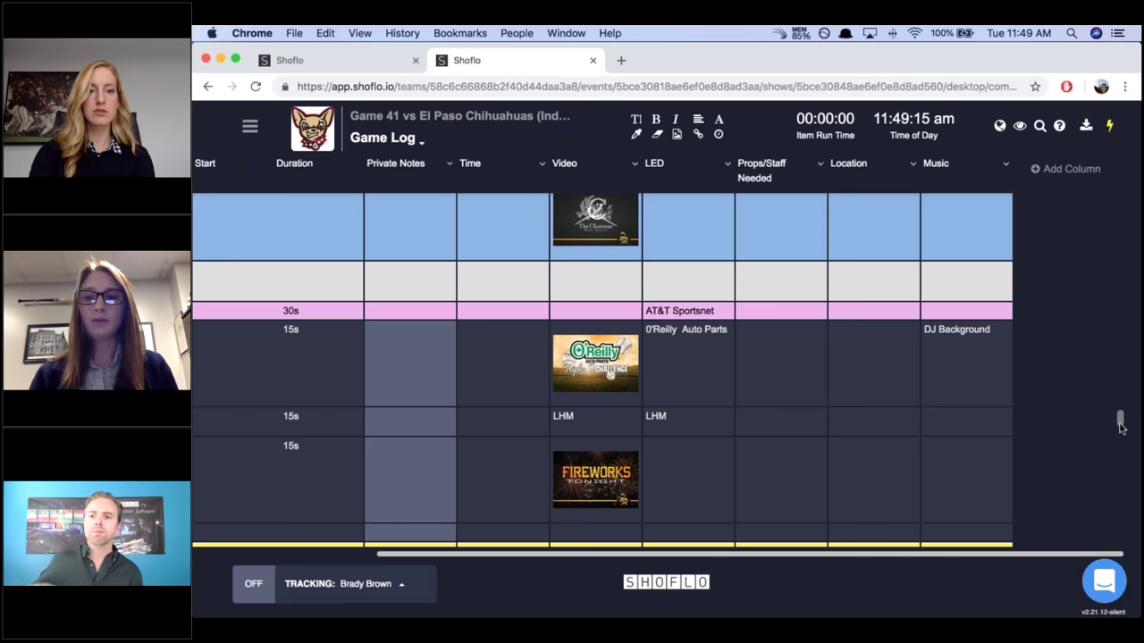
pyautogui.scroll(-3, 1121, 419)
pyautogui.scroll(-6, 1122, 443)
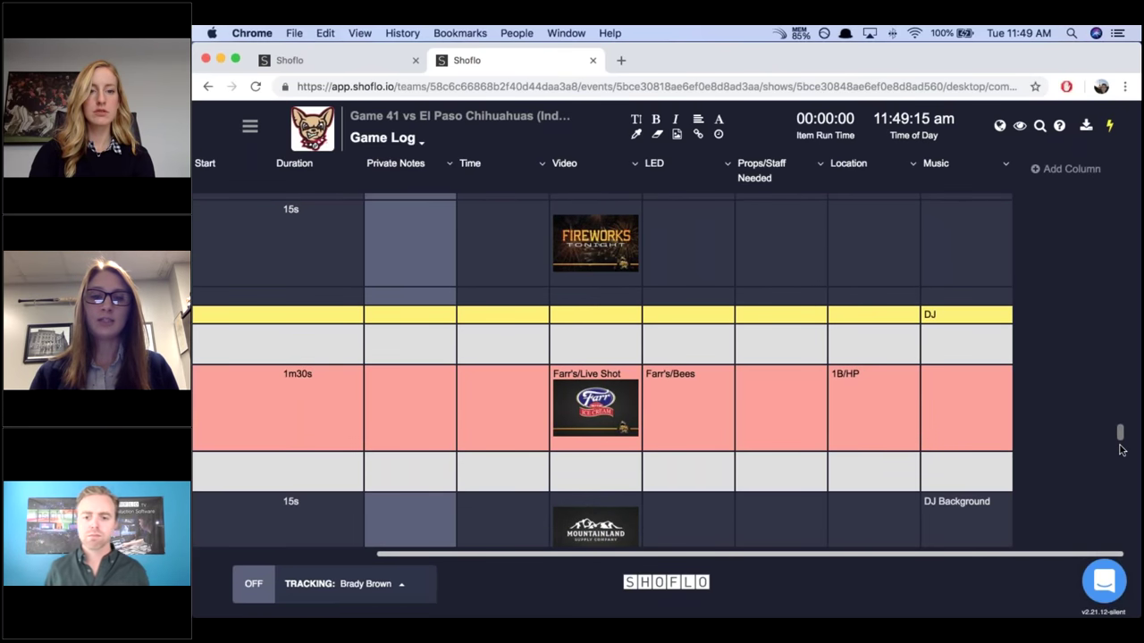
pyautogui.scroll(-2, 605, 265)
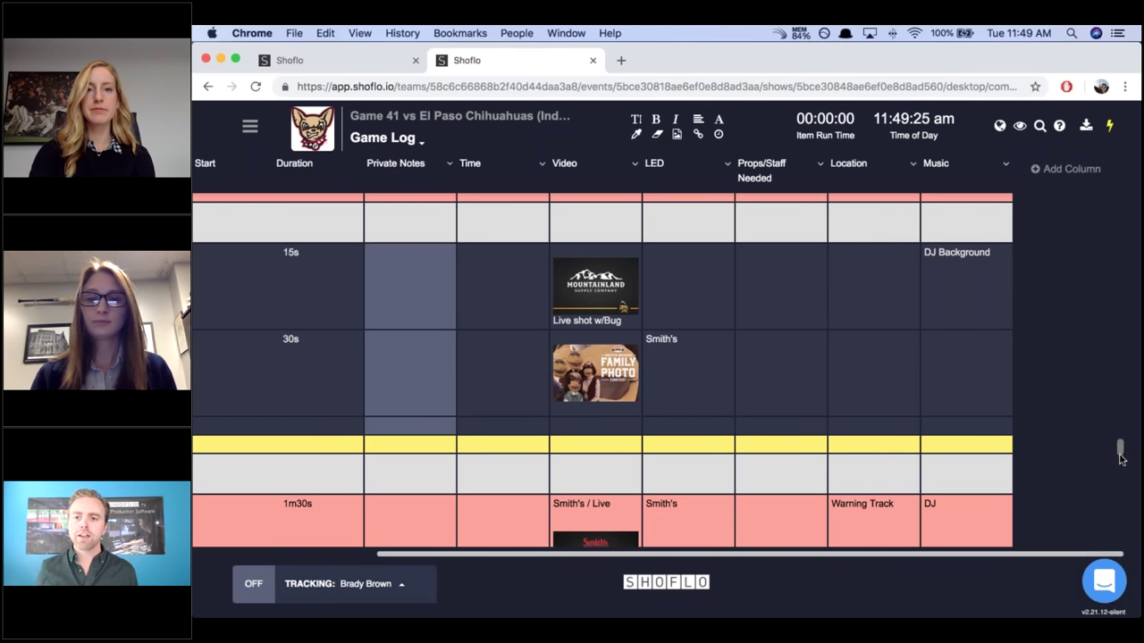
pyautogui.scroll(-1, 1122, 474)
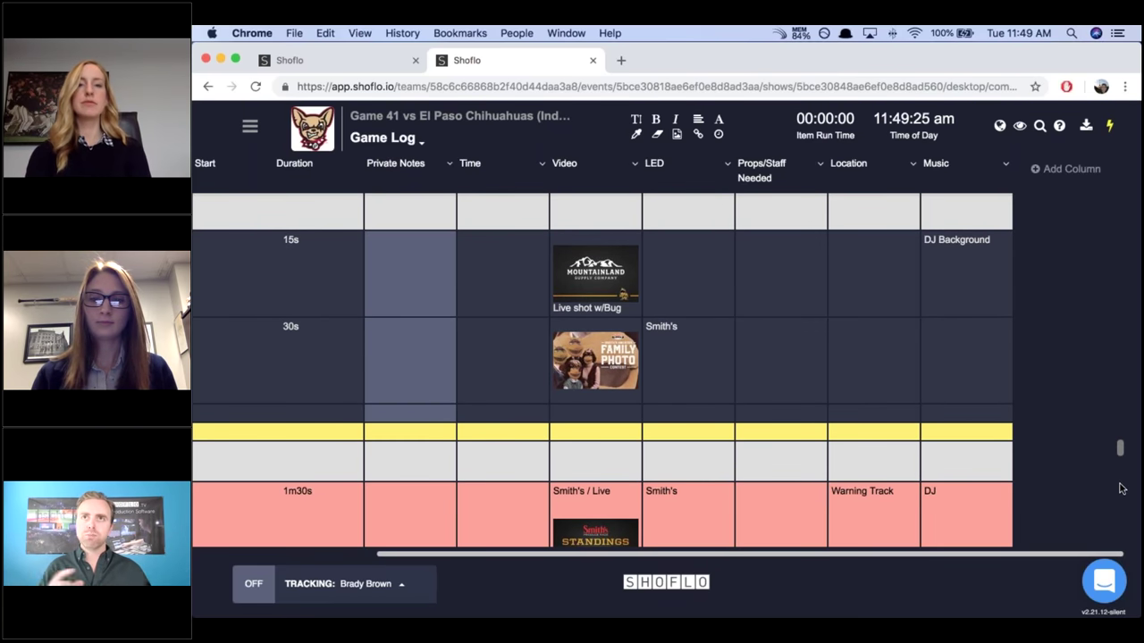
pyautogui.scroll(-10, 1122, 480)
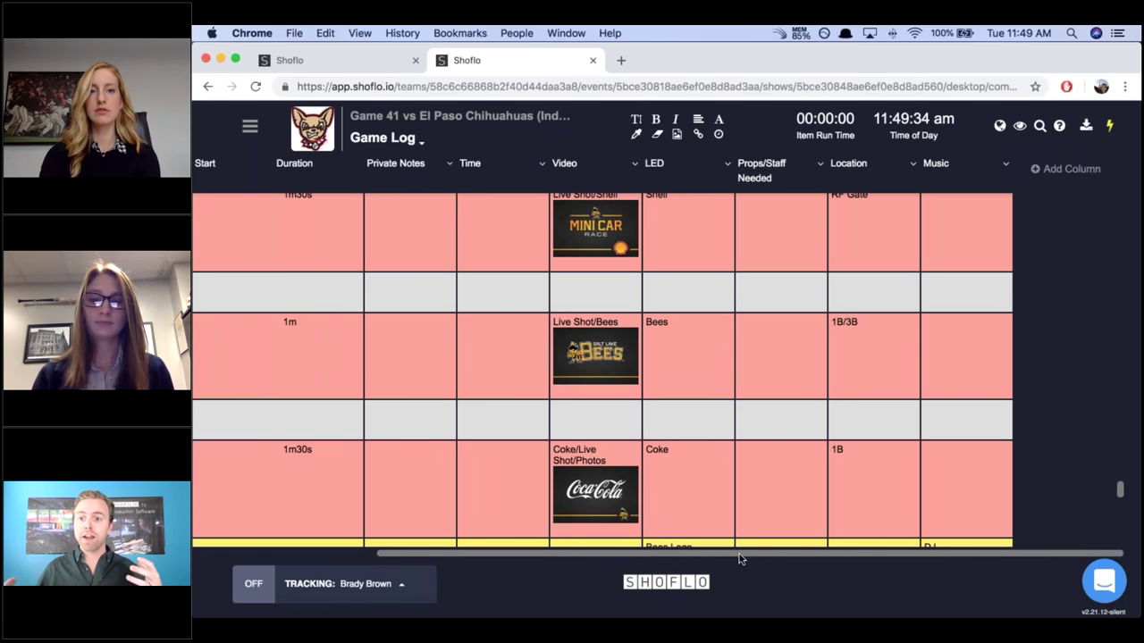
pyautogui.hscroll(-1, 534, 558)
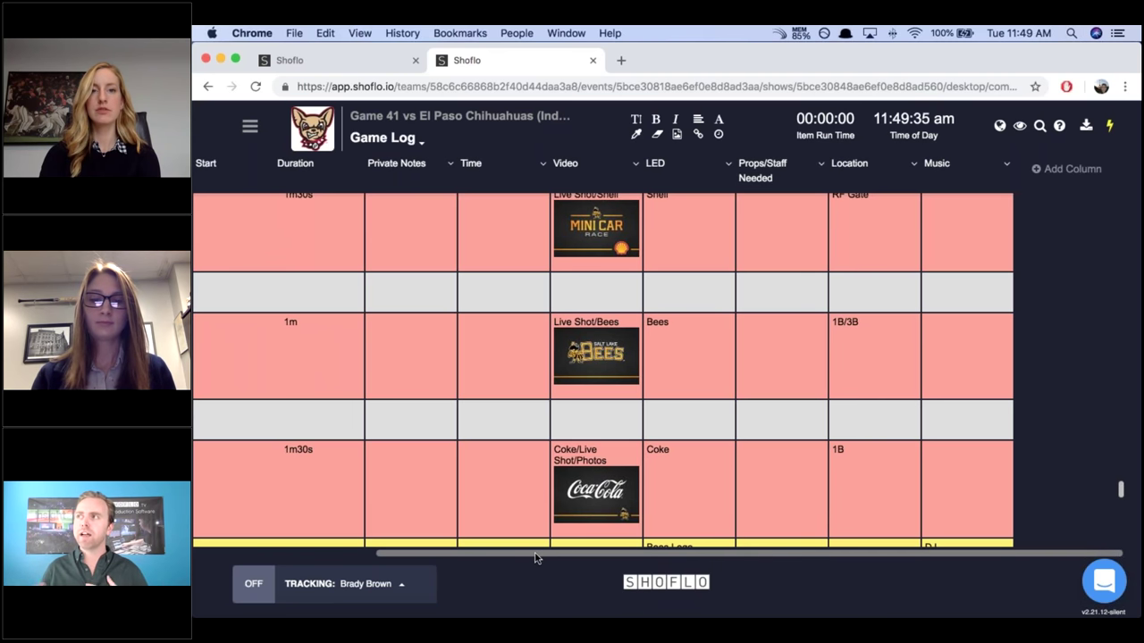
# Jump back up the Game Log to rows 81–87, End of 5th through End of 6th.
pyautogui.moveTo(534, 558); pyautogui.dragTo(410, 548)
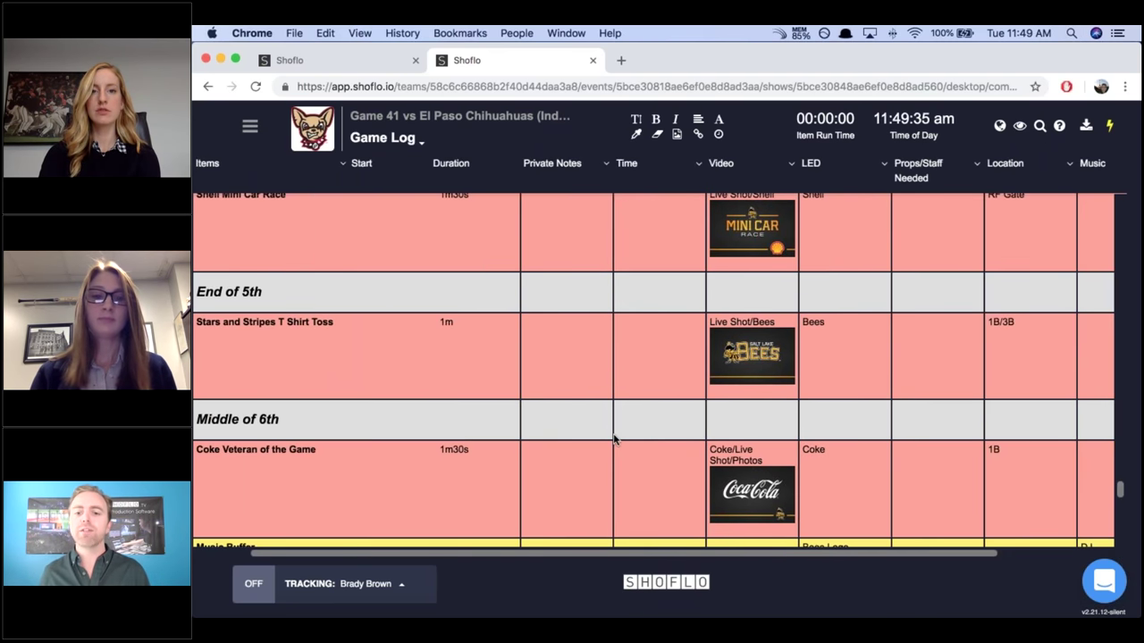
pyautogui.hscroll(-3, 575, 528)
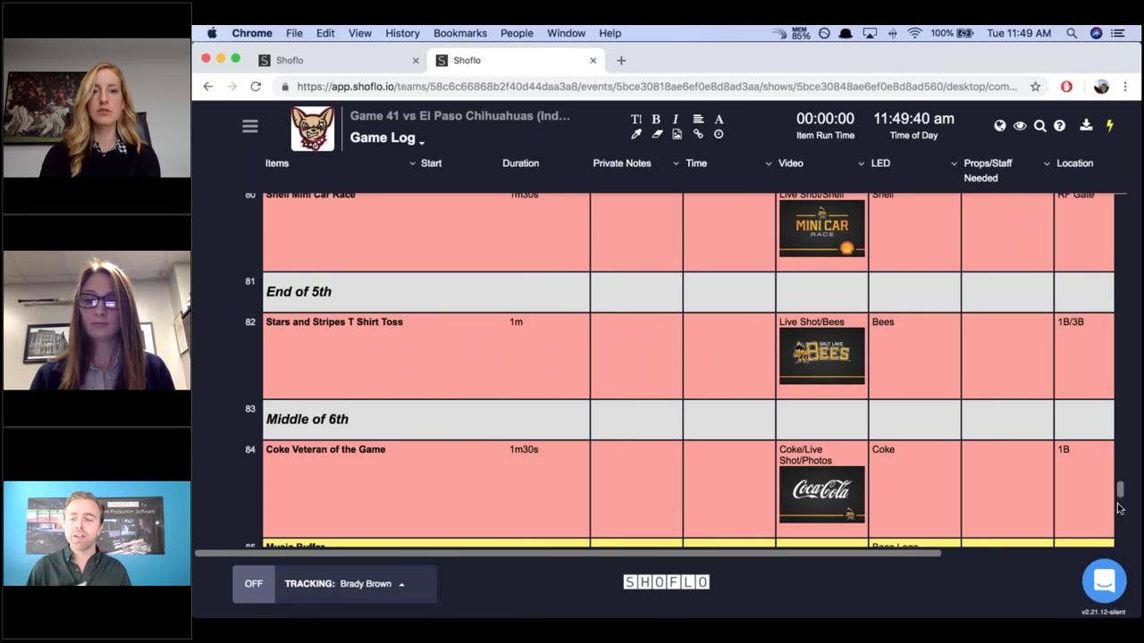
pyautogui.scroll(-2, 1119, 509)
pyautogui.scroll(-5, 1120, 508)
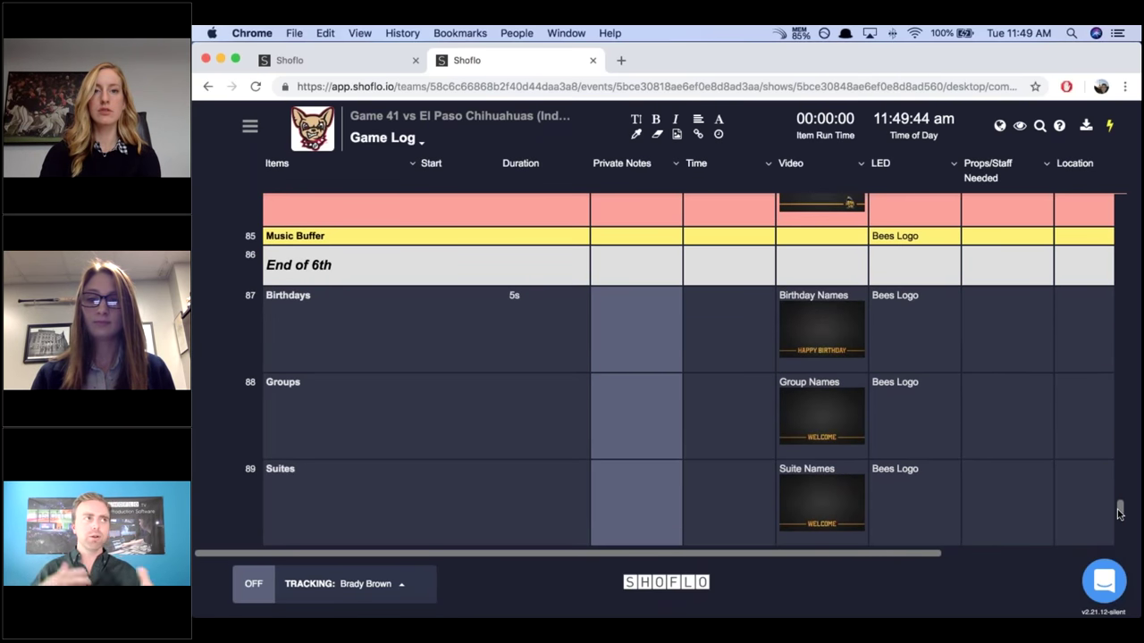
pyautogui.scroll(-1, 1119, 508)
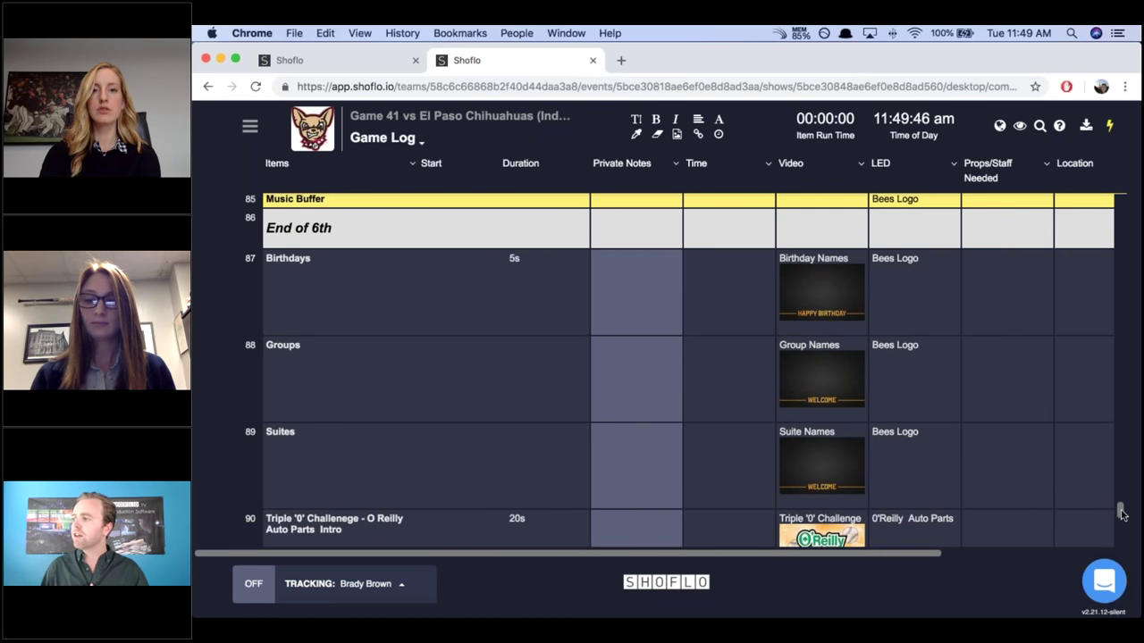
pyautogui.scroll(-3, 1122, 518)
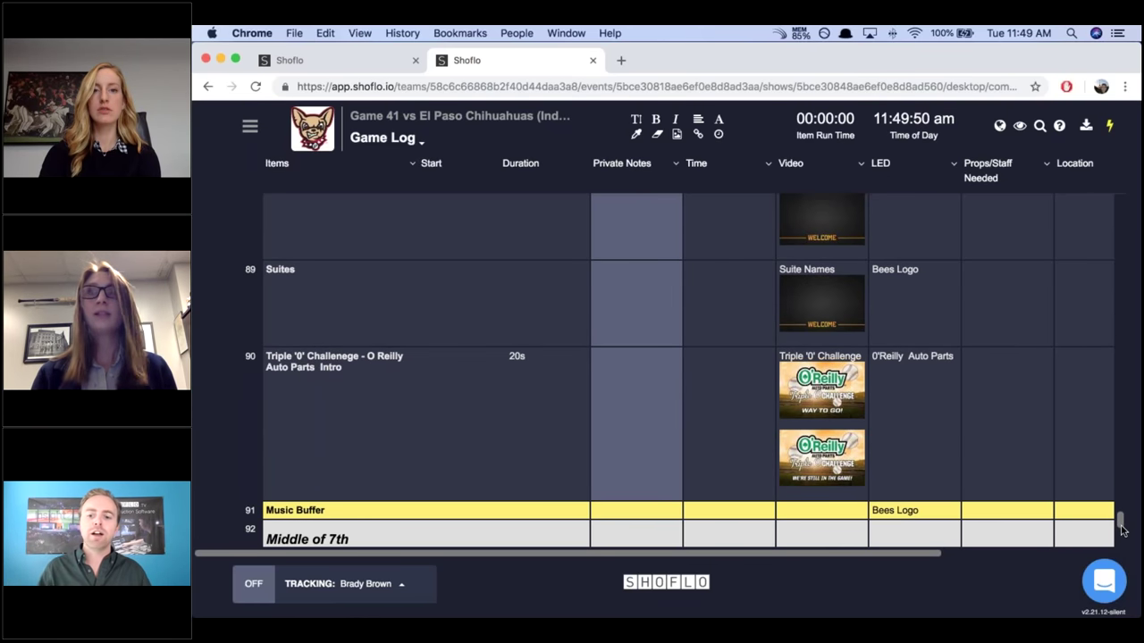
pyautogui.scroll(-2, 1122, 529)
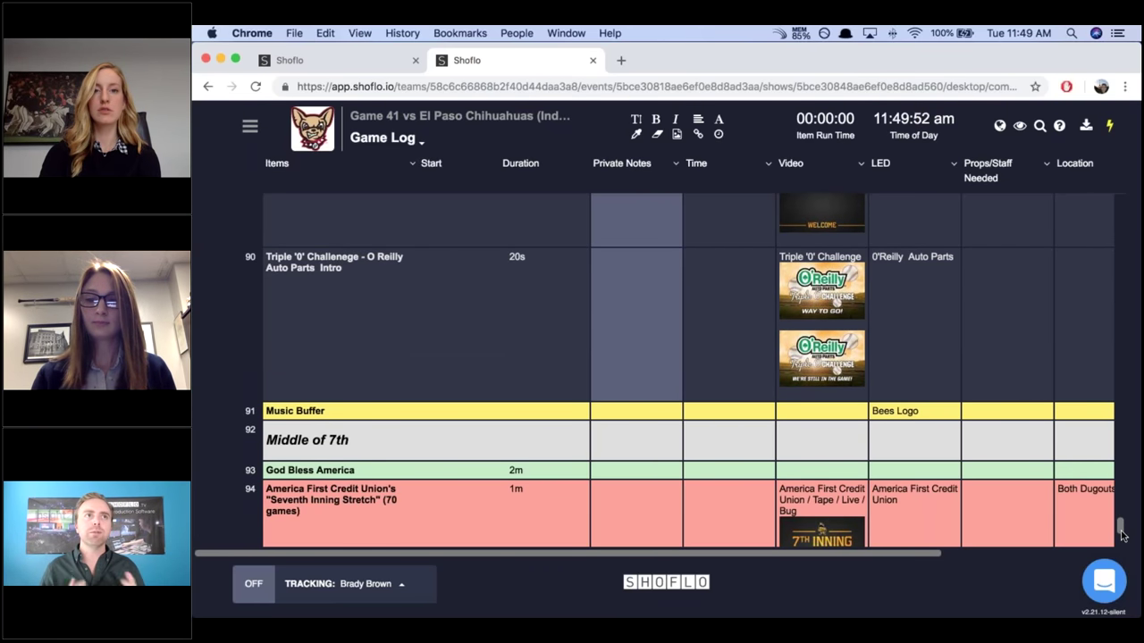
pyautogui.scroll(-2, 1122, 534)
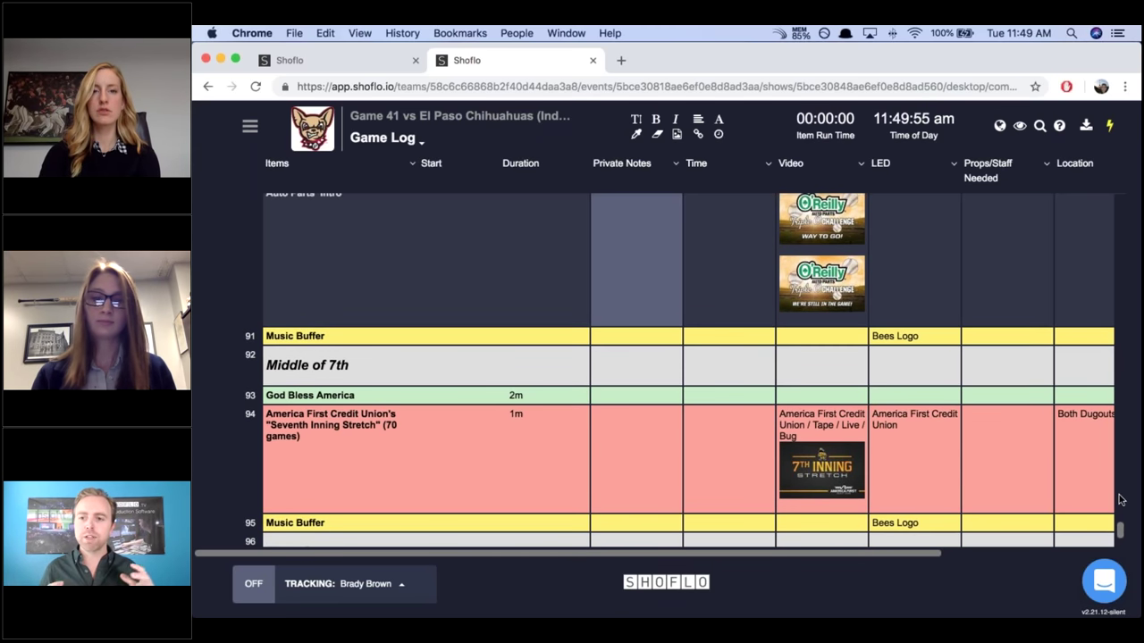
pyautogui.click(1121, 501)
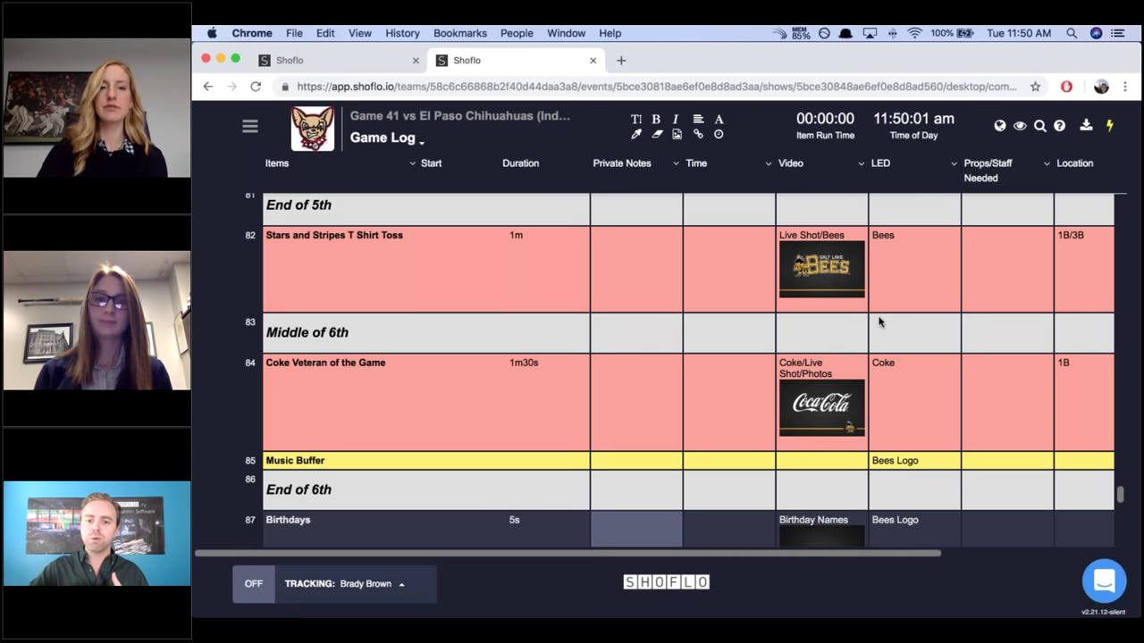
pyautogui.moveTo(879, 321)
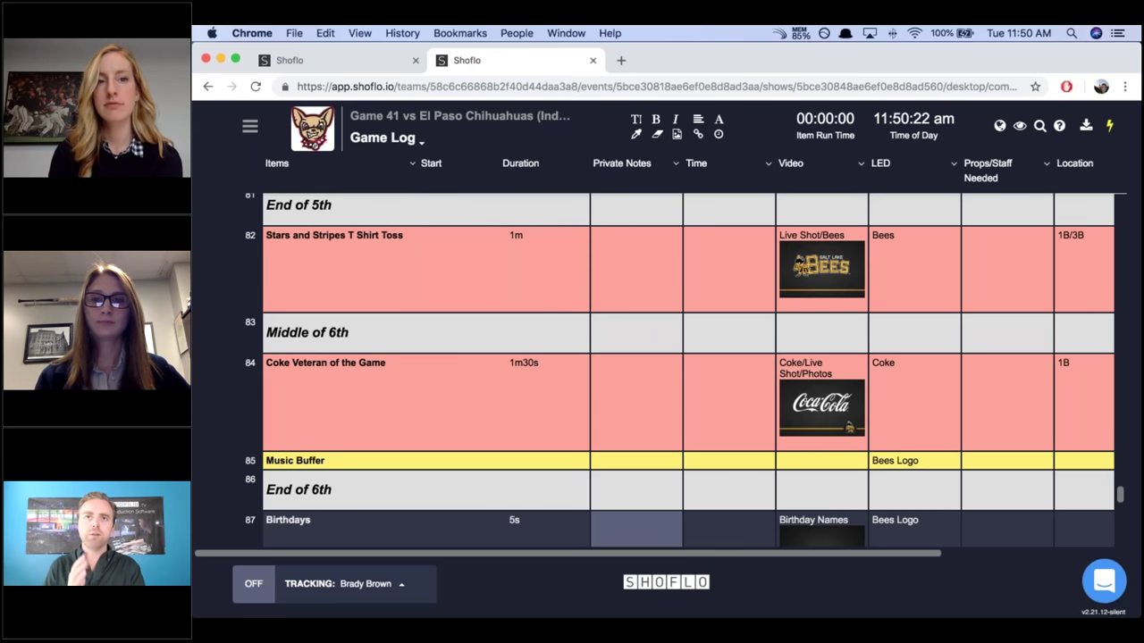
# Choose Show All Columns from the Time column's options menu.
pyautogui.click(767, 163)
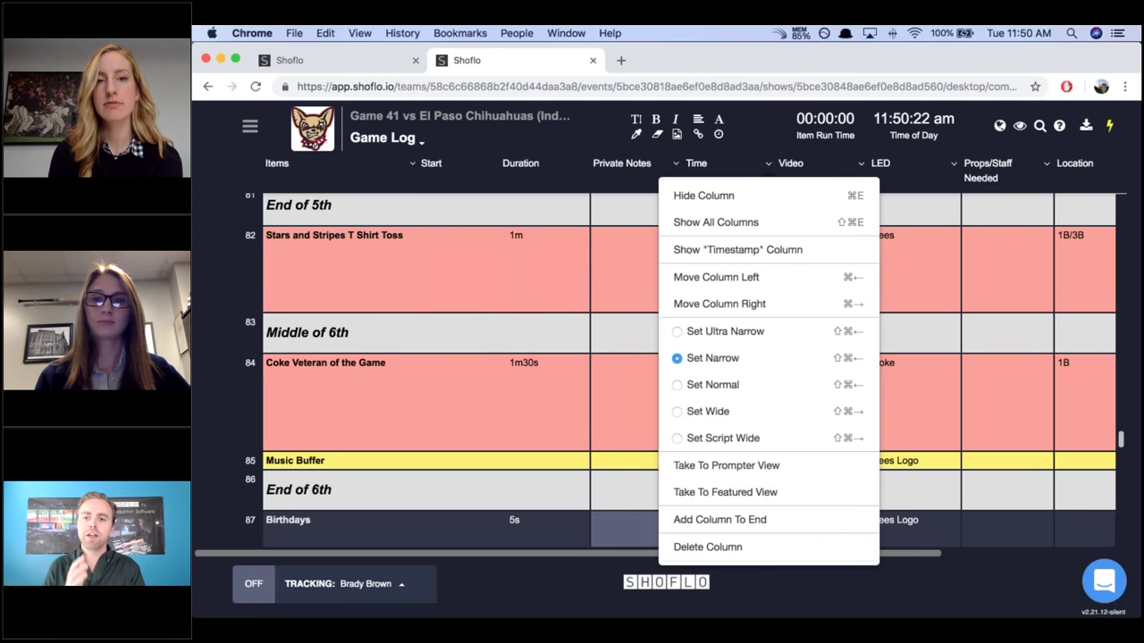
pyautogui.click(744, 223)
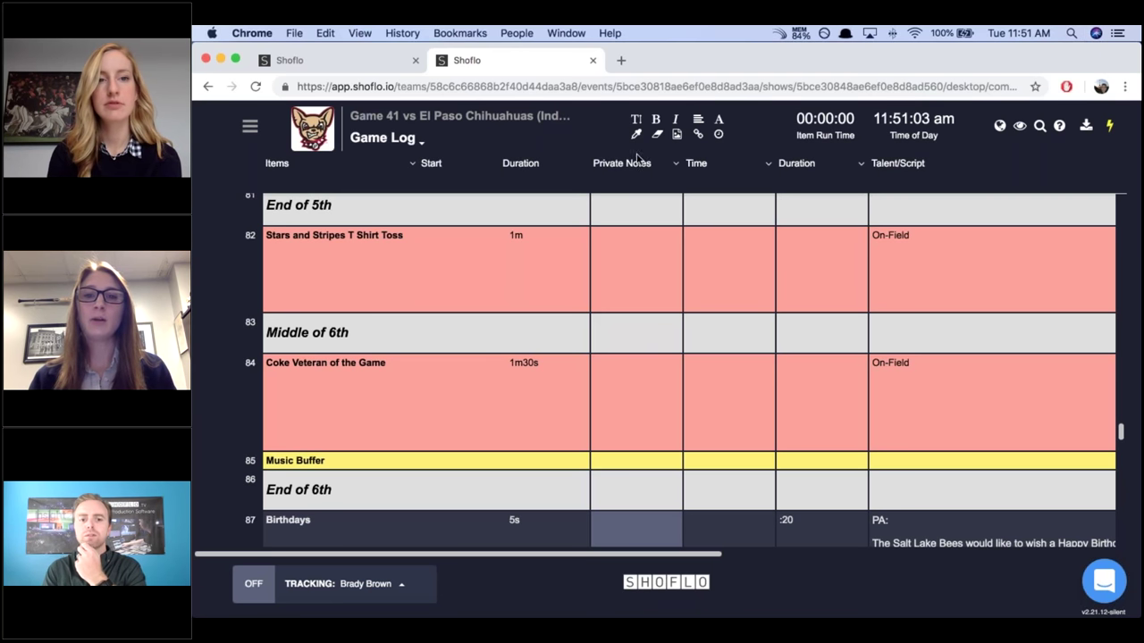
# Enter 'Dont forget to roll t shirts' in row 82's Private Notes cell and save it.
pyautogui.click(643, 246)
pyautogui.click(642, 246)
pyautogui.write('Dont forget to roll t shirts')
pyautogui.press('Return')
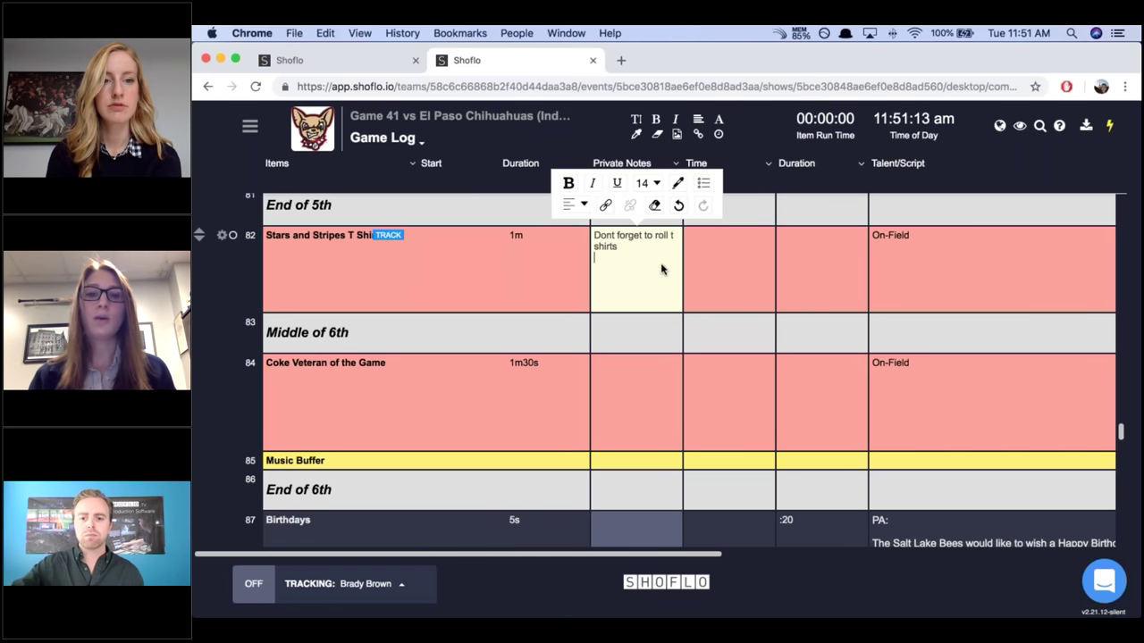
pyautogui.press('Tab')
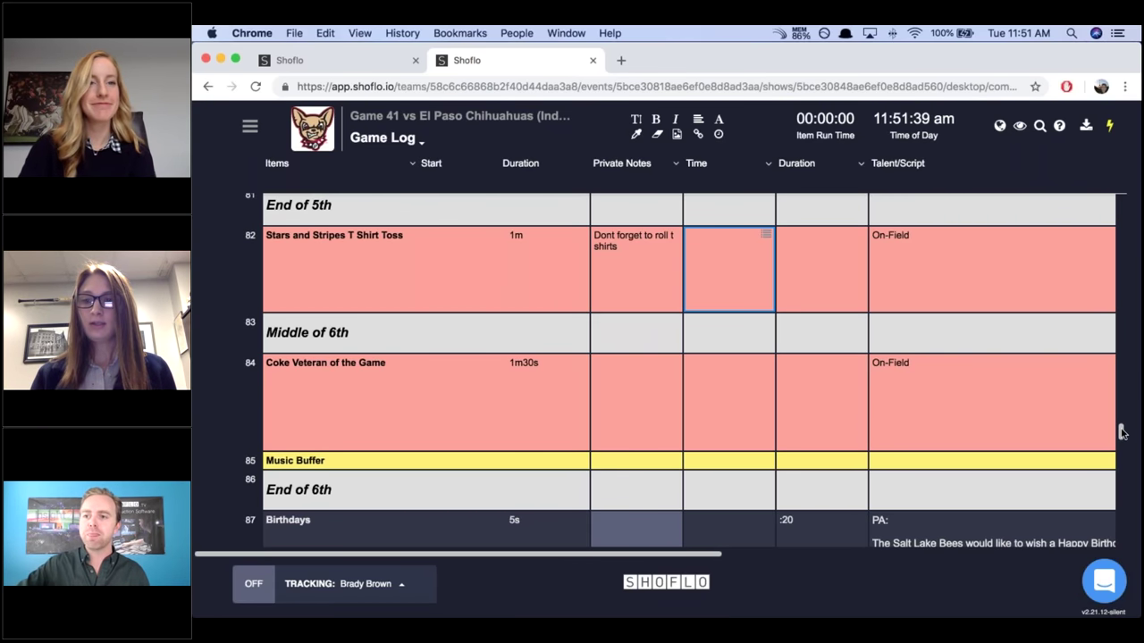
# Scroll to the top of the Game Log, then down to rows 38–43 before the National Anthem.
pyautogui.scroll(1, 1124, 386)
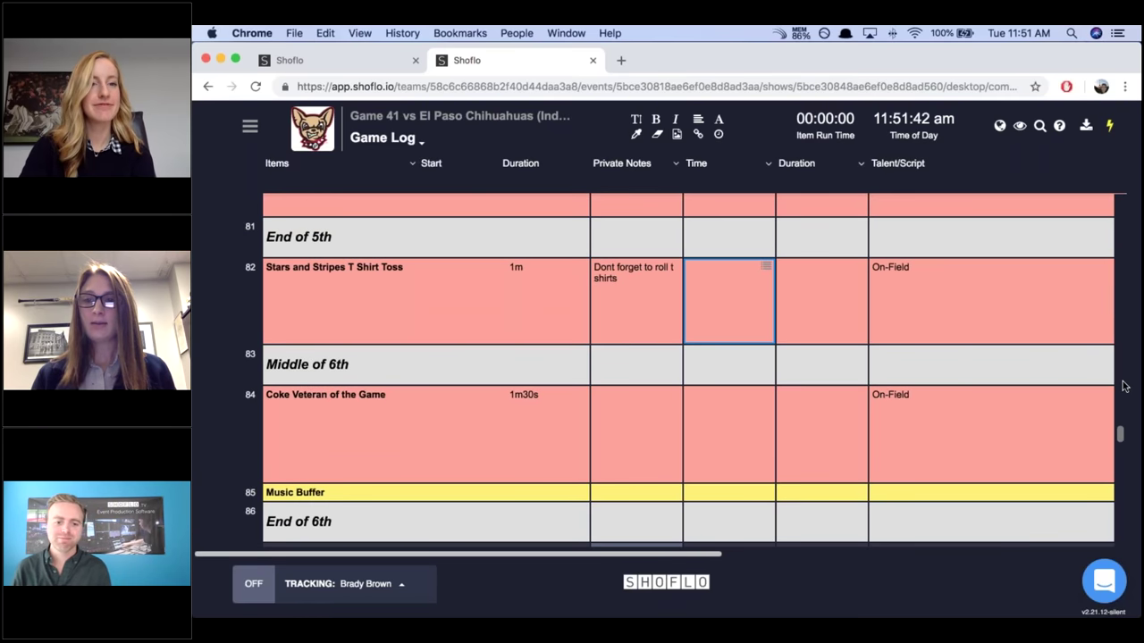
pyautogui.scroll(10, 1124, 386)
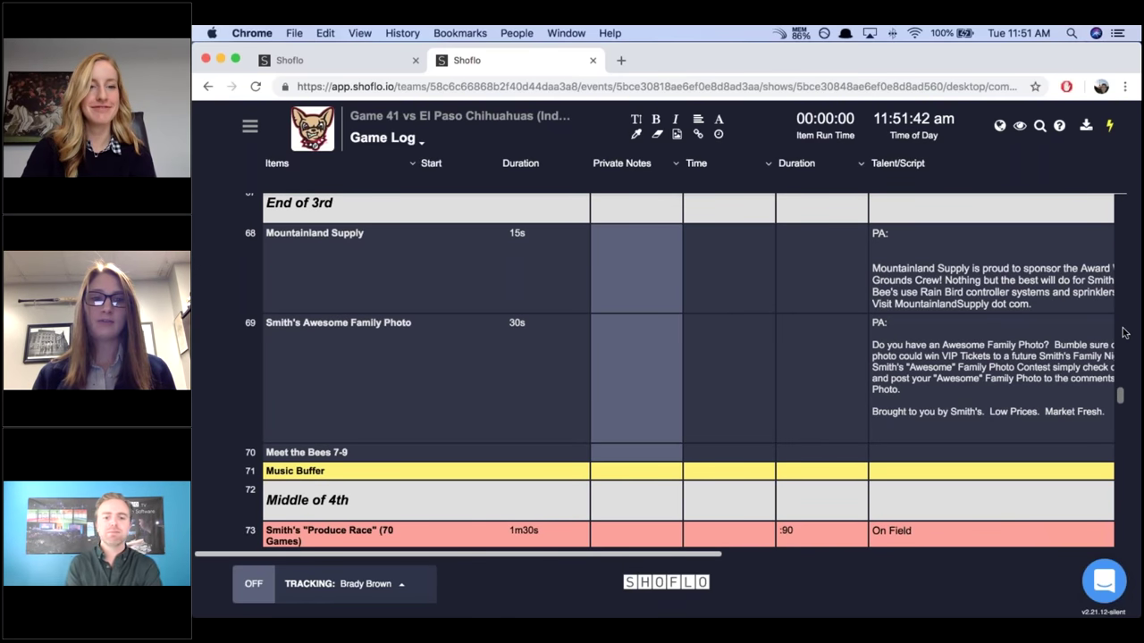
pyautogui.scroll(5, 1124, 333)
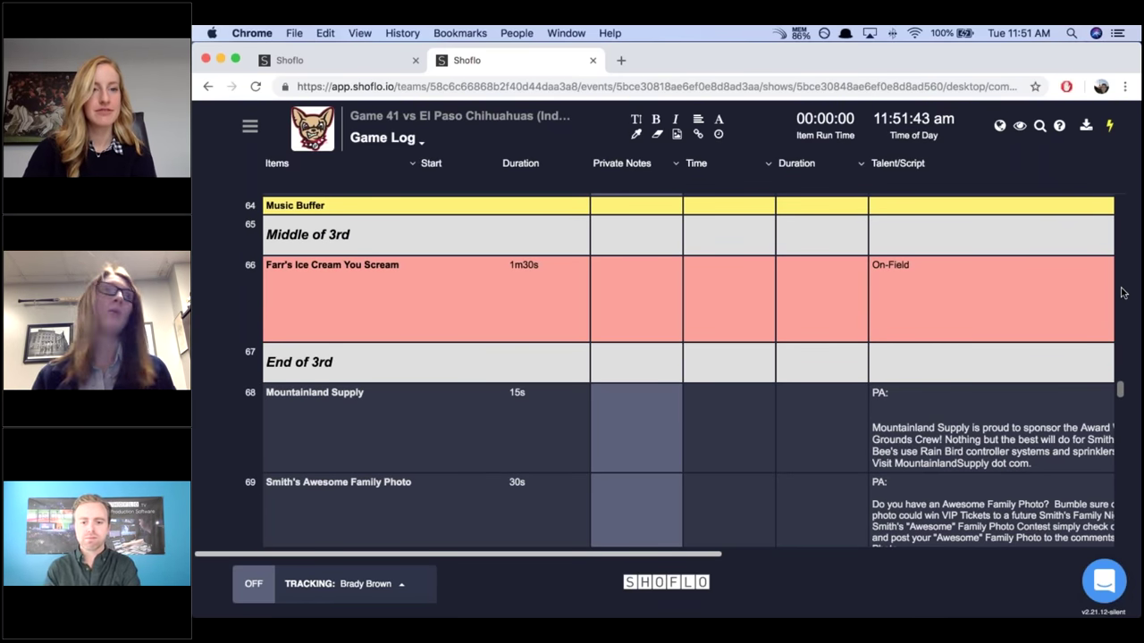
pyautogui.scroll(20, 1123, 293)
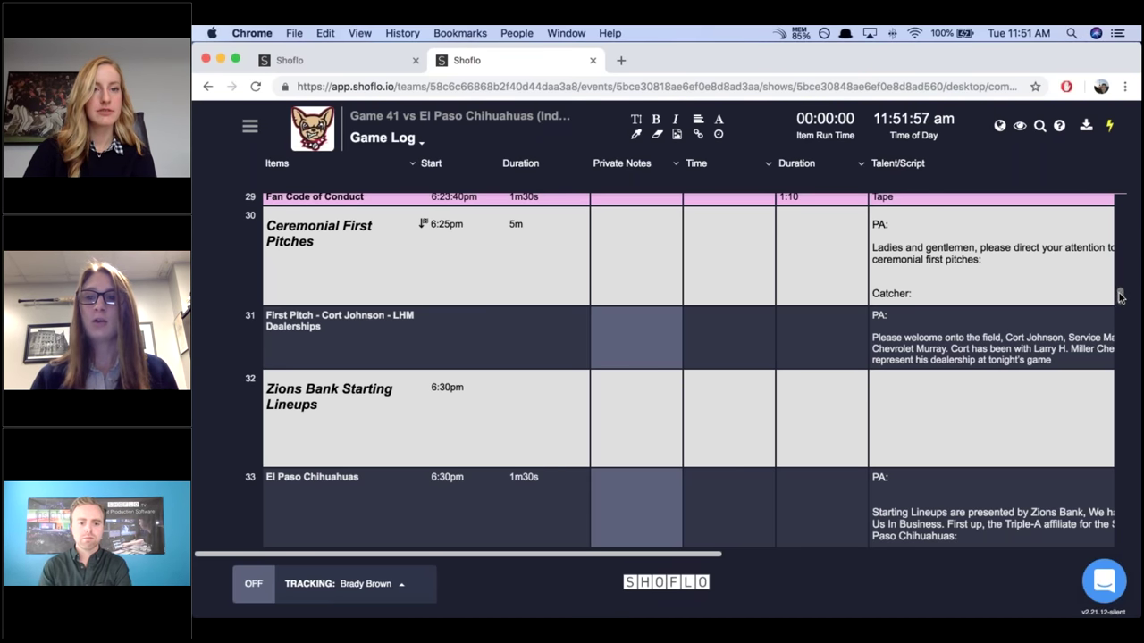
pyautogui.scroll(5, 1120, 294)
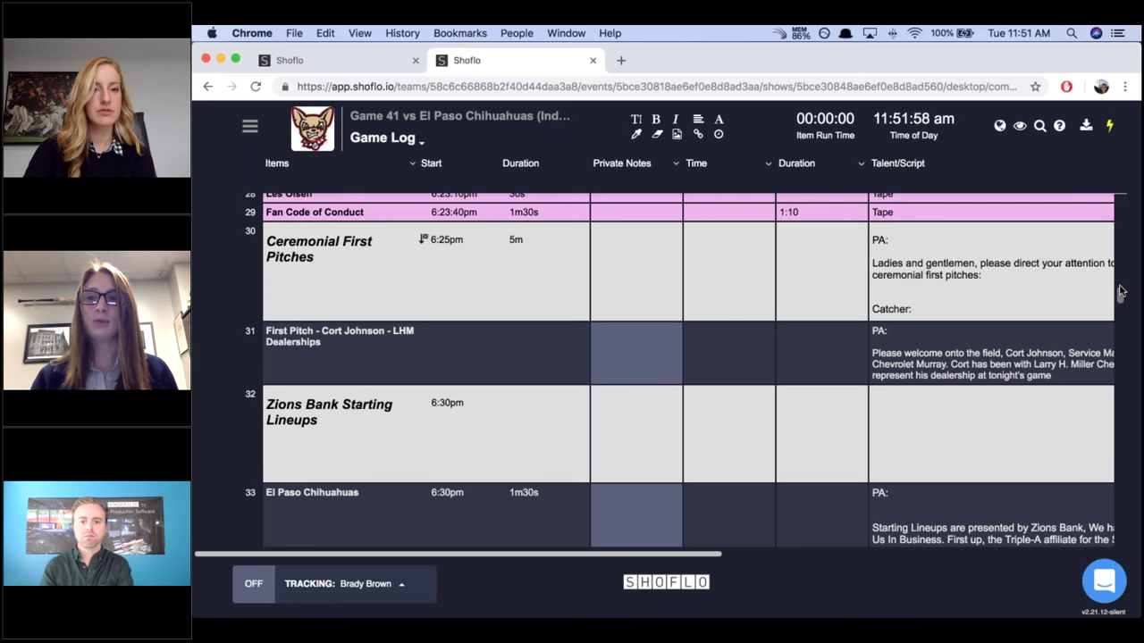
pyautogui.scroll(-5, 1120, 295)
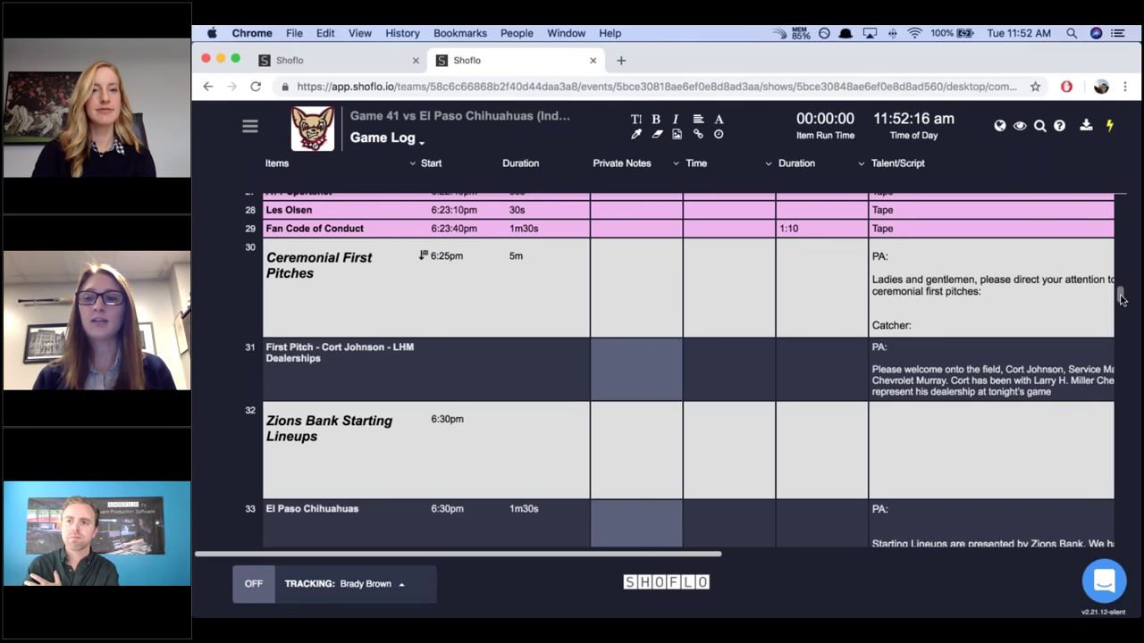
pyautogui.scroll(-1, 1122, 312)
pyautogui.moveTo(1123, 312)
pyautogui.mouseDown()
pyautogui.moveTo(1123, 339)
pyautogui.moveTo(1116, 324)
pyautogui.mouseUp()
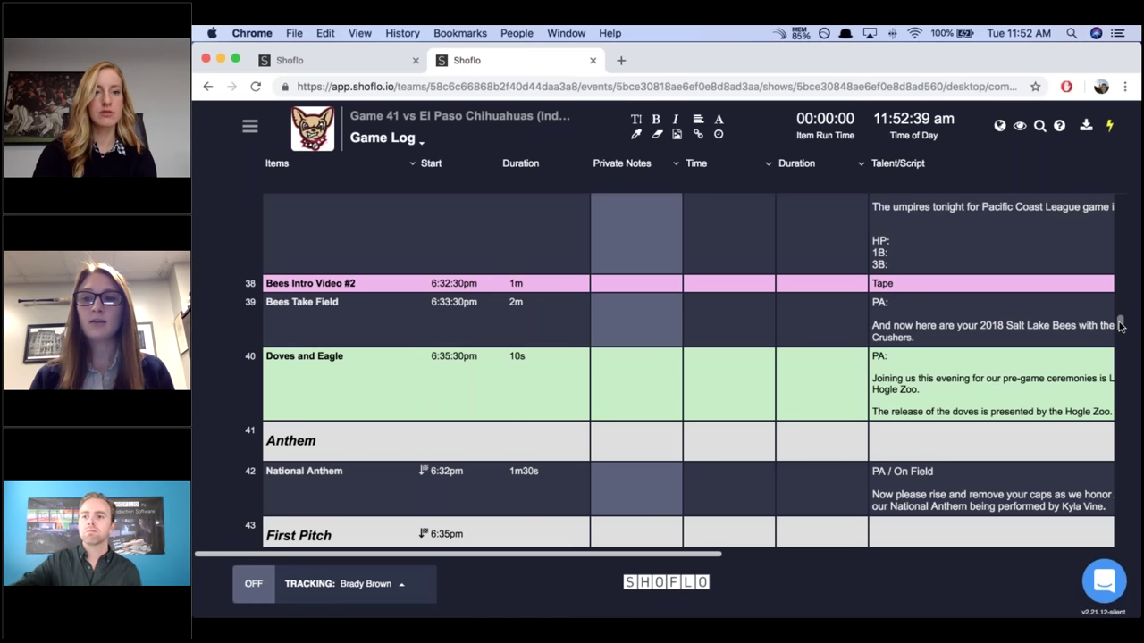
# Scroll the Game Log past rows 55–57 down to rows 63–69 around Middle of 3rd.
pyautogui.scroll(1, 1121, 349)
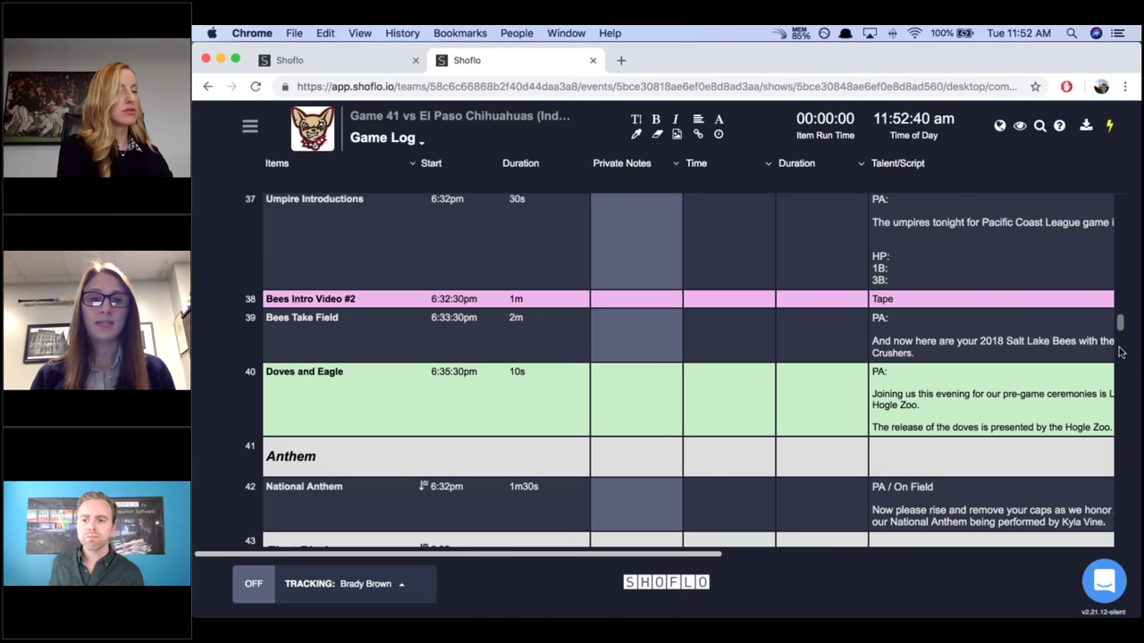
pyautogui.scroll(-10, 1121, 351)
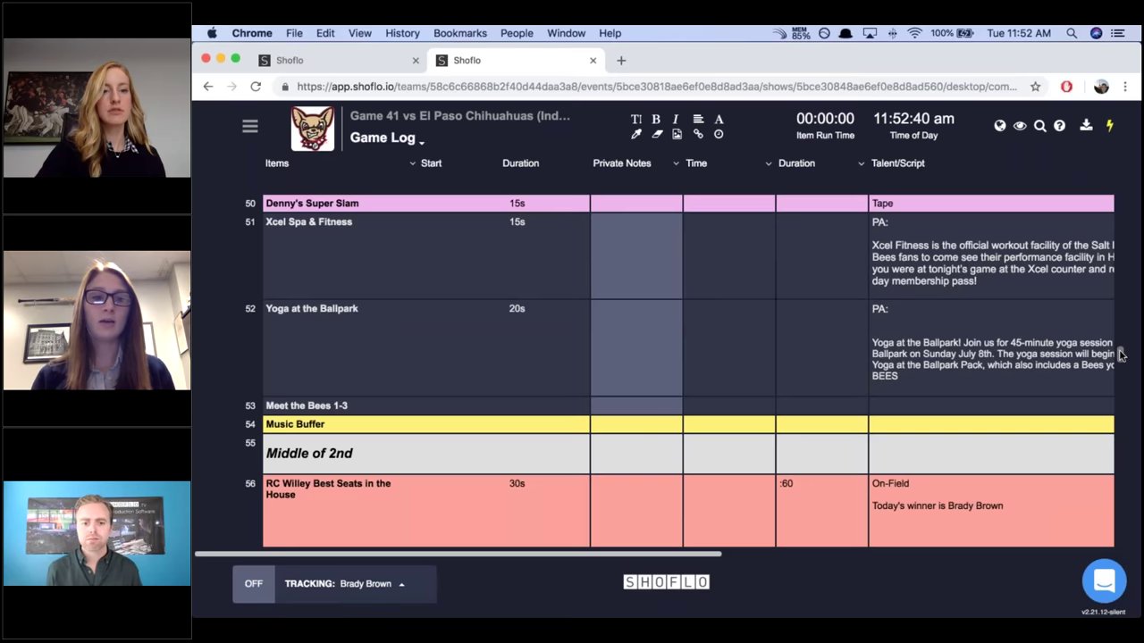
pyautogui.scroll(-4, 1119, 357)
pyautogui.scroll(7, 1118, 356)
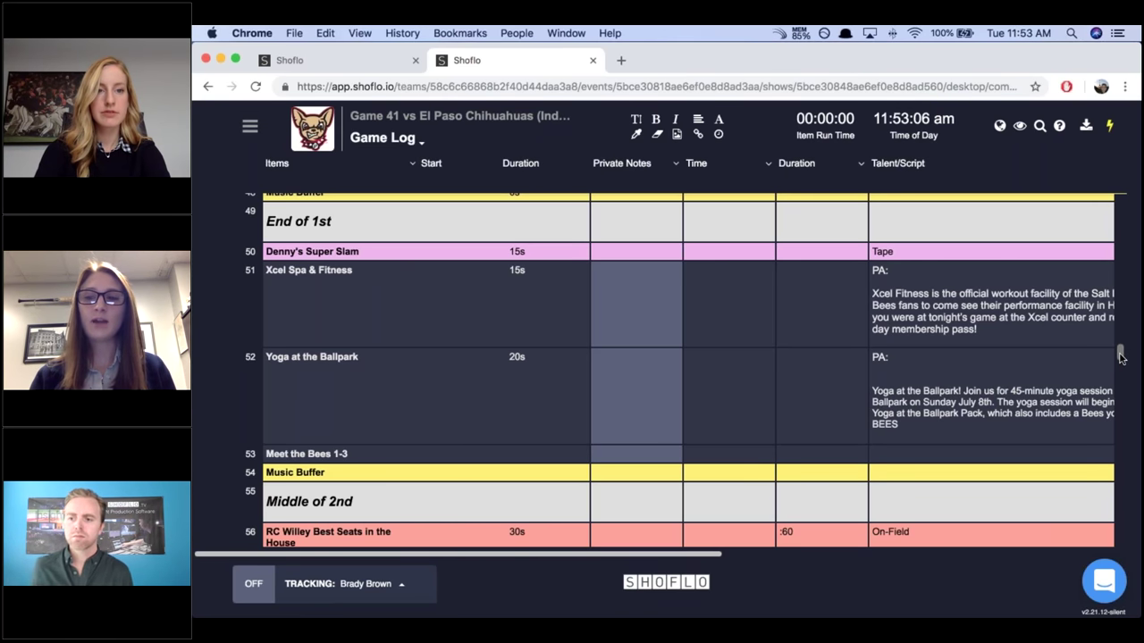
pyautogui.scroll(-2, 1121, 357)
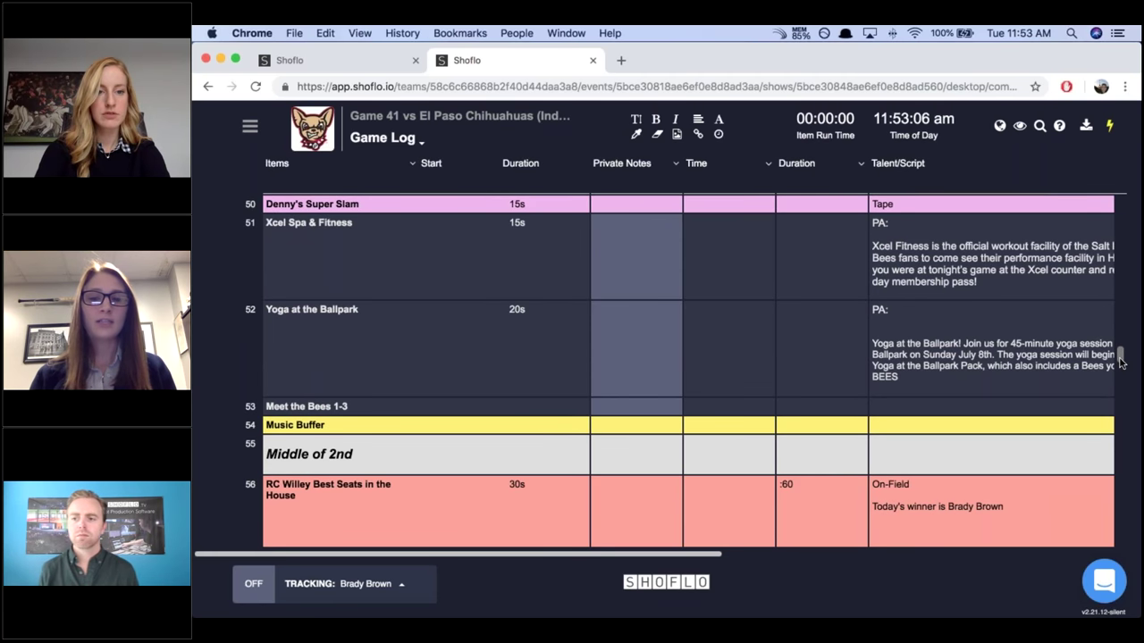
pyautogui.scroll(-1, 1122, 360)
pyautogui.scroll(-4, 1121, 364)
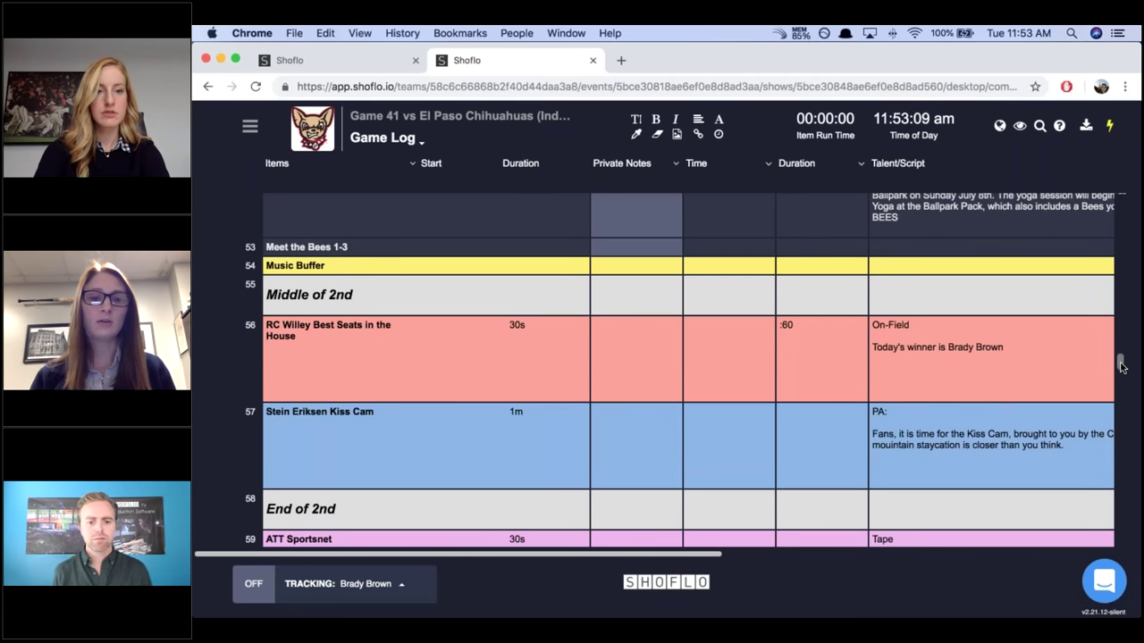
pyautogui.scroll(-1, 1122, 363)
pyautogui.moveTo(1012, 294)
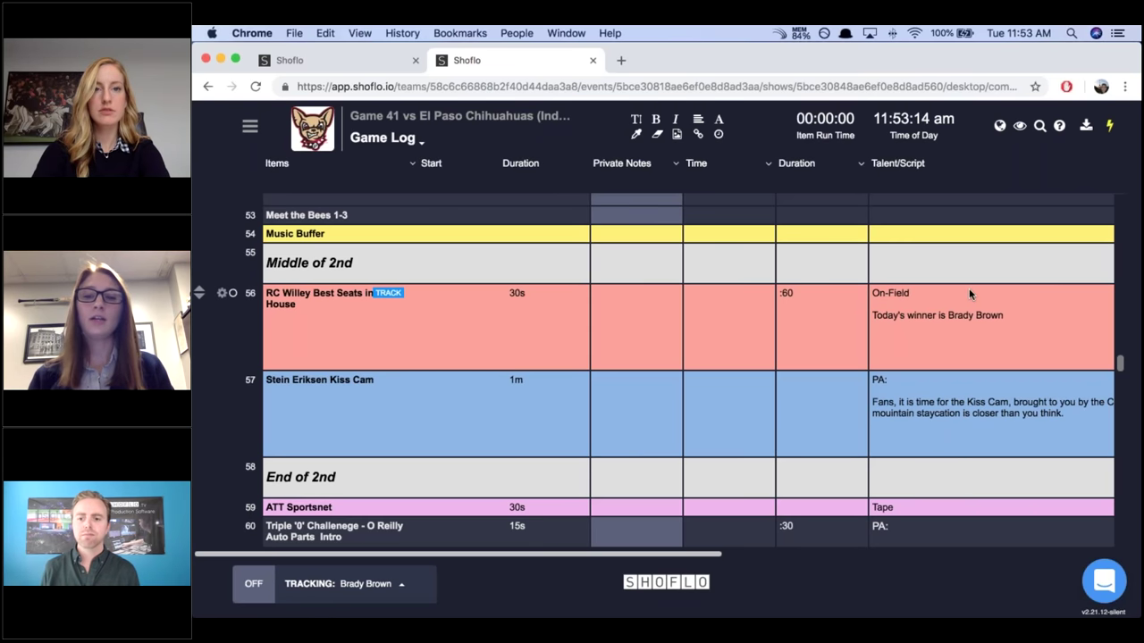
pyautogui.moveTo(942, 254)
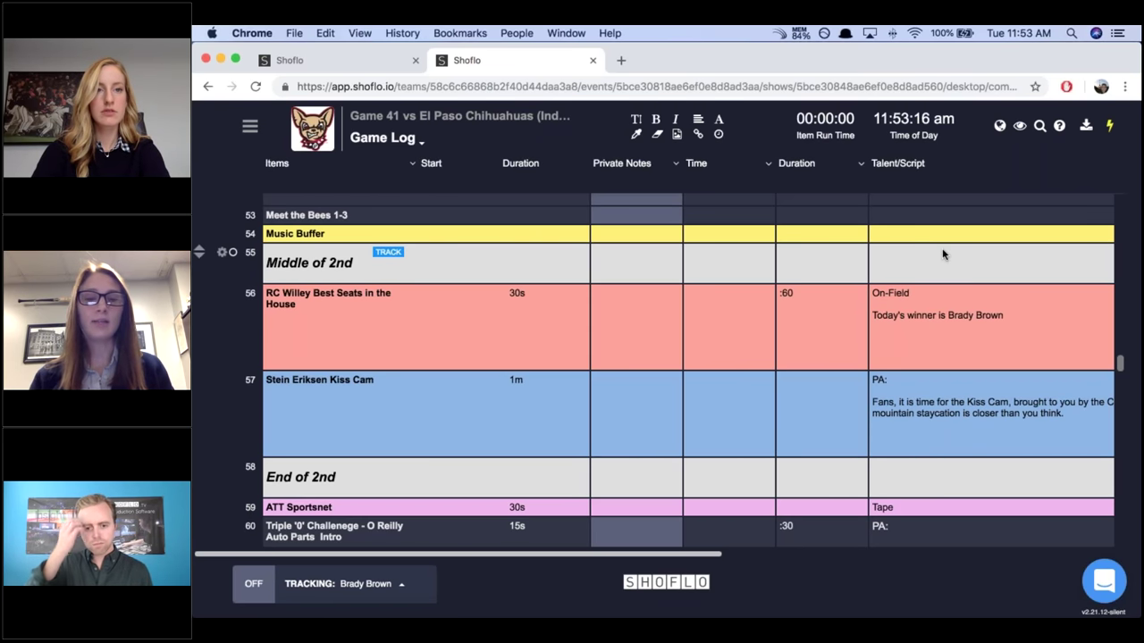
pyautogui.moveTo(503, 317)
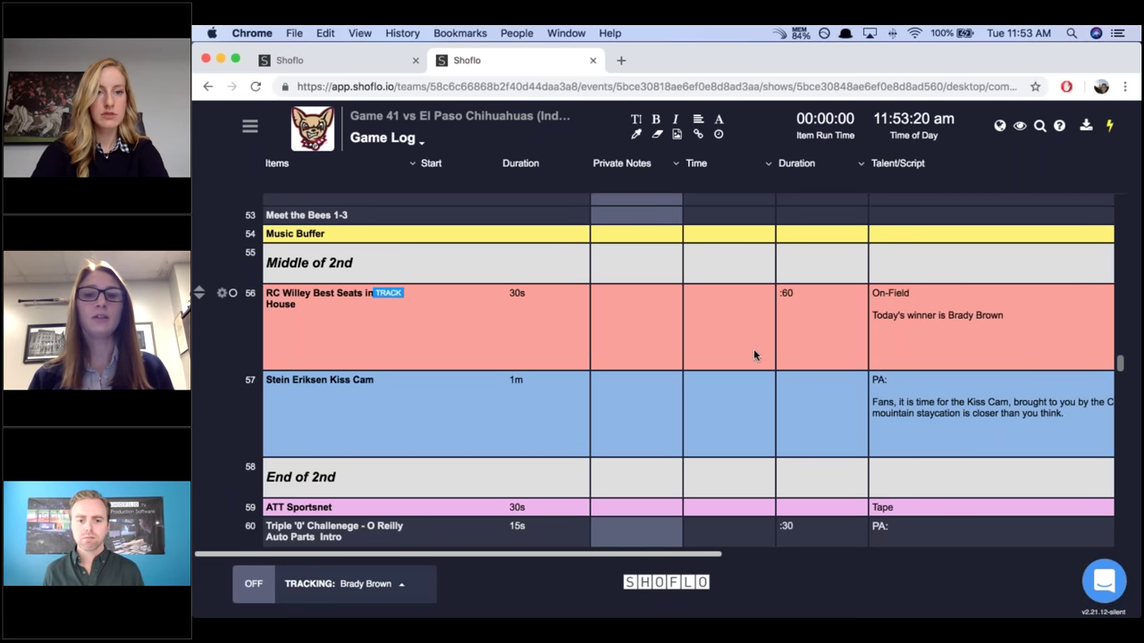
pyautogui.moveTo(702, 433)
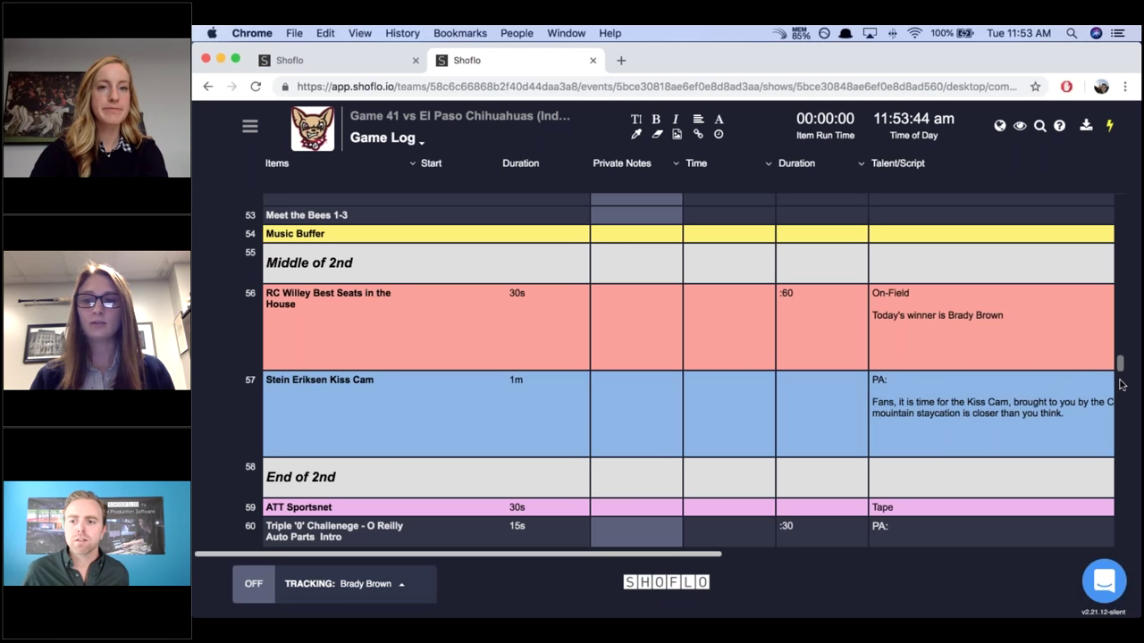
pyautogui.scroll(-1, 1121, 379)
pyautogui.scroll(-5, 1122, 389)
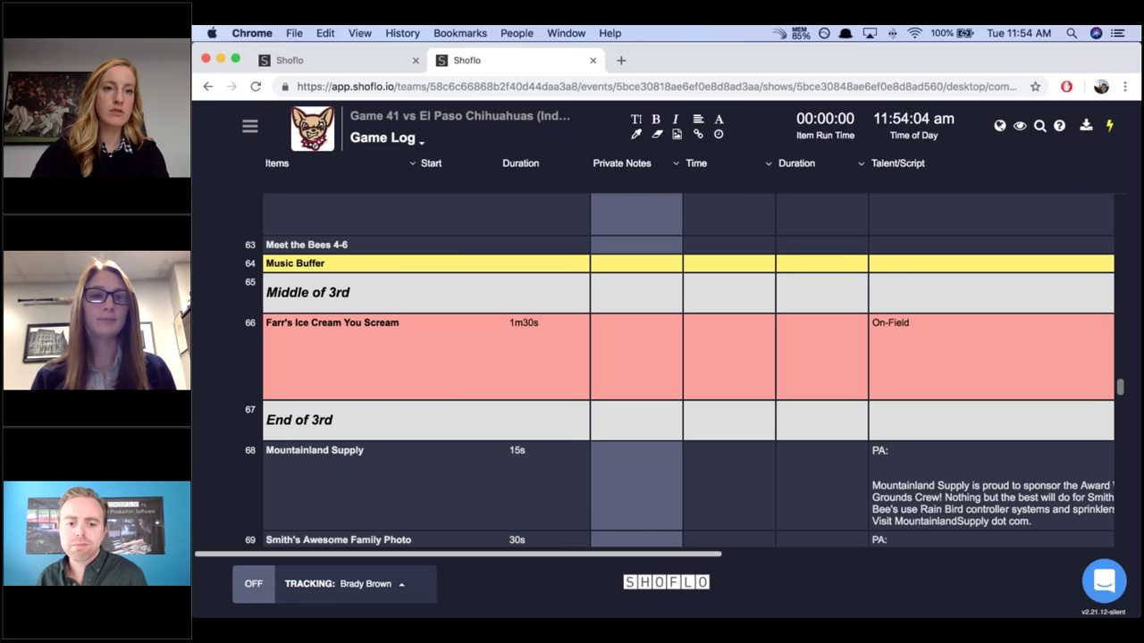
# Open the event's crew list on the dashboard tab and scroll through members' permissions.
pyautogui.click(295, 60)
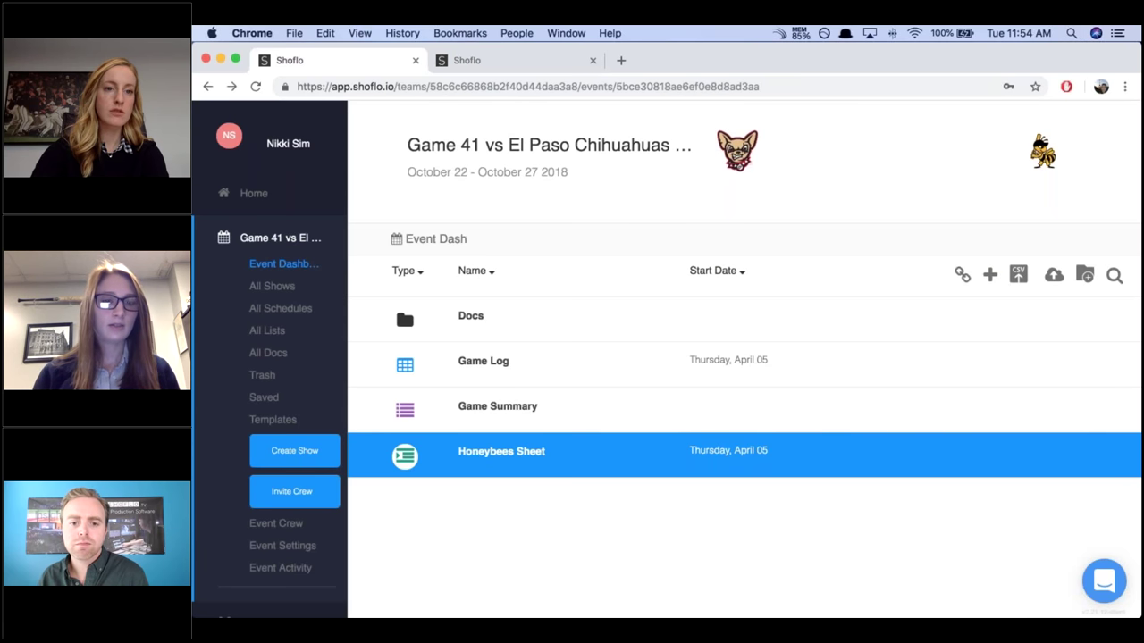
pyautogui.click(281, 531)
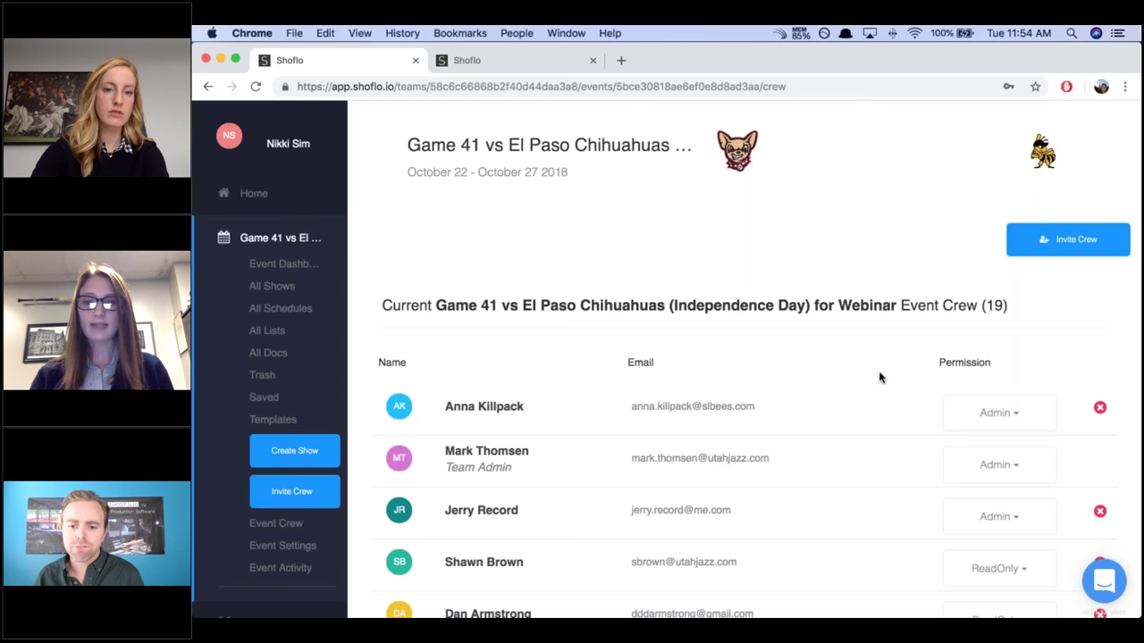
pyautogui.scroll(-5, 879, 377)
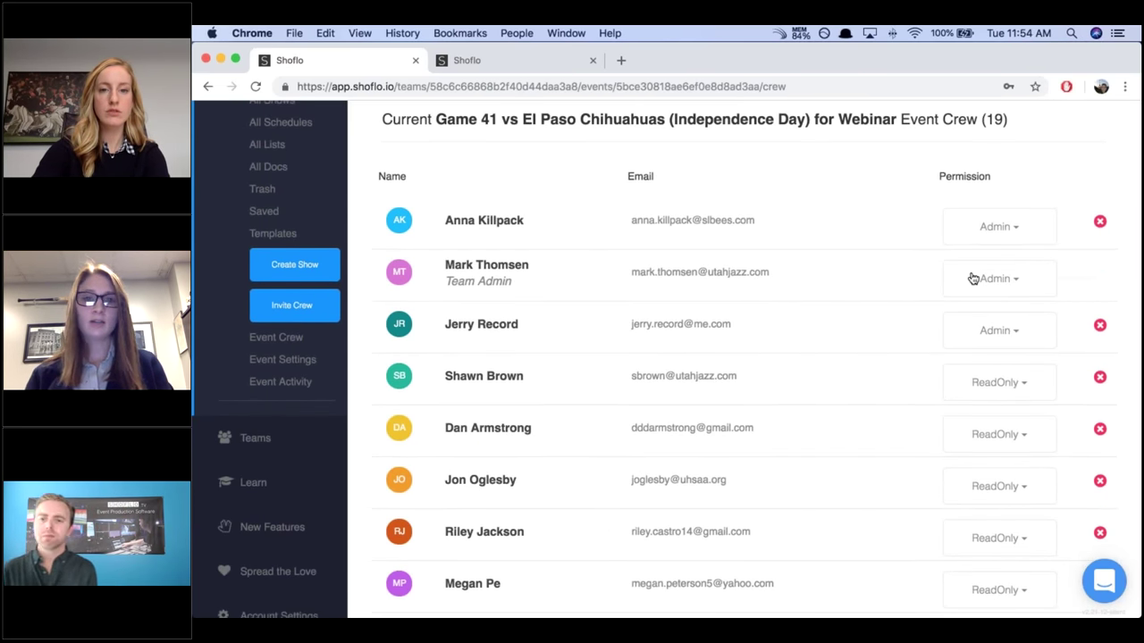
pyautogui.scroll(-2, 972, 279)
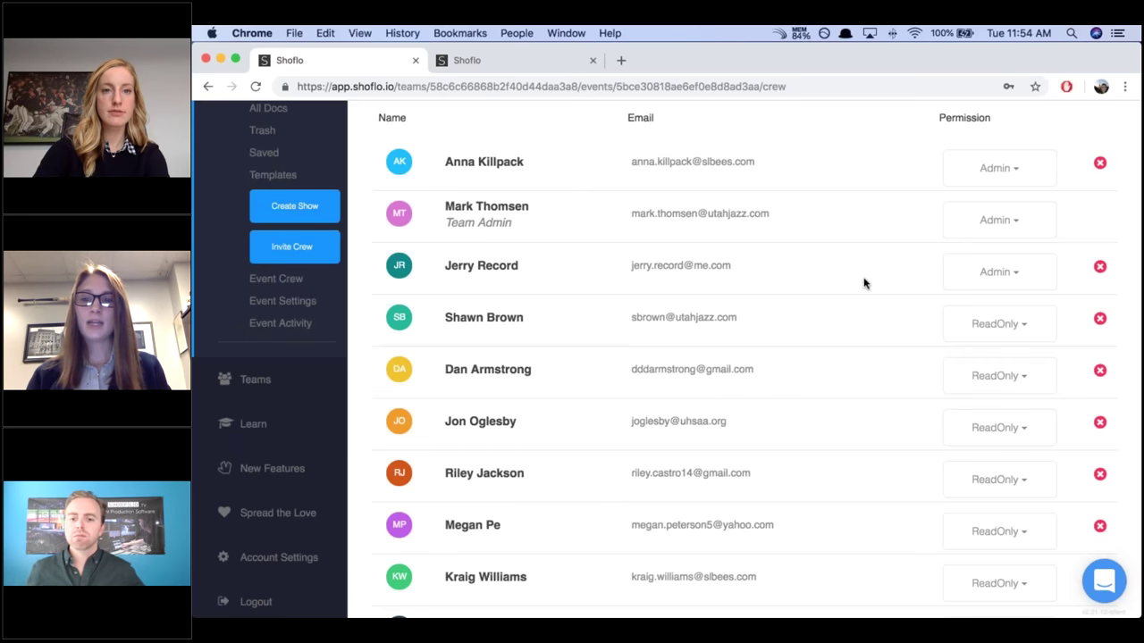
pyautogui.scroll(-3, 863, 283)
pyautogui.scroll(-1, 863, 283)
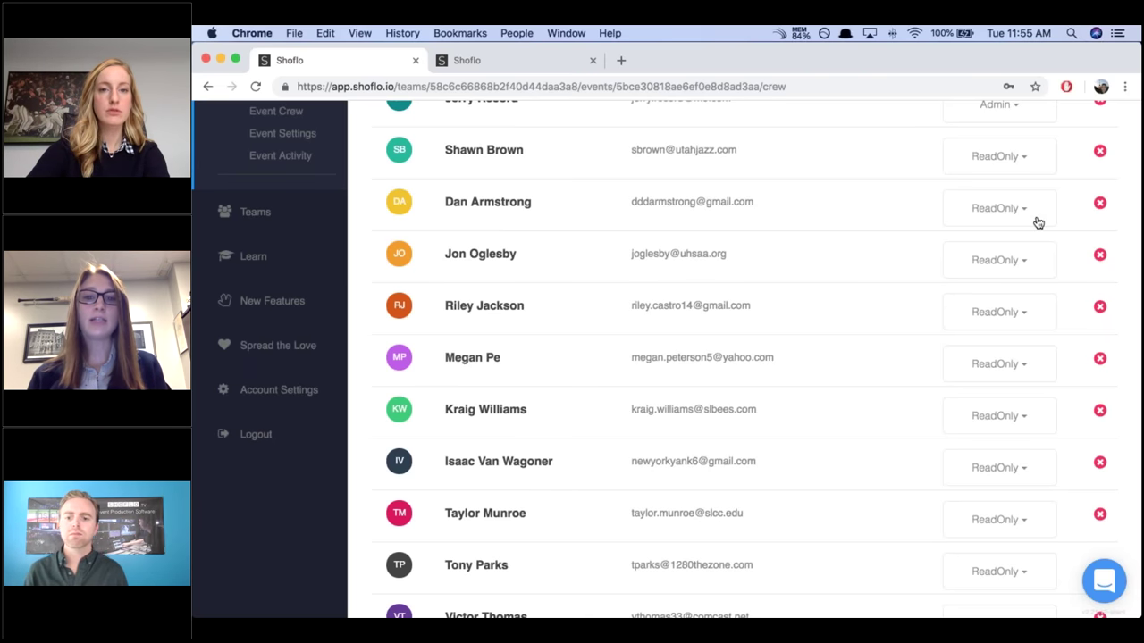
pyautogui.scroll(-1, 1038, 223)
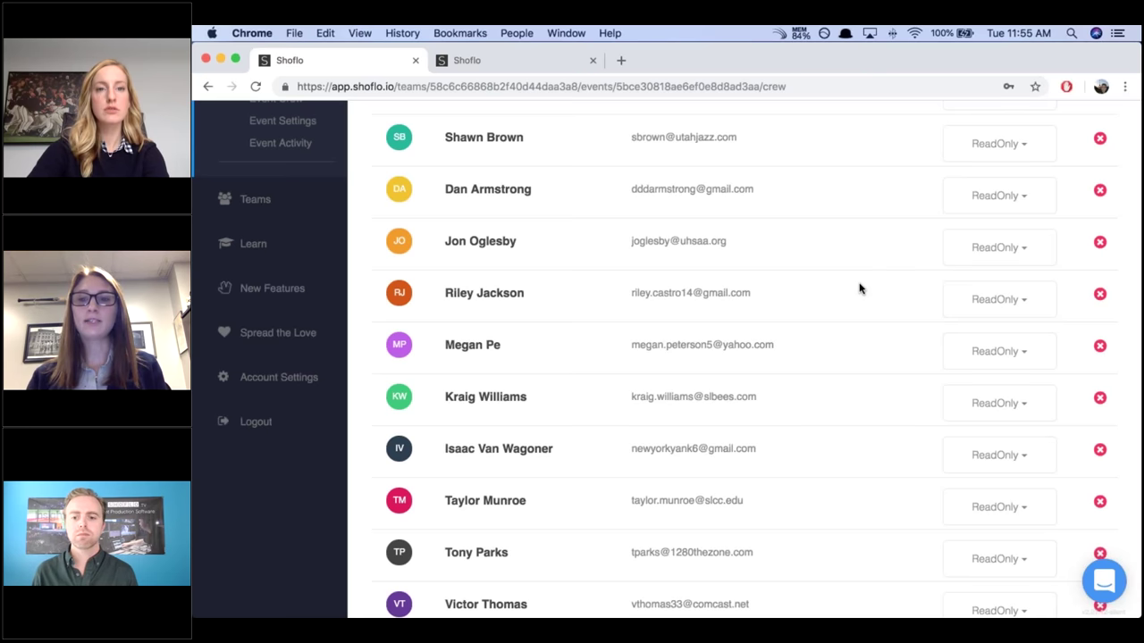
pyautogui.scroll(-5, 859, 288)
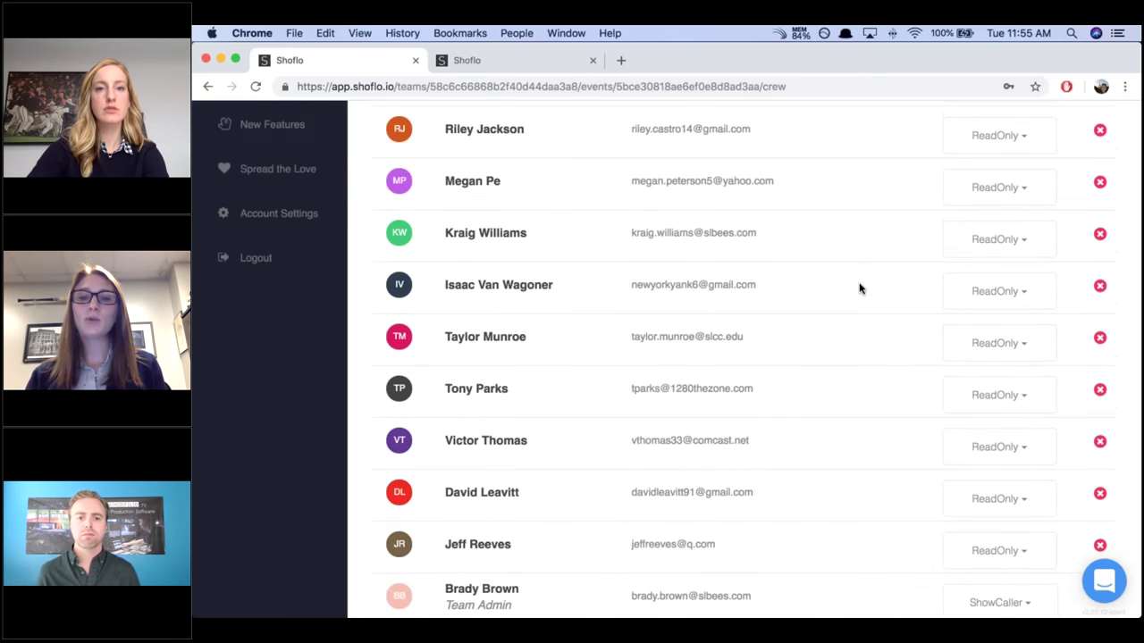
pyautogui.scroll(-2, 859, 288)
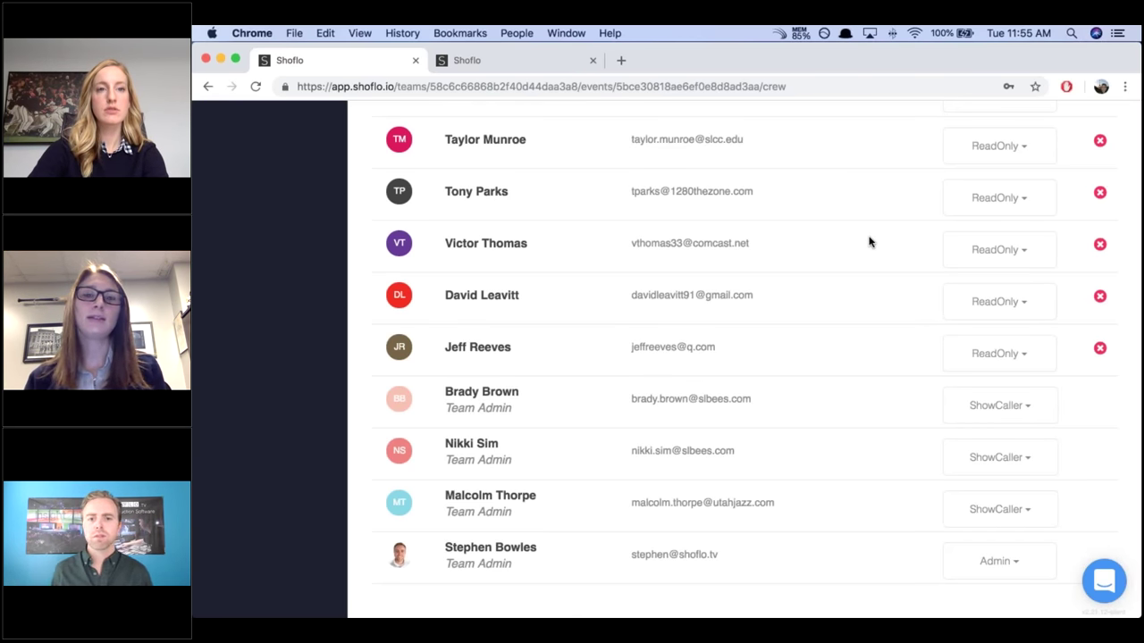
# Finish reviewing the crew list and go back to the Game Log tab.
pyautogui.scroll(1, 868, 242)
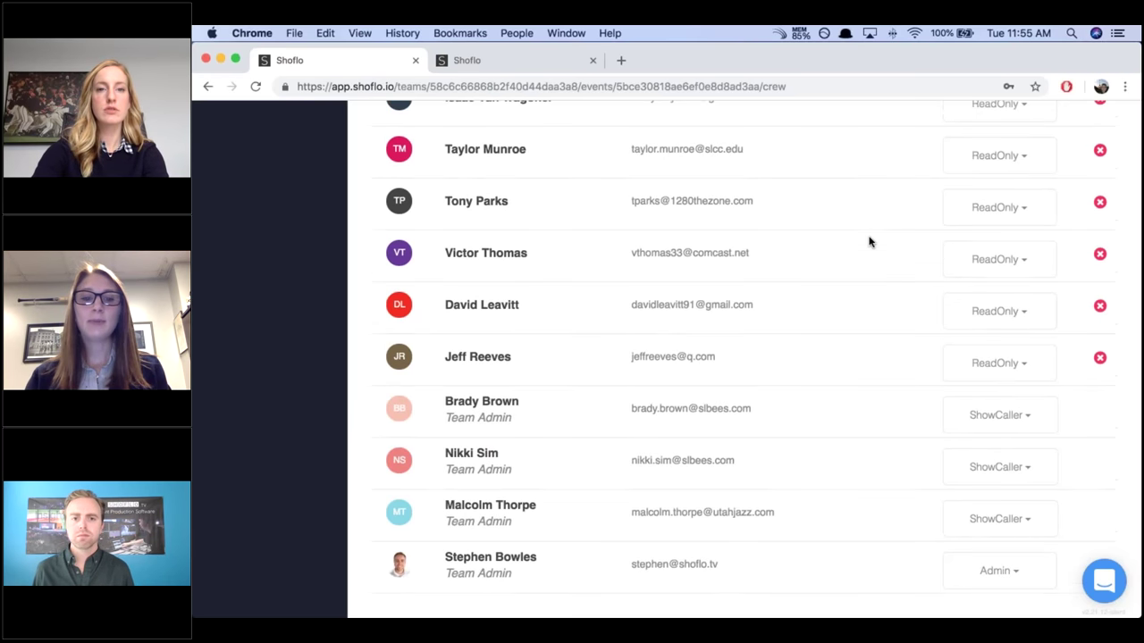
pyautogui.scroll(3, 869, 241)
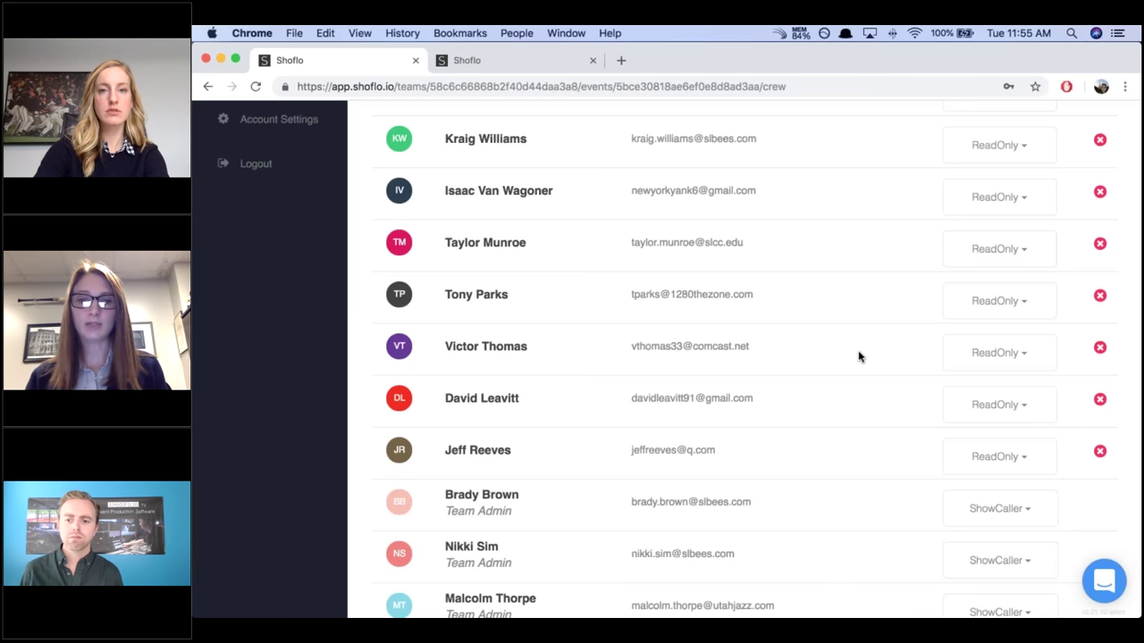
pyautogui.scroll(5, 858, 356)
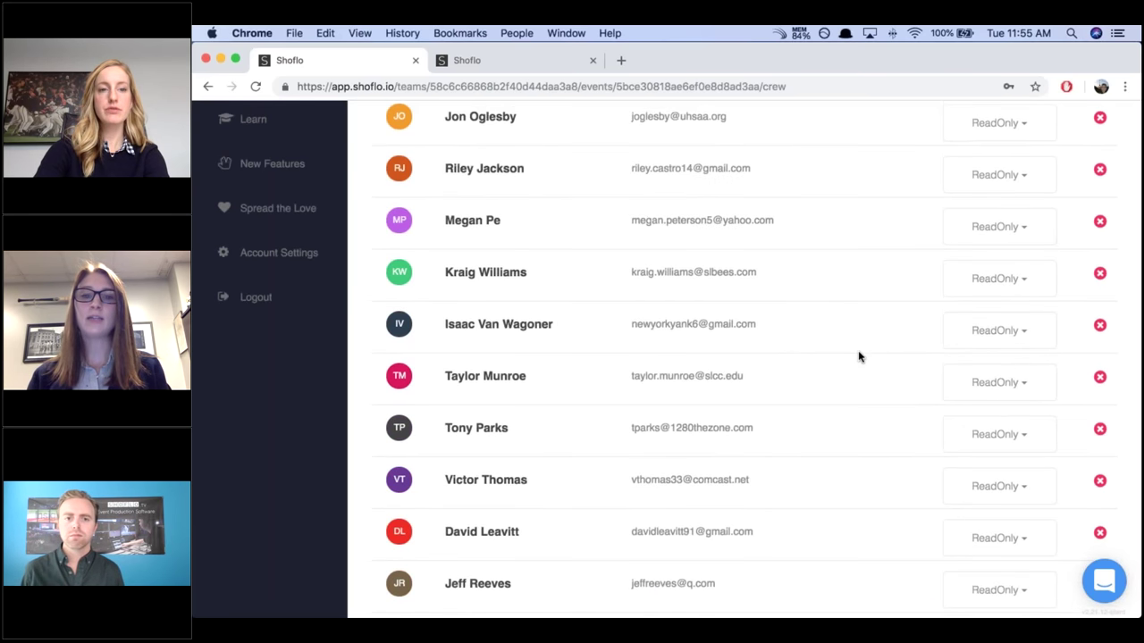
pyautogui.scroll(2, 858, 357)
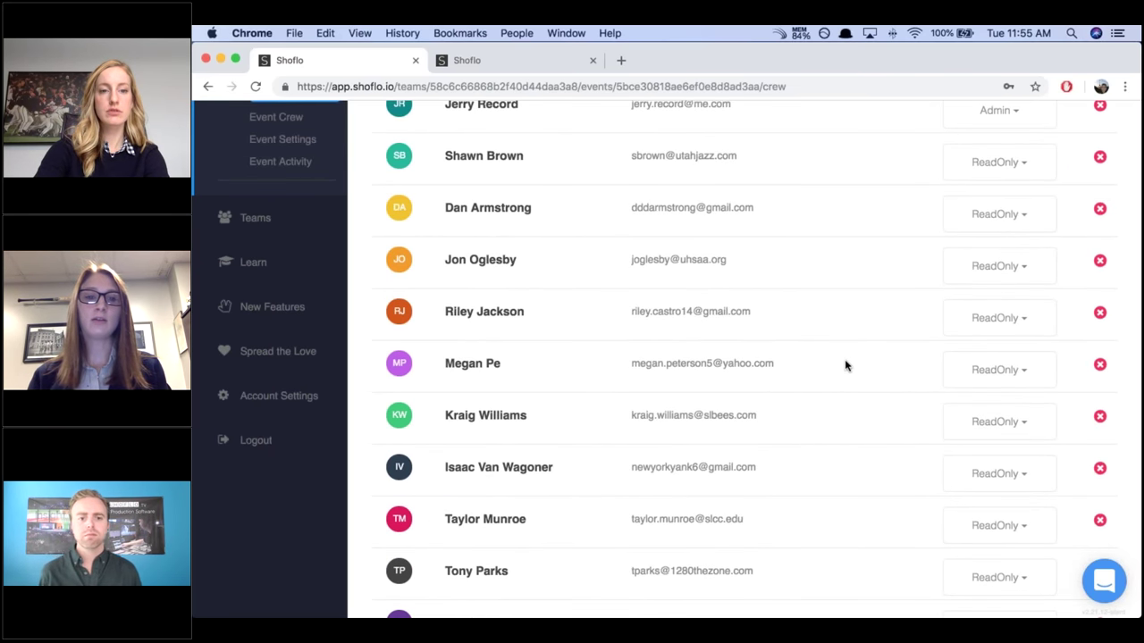
pyautogui.scroll(-5, 845, 365)
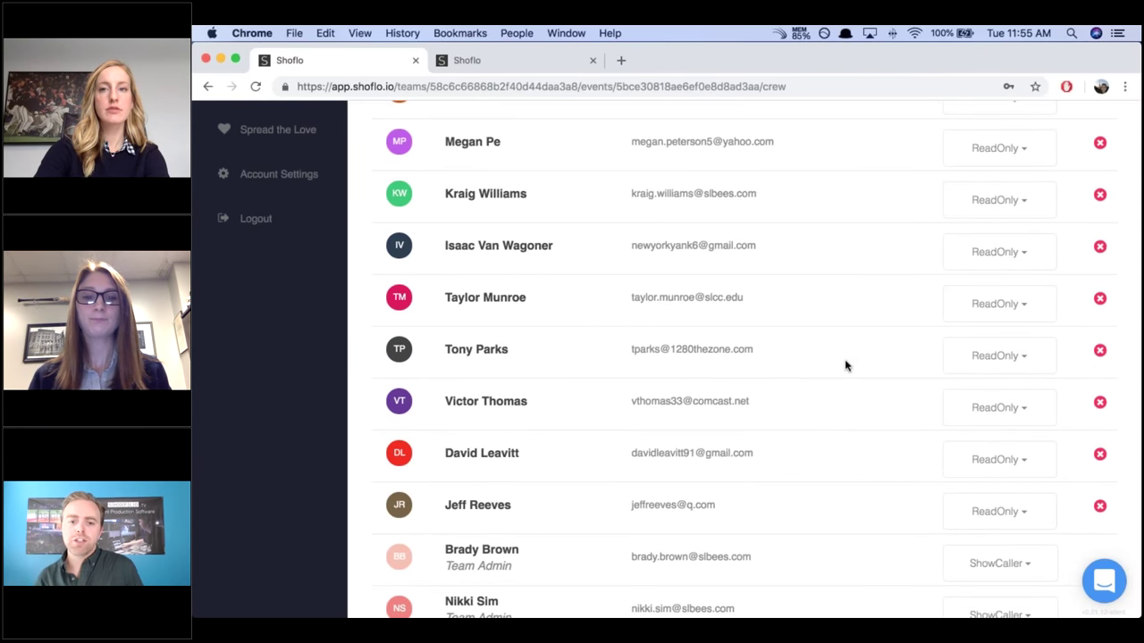
pyautogui.scroll(-3, 845, 365)
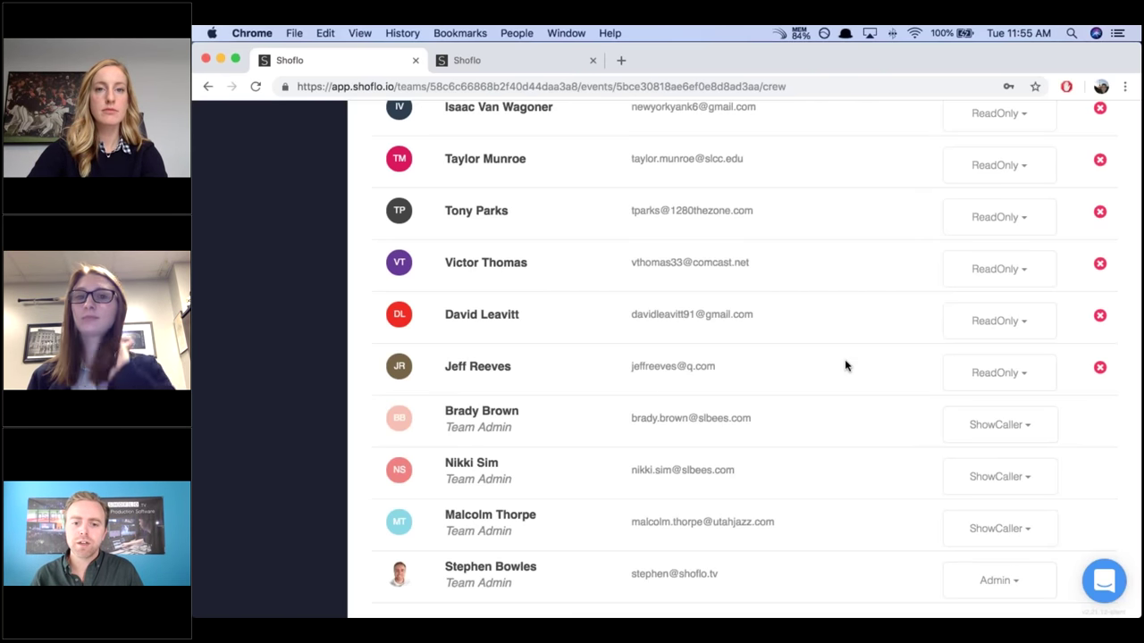
pyautogui.scroll(5, 845, 366)
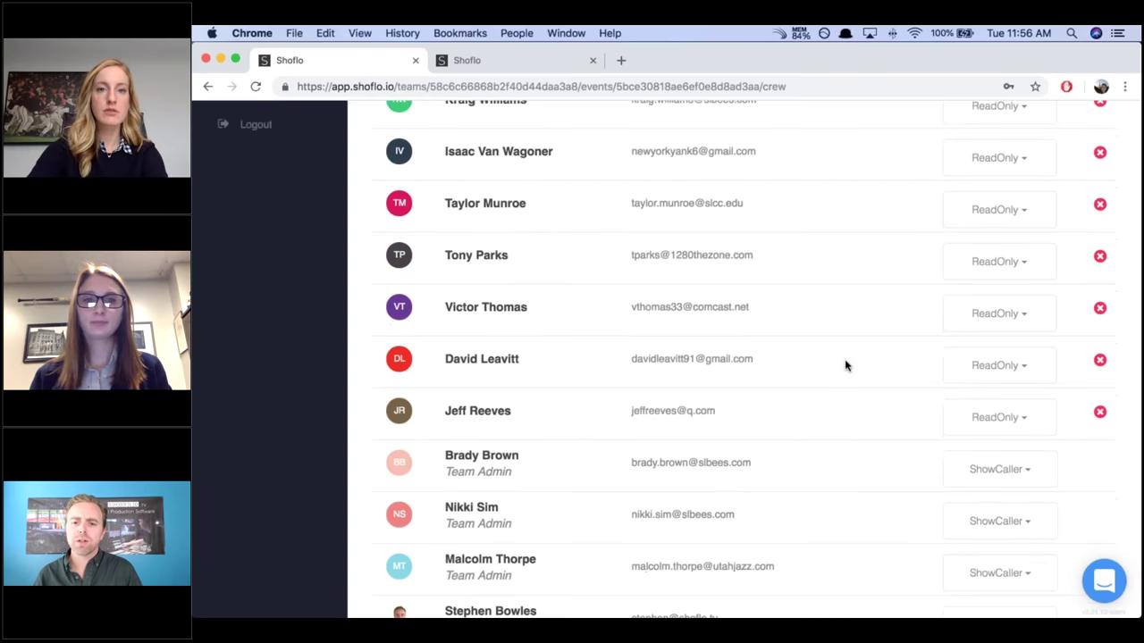
pyautogui.scroll(5, 845, 366)
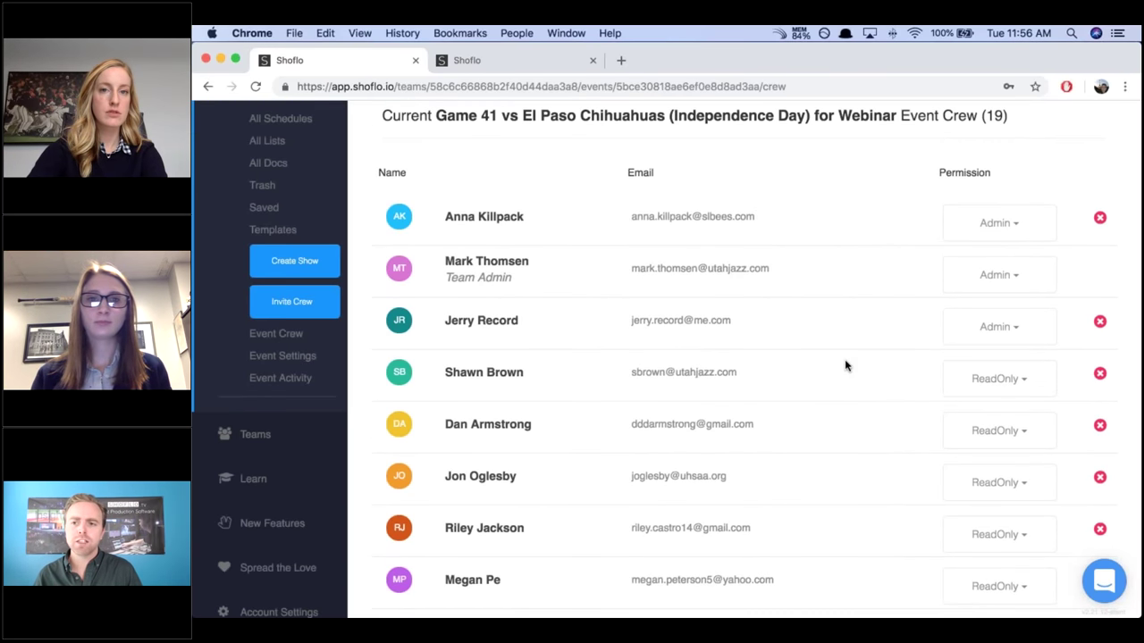
pyautogui.click(465, 60)
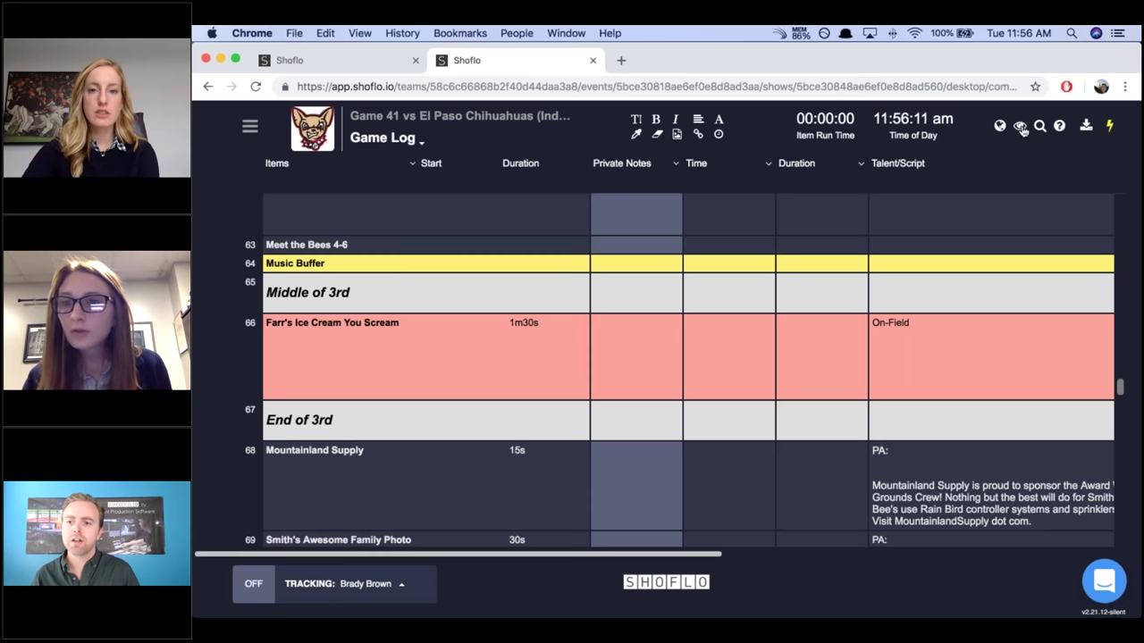
# Glance at the view options and the Activity Feed, then bring up the XLS/CSV/PDF/Word export menu.
pyautogui.click(1020, 127)
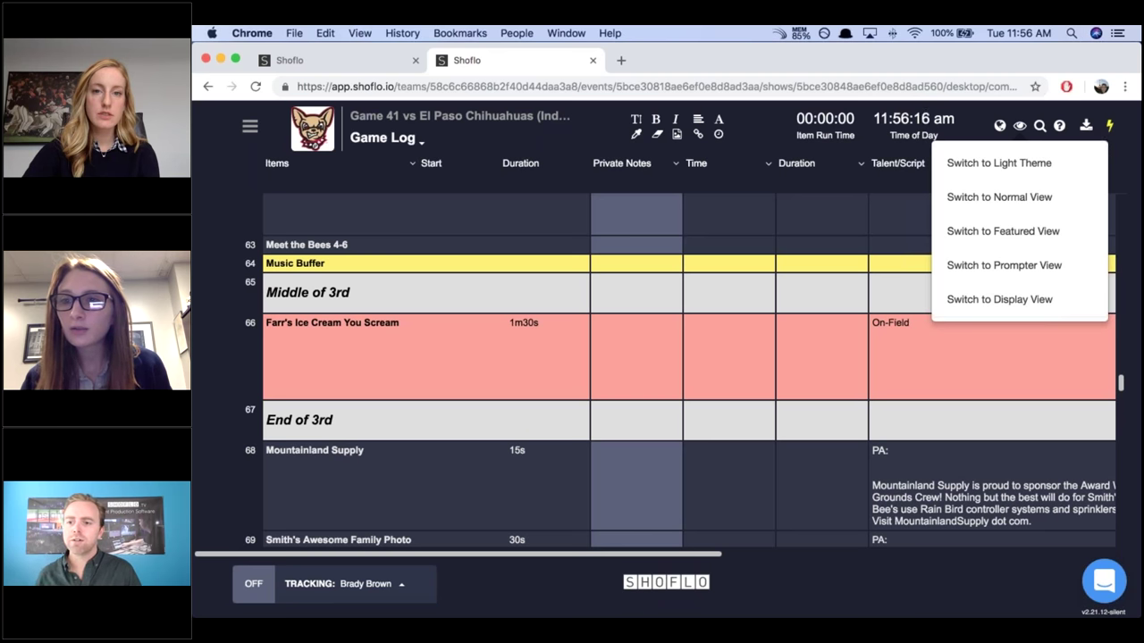
pyautogui.click(1110, 125)
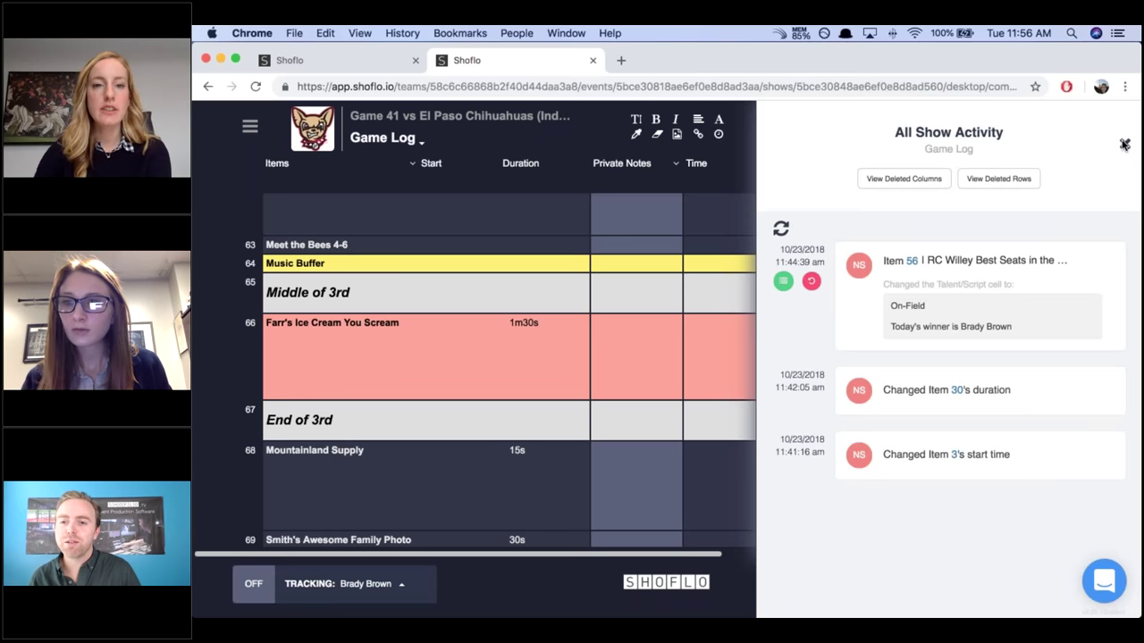
pyautogui.click(1123, 144)
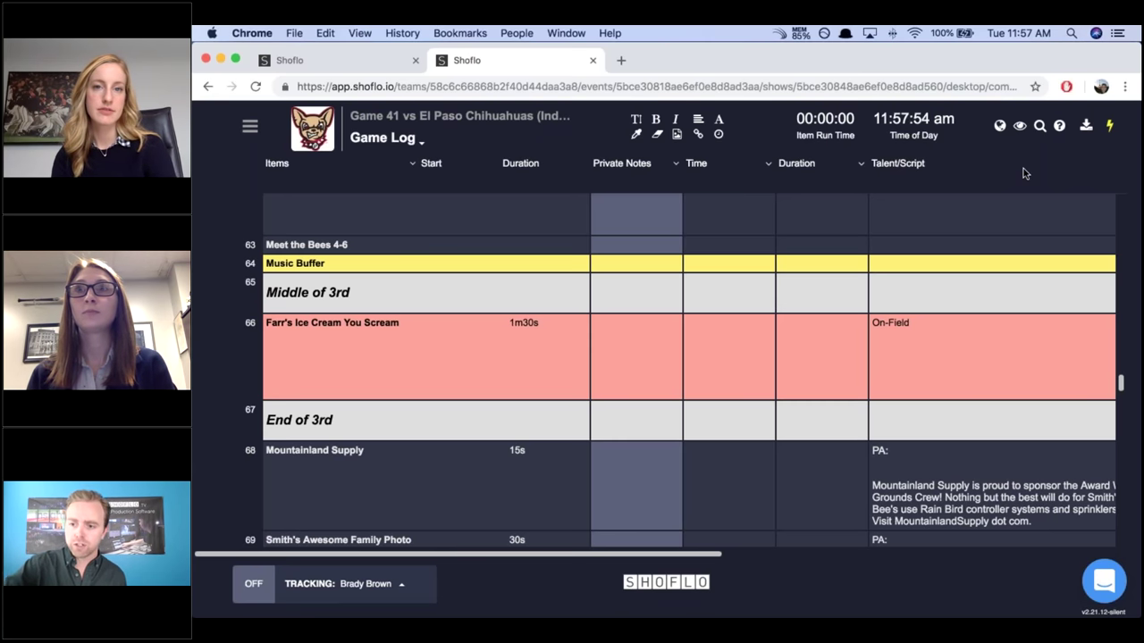
pyautogui.click(1088, 125)
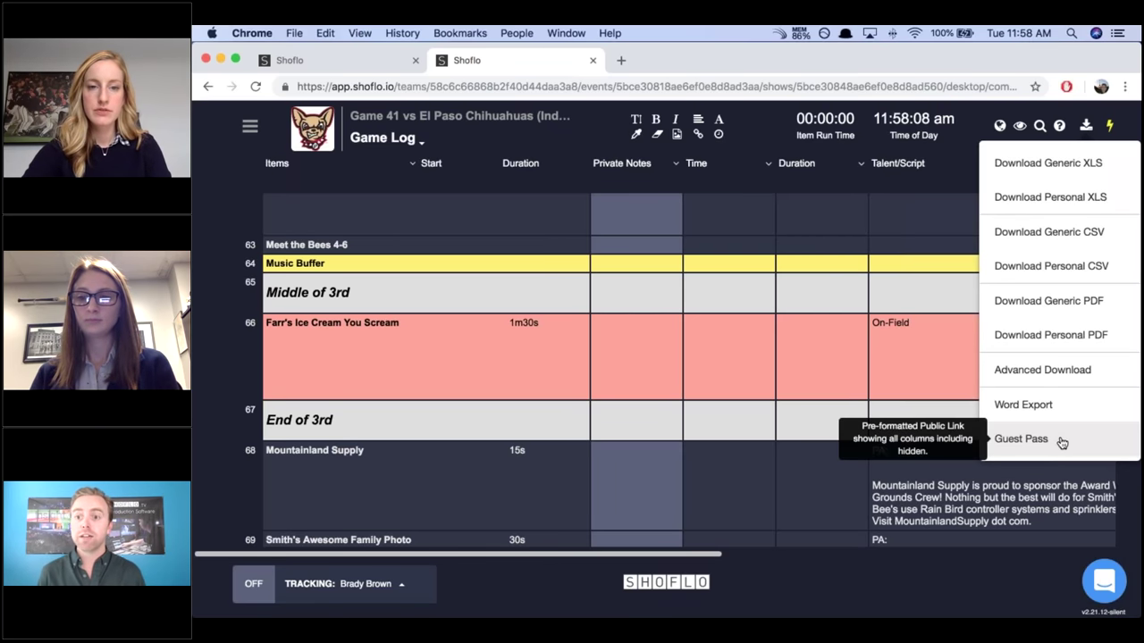
# Enable the Guest Pass for the Game 41 Game Log and open its guest link in a new tab.
pyautogui.click(1061, 442)
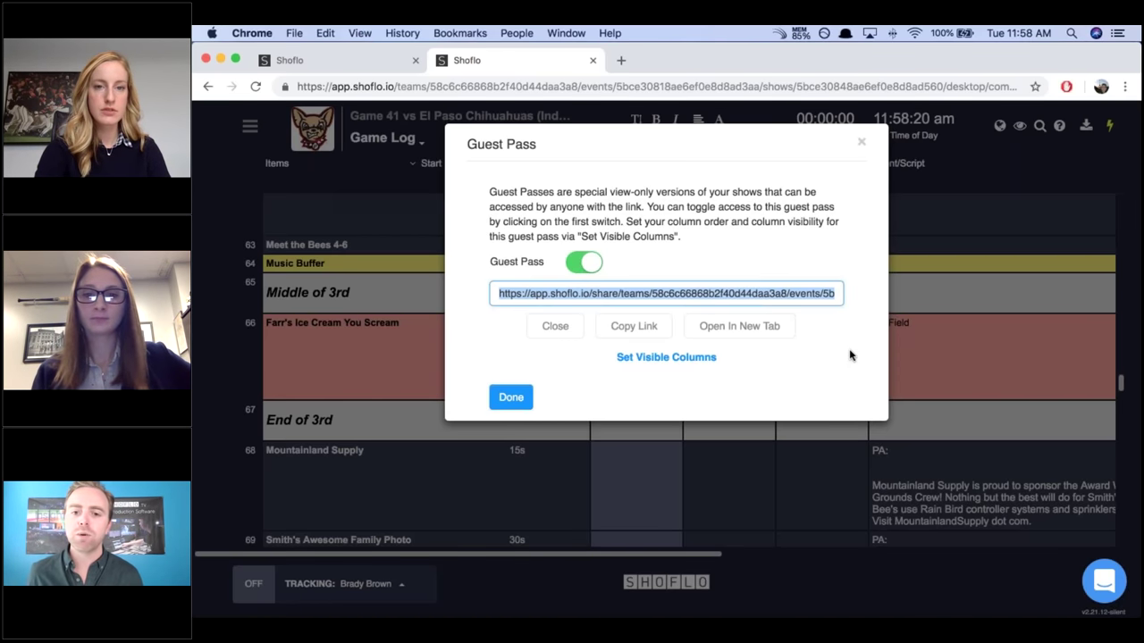
pyautogui.click(748, 327)
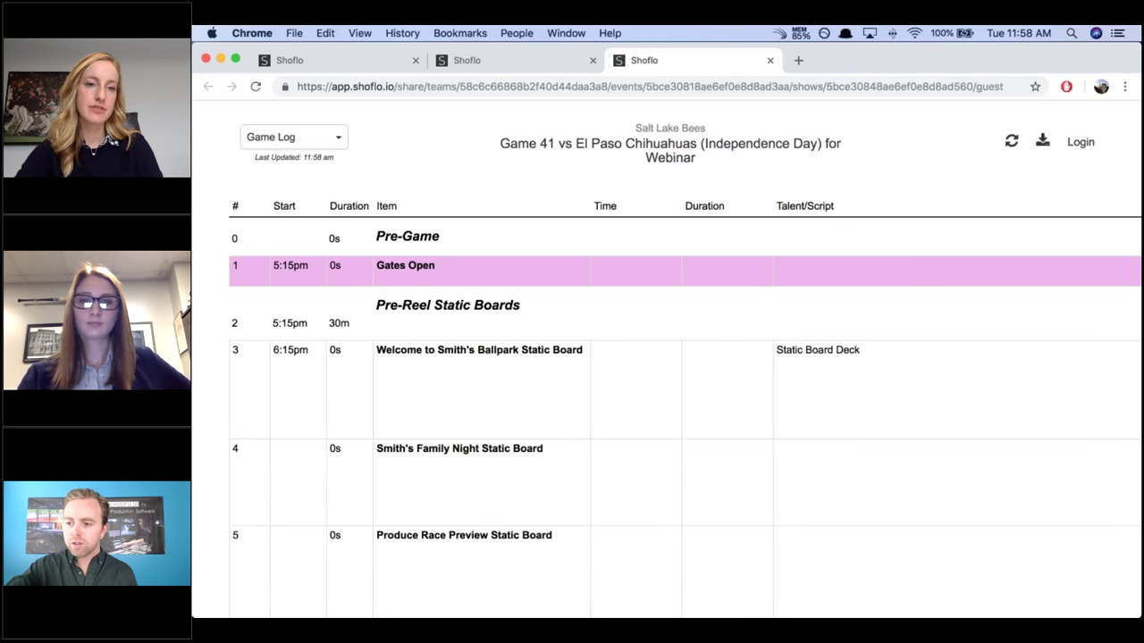
pyautogui.scroll(-10, 684, 357)
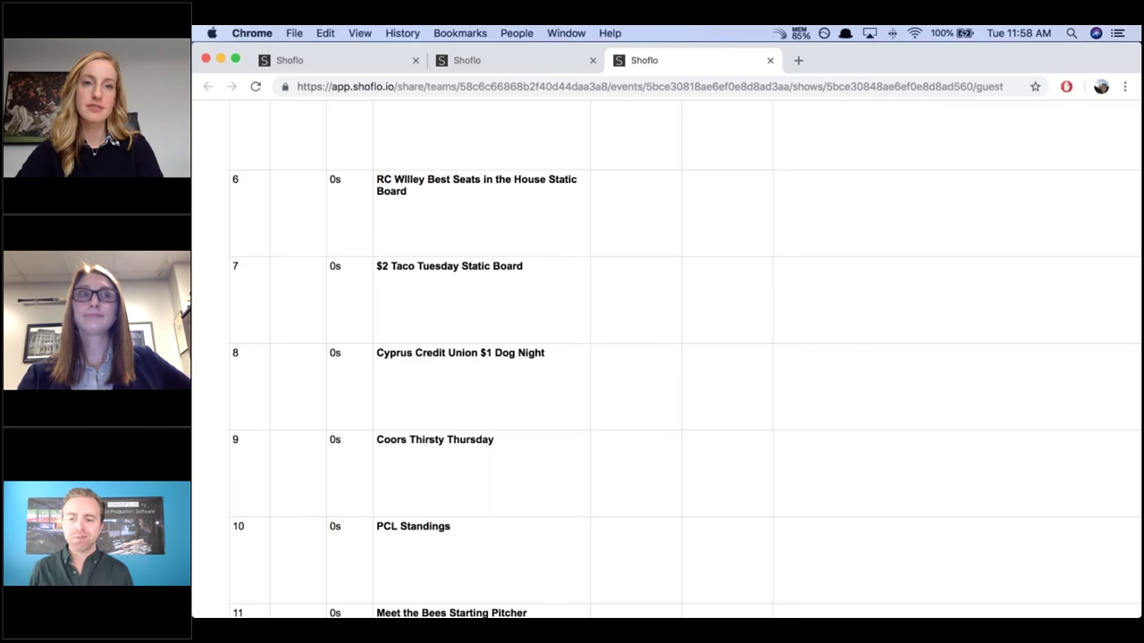
pyautogui.scroll(-4, 667, 357)
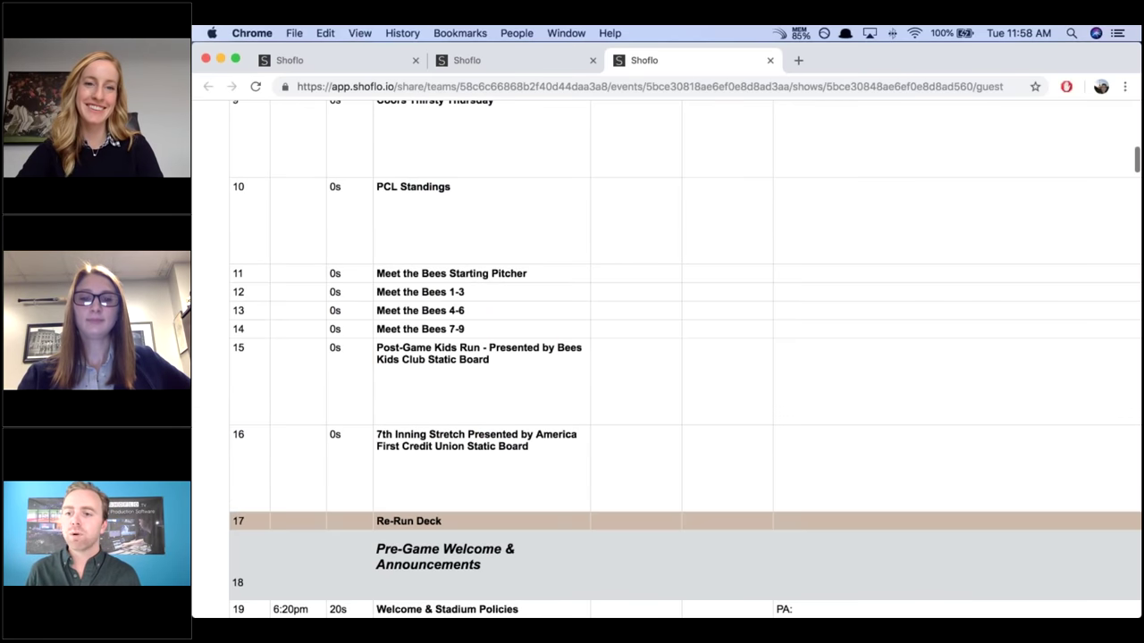
pyautogui.scroll(-1, 667, 358)
pyautogui.scroll(-12, 667, 357)
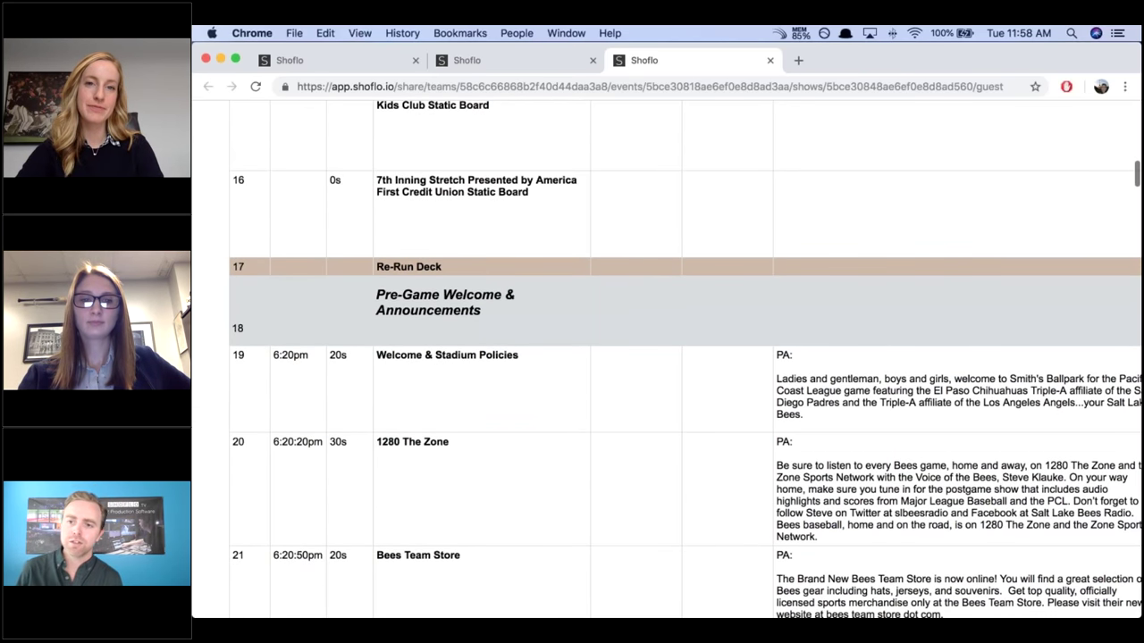
pyautogui.scroll(-2, 666, 358)
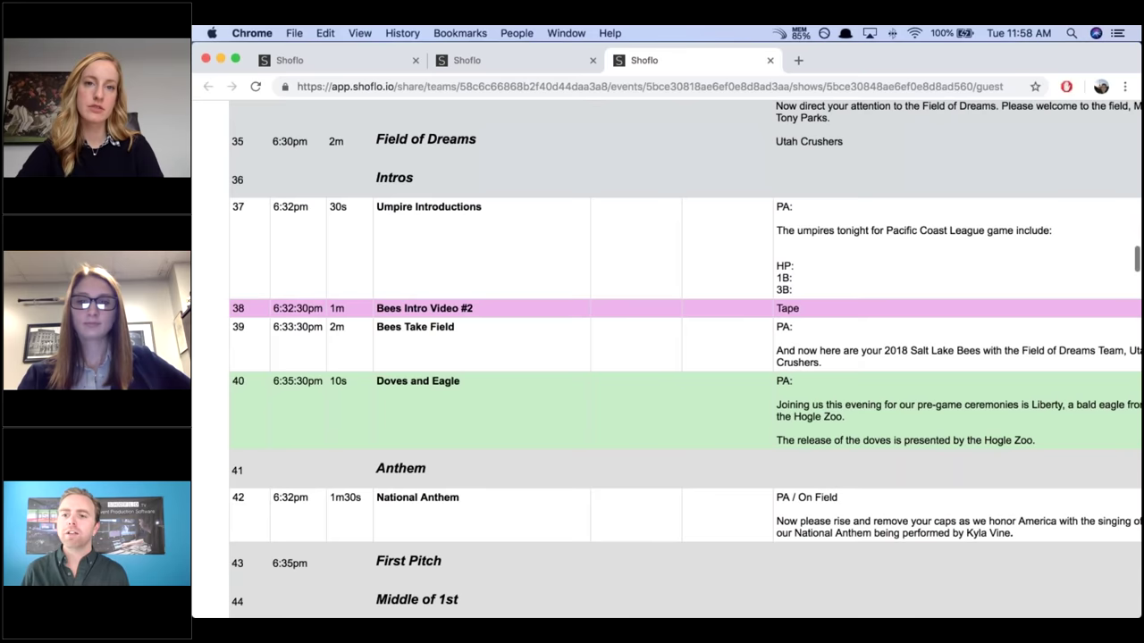
pyautogui.scroll(1, 666, 358)
pyautogui.scroll(-10, 666, 358)
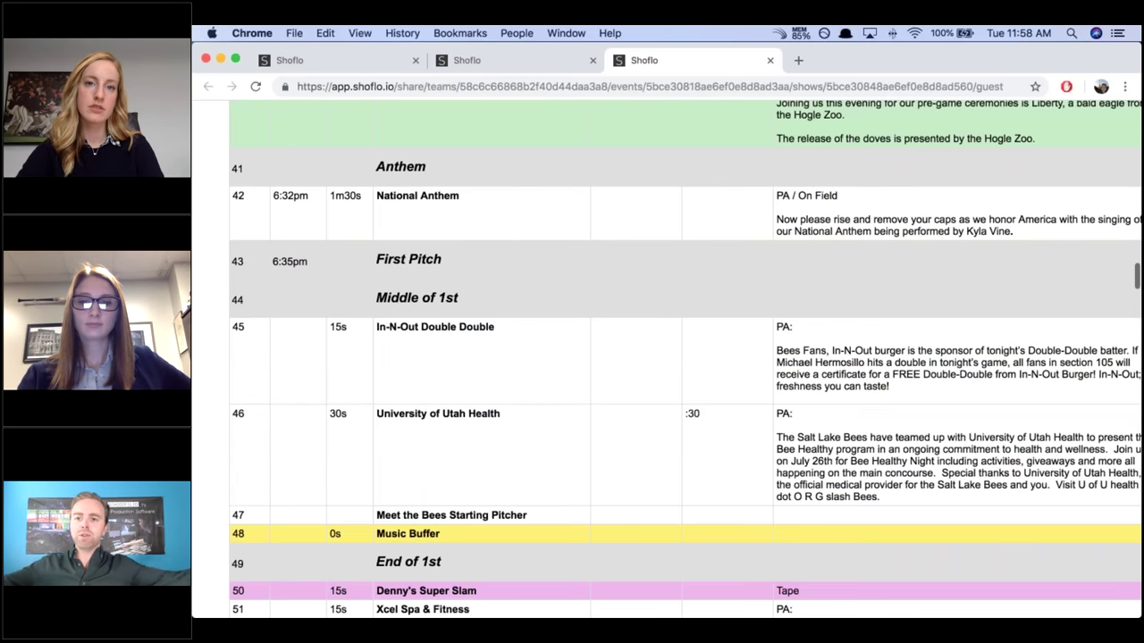
pyautogui.scroll(-5, 666, 358)
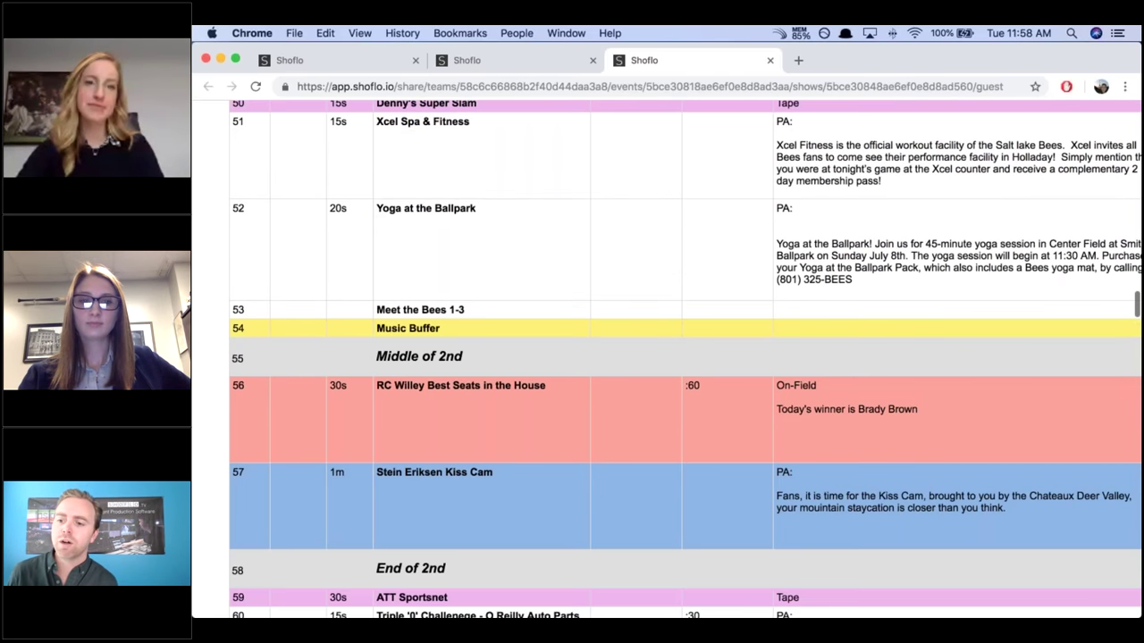
pyautogui.scroll(-1, 667, 358)
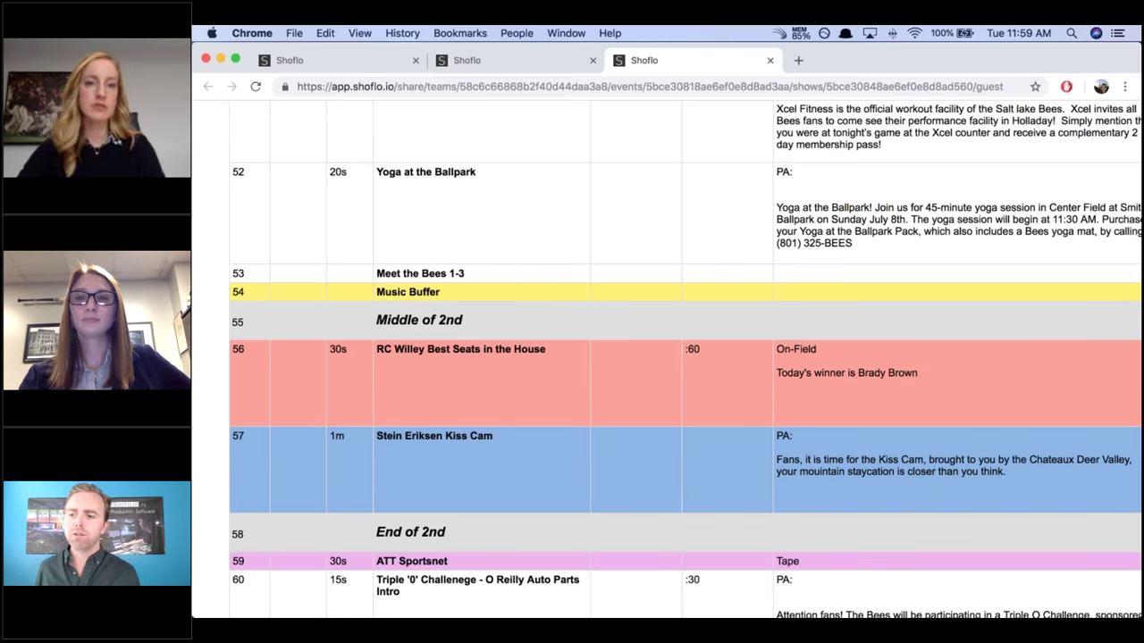
pyautogui.scroll(-2, 666, 357)
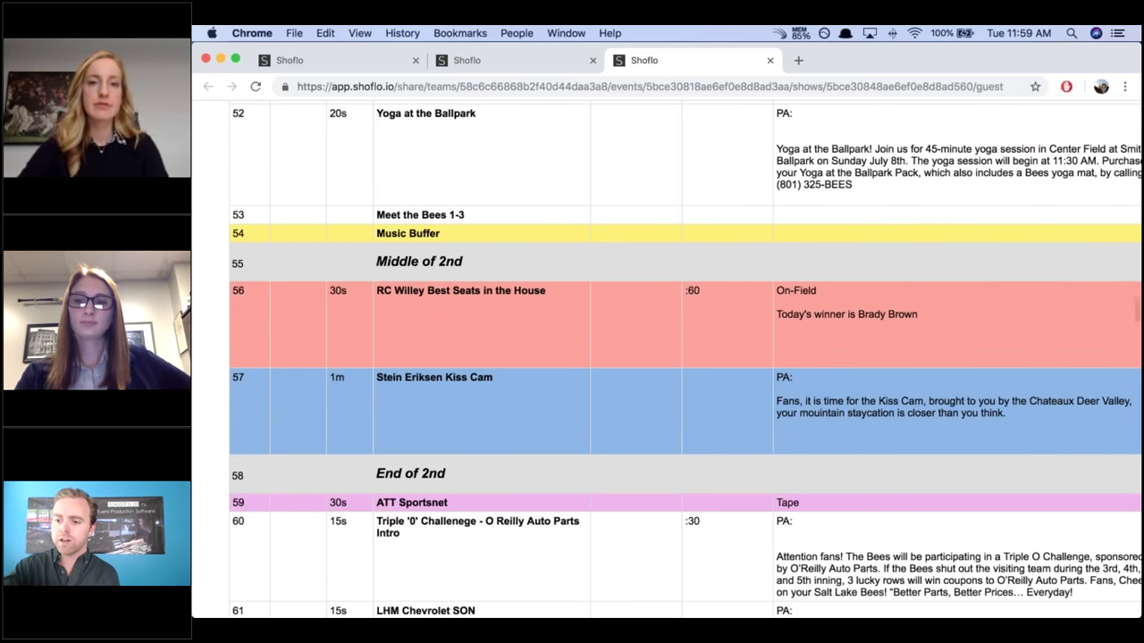